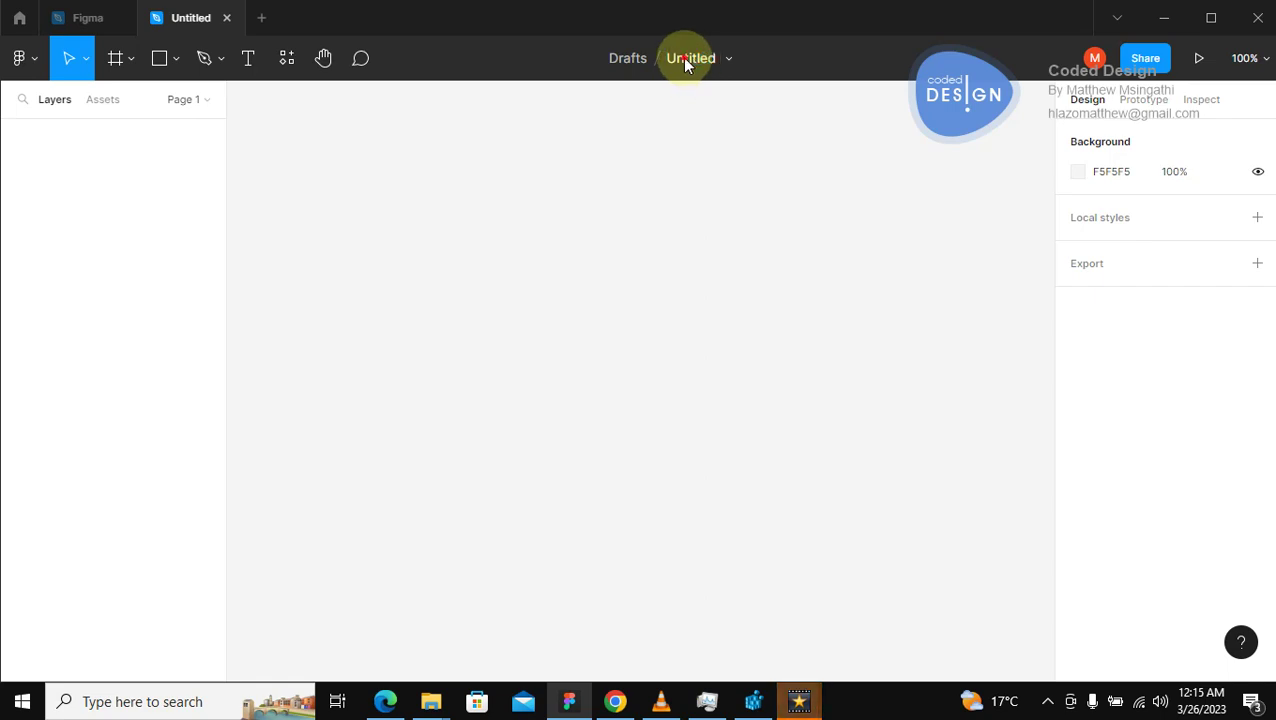
# Rename the untitled file as "Figma Thumb".
pyautogui.click(682, 57)
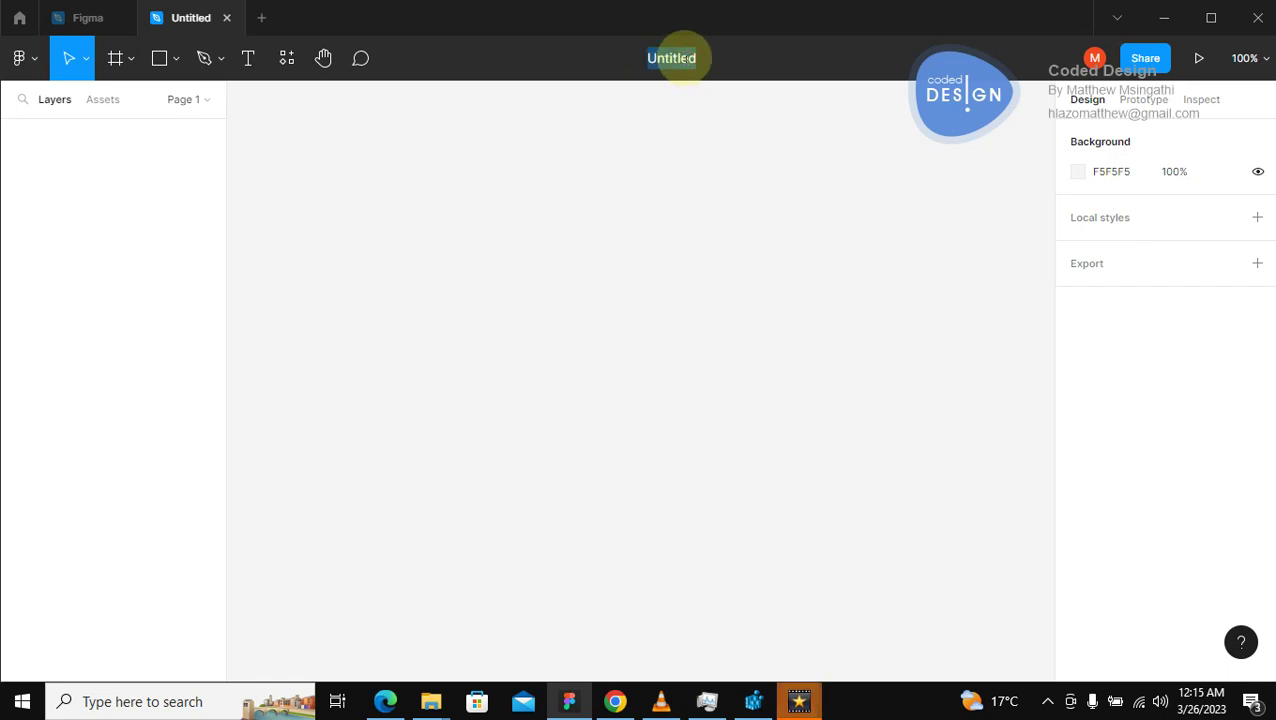
pyautogui.write('Figma')
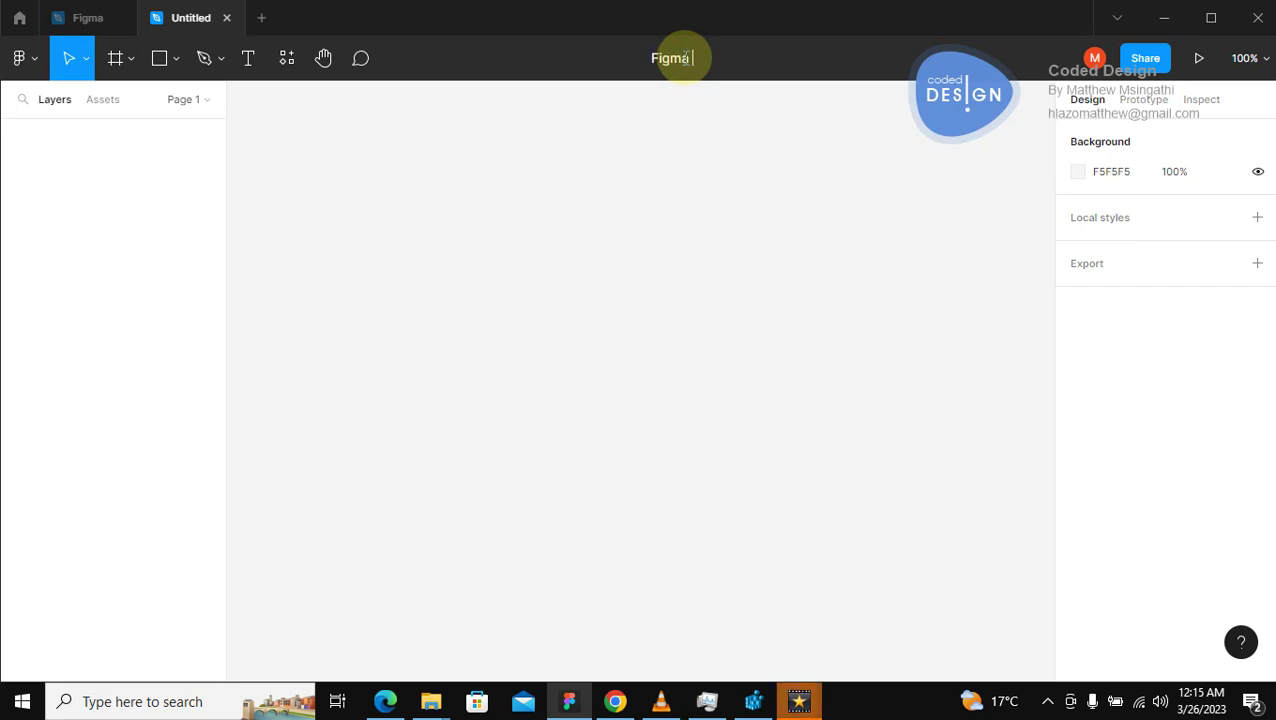
pyautogui.write(' Thumb')
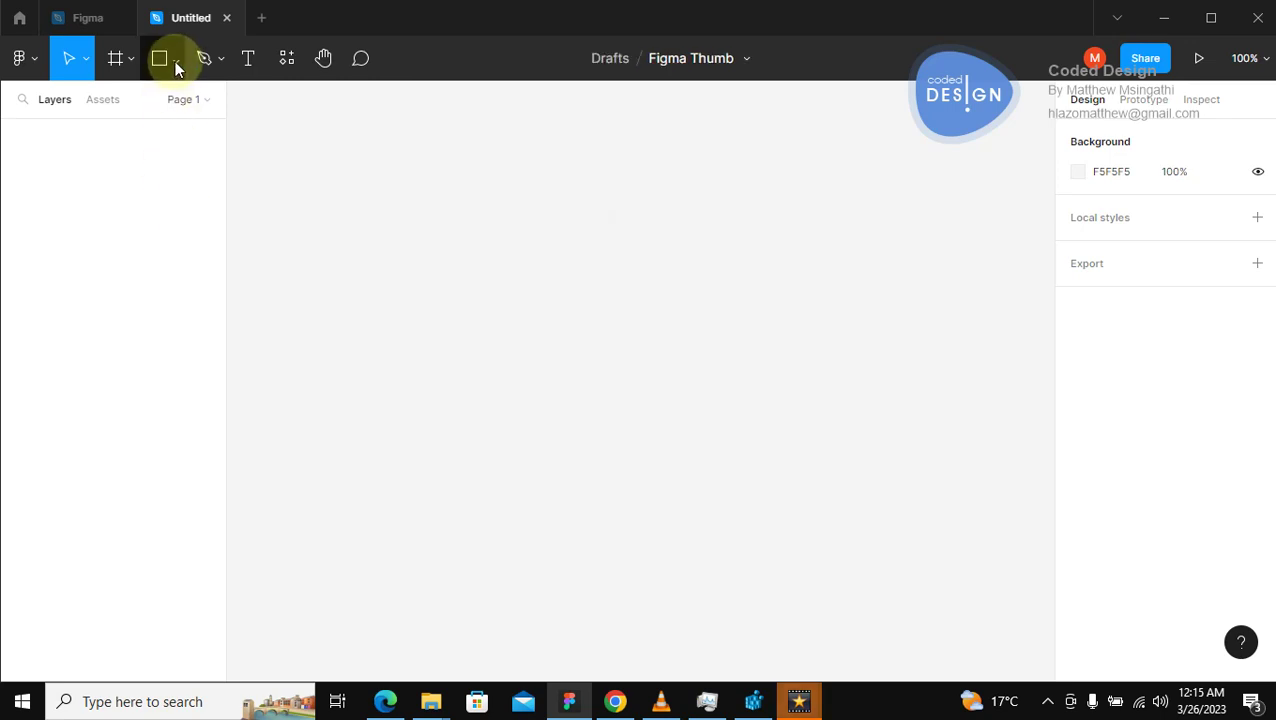
# Draw a rectangle about 397 × 192 on the empty canvas.
pyautogui.click(175, 59)
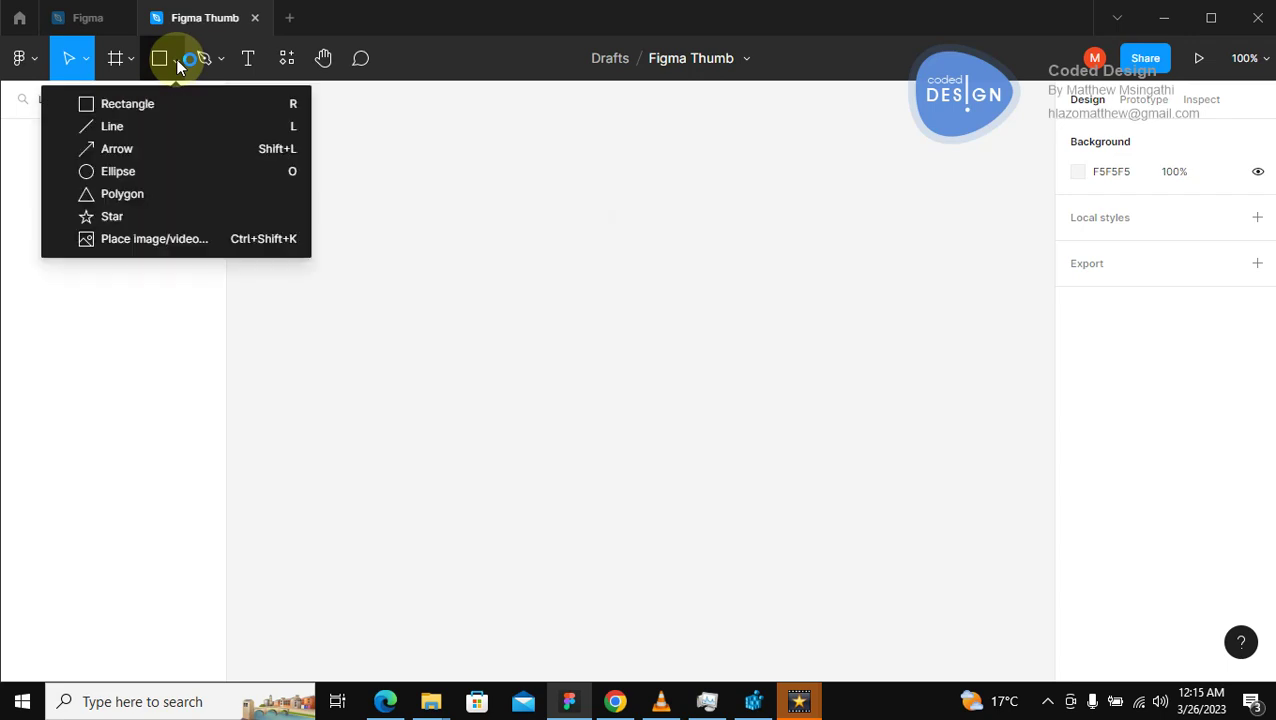
pyautogui.click(132, 103)
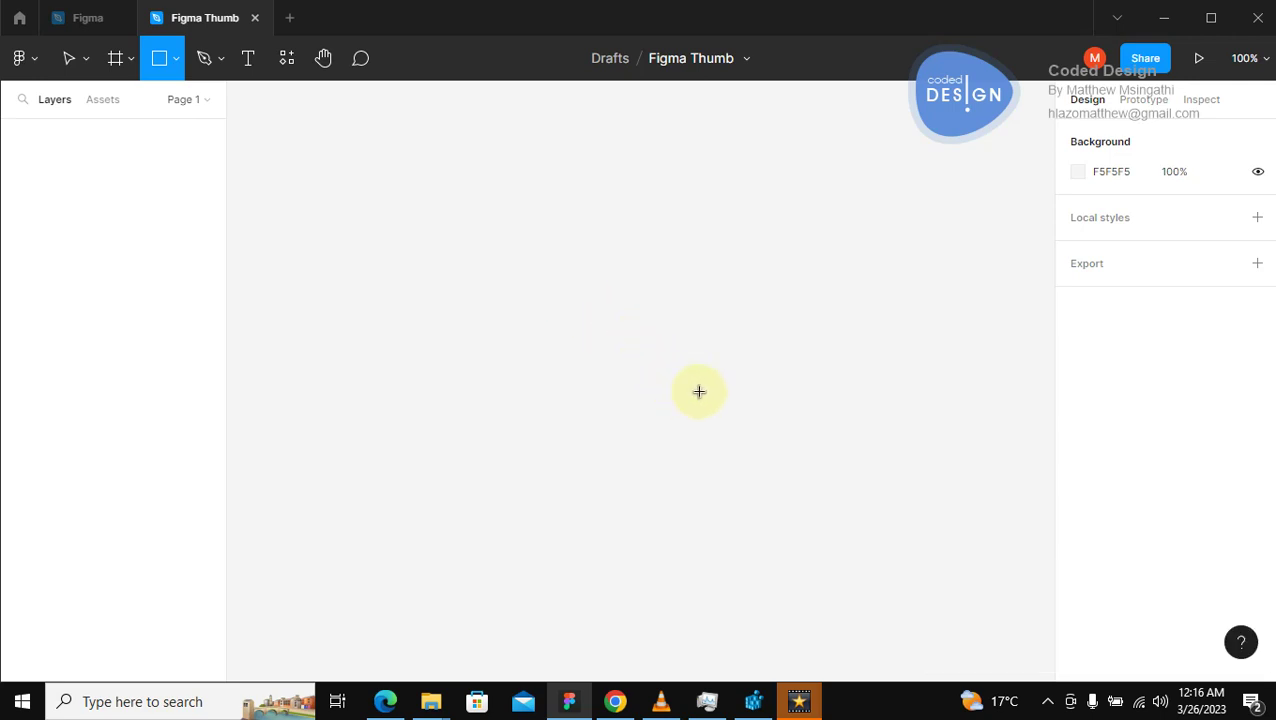
pyautogui.moveTo(699, 391); pyautogui.dragTo(698, 392)
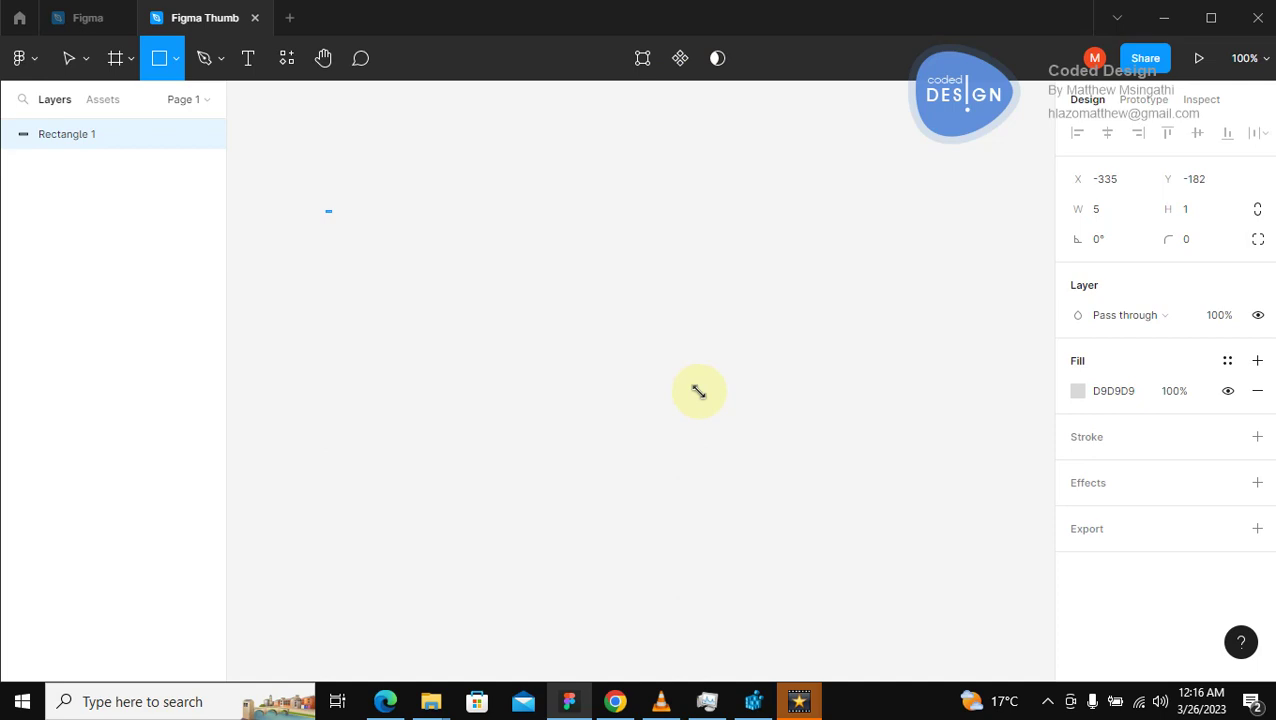
pyautogui.moveTo(699, 391); pyautogui.dragTo(692, 390)
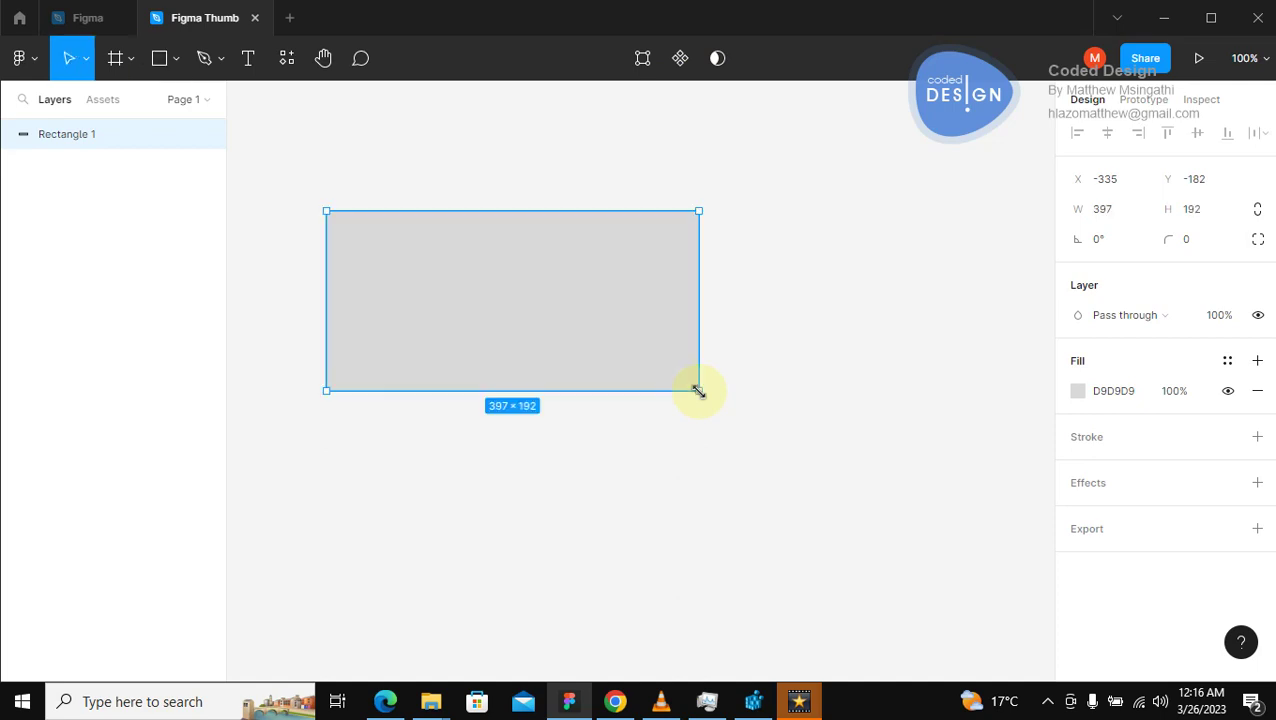
# Set the rectangle's width to 1280 and its height to 720.
pyautogui.click(1118, 219)
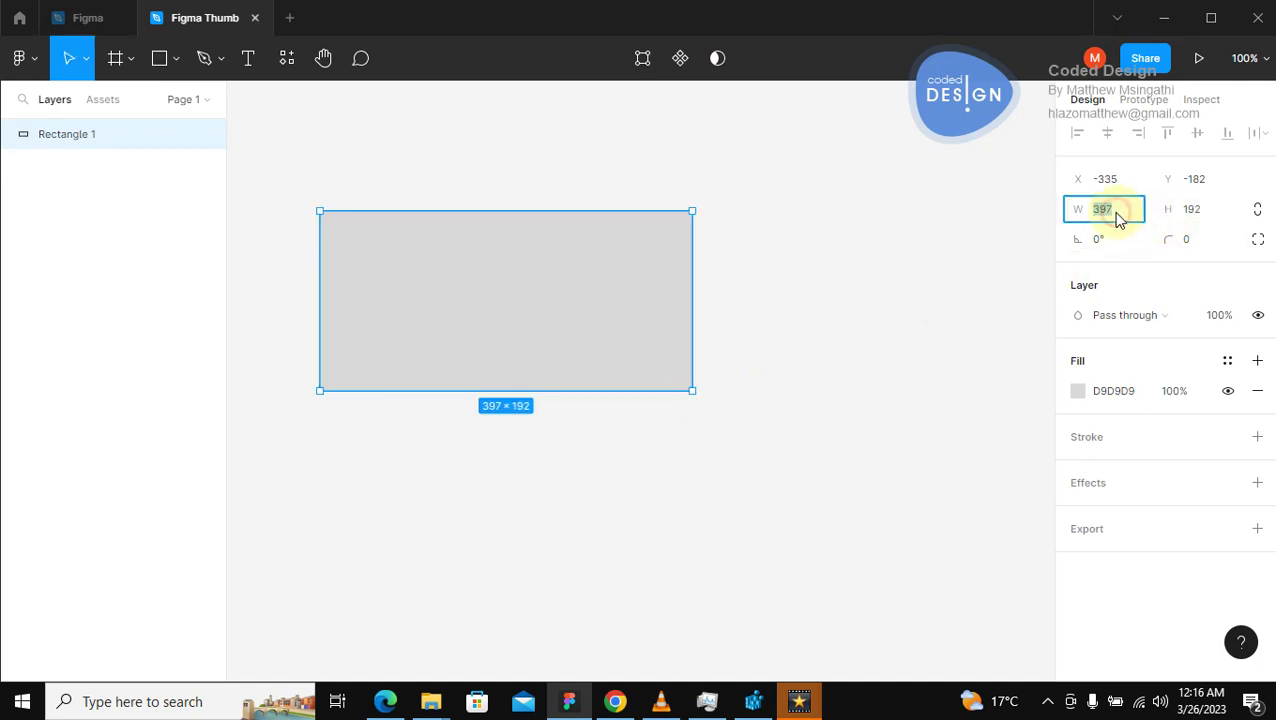
pyautogui.write('1280')
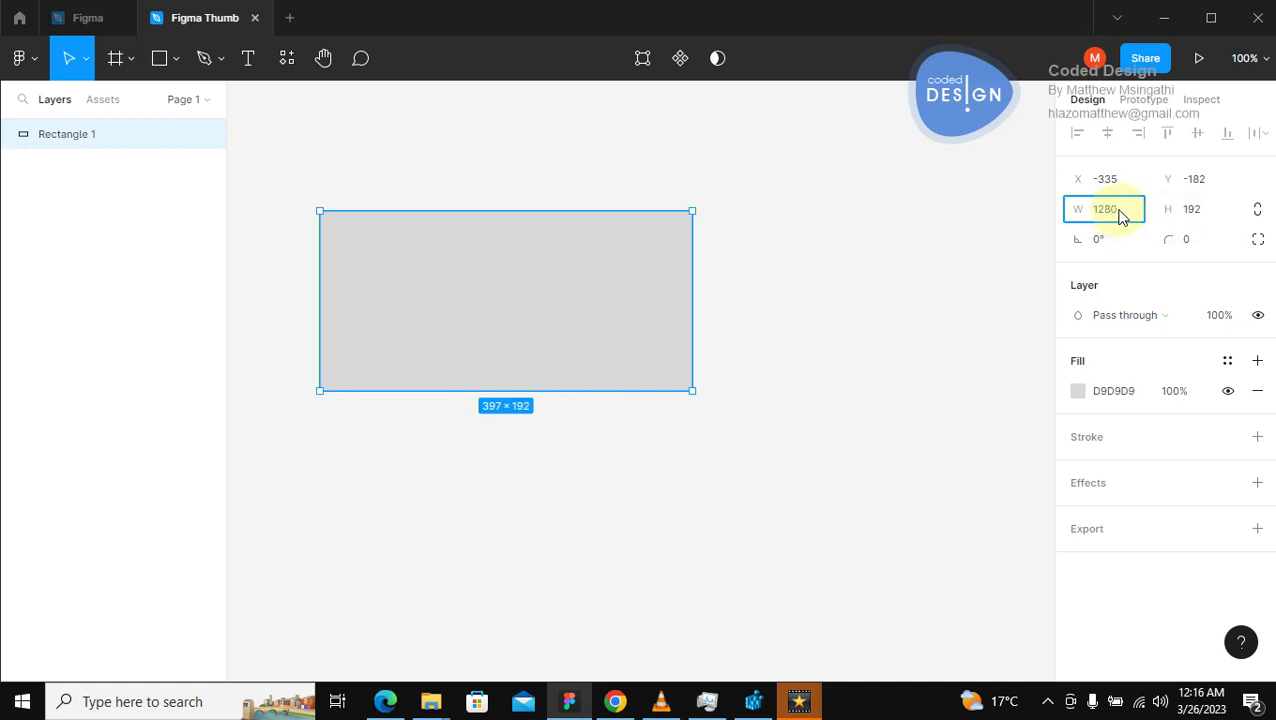
pyautogui.press('Return')
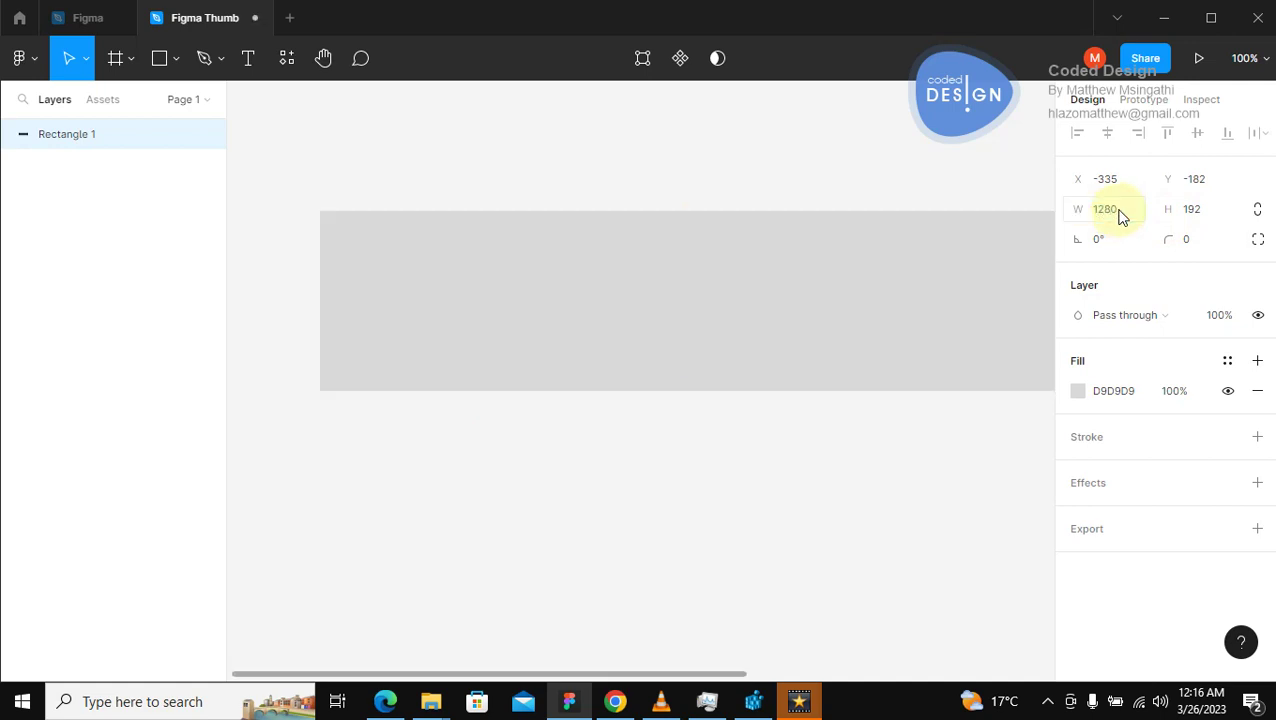
pyautogui.click(1203, 222)
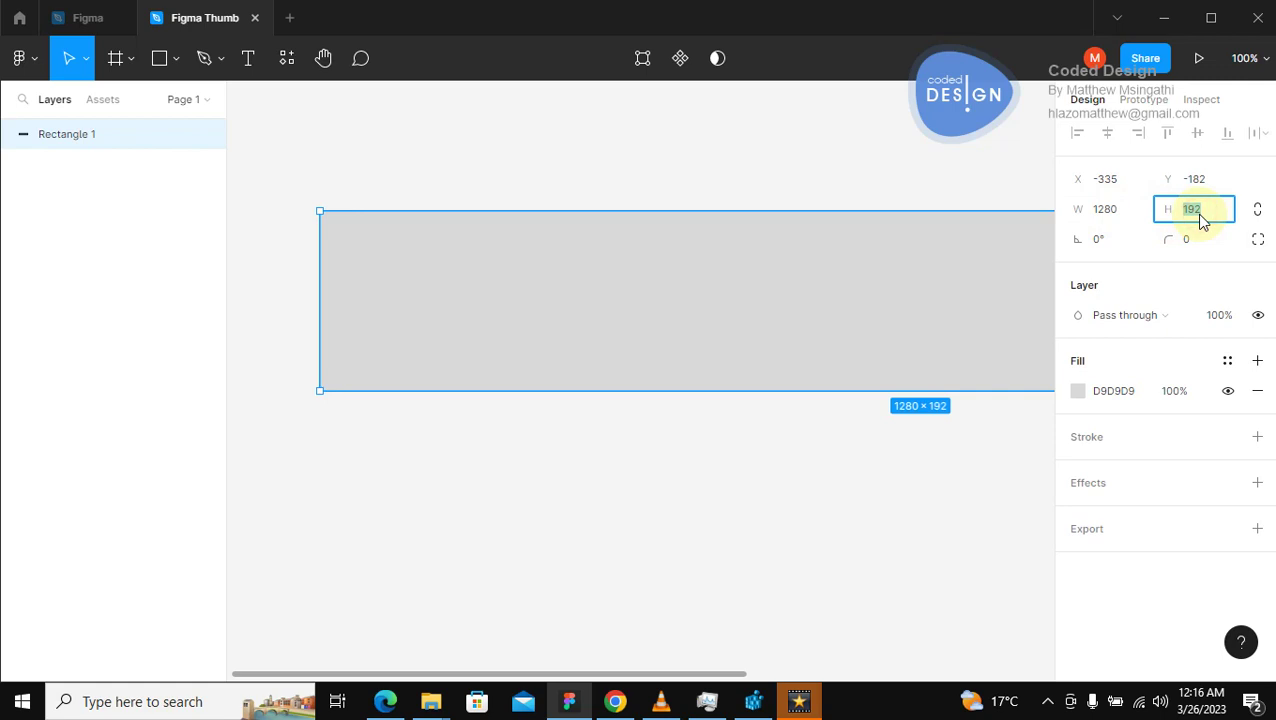
pyautogui.write('720')
pyautogui.press('Return')
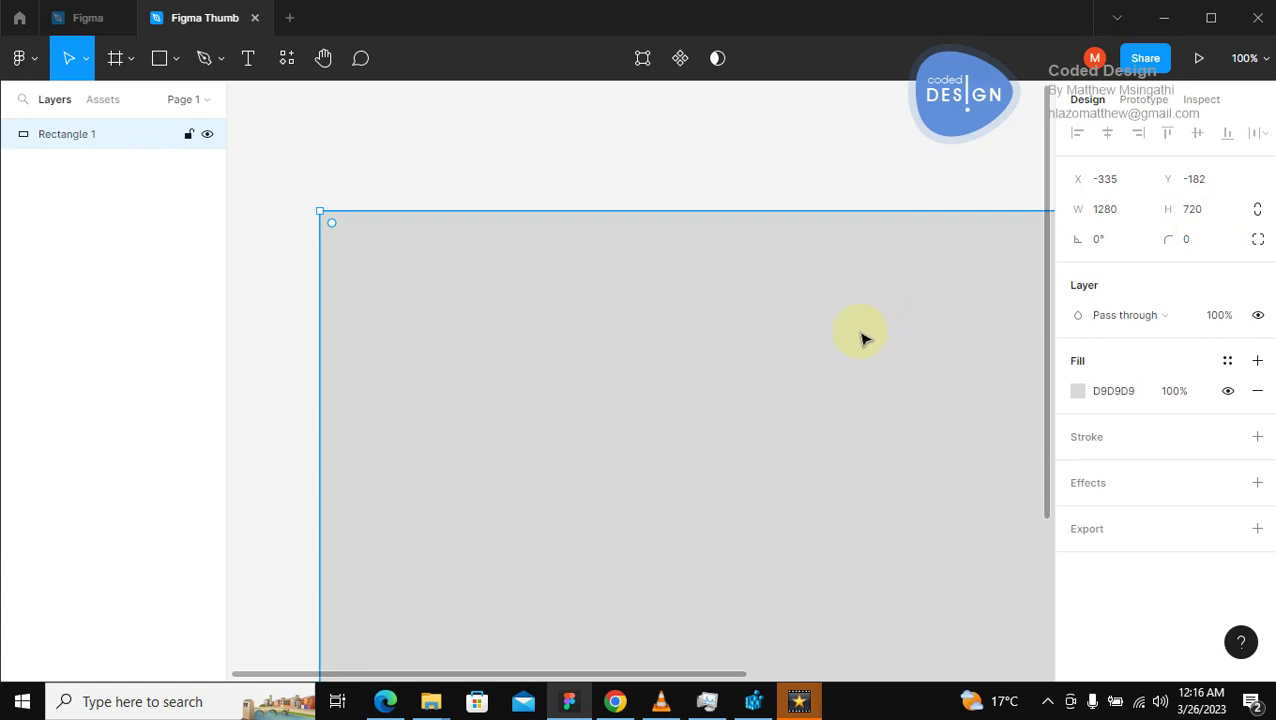
pyautogui.press('-')
pyautogui.press('-')
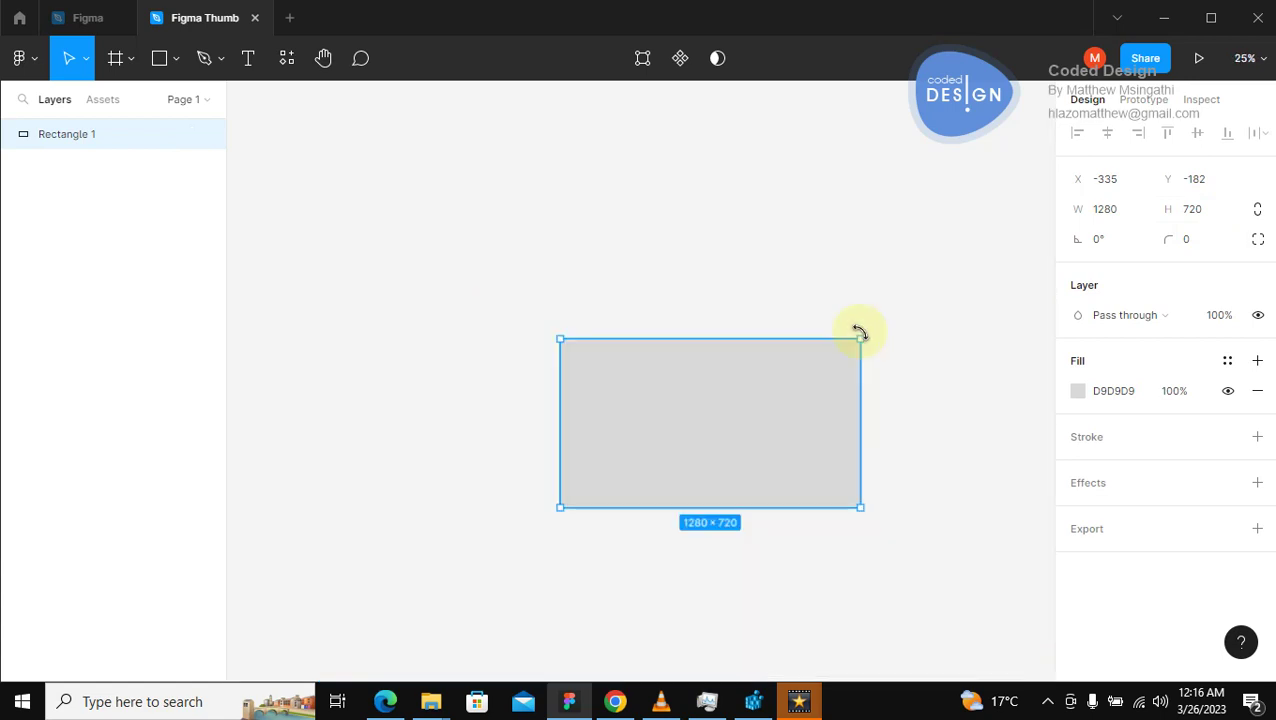
pyautogui.click(895, 466)
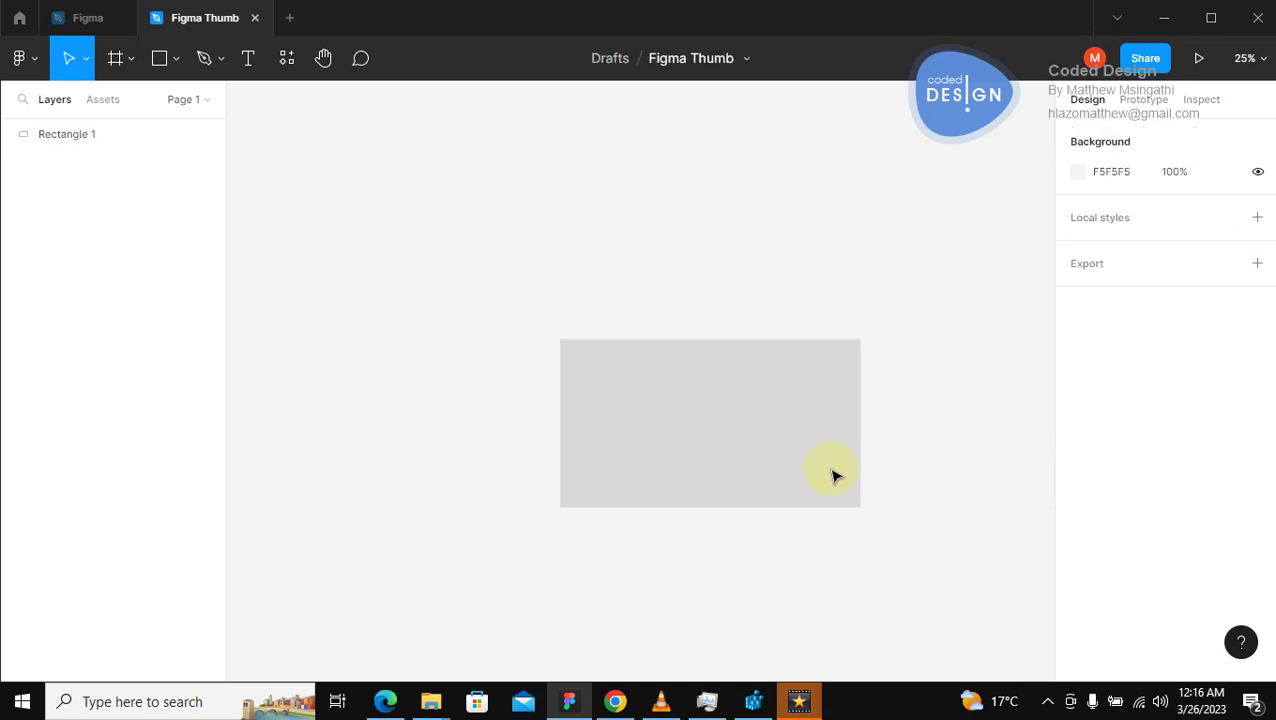
pyautogui.click(323, 58)
pyautogui.moveTo(715, 418); pyautogui.dragTo(628, 369)
pyautogui.press('+')
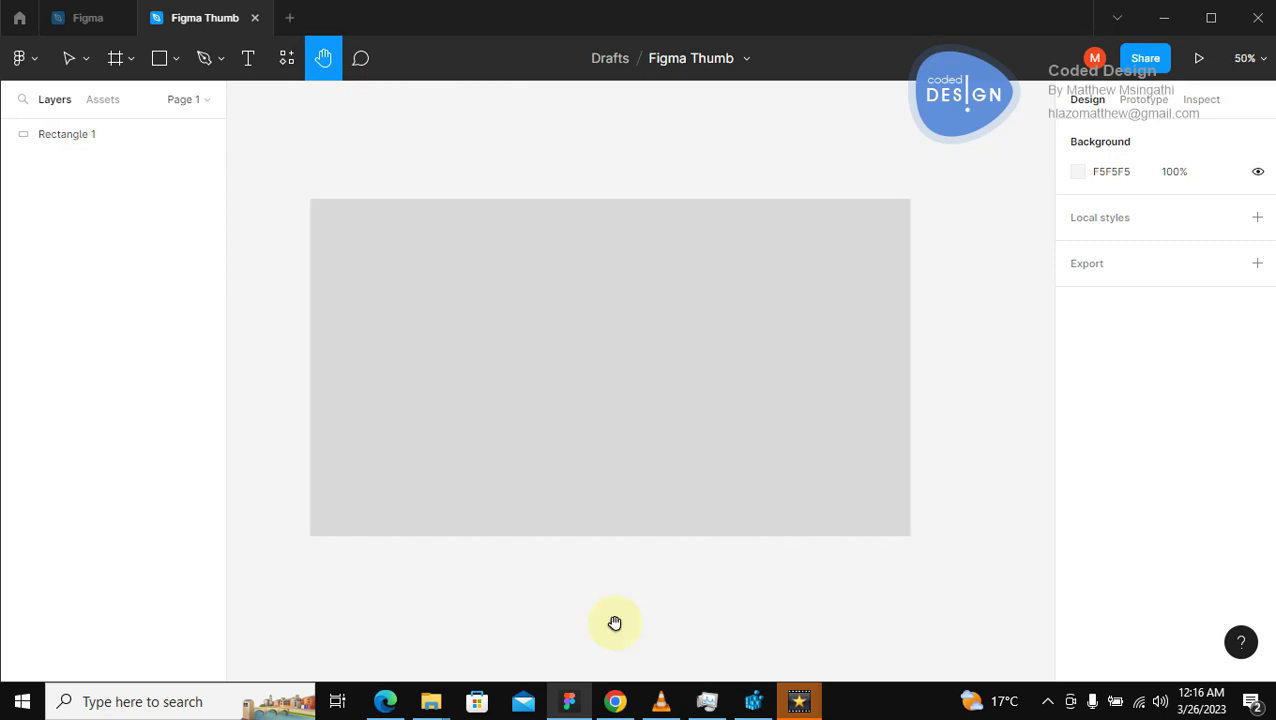
# Switch to Chrome and replace the Figma exports guide page with google.co.za, going on to Google Images.
pyautogui.click(616, 702)
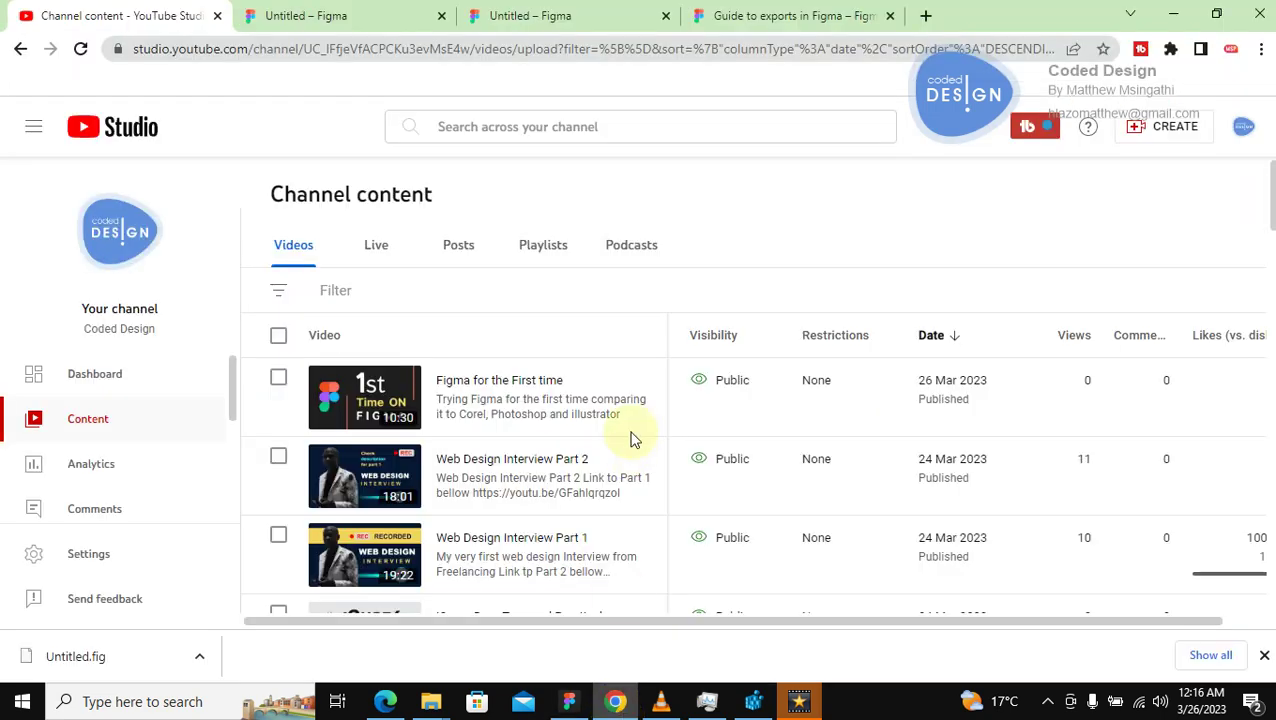
pyautogui.click(728, 18)
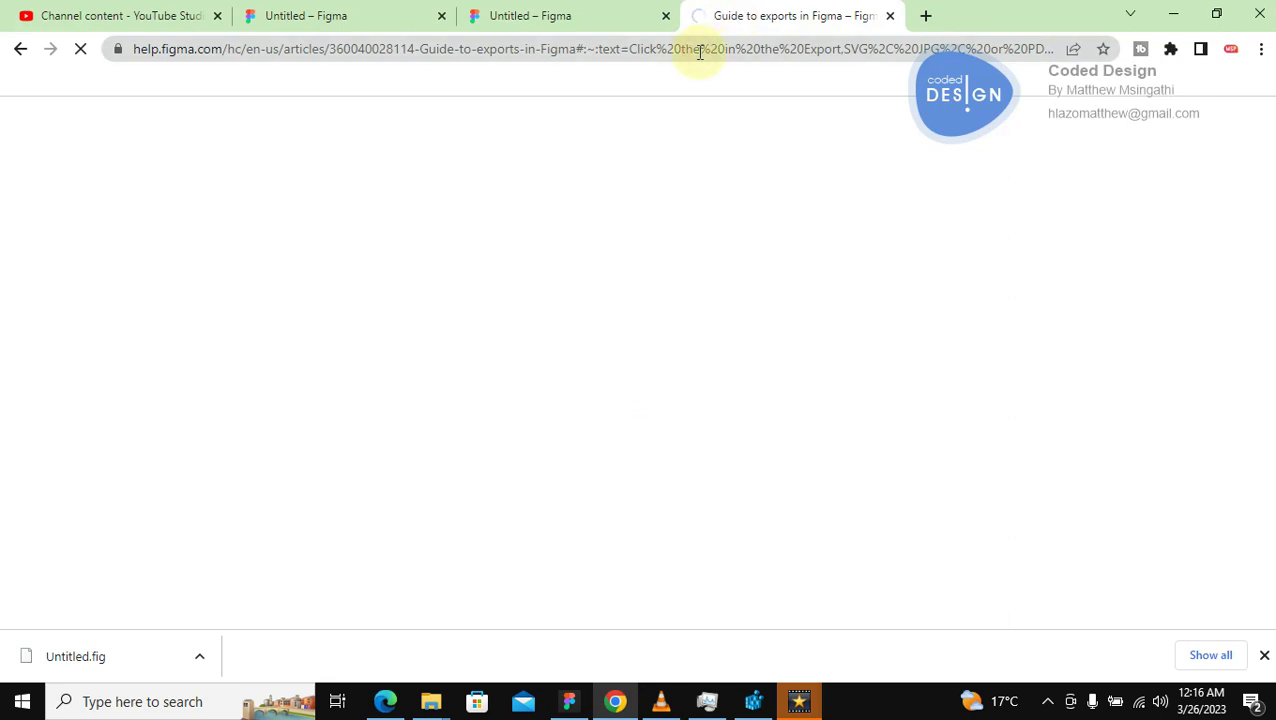
pyautogui.click(700, 52)
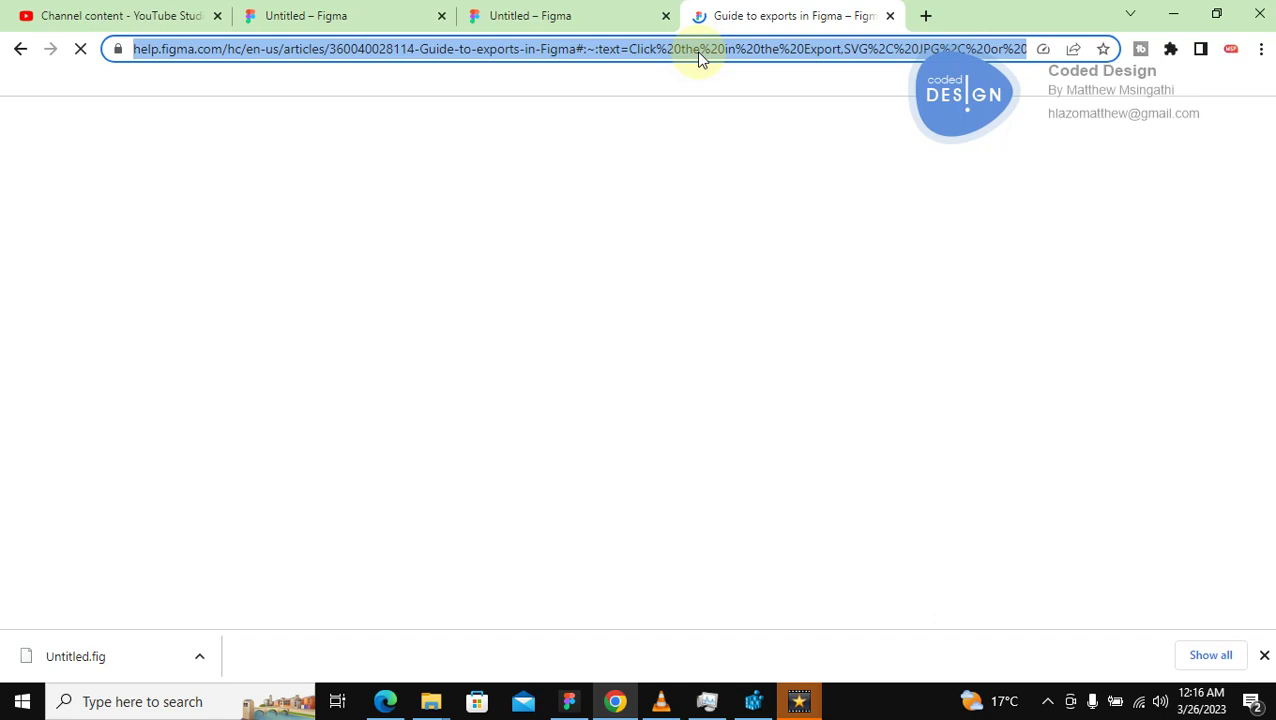
pyautogui.write('google.co.za')
pyautogui.press('Return')
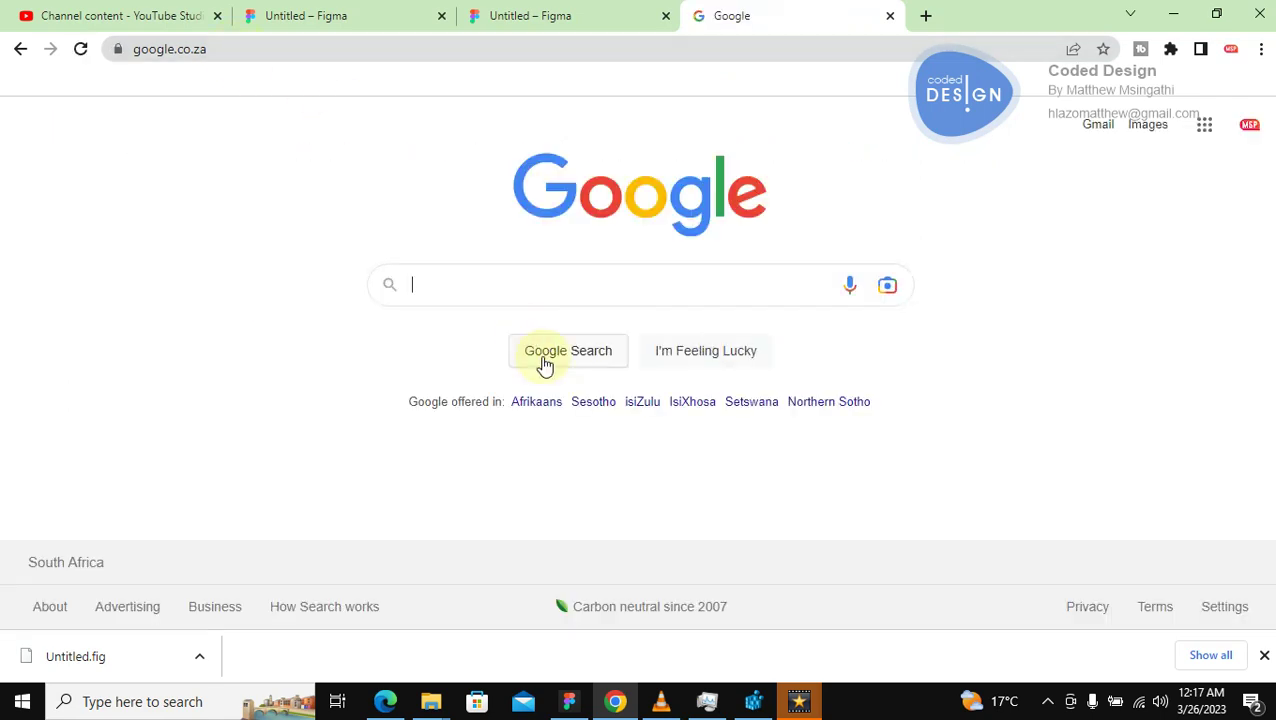
pyautogui.click(1140, 130)
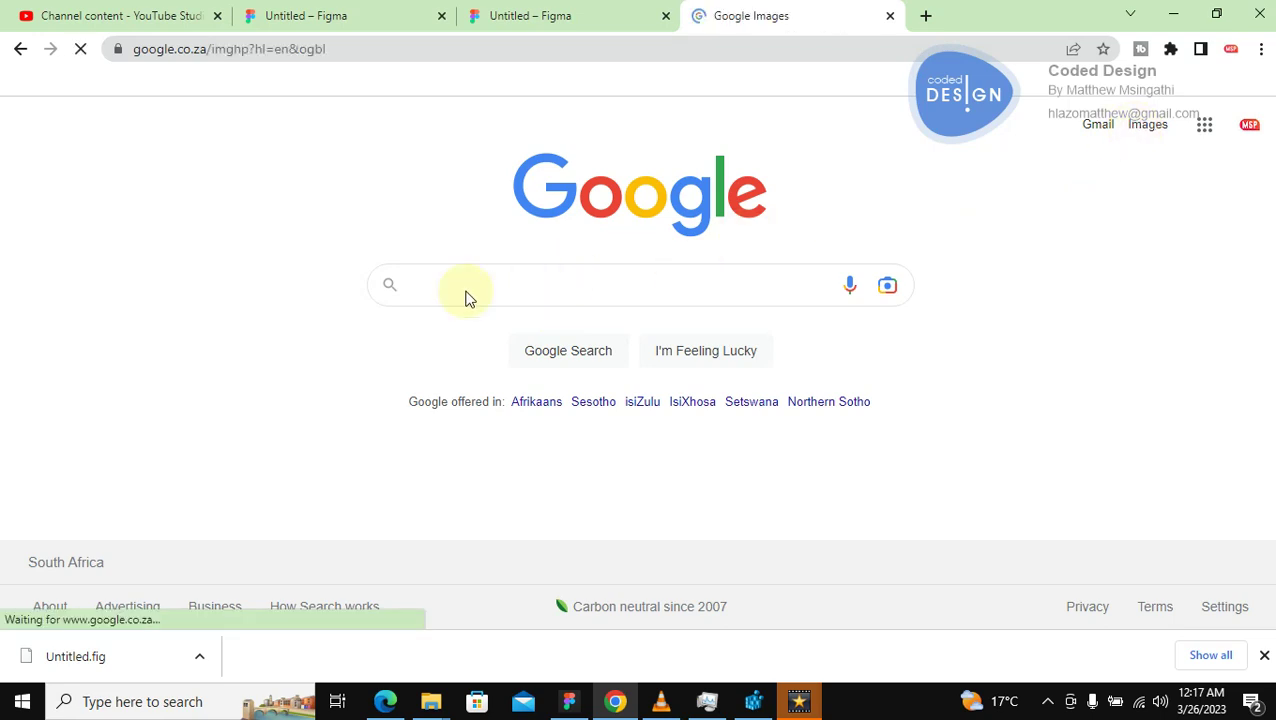
# Search Google Images for "figma logo".
pyautogui.write('figma')
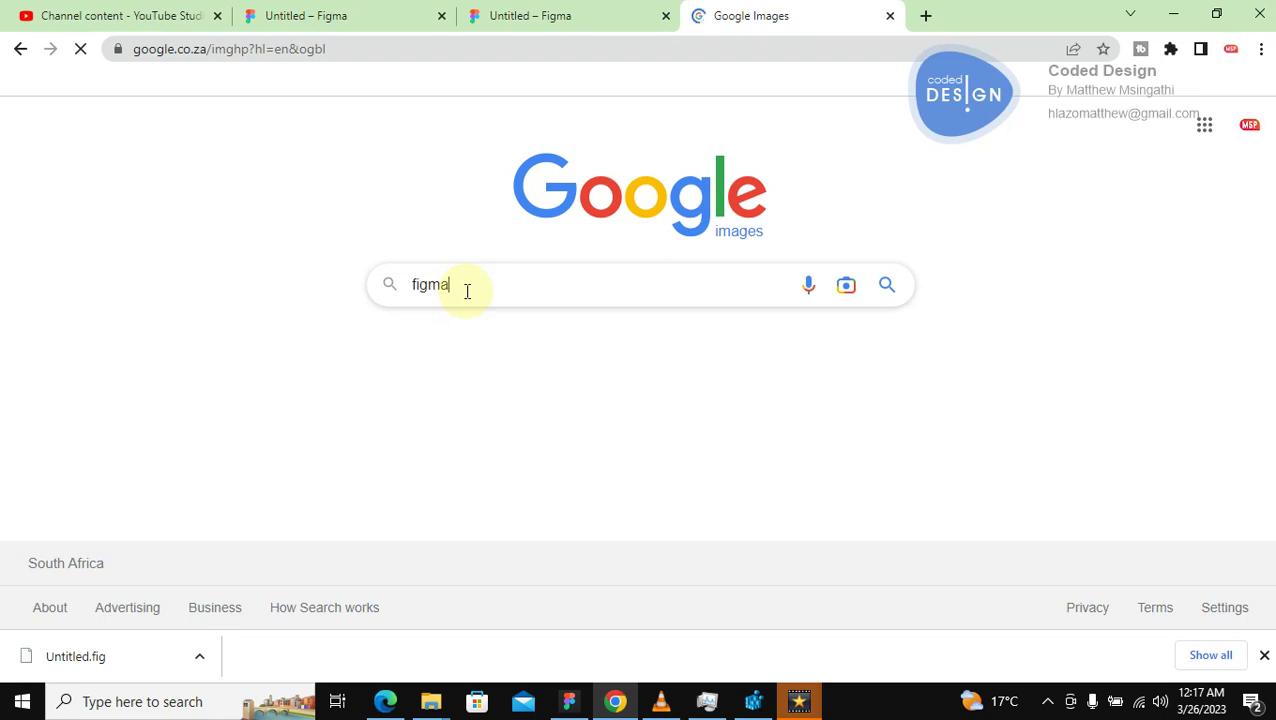
pyautogui.write(' logo')
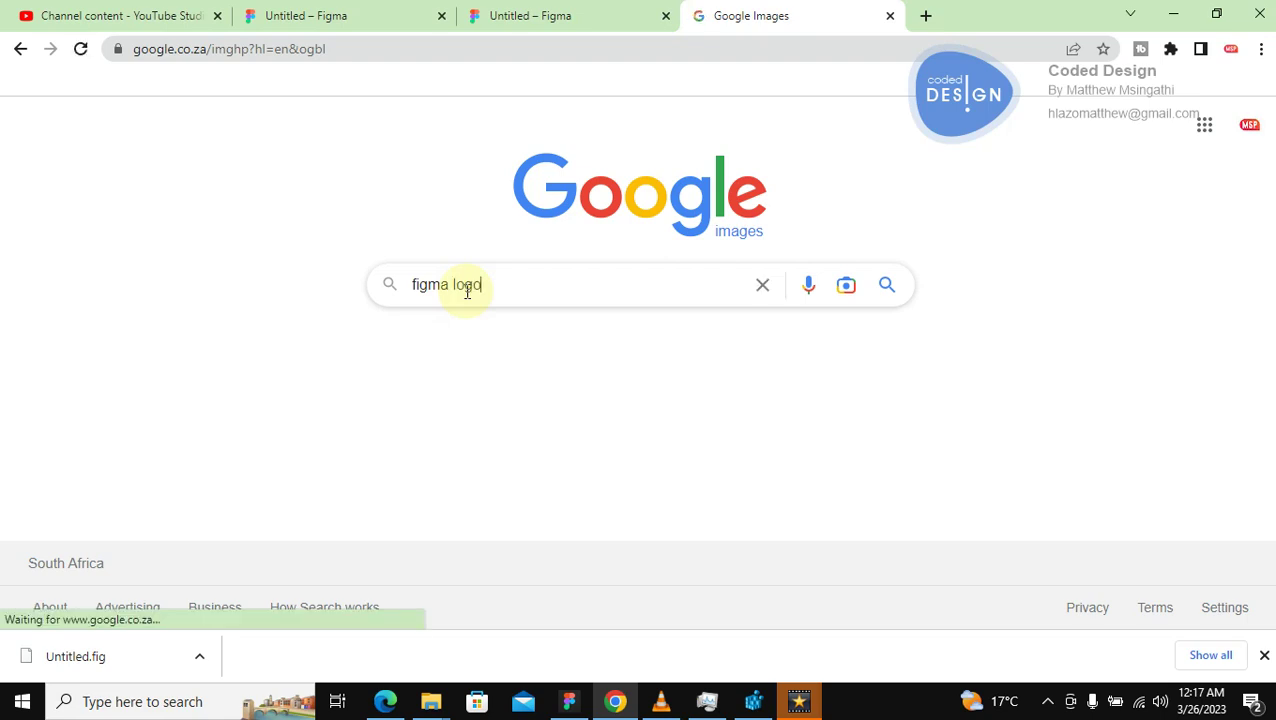
pyautogui.press('Return')
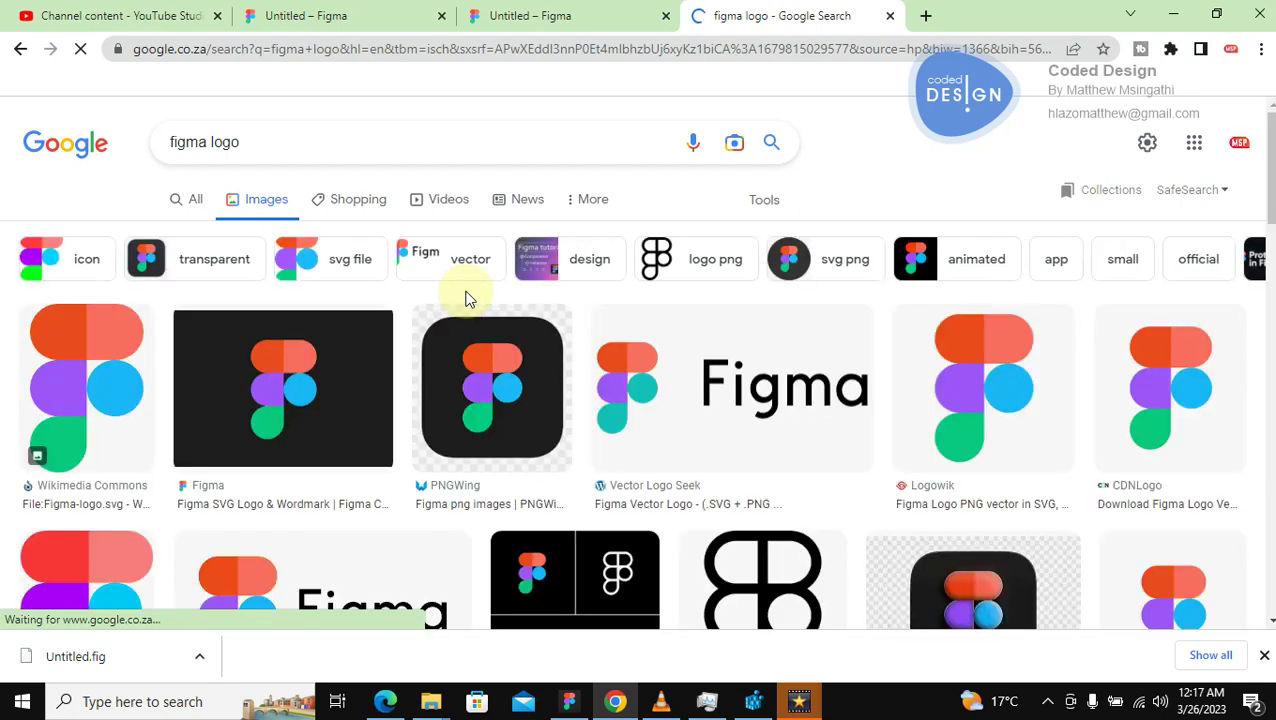
# Copy the Figma logo image from the Logowik result and paste it into the Figma Thumb file in Figma.
pyautogui.rightClick(986, 380)
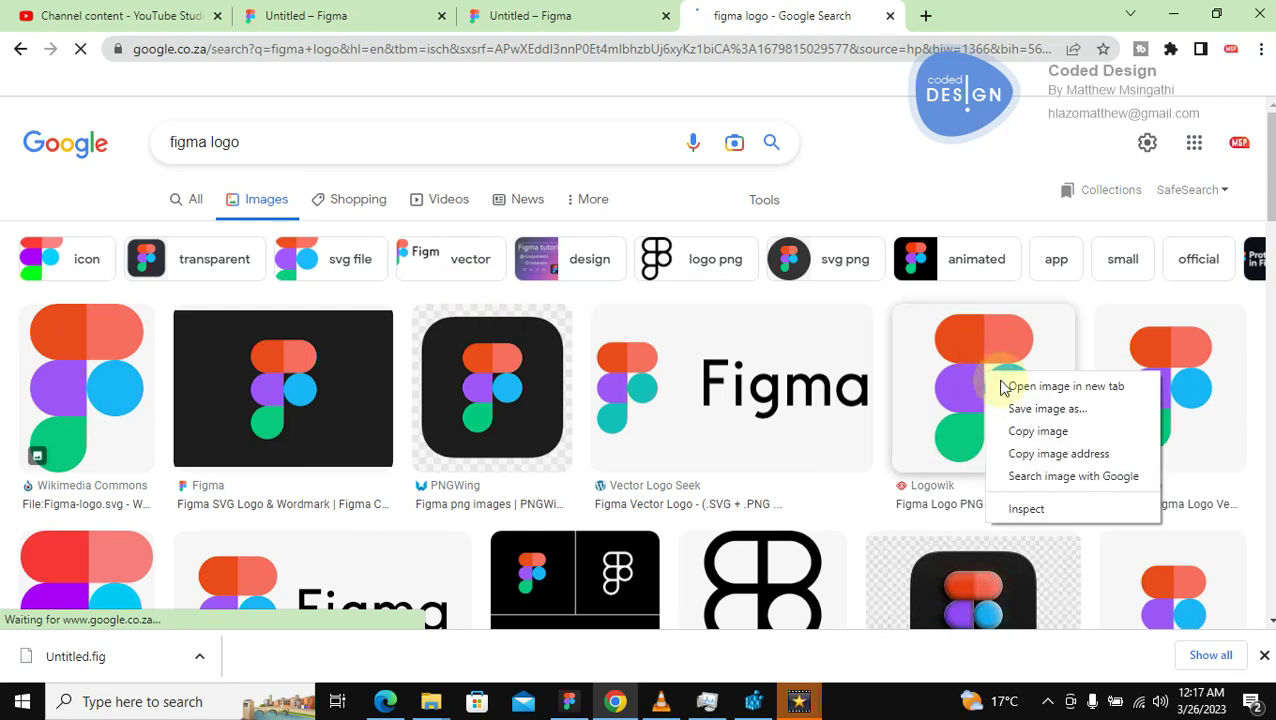
pyautogui.click(1036, 431)
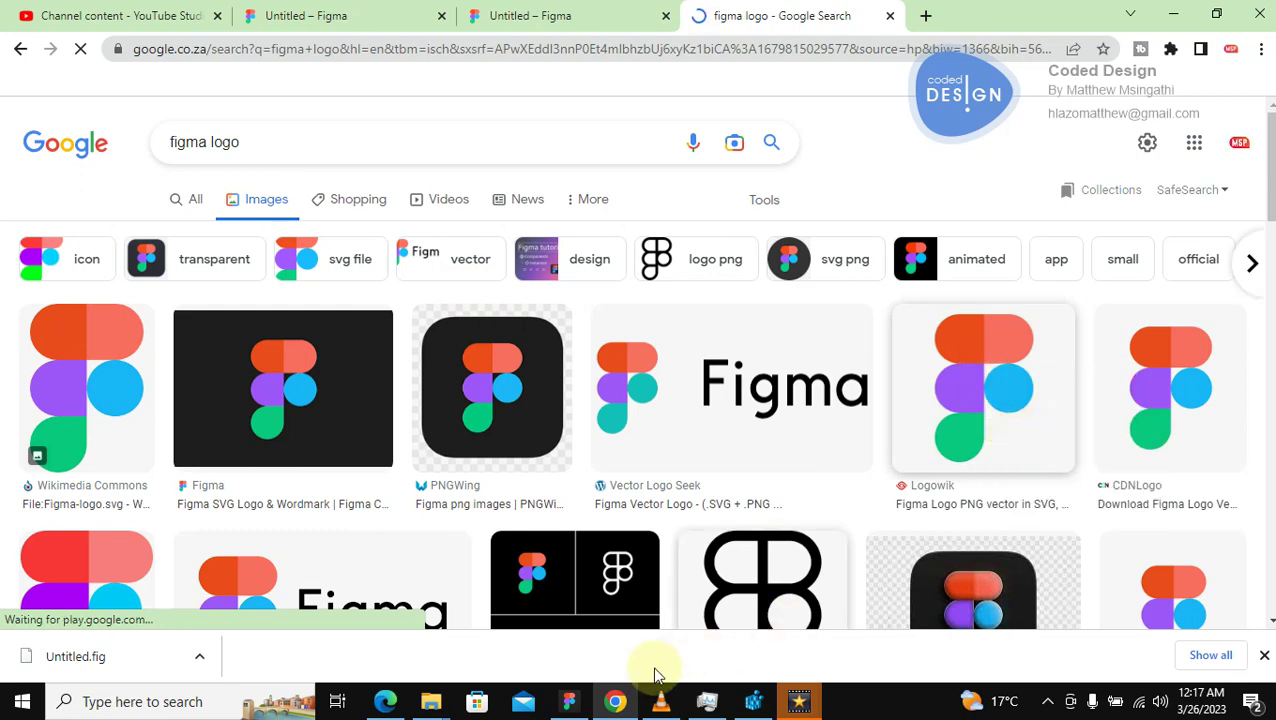
pyautogui.click(569, 701)
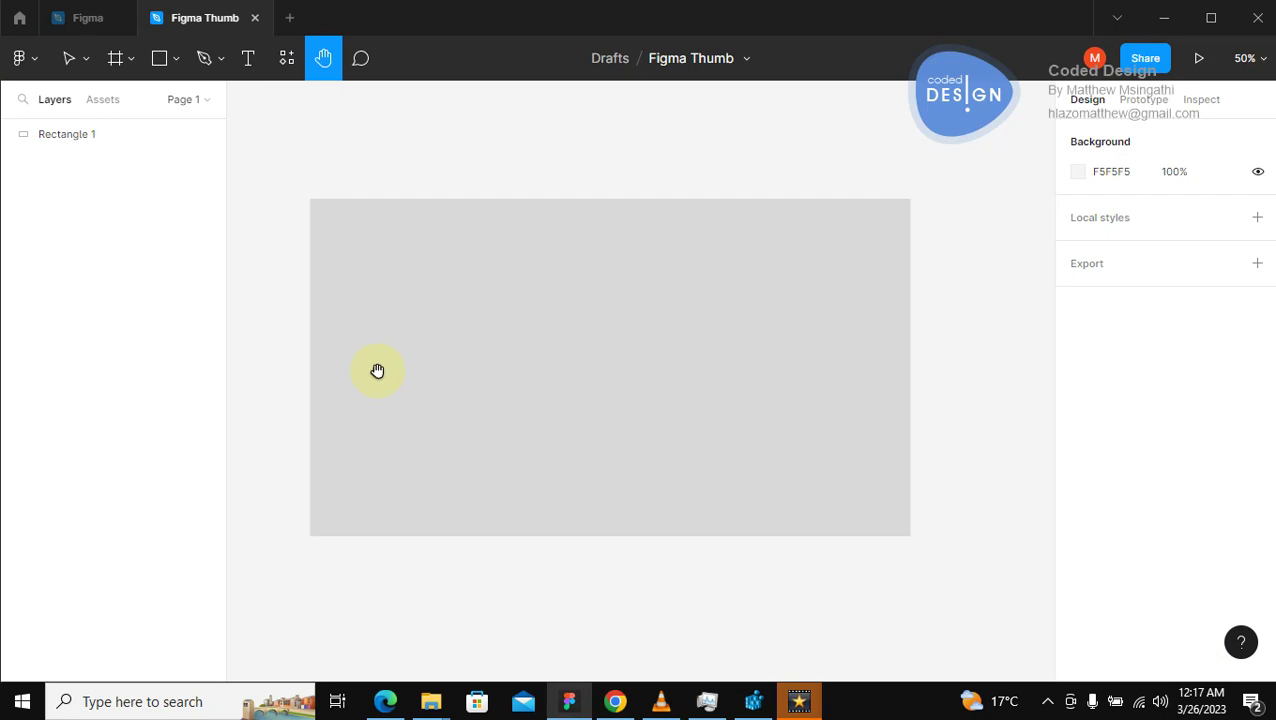
pyautogui.click(69, 57)
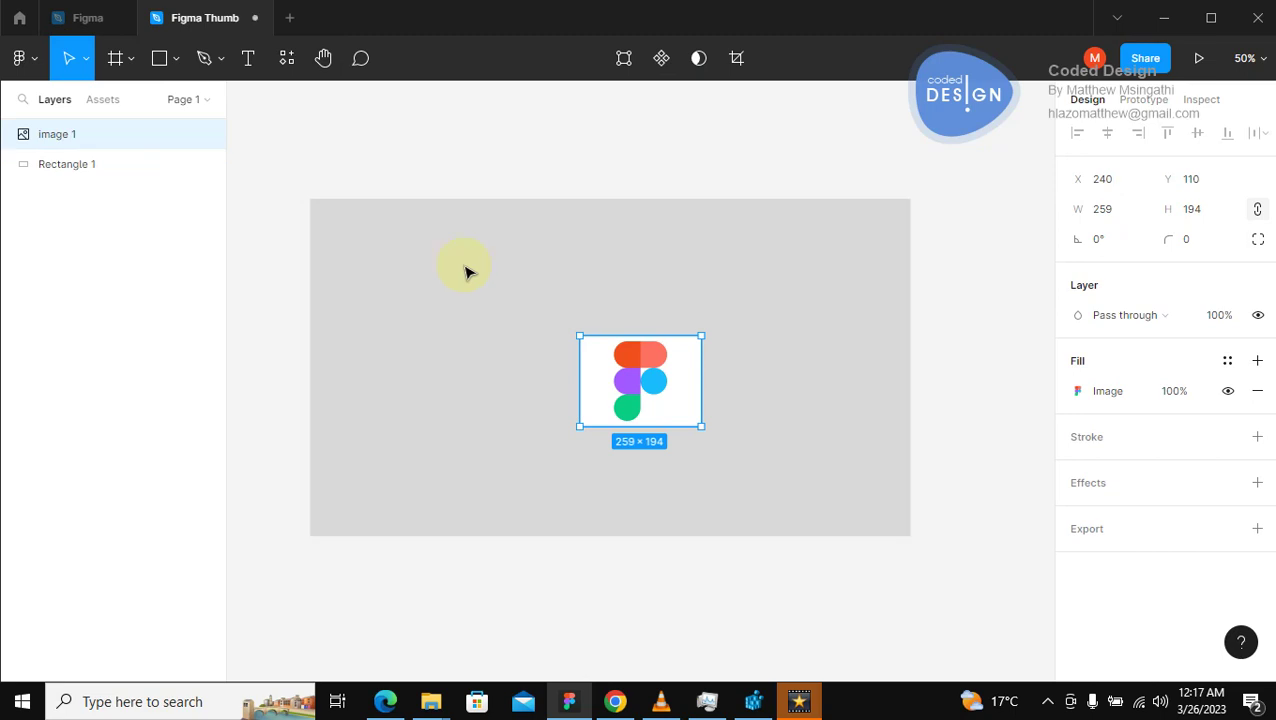
# Move the pasted logo image to the left part of the grey rectangle, at about X -230, Y -16.
pyautogui.moveTo(638, 365); pyautogui.dragTo(433, 282)
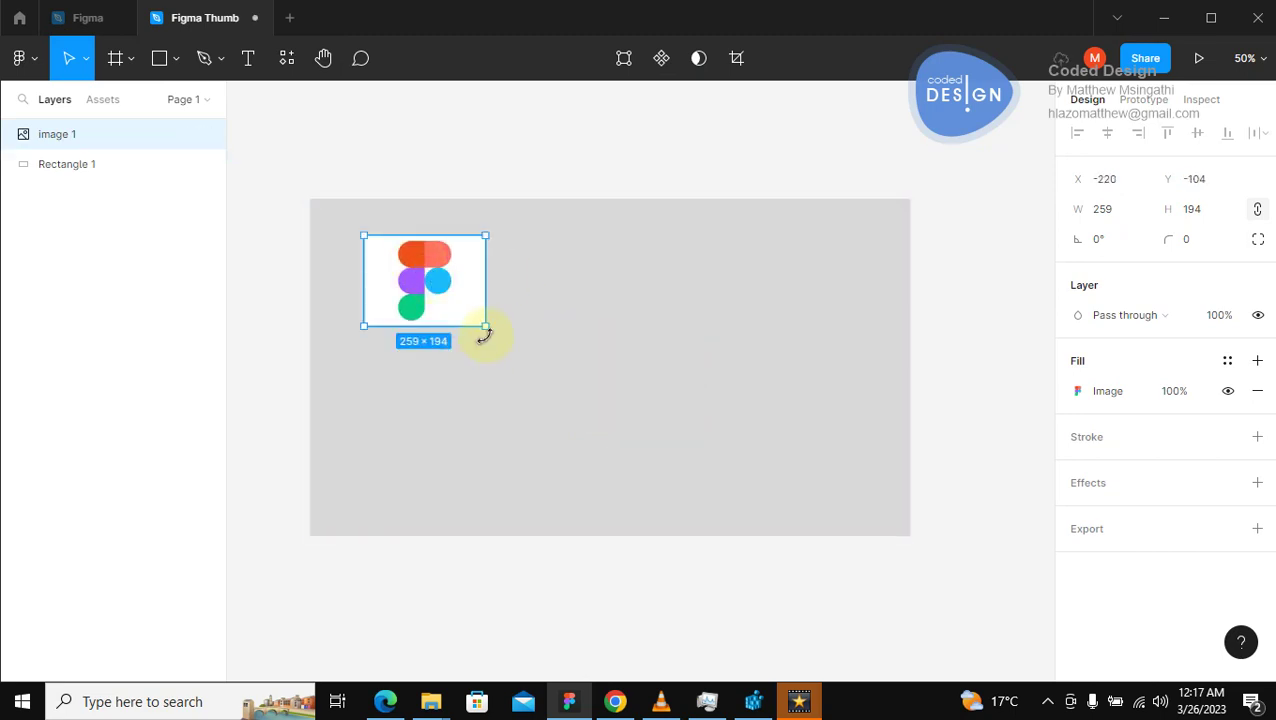
pyautogui.click(443, 272)
pyautogui.moveTo(445, 279); pyautogui.dragTo(440, 321)
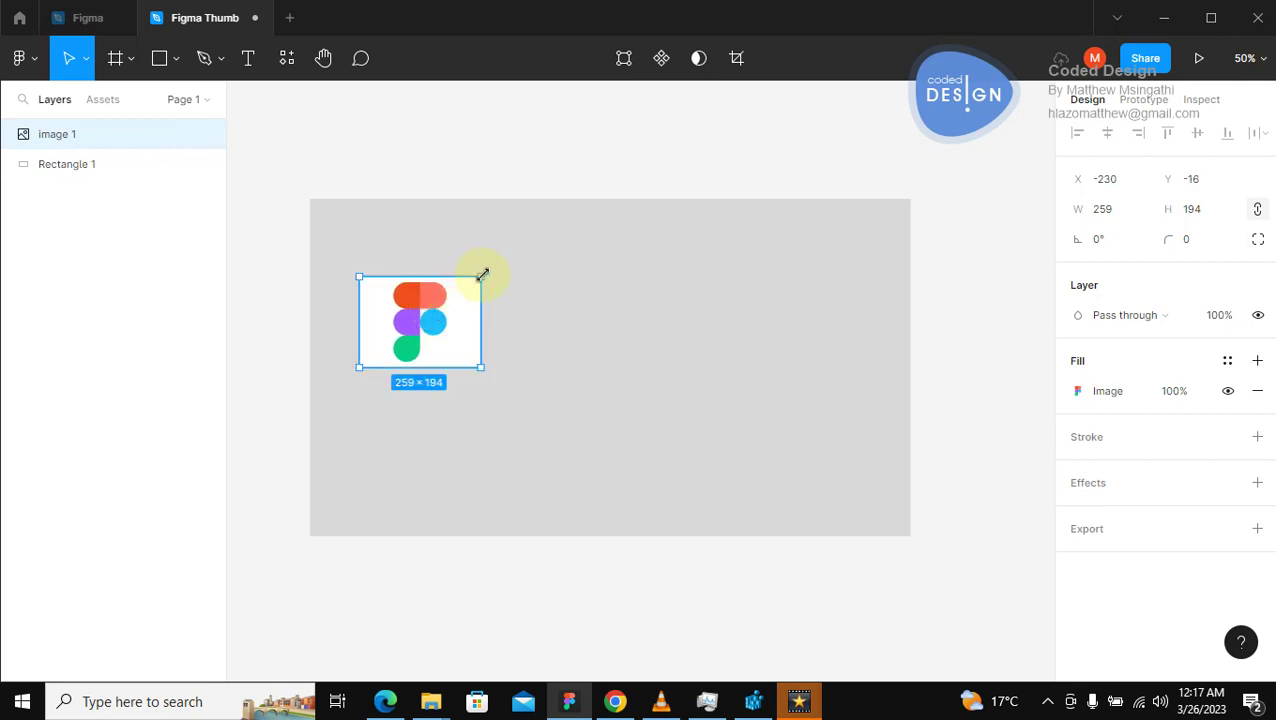
# Scale the logo image proportionally to about 384 × 288 and shift it closer to the grey rectangle's left edge.
pyautogui.moveTo(480, 274); pyautogui.dragTo(515, 234)
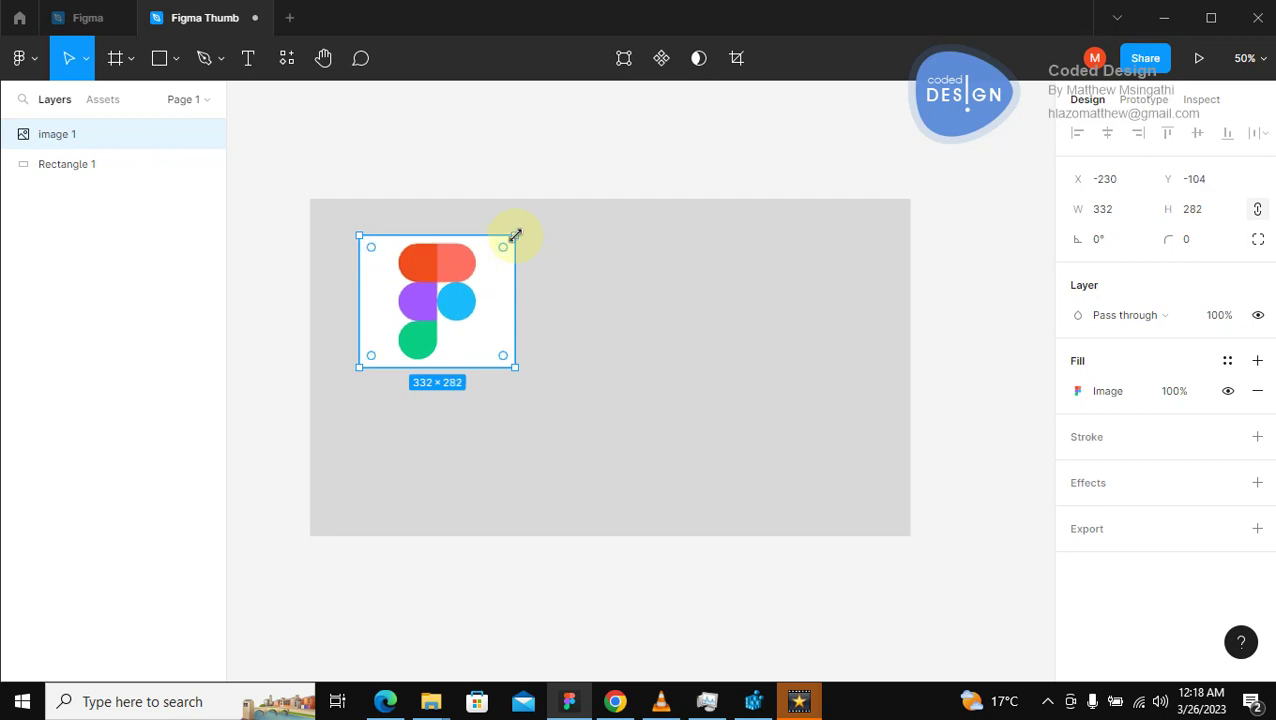
pyautogui.hotkey('ctrl', 'z')
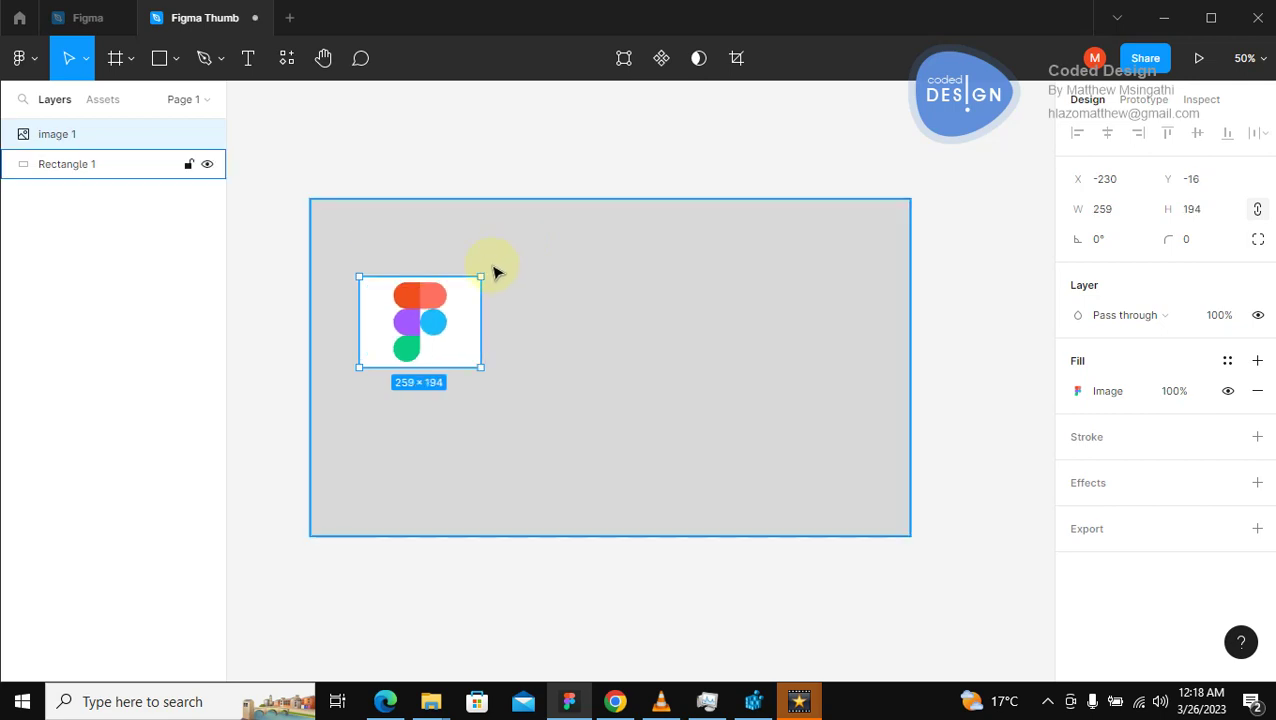
pyautogui.moveTo(484, 272); pyautogui.dragTo(518, 229)
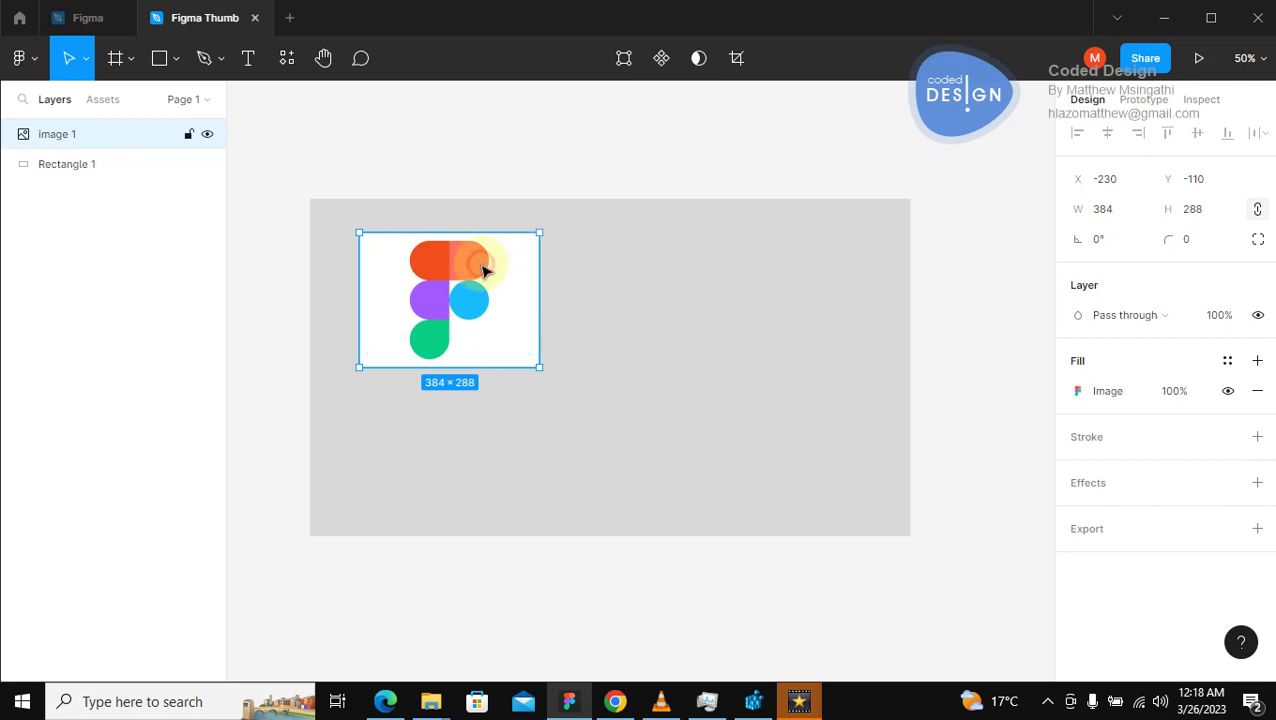
pyautogui.moveTo(478, 290)
pyautogui.mouseDown()
pyautogui.moveTo(463, 307)
pyautogui.moveTo(463, 271)
pyautogui.mouseUp()
pyautogui.click(319, 154)
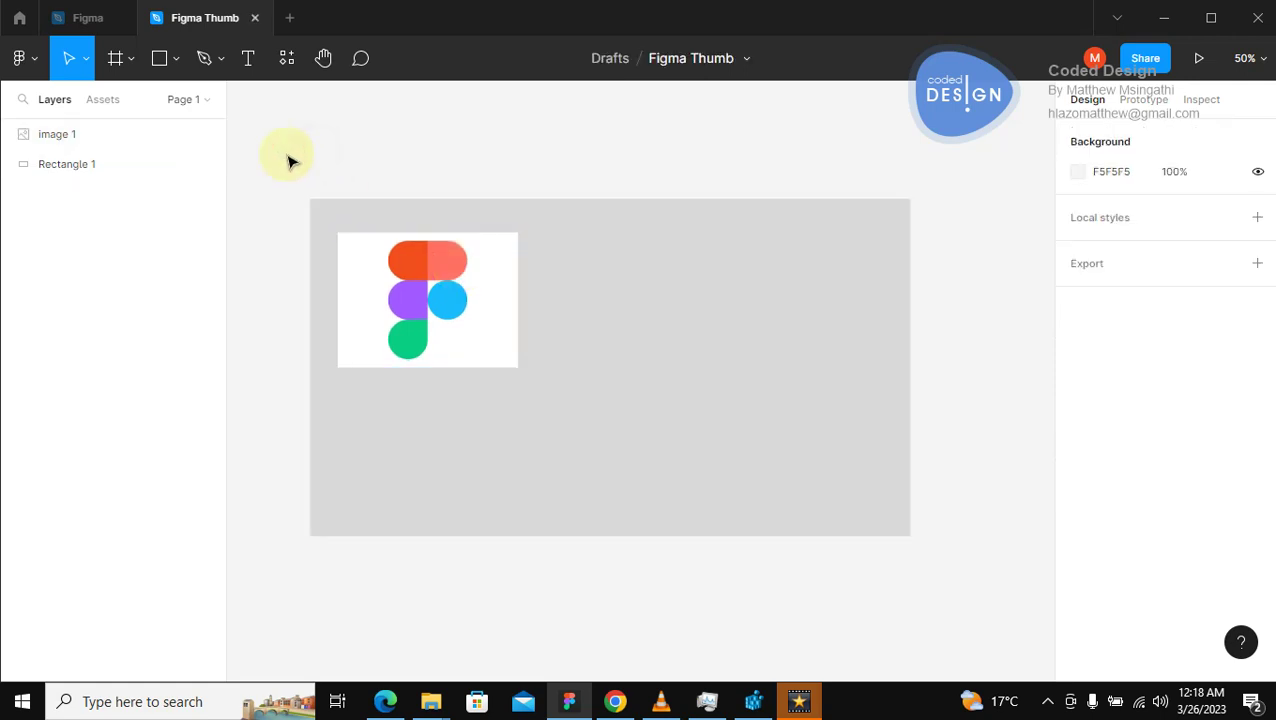
# Draw a full-height rectangle about 465 × 720 over the left part of the 1280 × 720 rectangle, starting at its top-left corner.
pyautogui.click(161, 60)
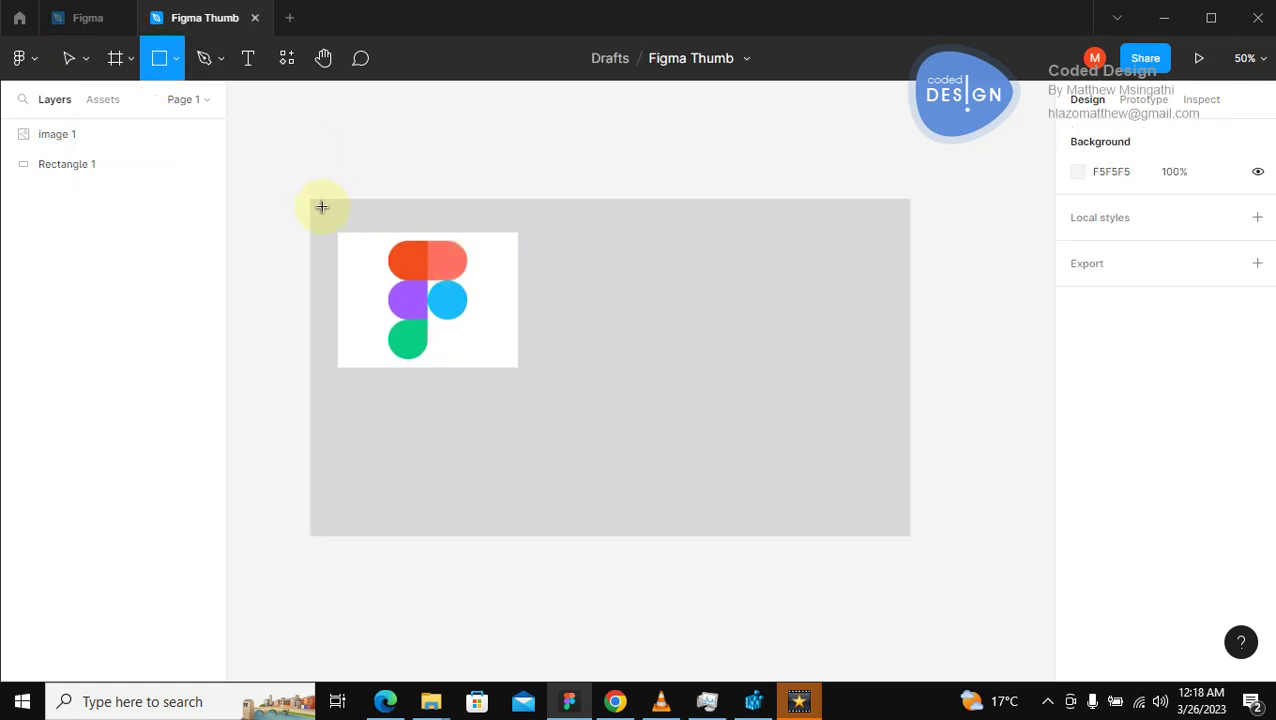
pyautogui.moveTo(311, 200); pyautogui.dragTo(528, 535)
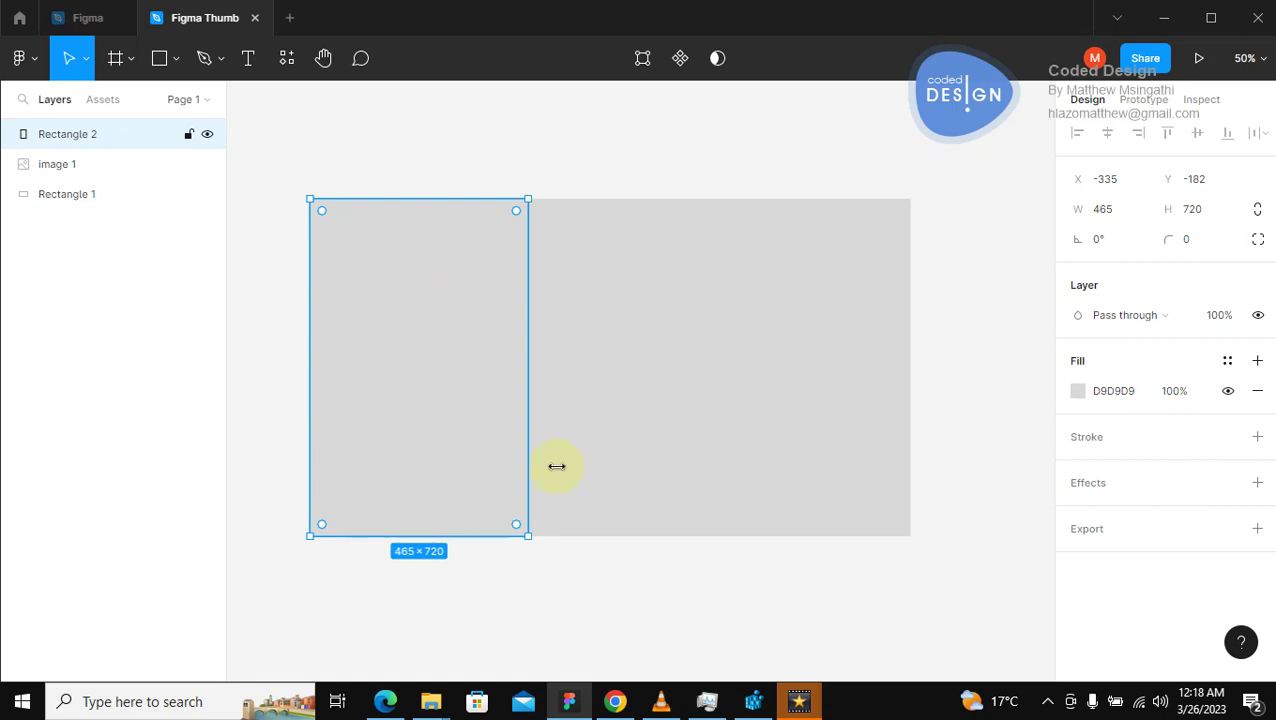
# Change the fill of the 465 × 720 rectangle covering the logo to the near-white FFFAFA.
pyautogui.click(1047, 702)
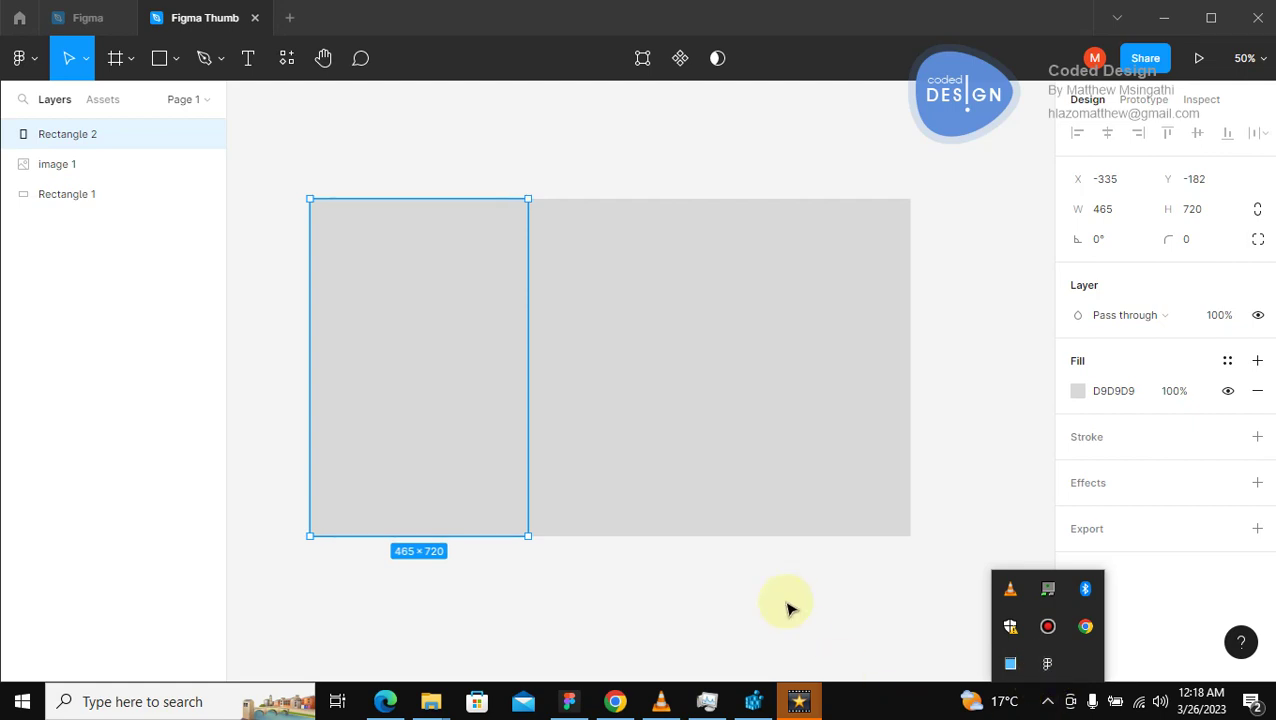
pyautogui.click(484, 343)
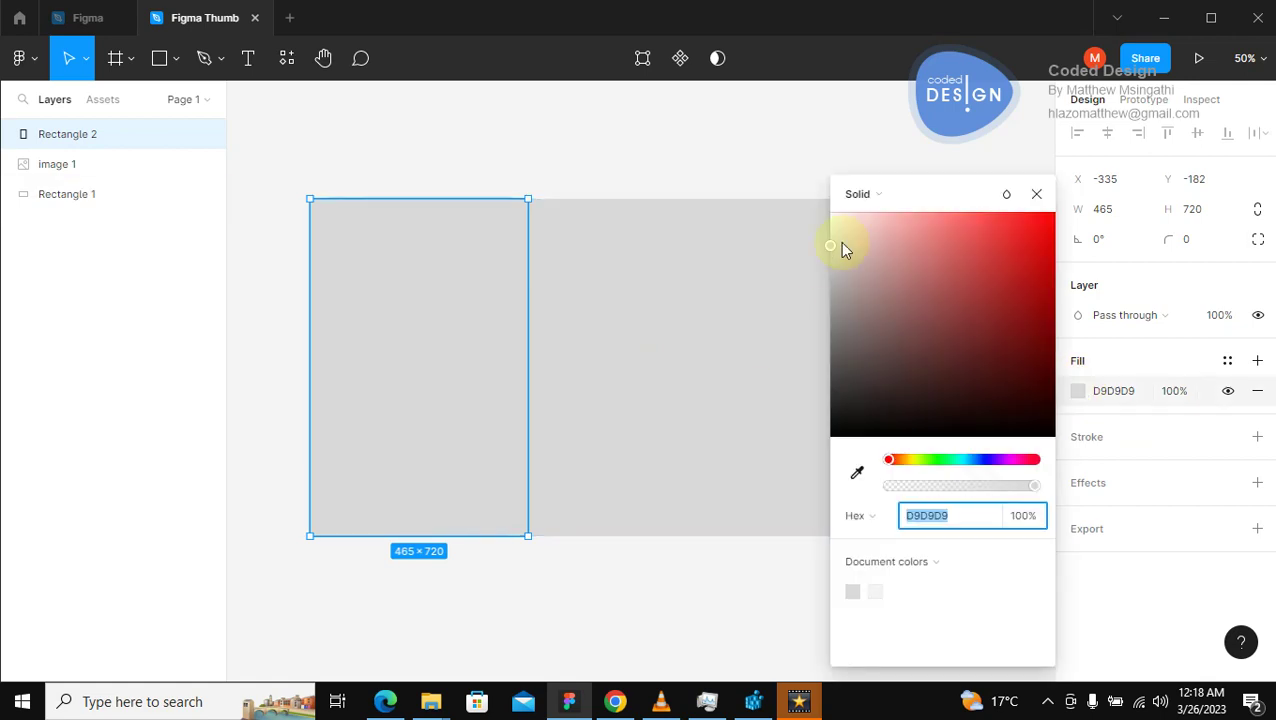
pyautogui.click(829, 240)
pyautogui.moveTo(830, 238); pyautogui.dragTo(765, 150)
pyautogui.click(765, 150)
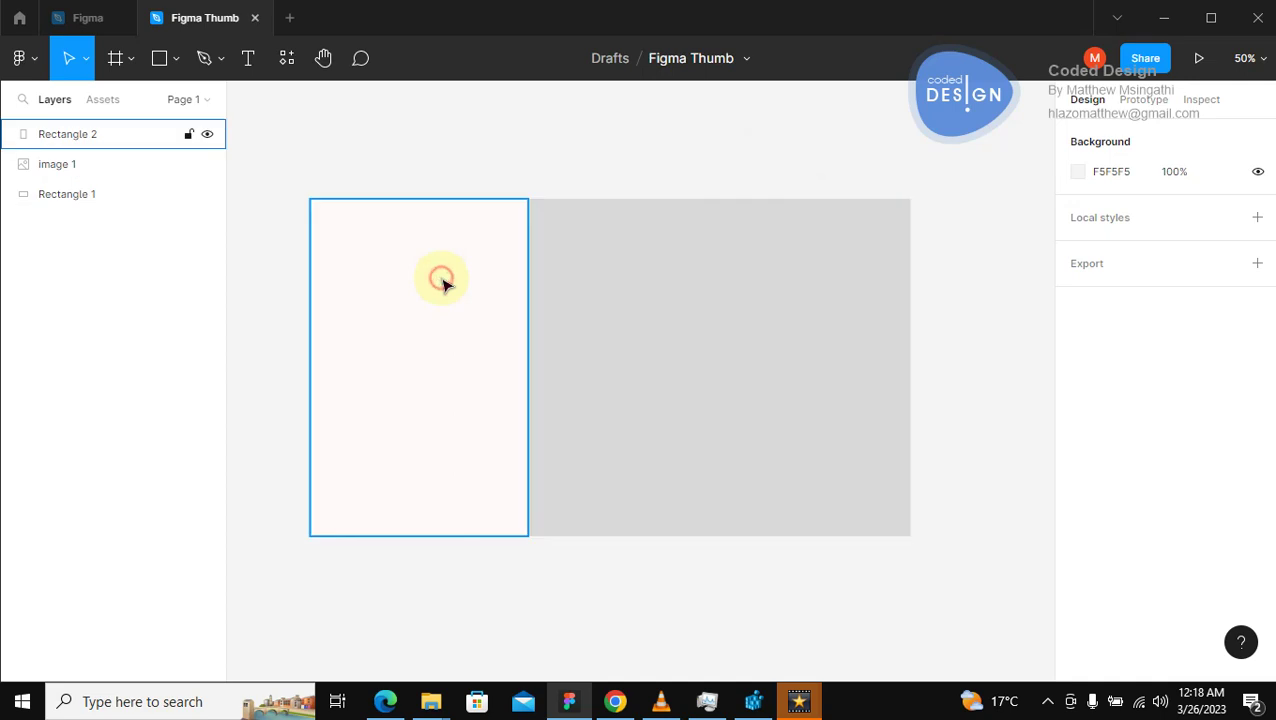
# Move the near-white rectangle aside to uncover the logo image and bring the logo to the front.
pyautogui.click(435, 300)
pyautogui.moveTo(425, 313); pyautogui.dragTo(570, 308)
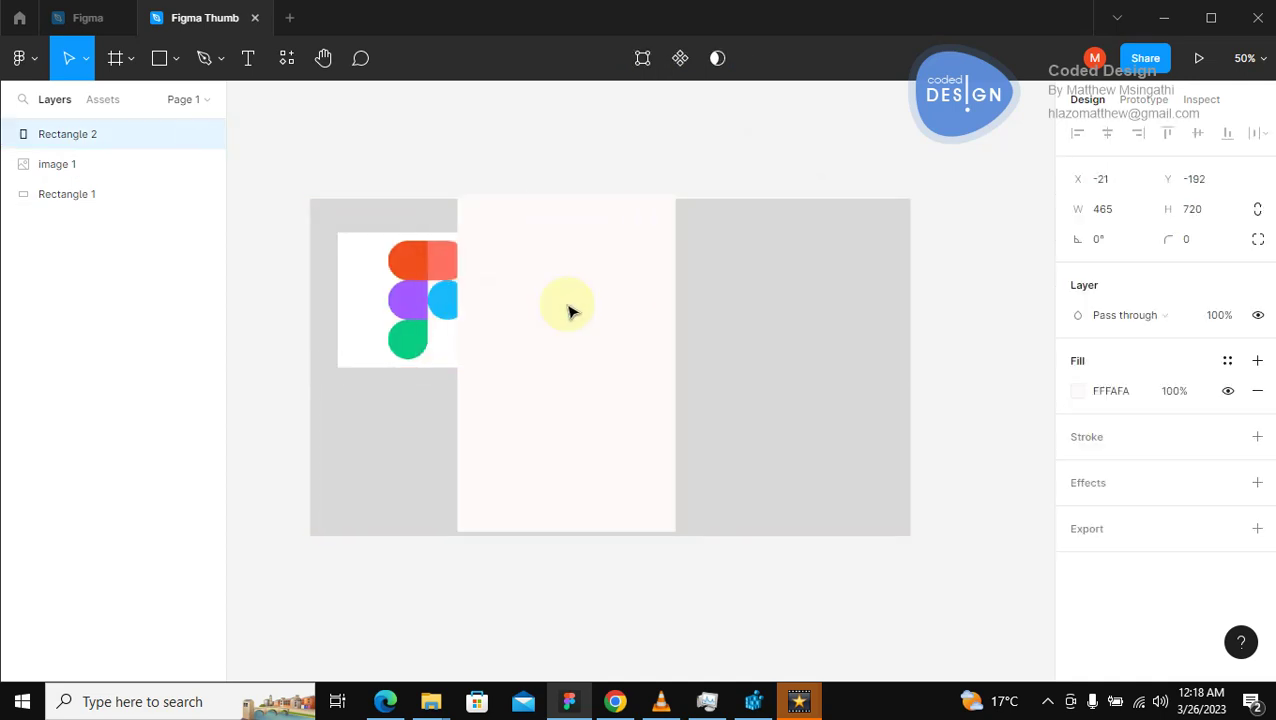
pyautogui.click(431, 313)
pyautogui.rightClick(426, 304)
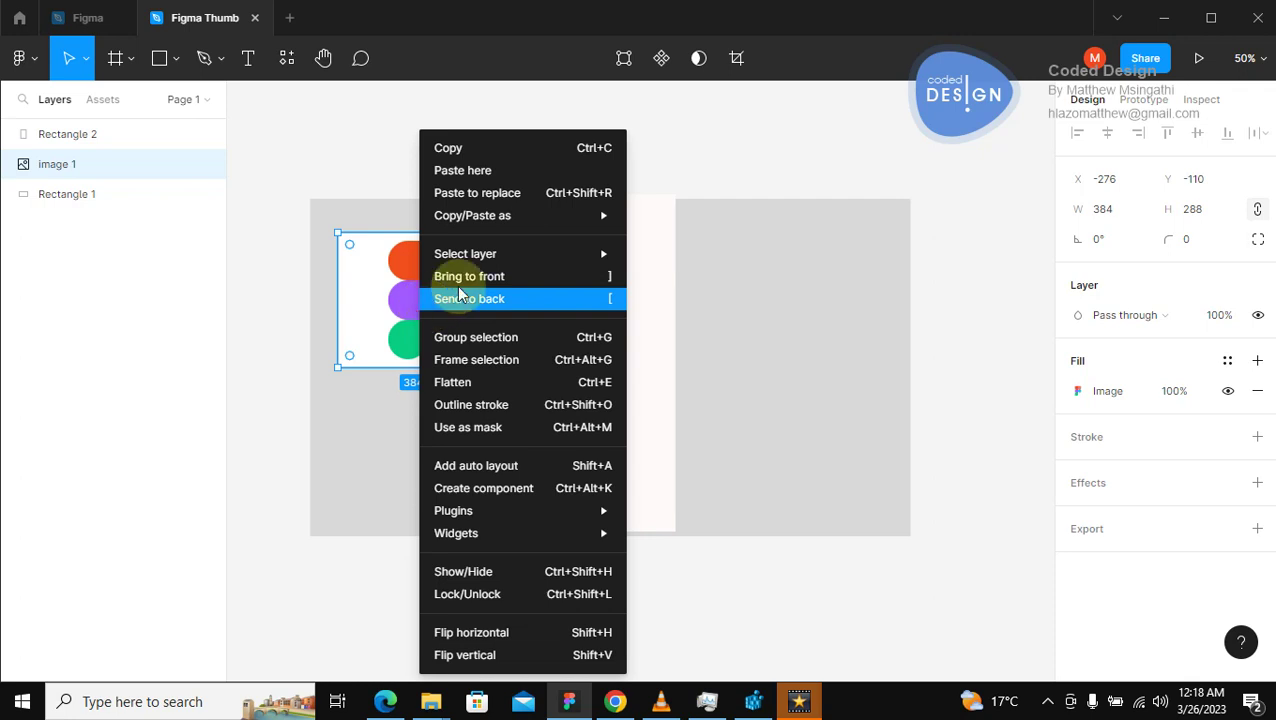
pyautogui.click(466, 278)
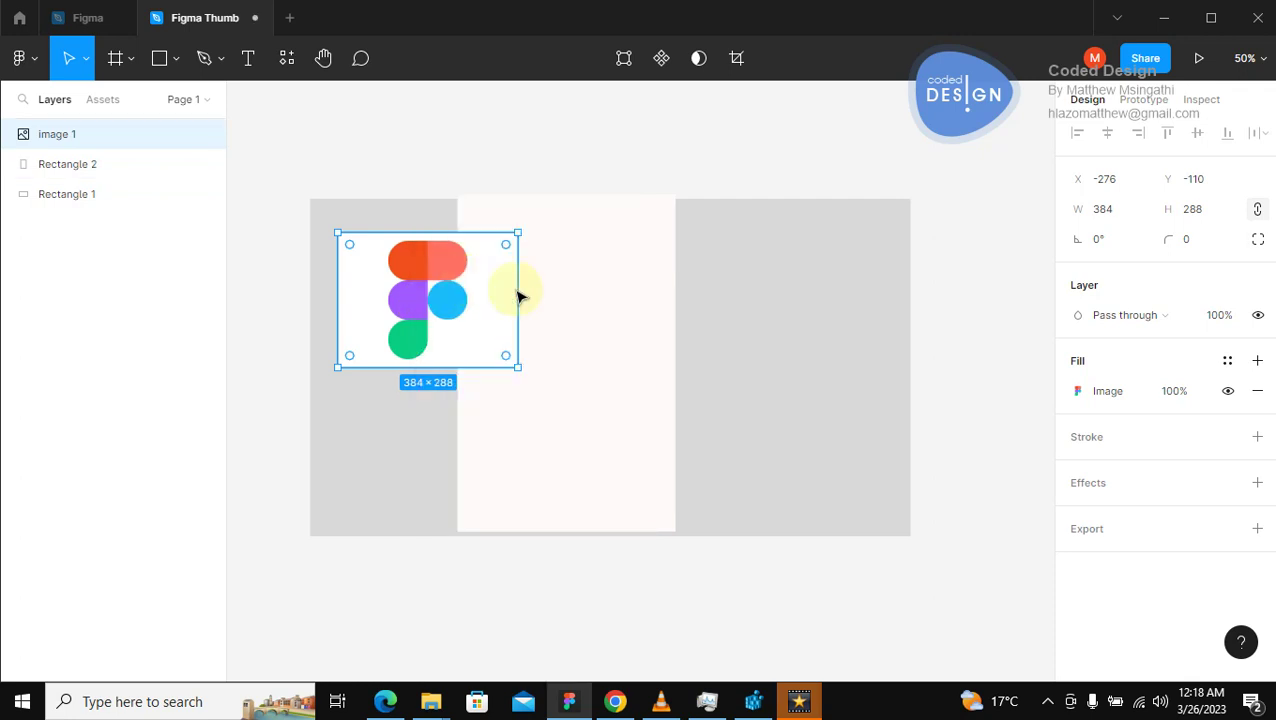
# Move the near-white rectangle back to the grey rectangle's left edge at X -335, Y -182, behind the logo.
pyautogui.moveTo(575, 296); pyautogui.dragTo(476, 288)
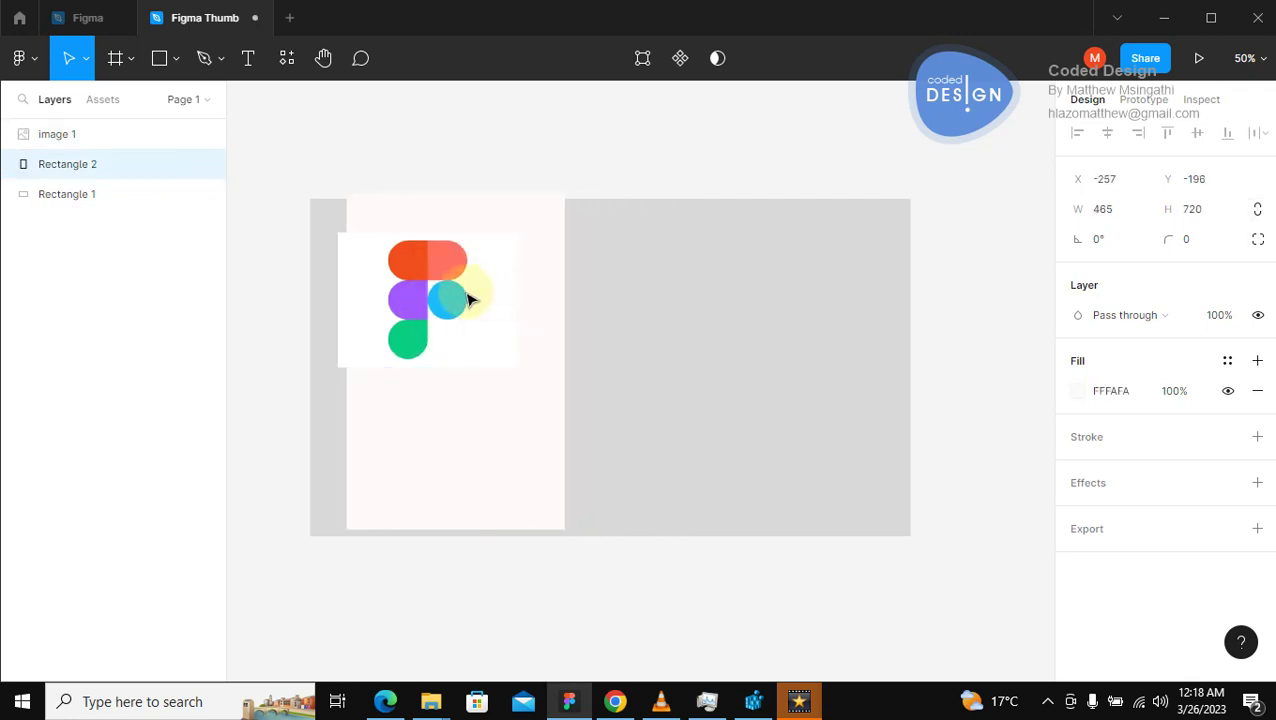
pyautogui.moveTo(461, 416); pyautogui.dragTo(424, 423)
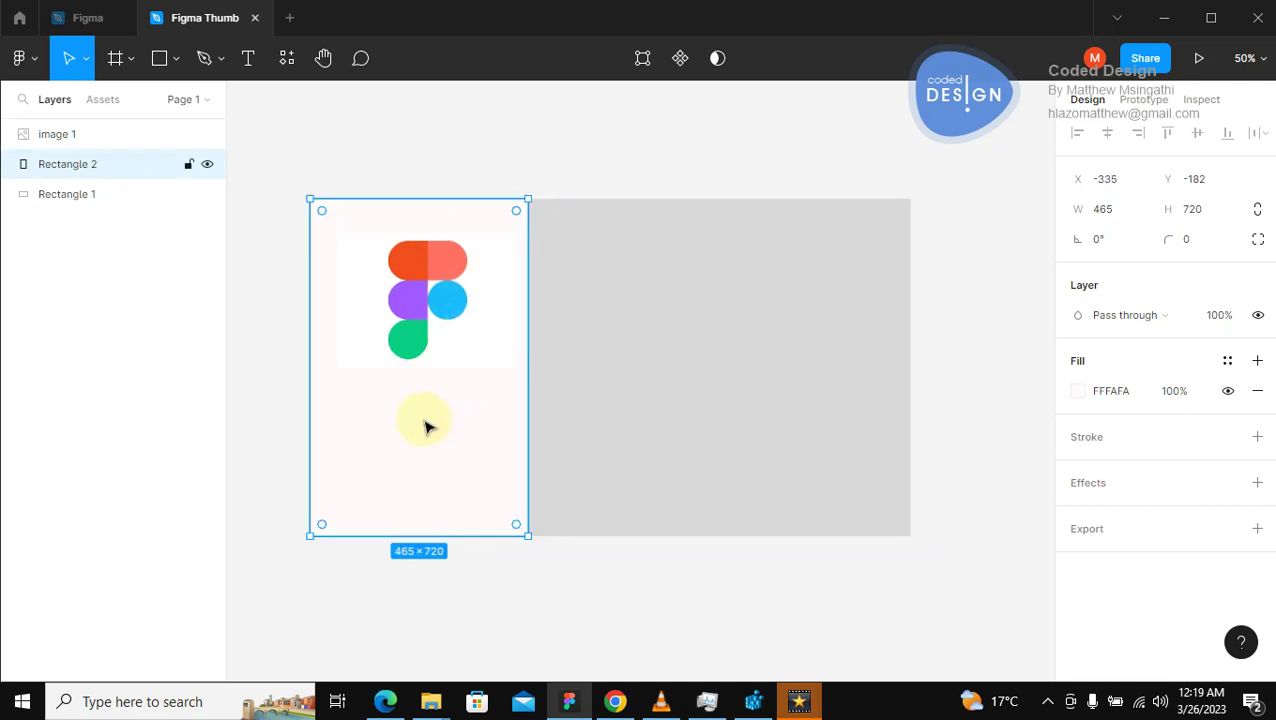
pyautogui.click(243, 313)
# Crop the white margins on both sides of the logo image to a size of about 232 × 288.
pyautogui.click(412, 272)
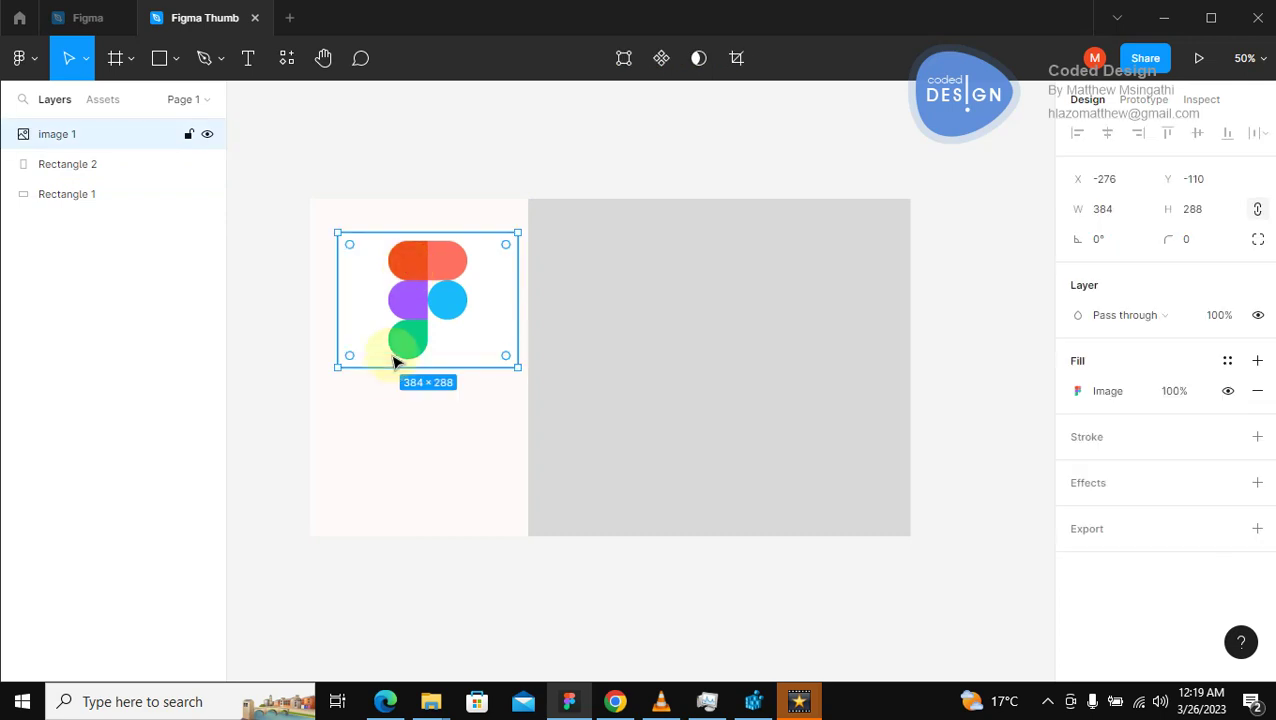
pyautogui.click(726, 61)
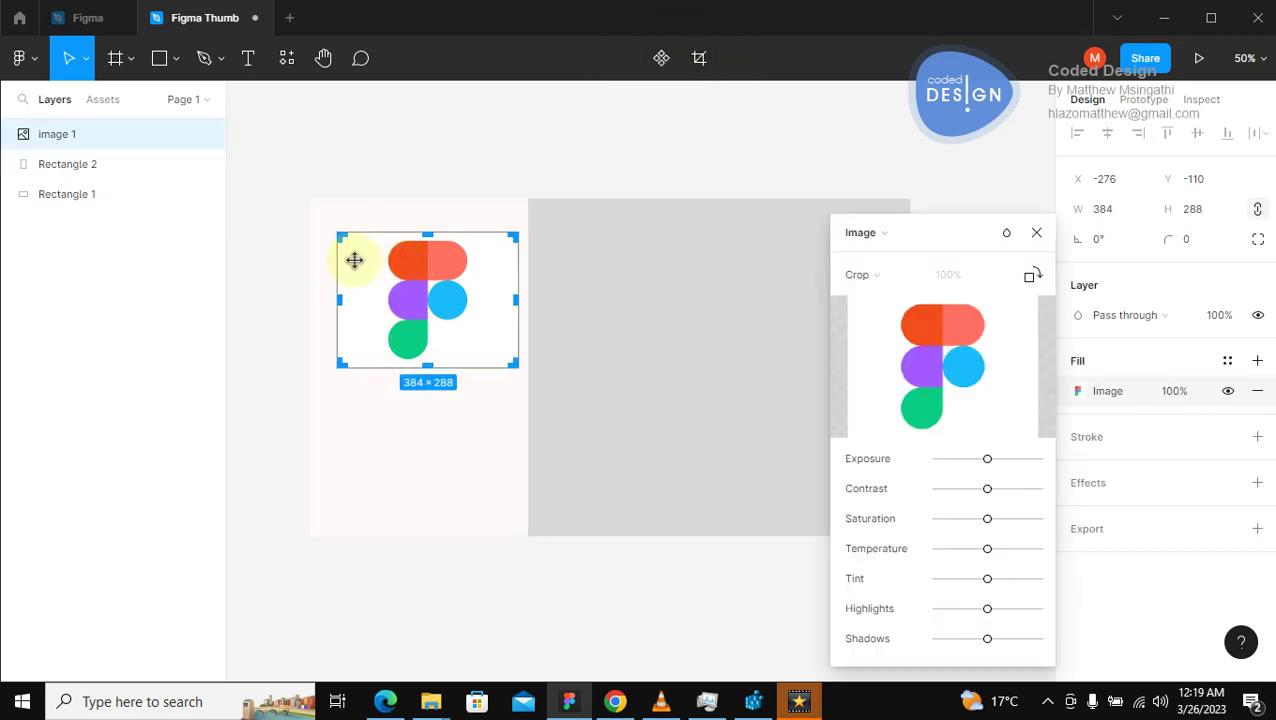
pyautogui.moveTo(339, 296); pyautogui.dragTo(367, 296)
pyautogui.moveTo(502, 296)
pyautogui.mouseDown()
pyautogui.moveTo(516, 300)
pyautogui.moveTo(482, 300)
pyautogui.mouseUp()
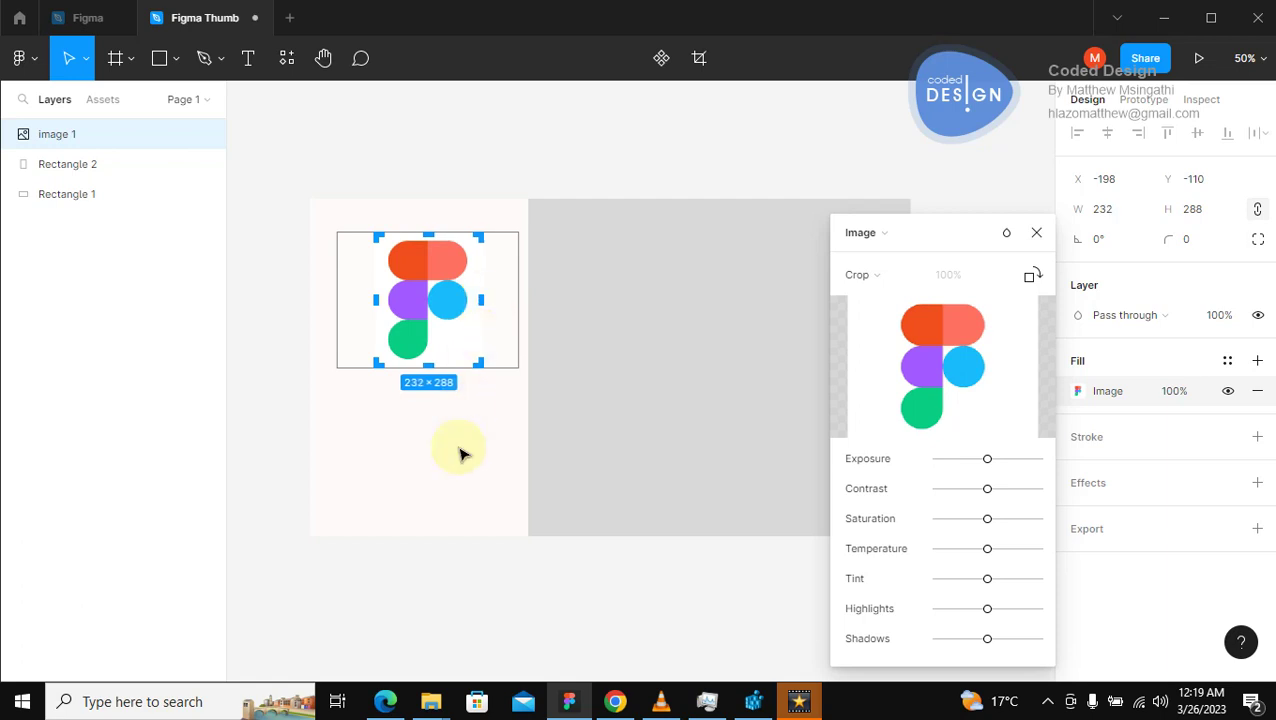
pyautogui.press('Escape')
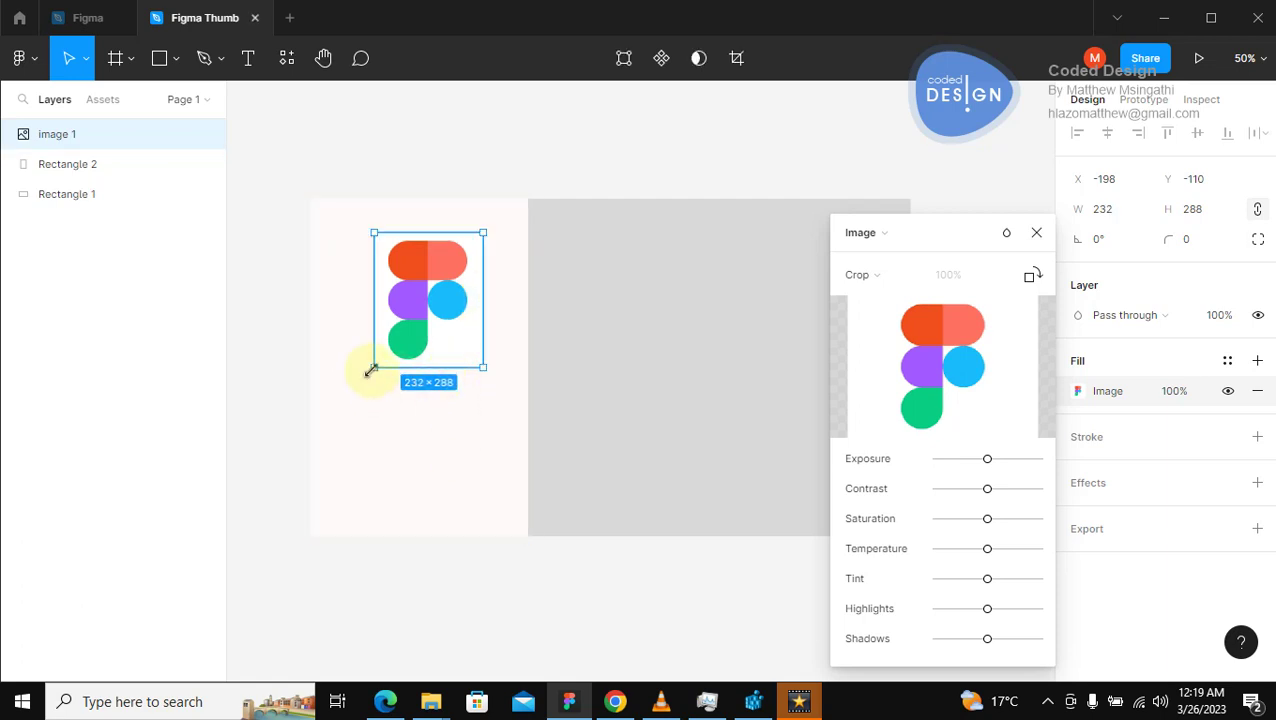
# Scale the cropped logo image up to about 318 × 394 and move it to about X -262, Y -68.
pyautogui.moveTo(374, 368); pyautogui.dragTo(333, 417)
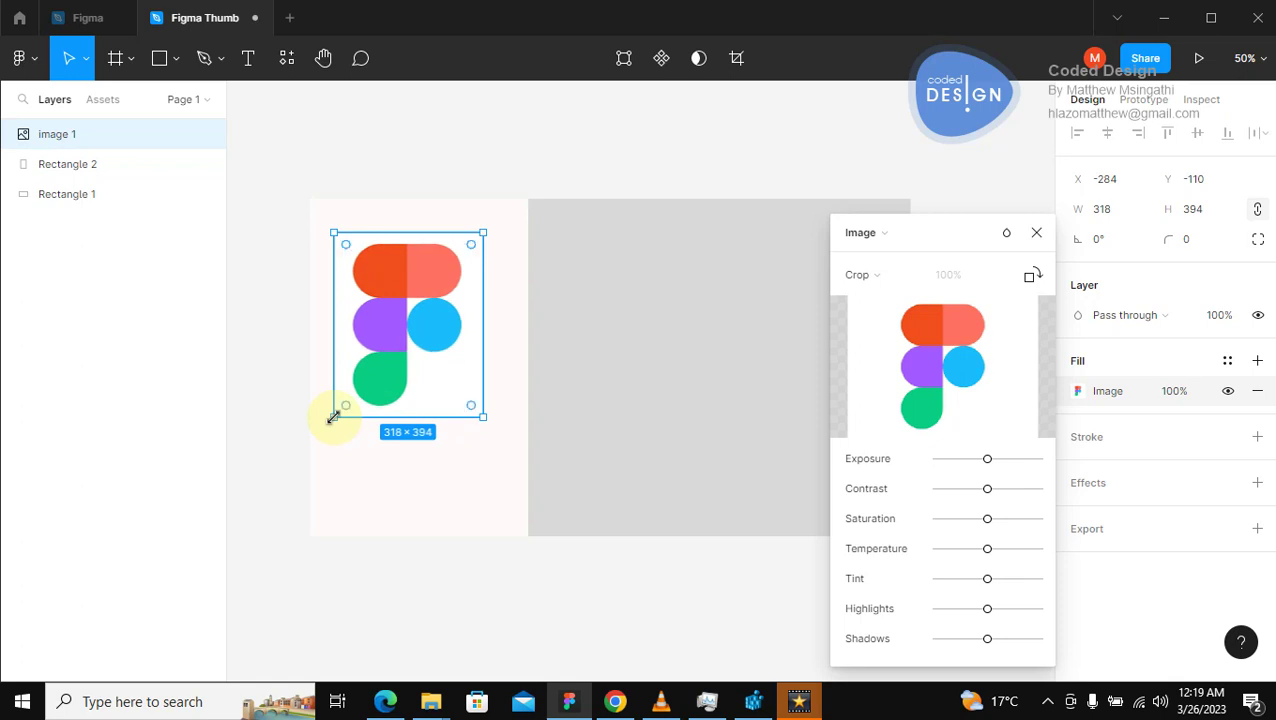
pyautogui.moveTo(399, 350); pyautogui.dragTo(404, 355)
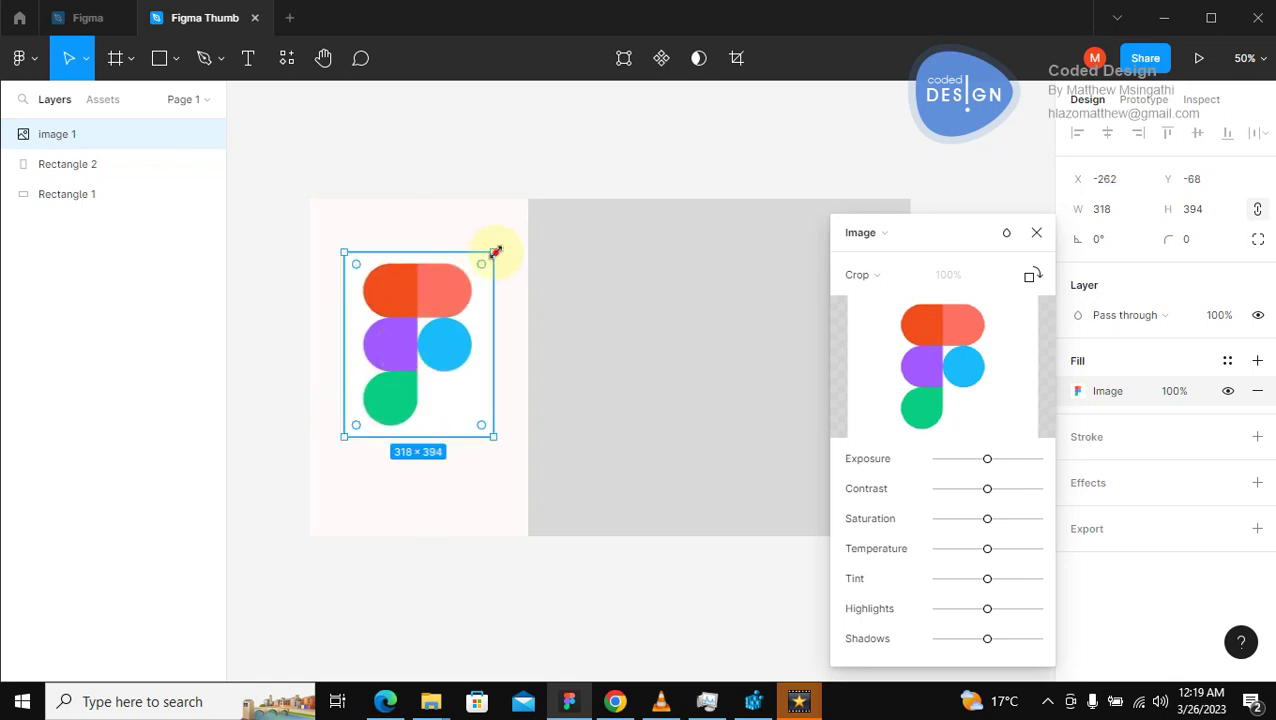
# Extend the logo image's frame to about 336 × 540 and move it to about X -271, Y -132.
pyautogui.moveTo(502, 241); pyautogui.dragTo(502, 184)
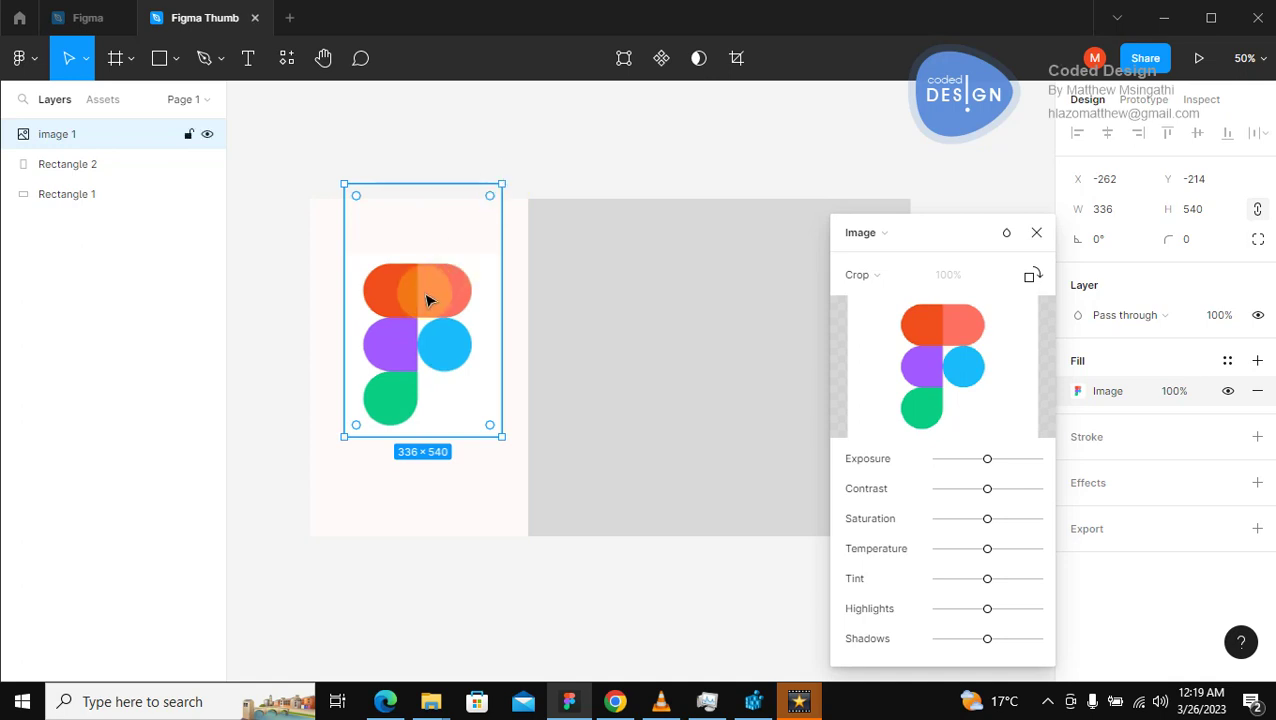
pyautogui.moveTo(428, 300); pyautogui.dragTo(421, 339)
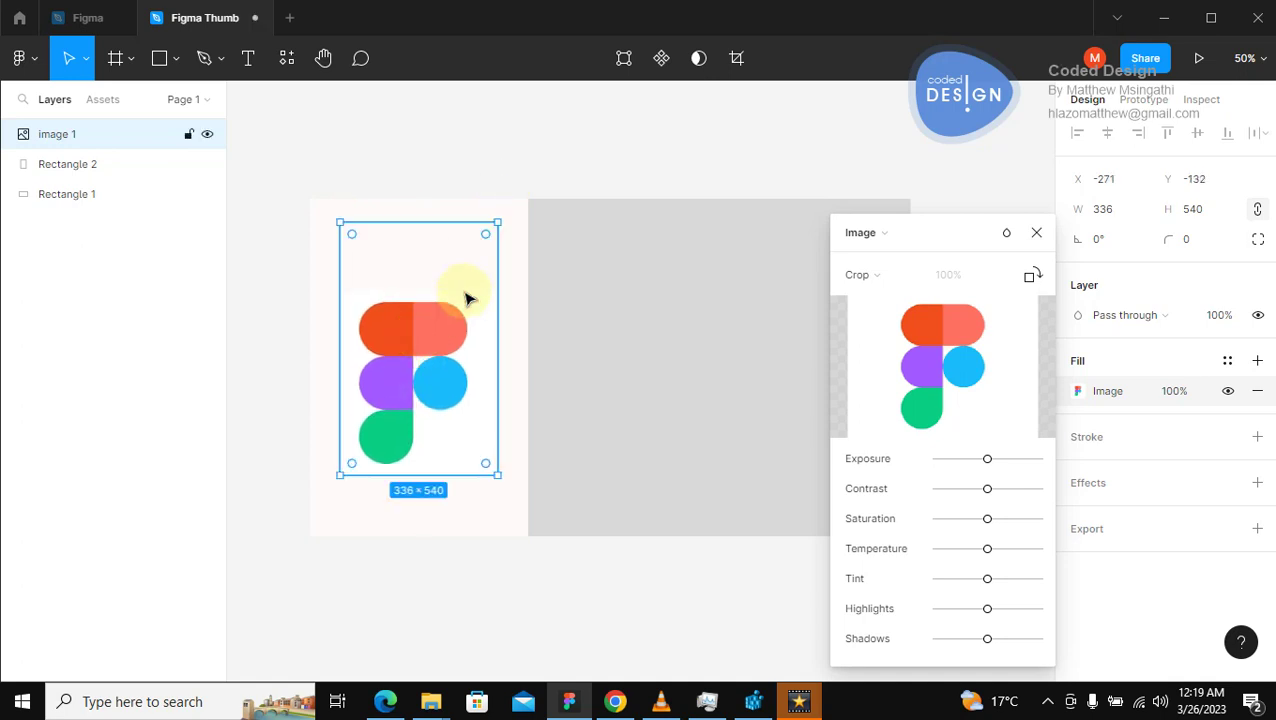
pyautogui.moveTo(473, 222); pyautogui.dragTo(474, 240)
pyautogui.hotkey('ctrl', 'z')
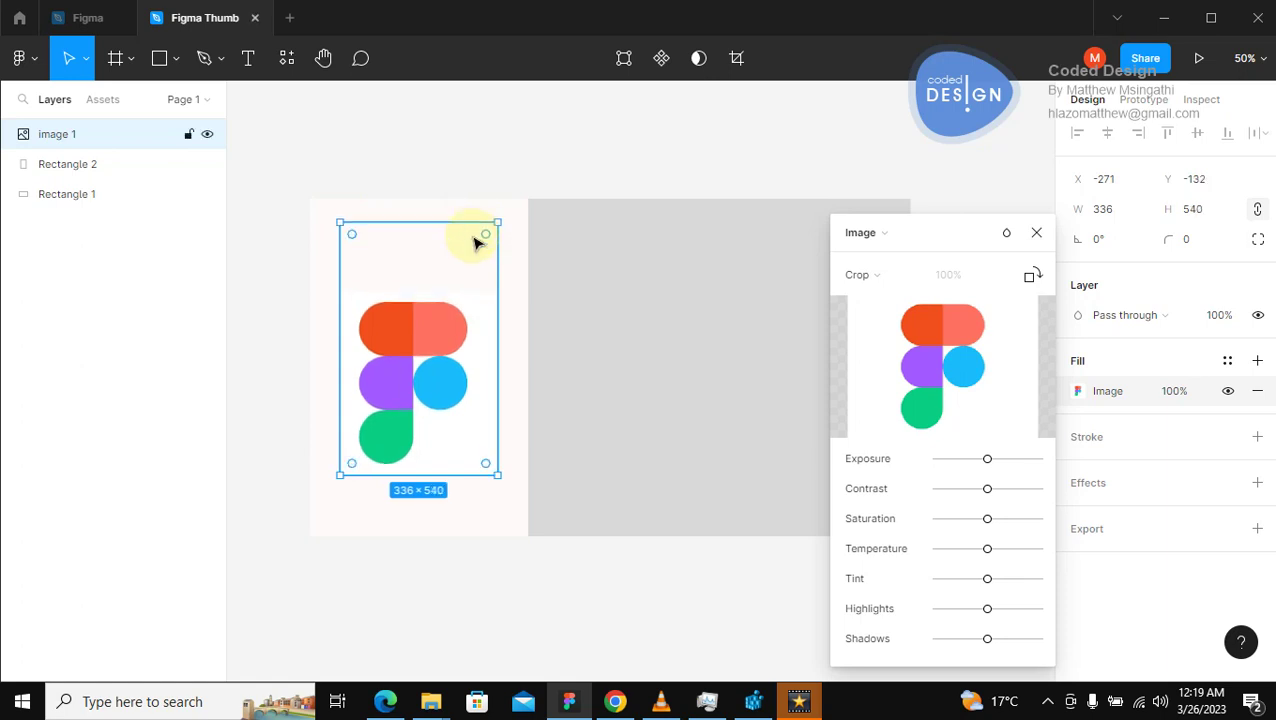
pyautogui.click(385, 150)
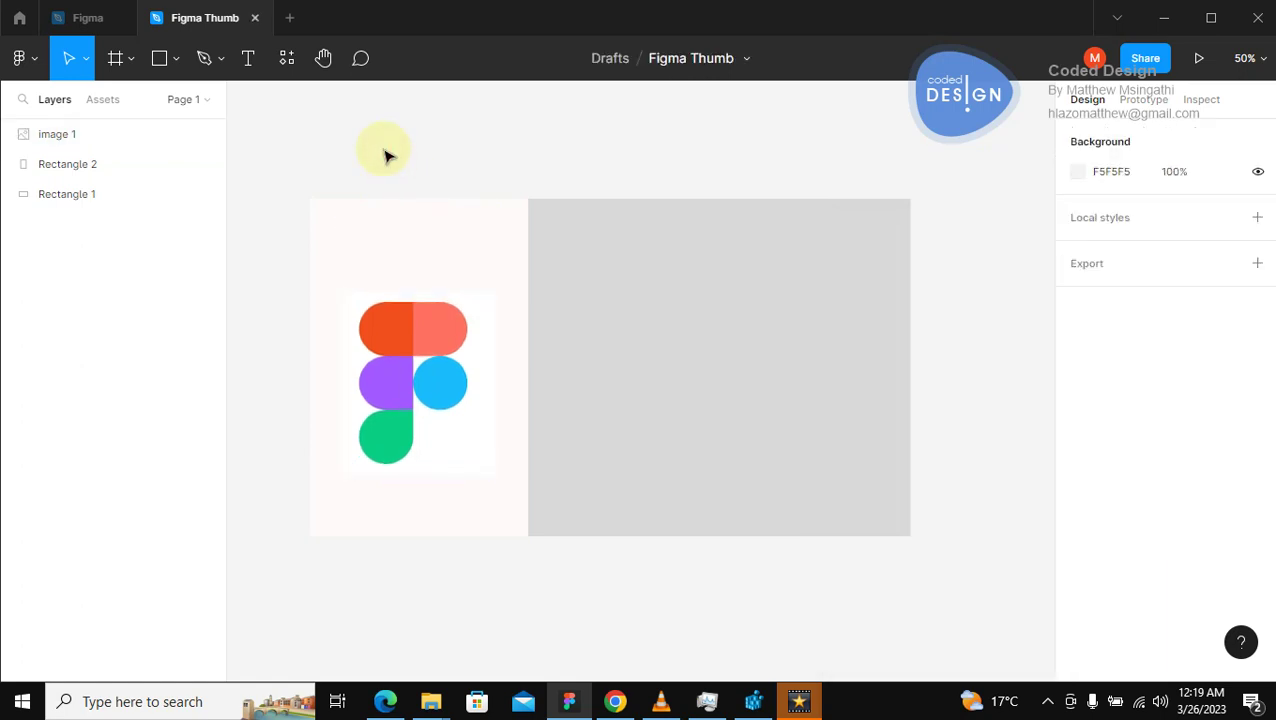
# Move the logo image straight down within the near-white panel to about Y -104.
pyautogui.click(414, 279)
pyautogui.click(413, 336)
pyautogui.moveTo(416, 342); pyautogui.dragTo(417, 355)
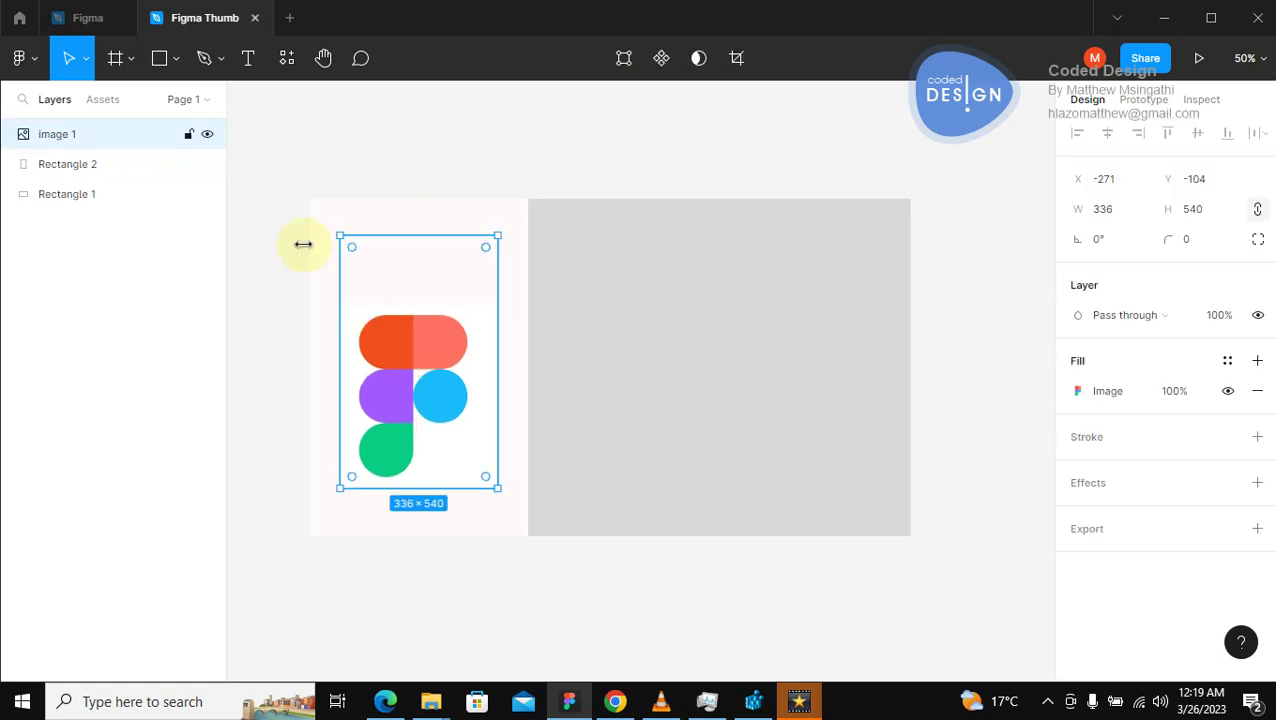
pyautogui.click(296, 231)
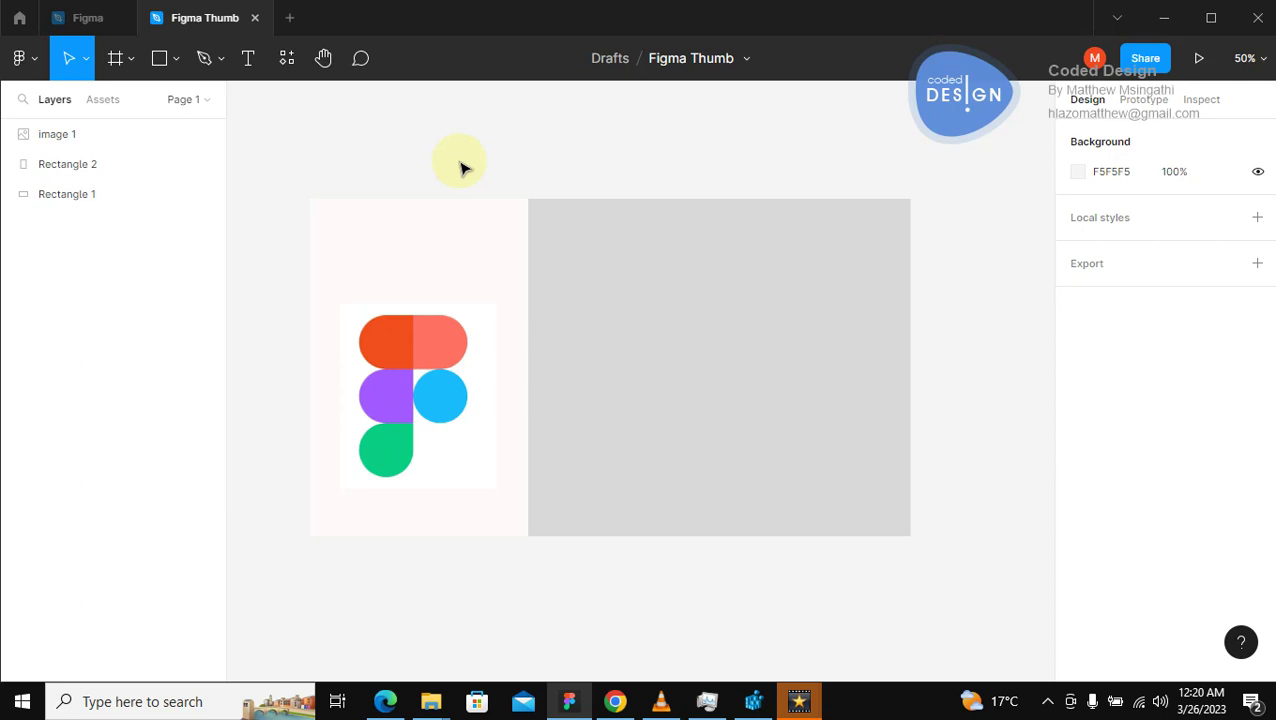
# Crop the empty area above the logo so the image is about 336 × 390.
pyautogui.click(427, 370)
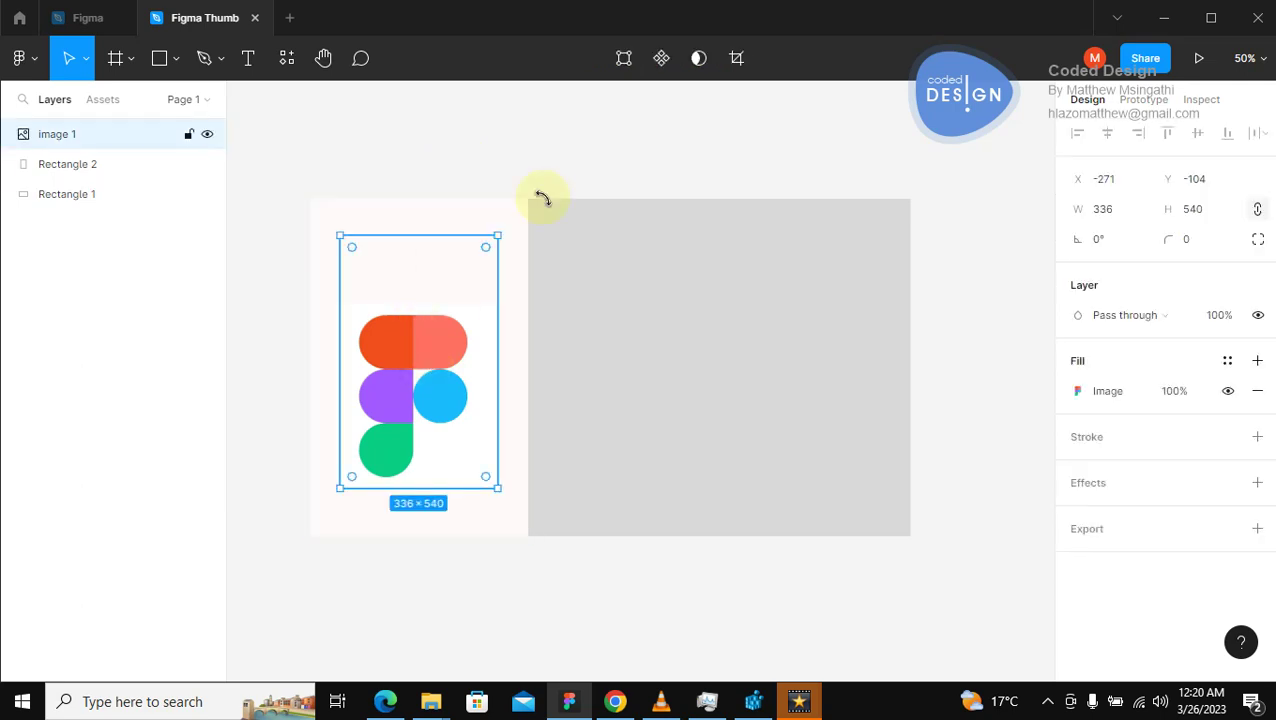
pyautogui.click(737, 59)
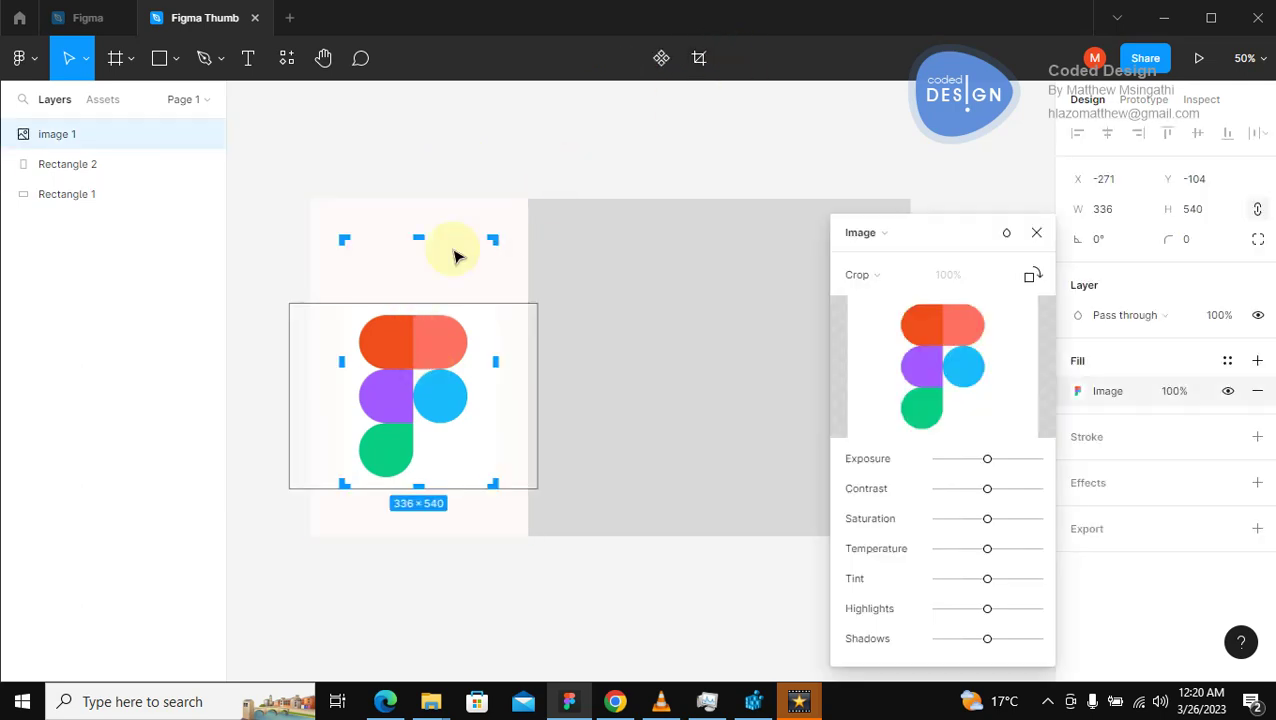
pyautogui.moveTo(424, 236); pyautogui.dragTo(421, 297)
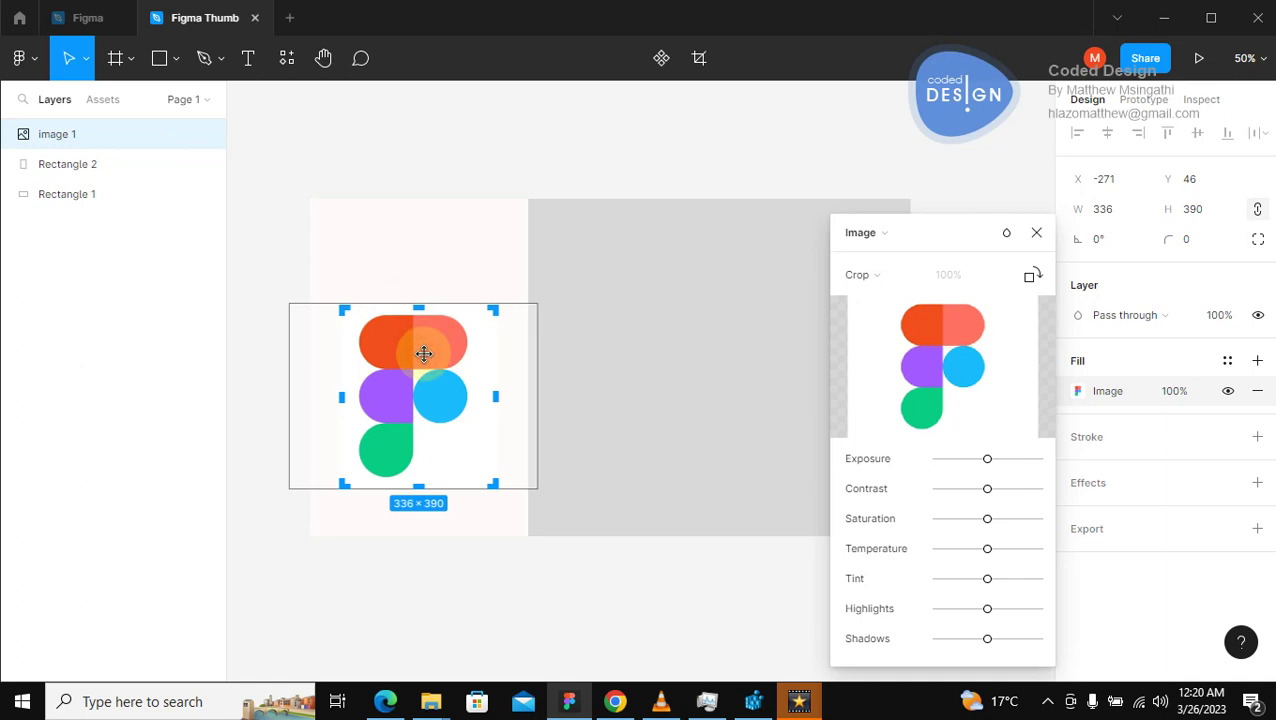
pyautogui.click(535, 268)
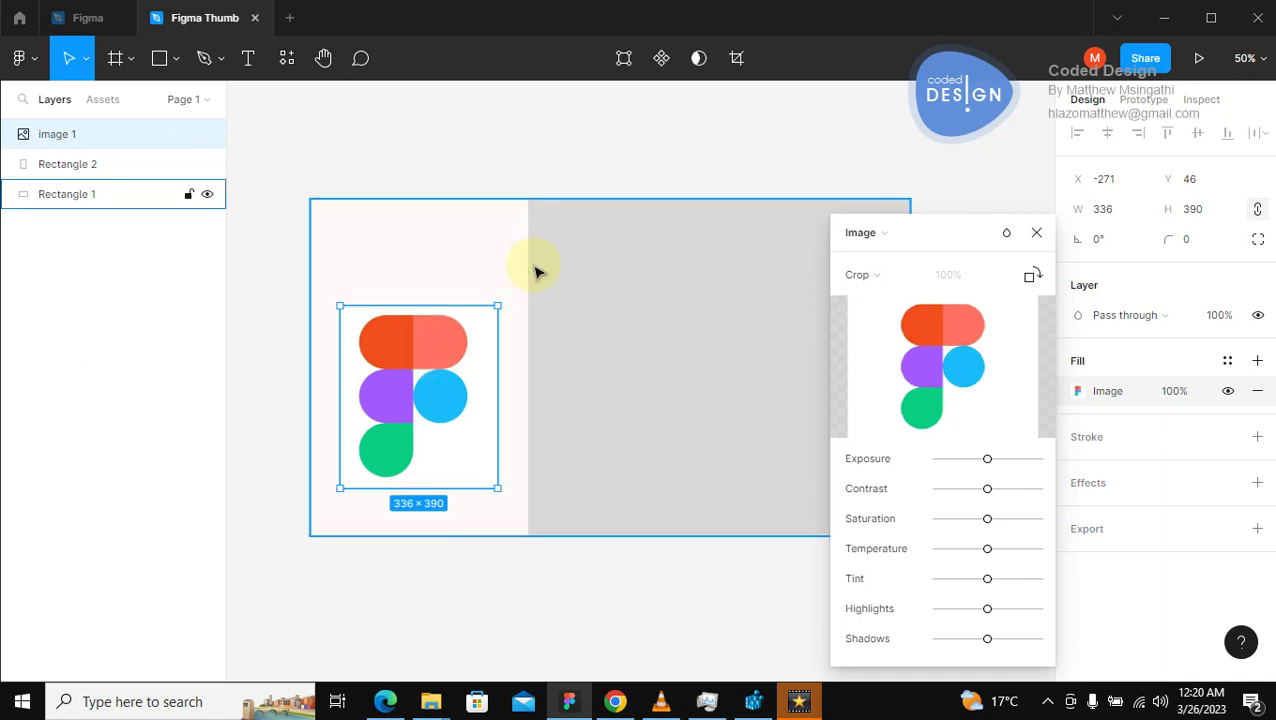
# Move the cropped logo image upward to centre it vertically in the near-white panel.
pyautogui.moveTo(432, 346); pyautogui.dragTo(435, 328)
pyautogui.click(531, 156)
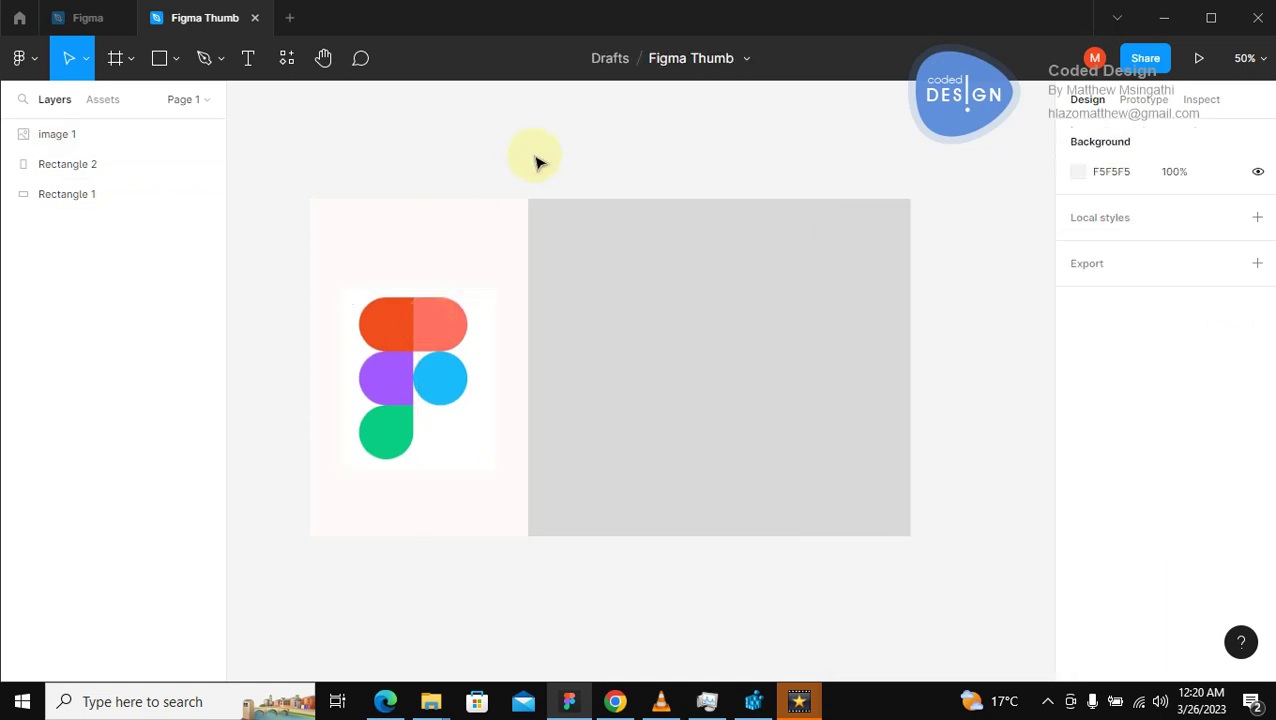
pyautogui.click(416, 318)
pyautogui.moveTo(416, 318); pyautogui.dragTo(418, 310)
pyautogui.click(570, 155)
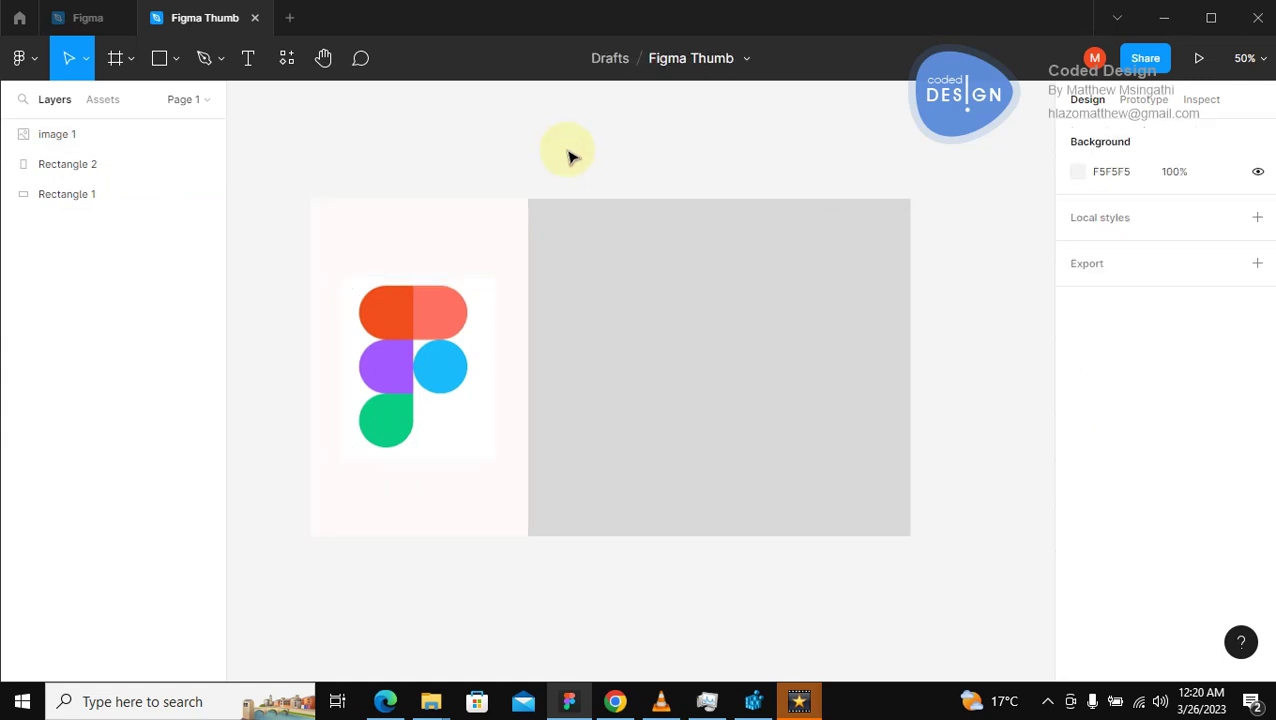
pyautogui.click(498, 251)
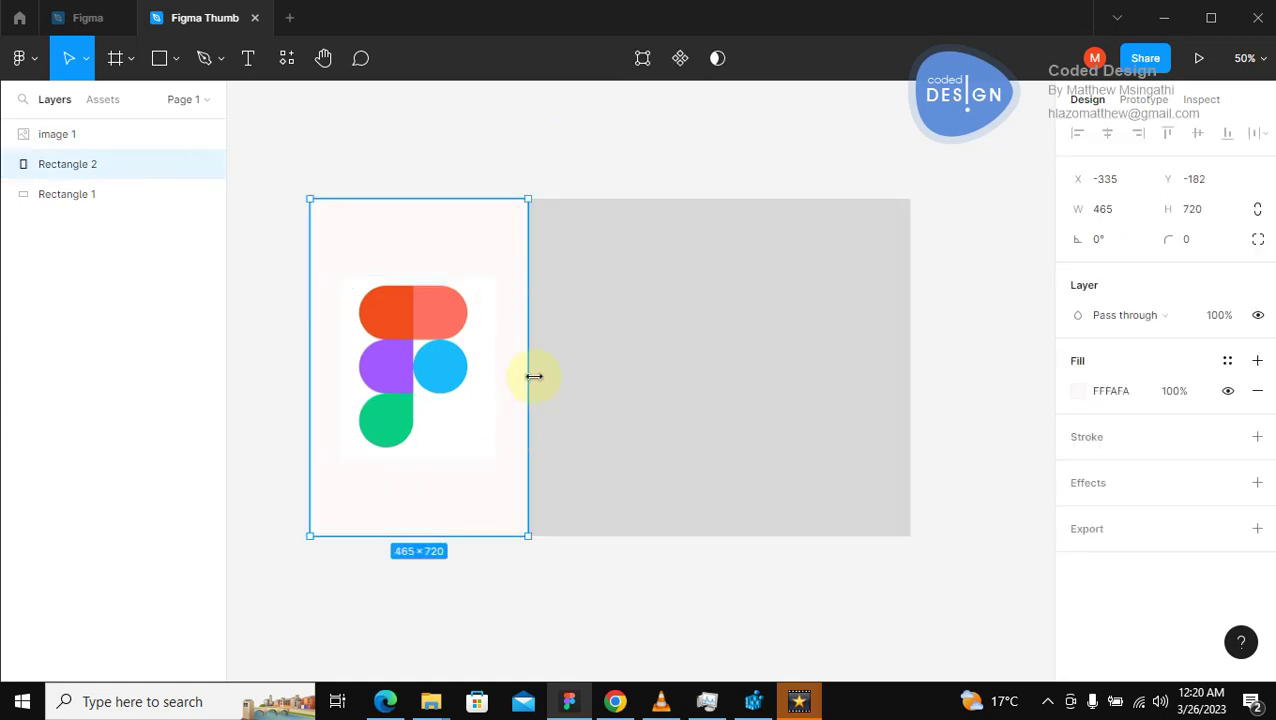
pyautogui.click(582, 182)
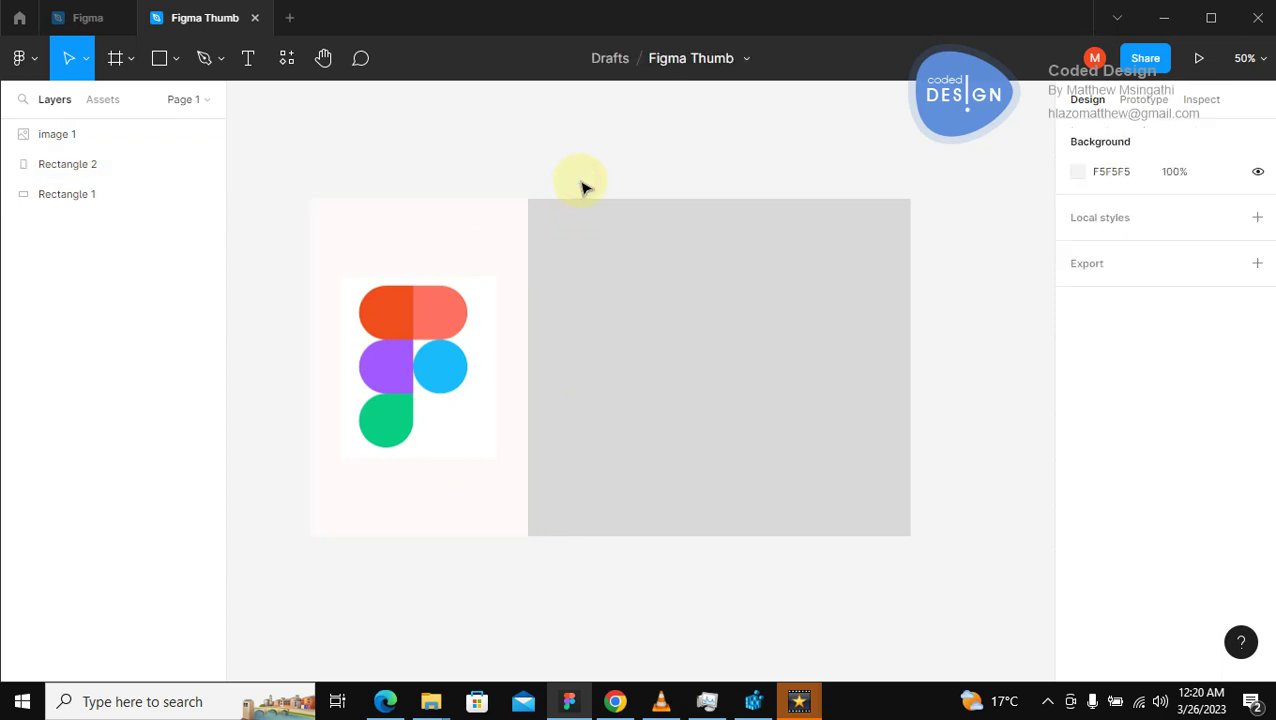
pyautogui.click(493, 228)
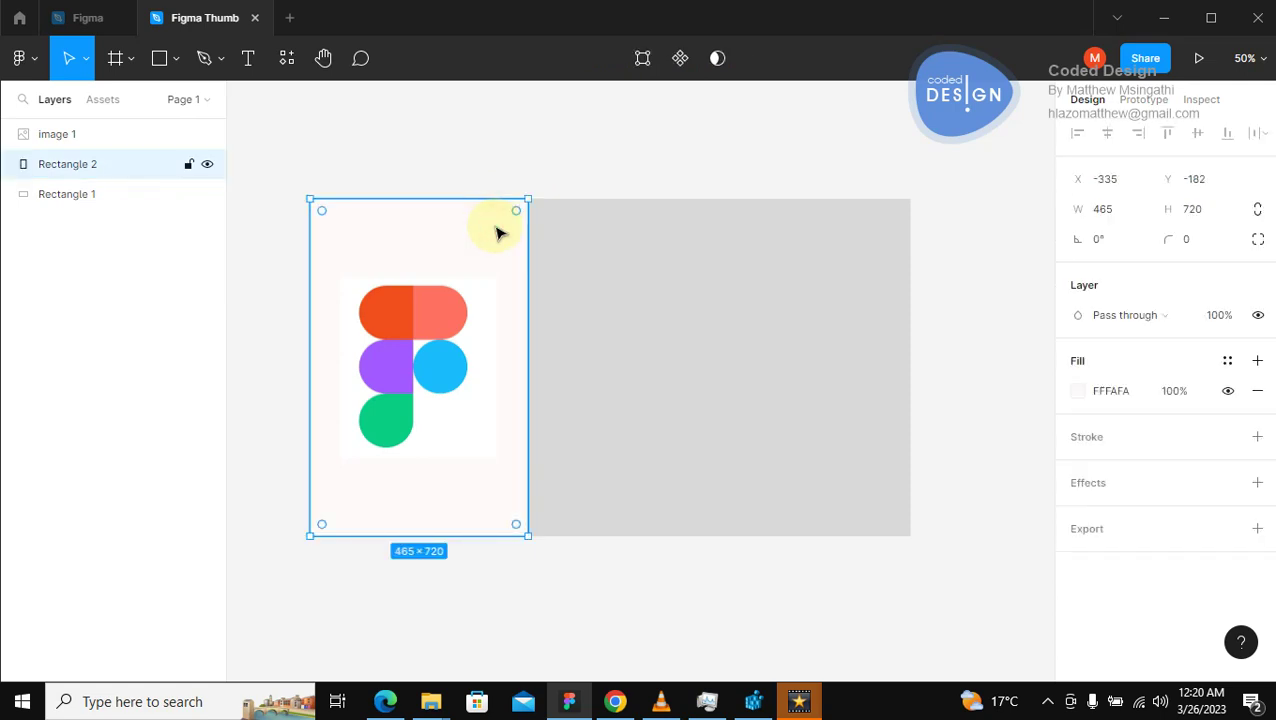
pyautogui.click(527, 163)
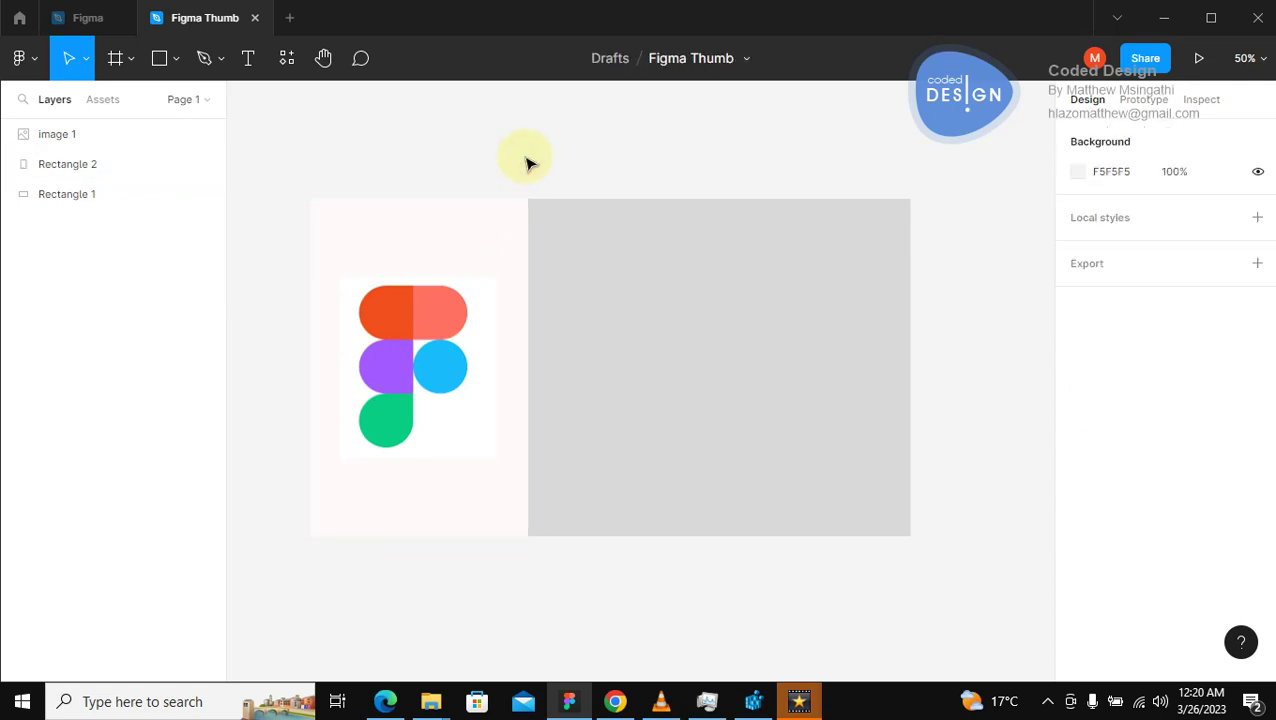
# Draw a thin vertical rectangle about 14 × 720 along the near-white panel's right edge, starting at X 130, Y -182.
pyautogui.click(177, 62)
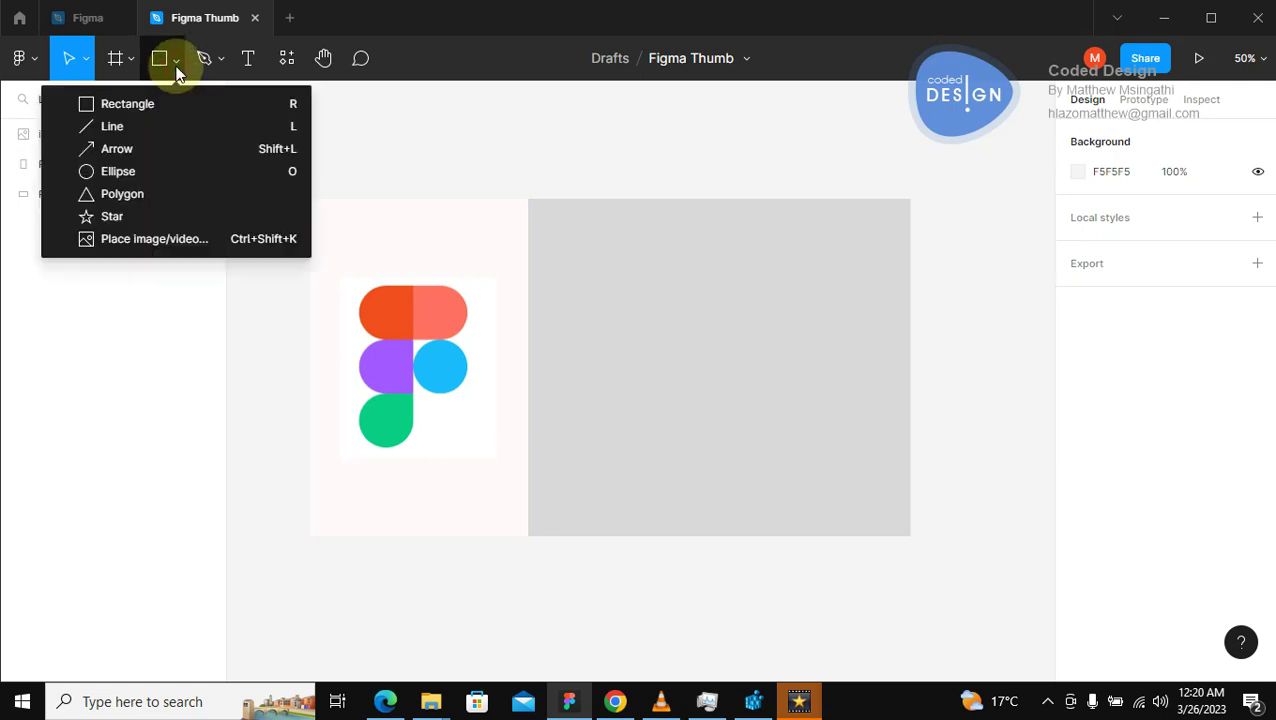
pyautogui.click(98, 103)
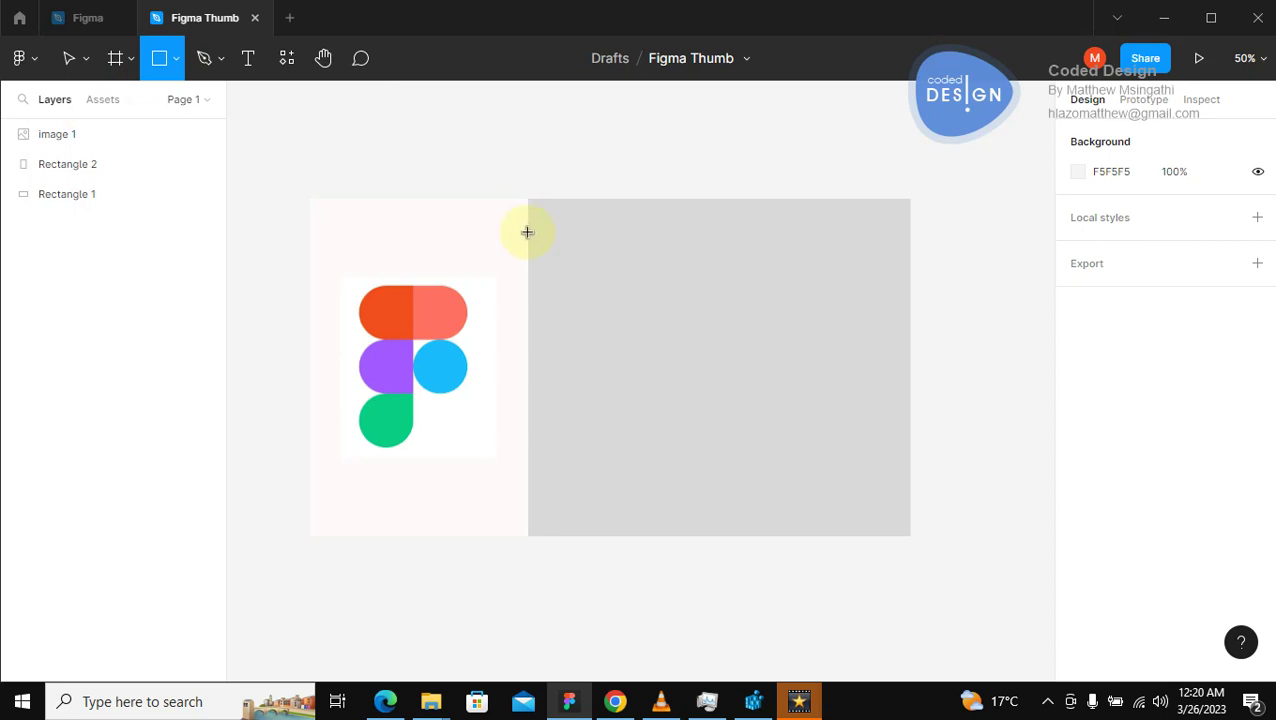
pyautogui.moveTo(527, 199); pyautogui.dragTo(532, 536)
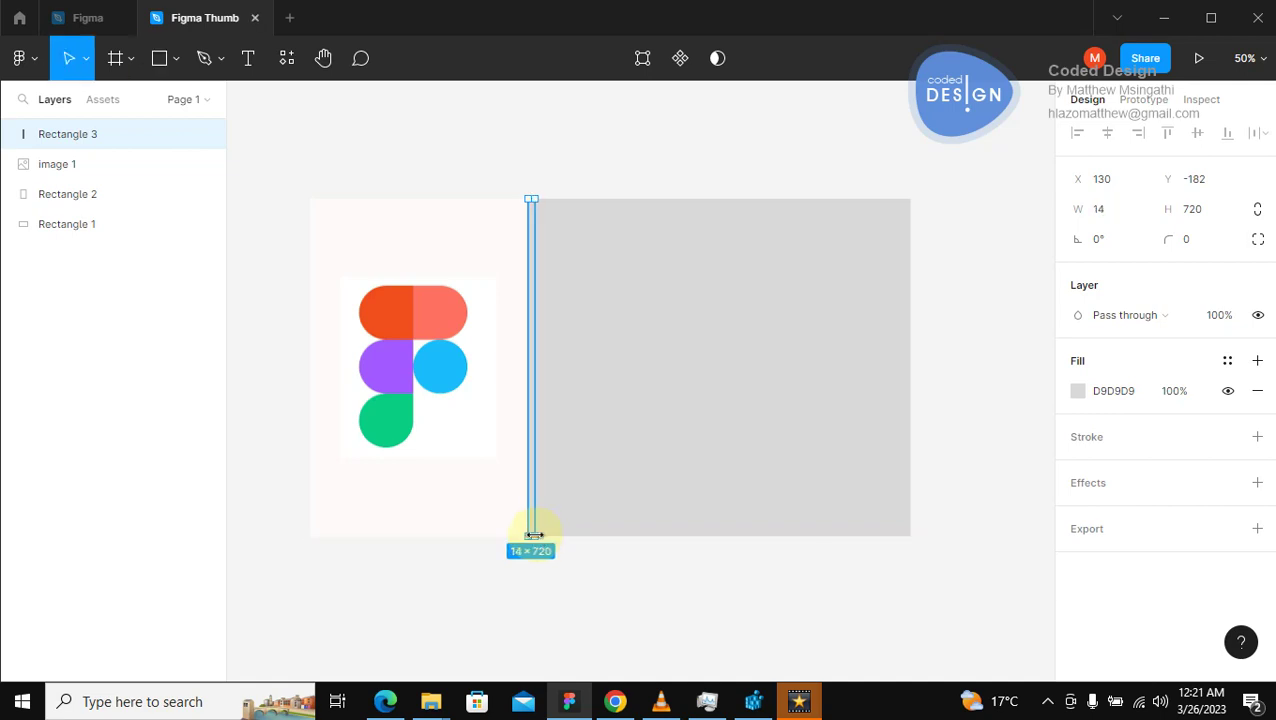
# Fill the thin vertical divider strip with the logo's blue, 1ABCFD, sampled from the Figma logo's blue circle.
pyautogui.click(1077, 392)
pyautogui.click(1075, 392)
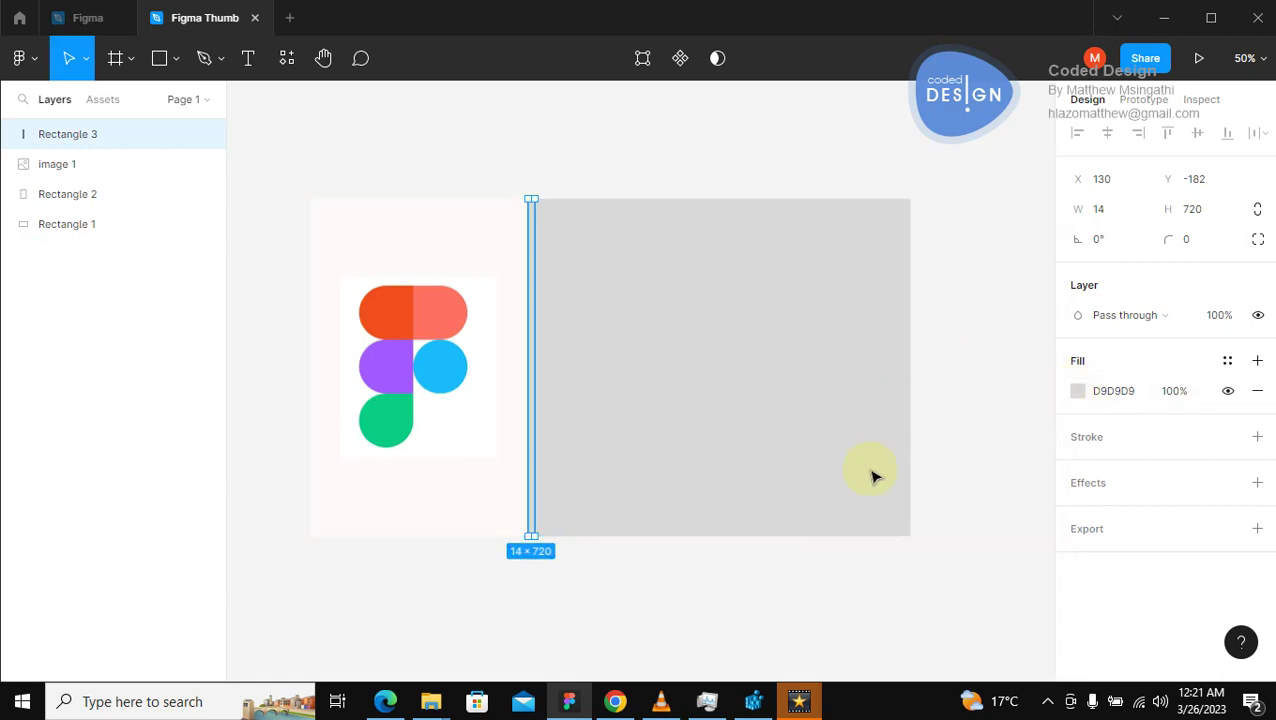
pyautogui.click(1078, 398)
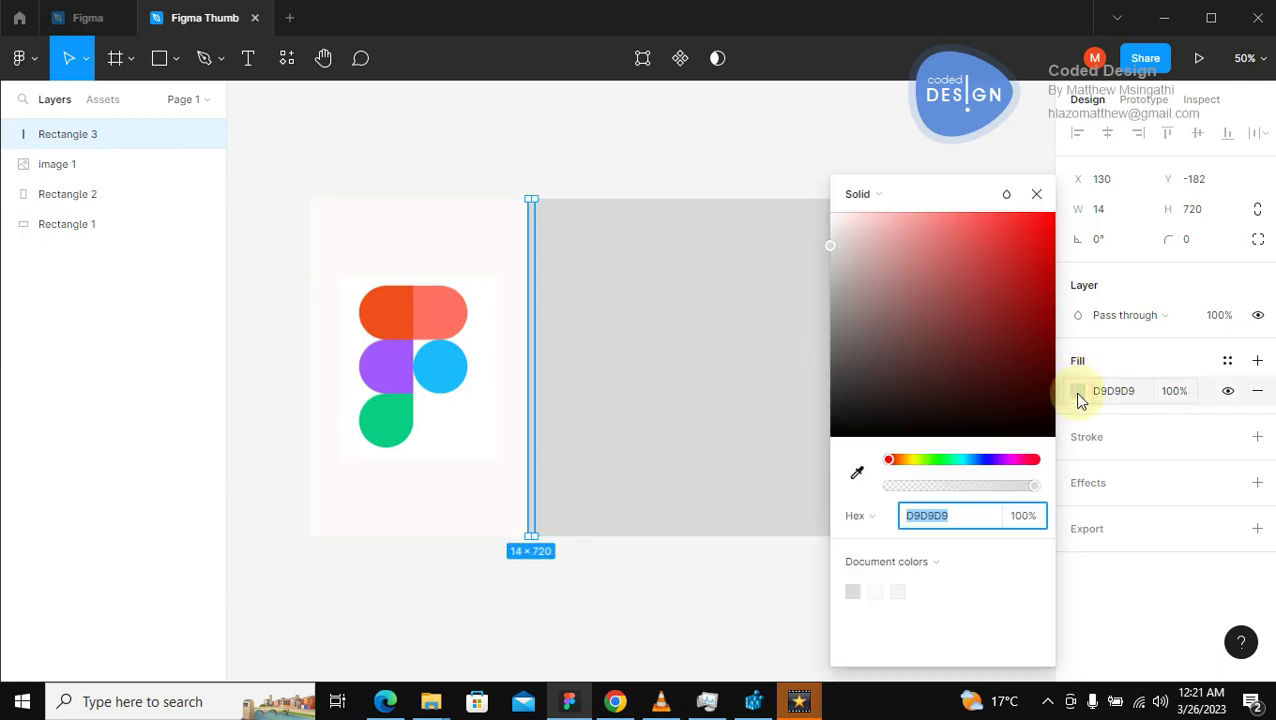
pyautogui.click(857, 477)
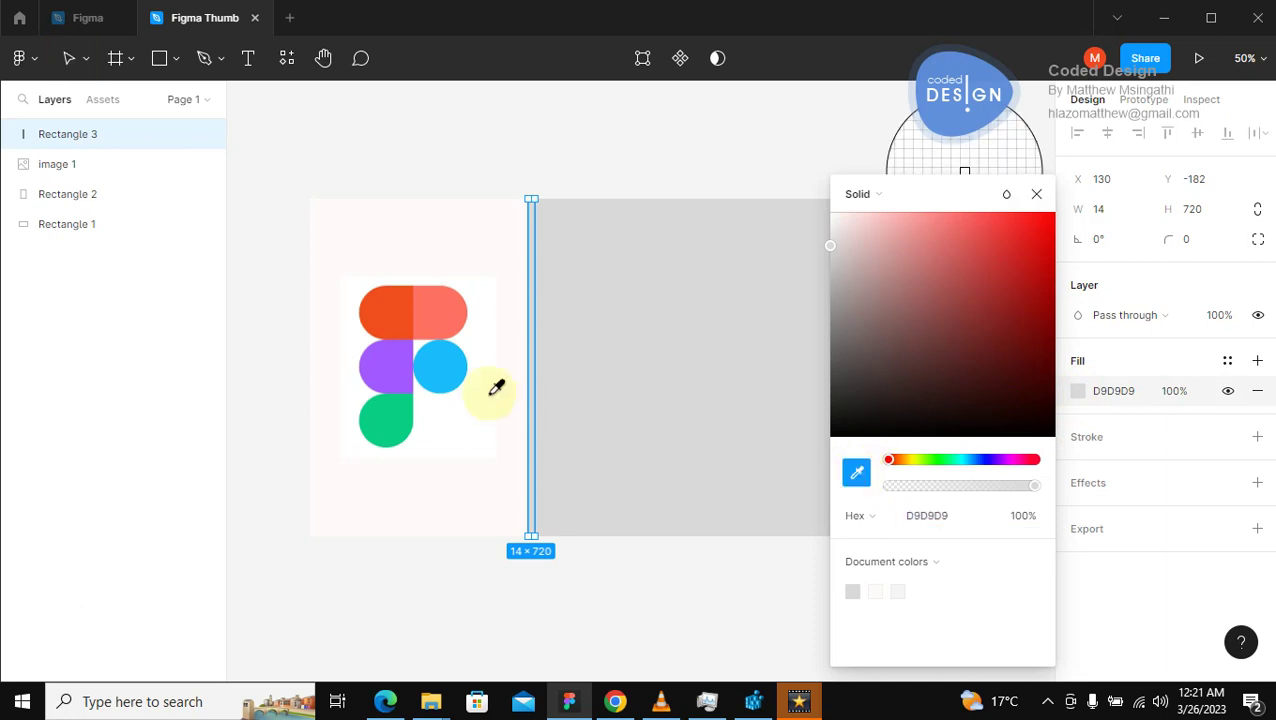
pyautogui.click(453, 365)
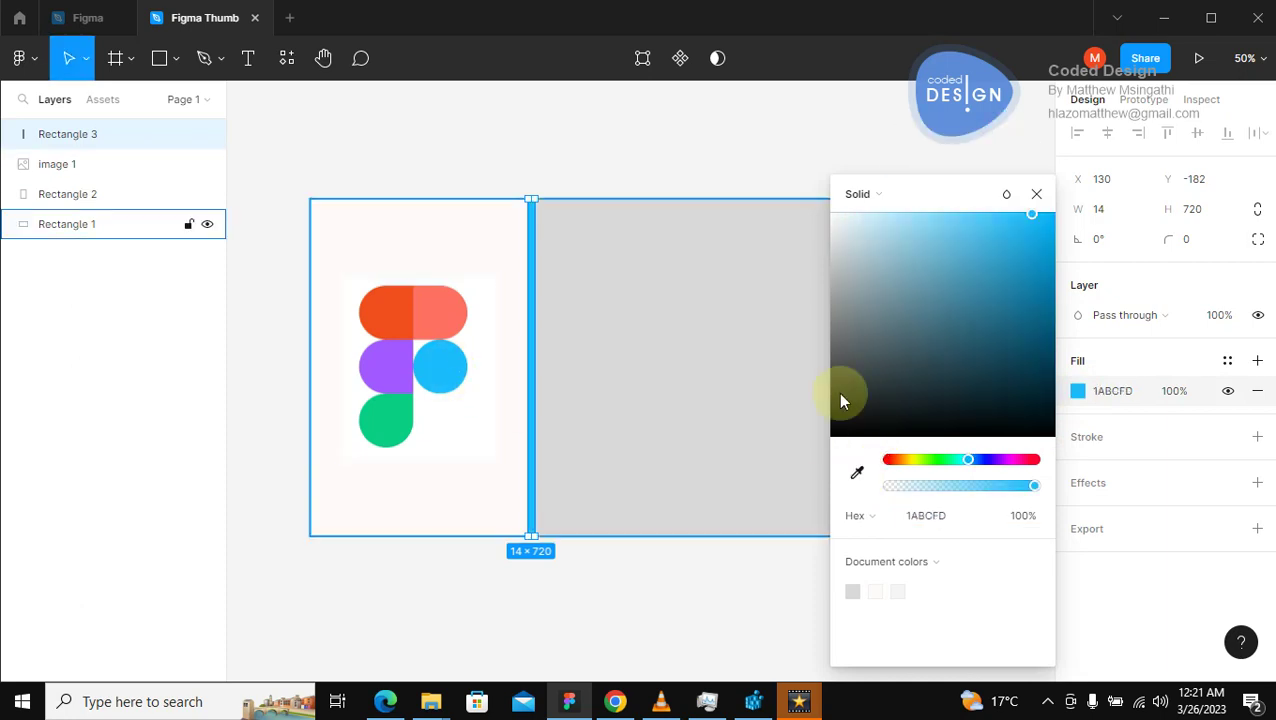
pyautogui.click(853, 141)
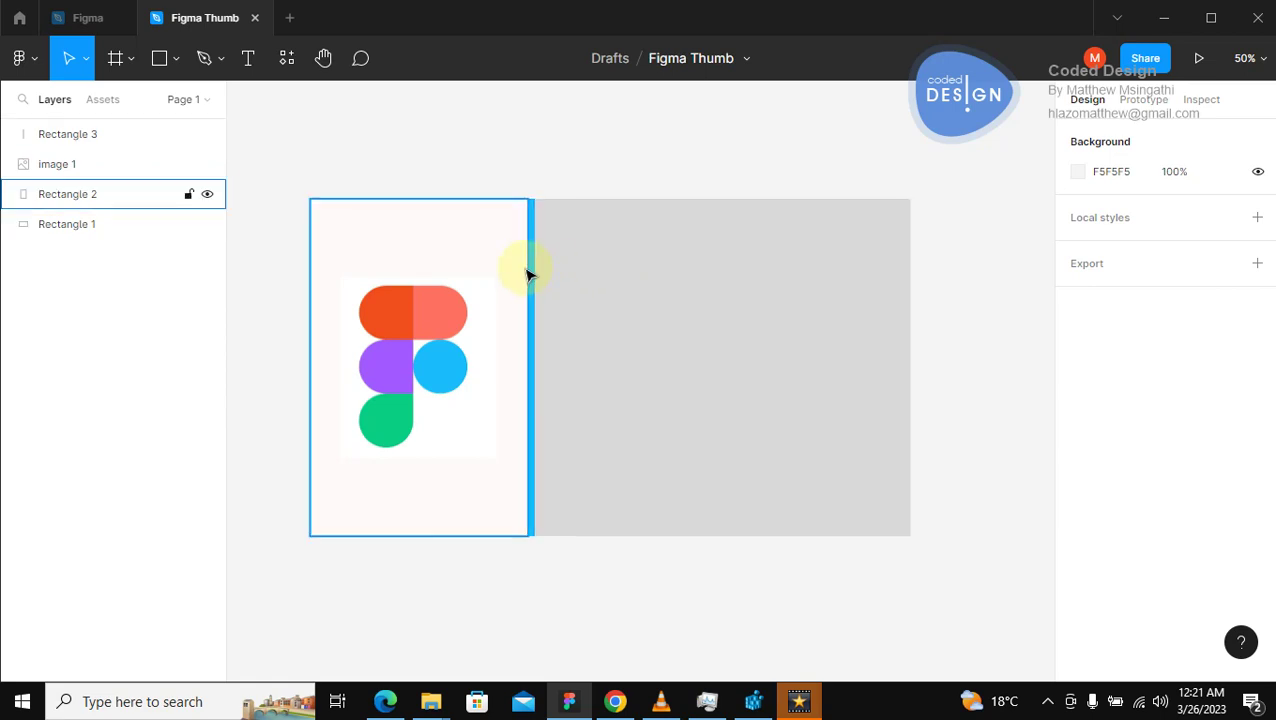
# Shift the logo image left to X -287 and narrow the near-white panel to about 397 × 720.
pyautogui.click(420, 318)
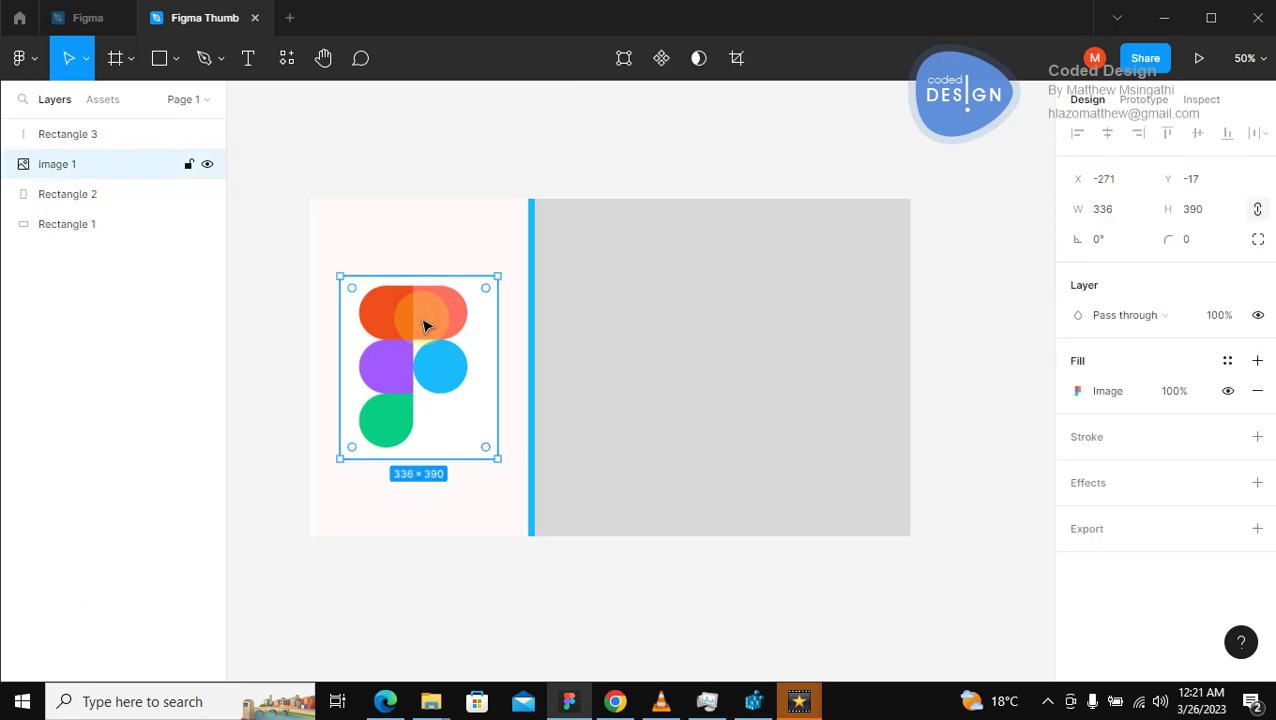
pyautogui.moveTo(417, 312); pyautogui.dragTo(410, 311)
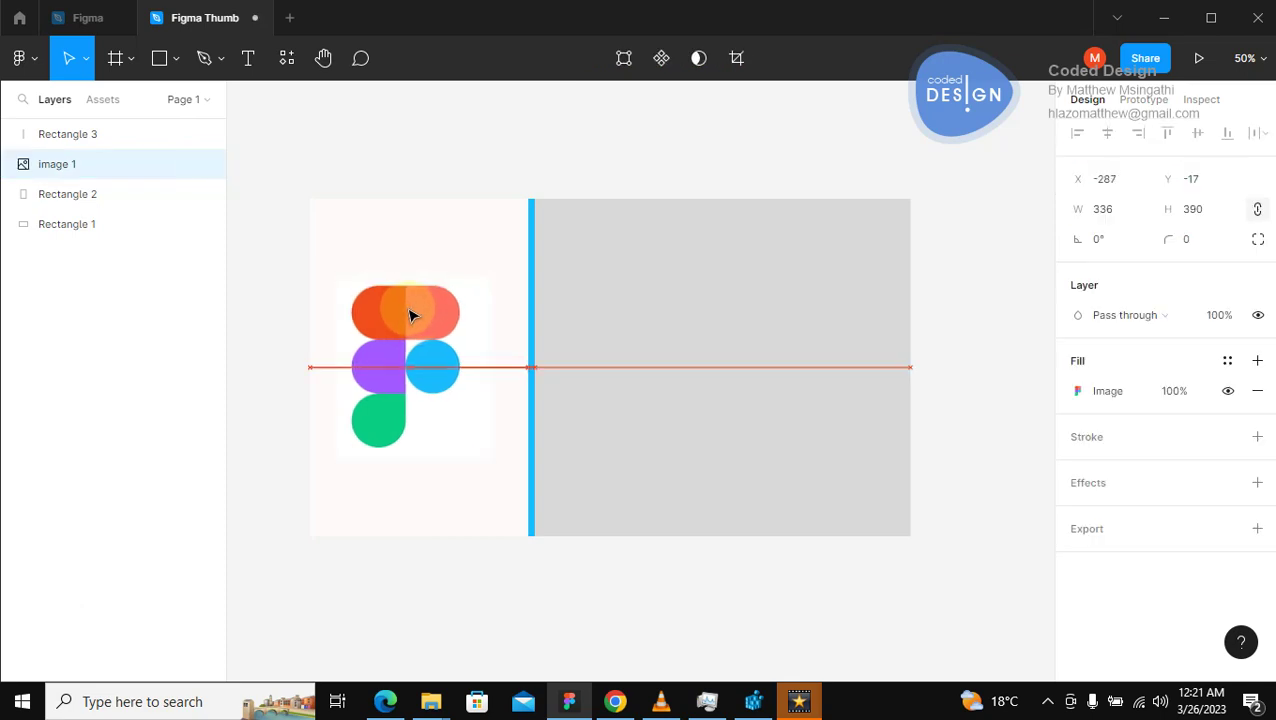
pyautogui.click(484, 214)
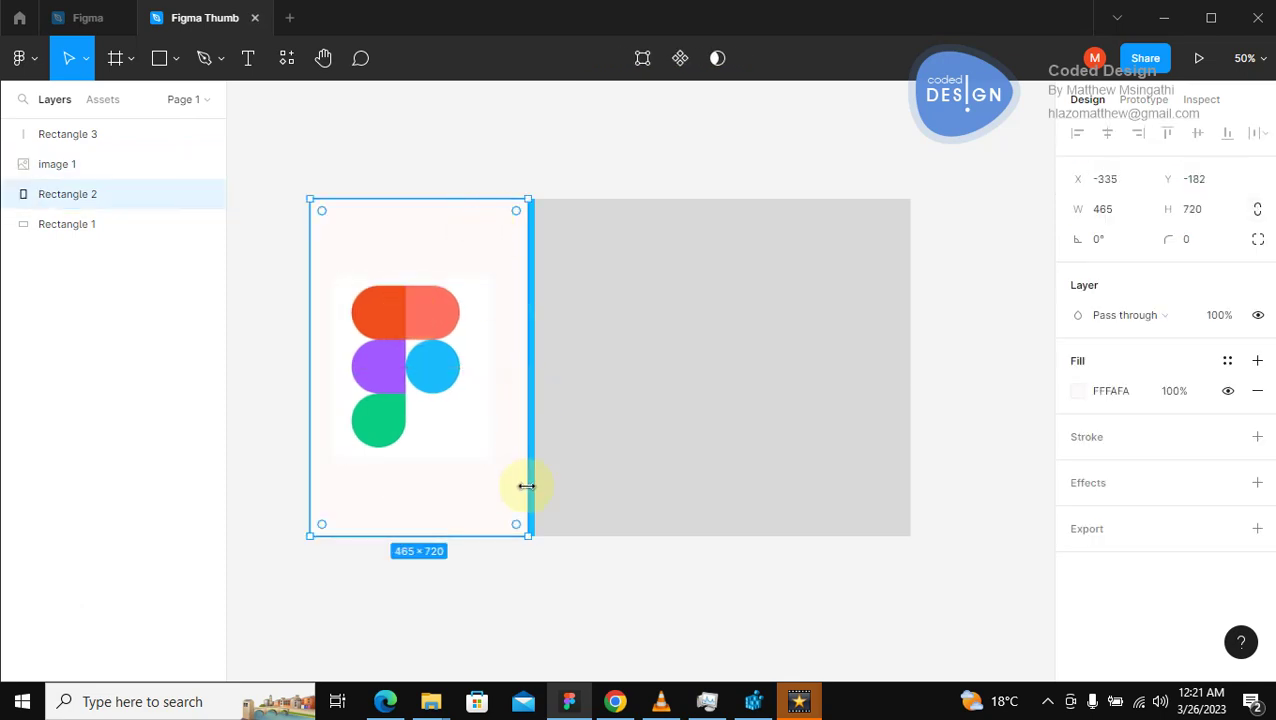
pyautogui.moveTo(527, 538); pyautogui.dragTo(493, 537)
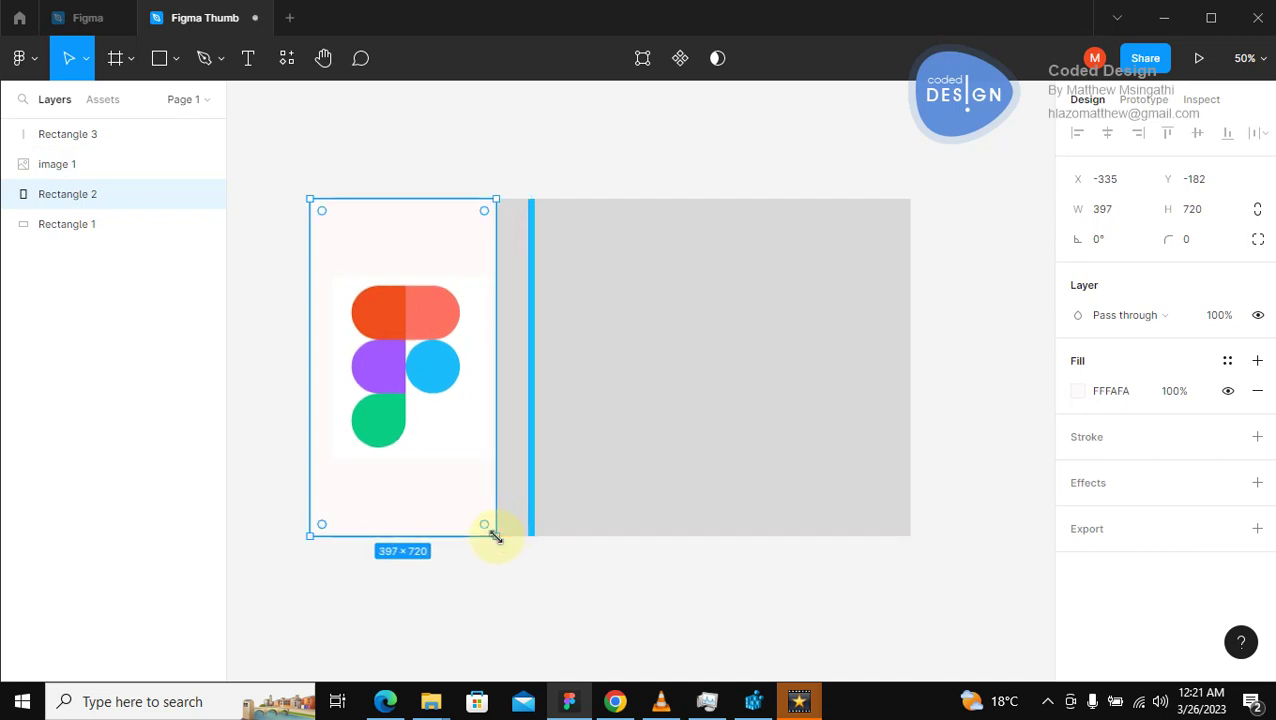
# Move the logo image slightly left to centre it horizontally in the narrowed near-white panel.
pyautogui.click(431, 372)
pyautogui.doubleClick(429, 370)
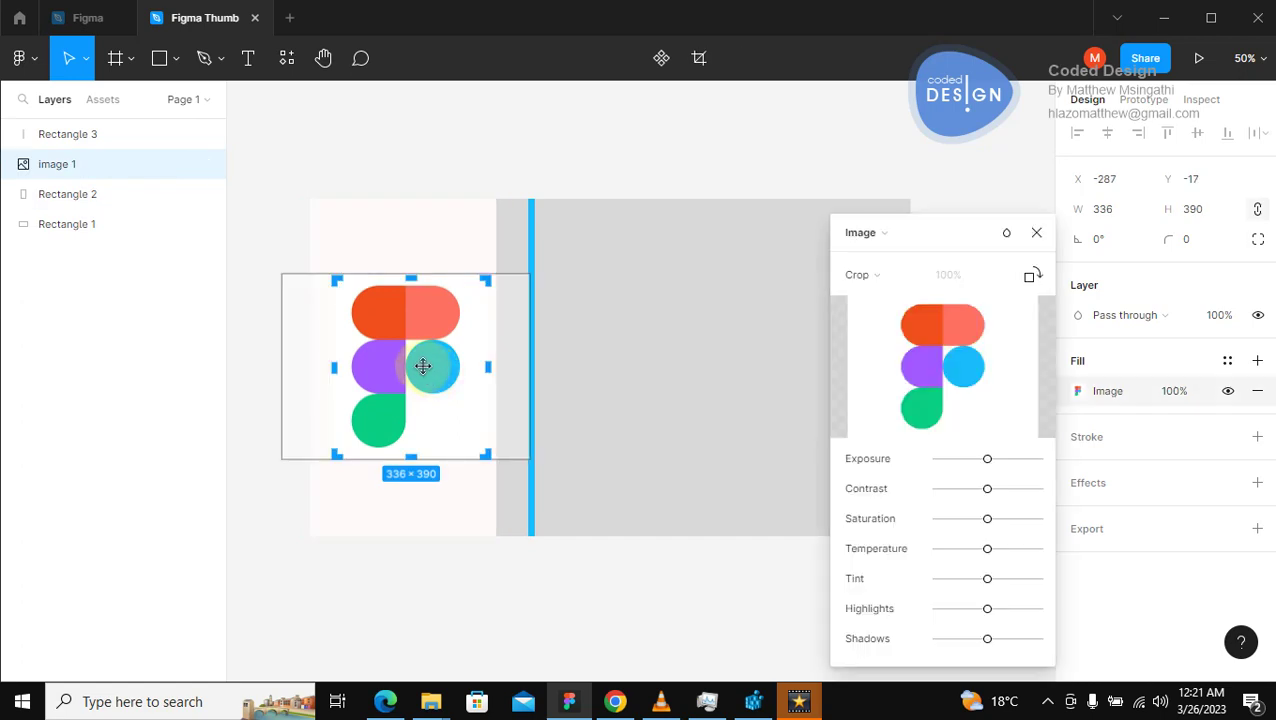
pyautogui.click(421, 166)
pyautogui.moveTo(390, 317); pyautogui.dragTo(381, 317)
pyautogui.click(444, 155)
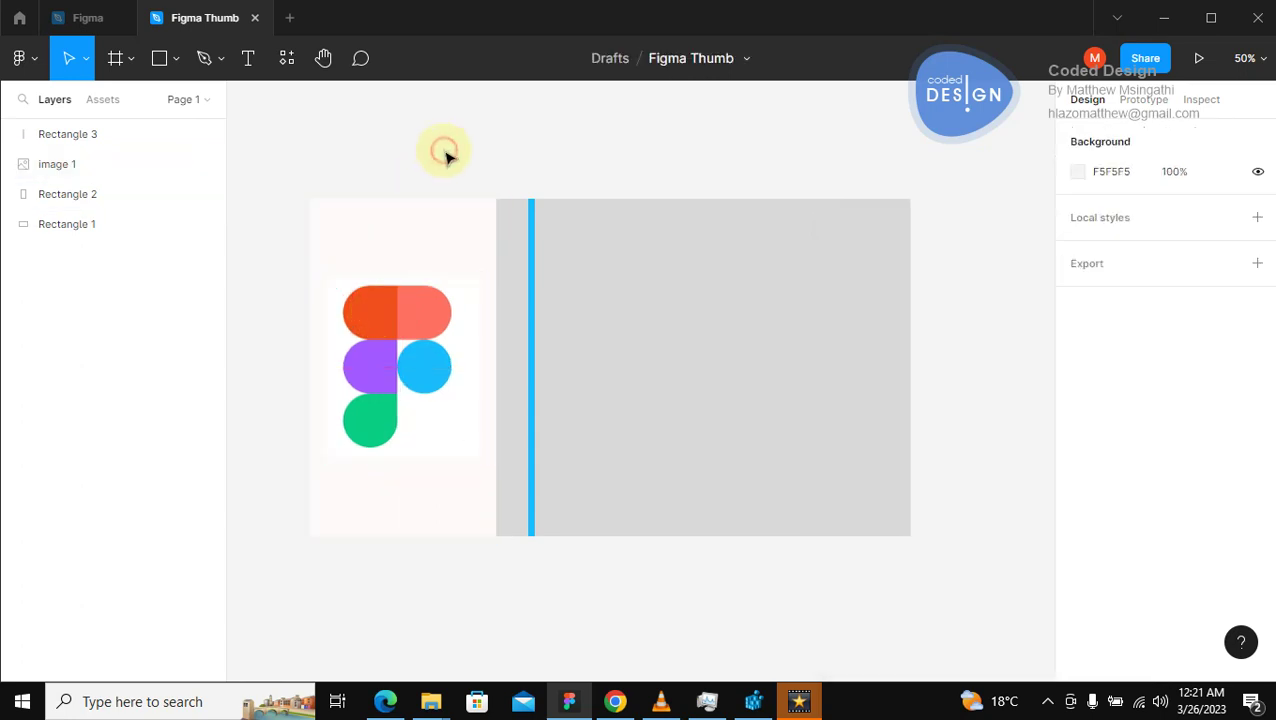
# Move the thin vertical divider strip left to X 62 so it meets the near-white panel's right edge.
pyautogui.click(531, 300)
pyautogui.click(531, 300)
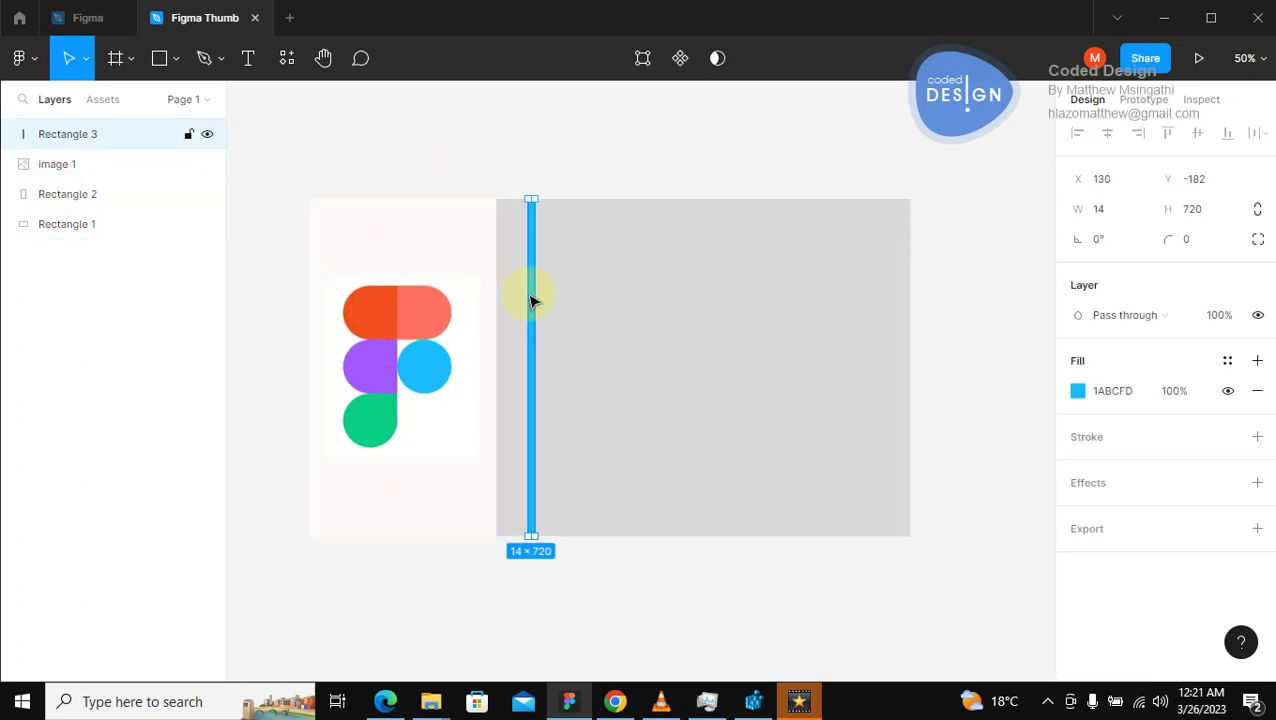
pyautogui.moveTo(531, 297); pyautogui.dragTo(501, 298)
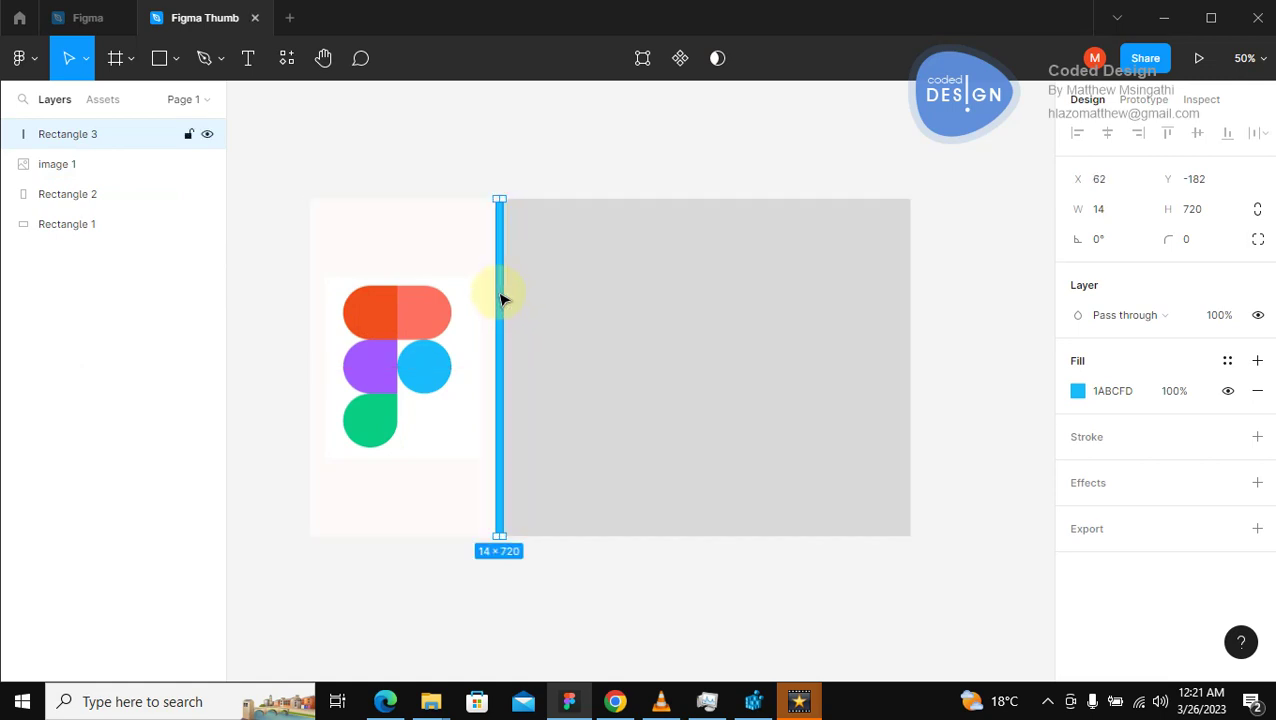
pyautogui.click(588, 147)
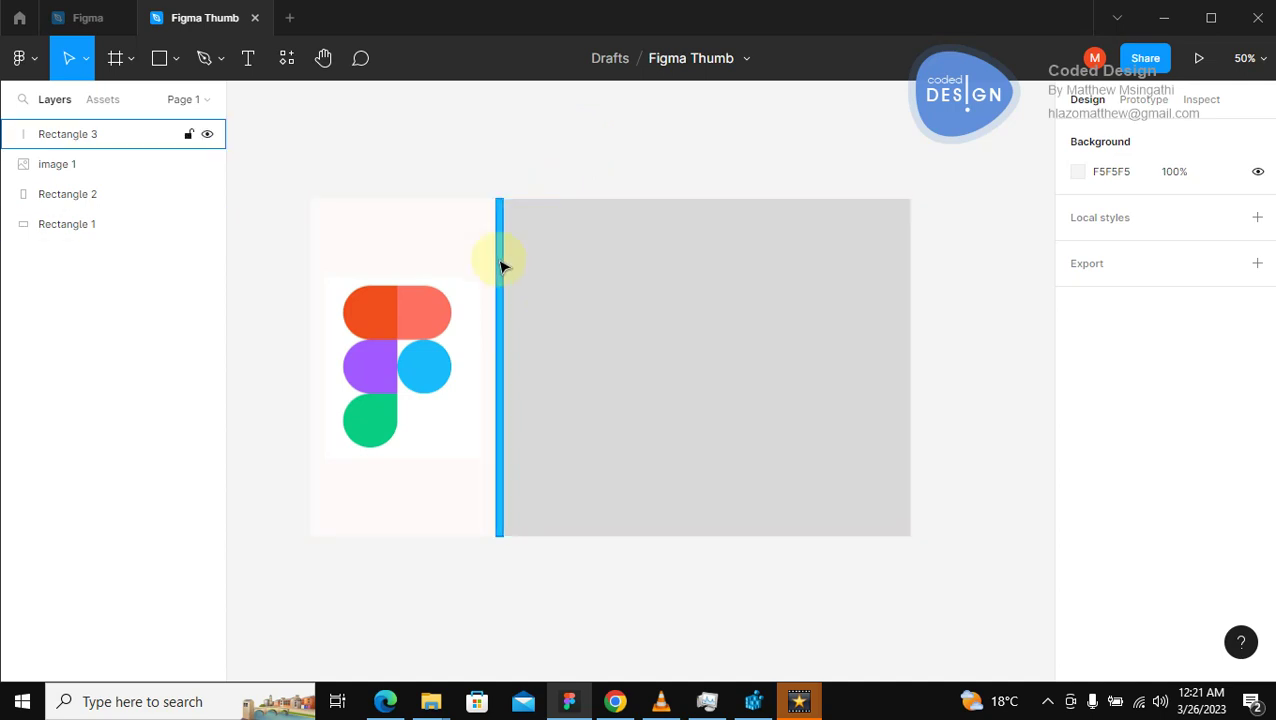
pyautogui.click(501, 264)
pyautogui.click(579, 151)
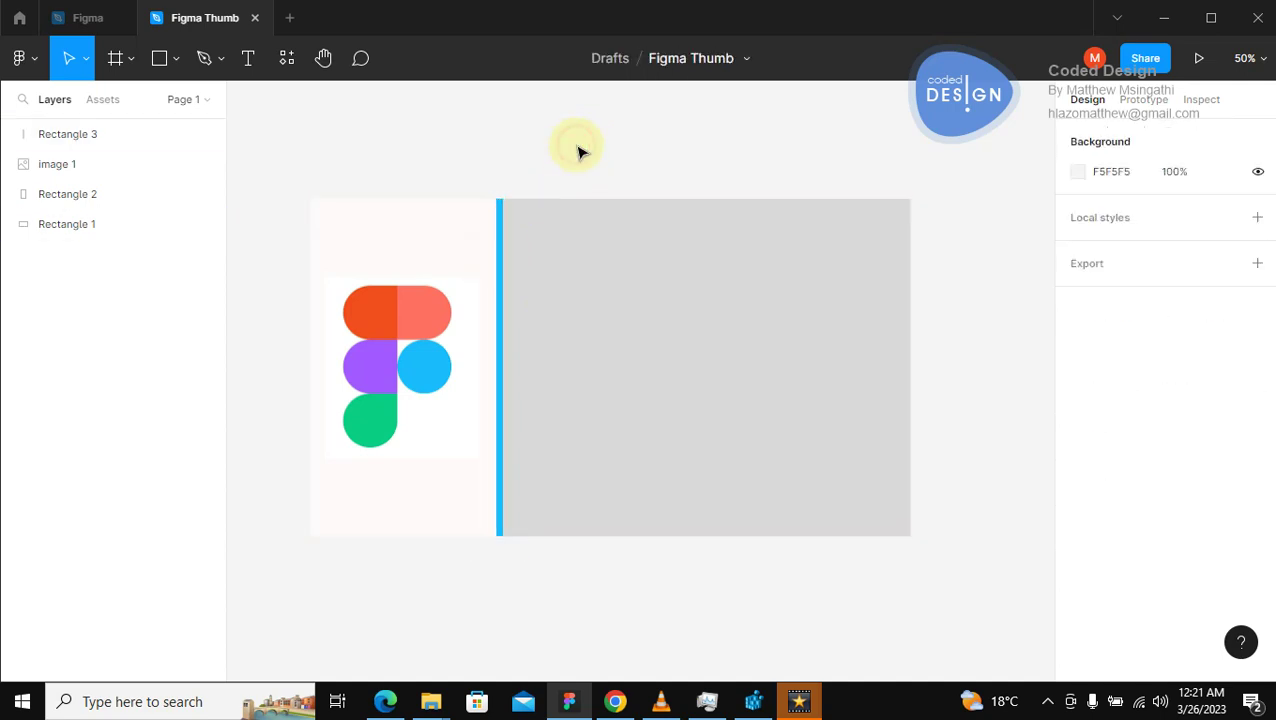
pyautogui.click(500, 237)
pyautogui.click(575, 168)
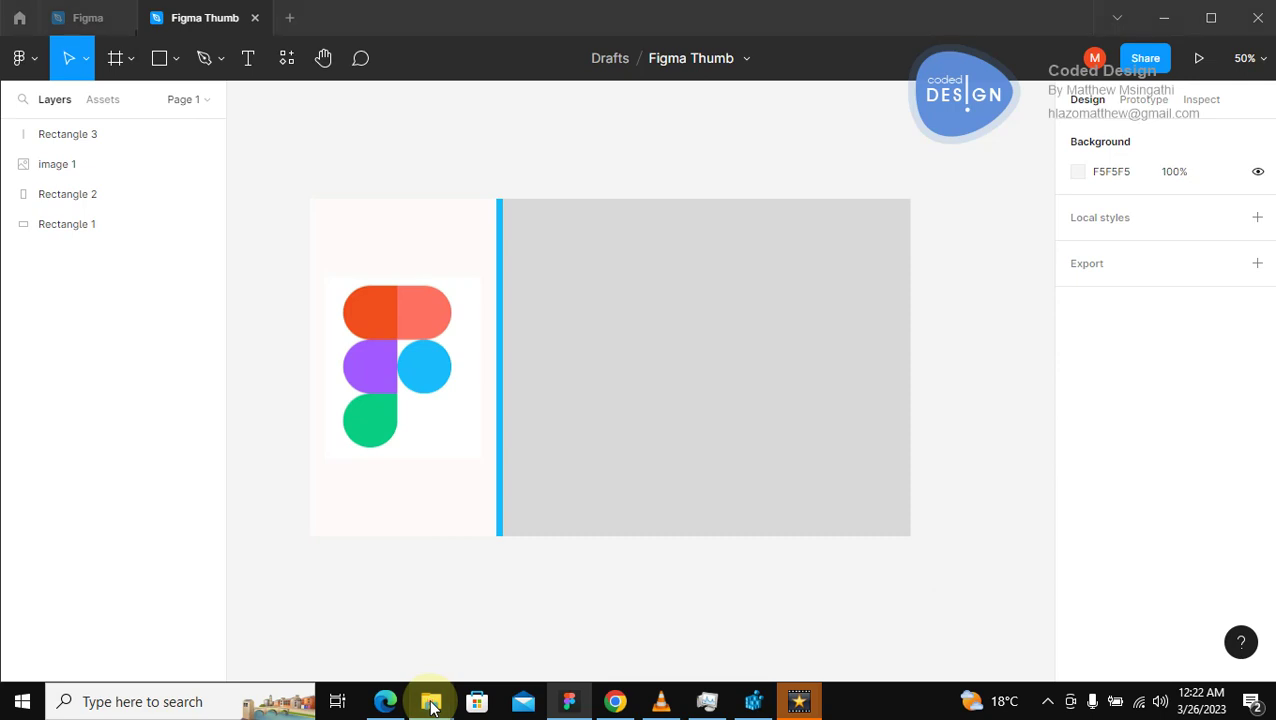
# Try to bring the FIGMA image from the Pictures folder in File Explorer into the design.
pyautogui.moveTo(431, 705)
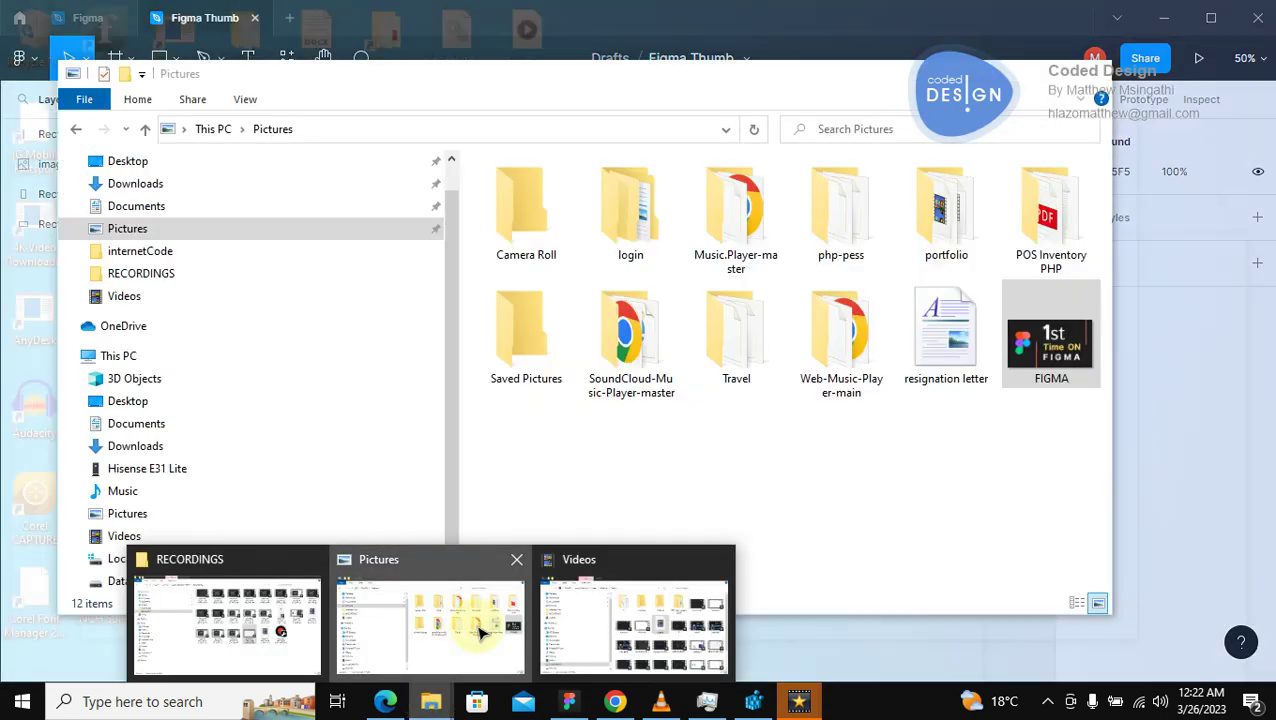
pyautogui.click(474, 628)
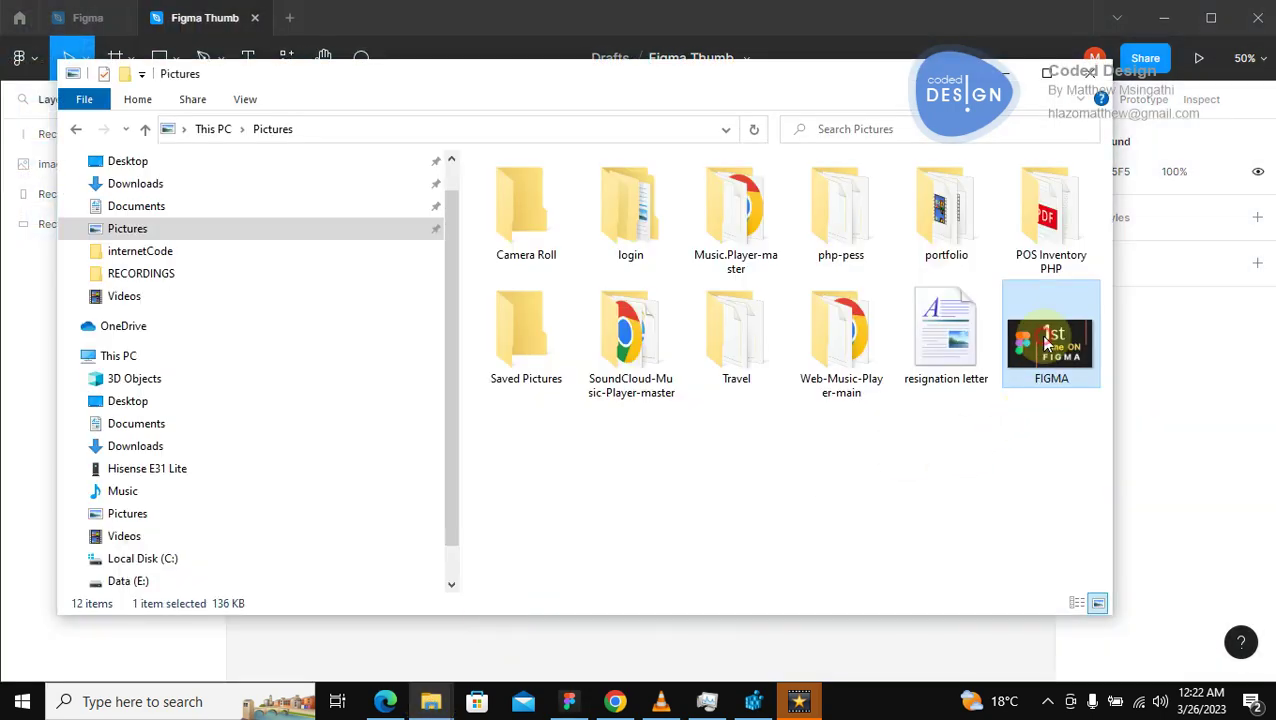
pyautogui.moveTo(1046, 343); pyautogui.dragTo(1175, 370)
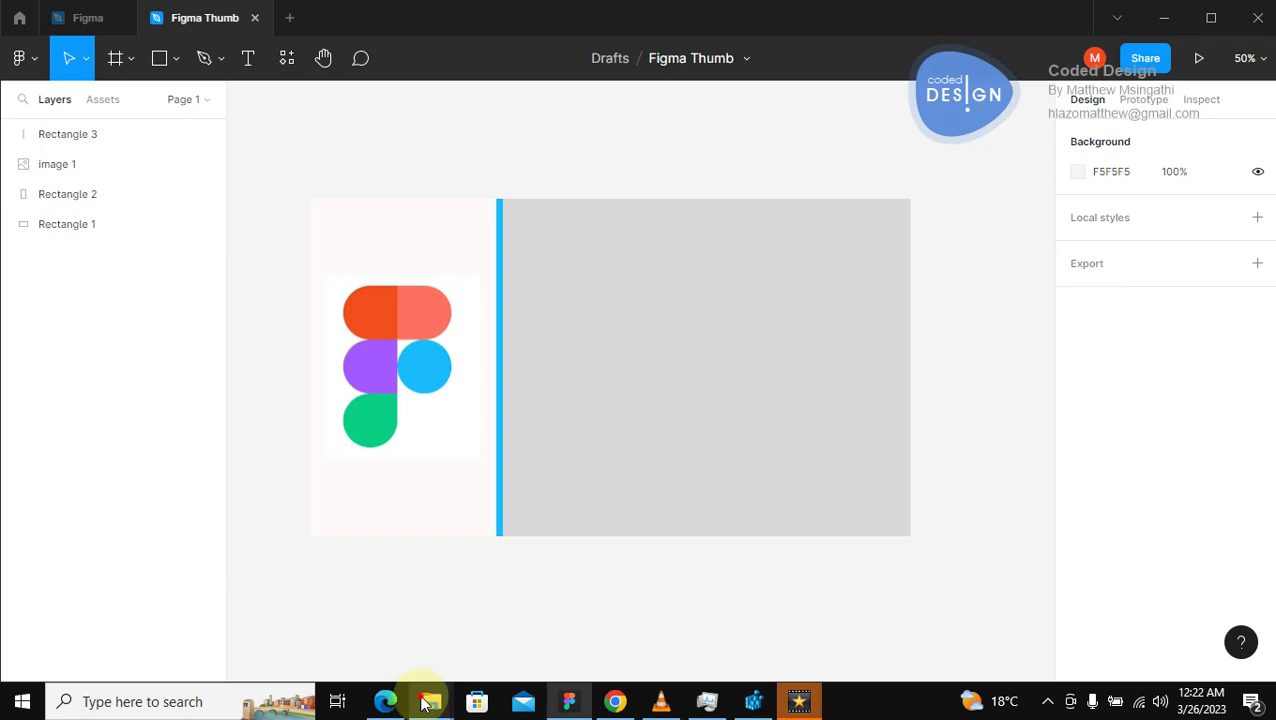
# Place the FIGMA image from the Pictures folder into the design and scale it to about 725 × 408 within the grey area.
pyautogui.moveTo(431, 700)
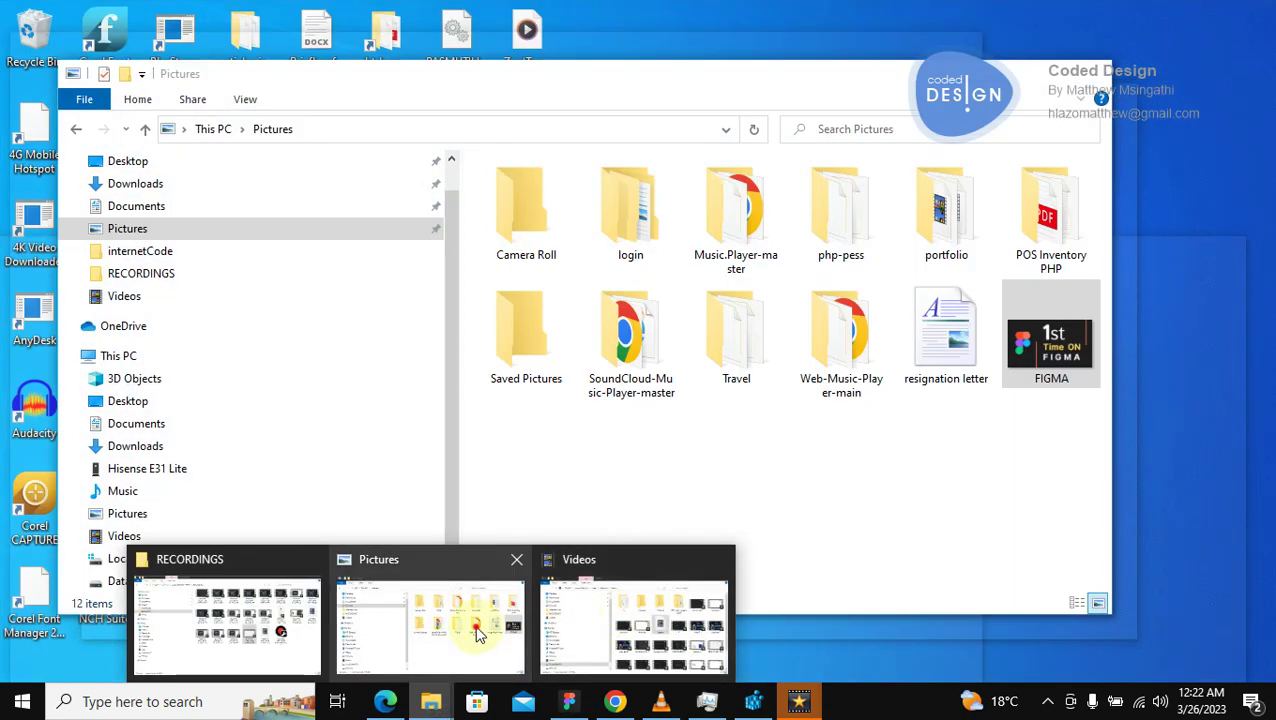
pyautogui.click(474, 628)
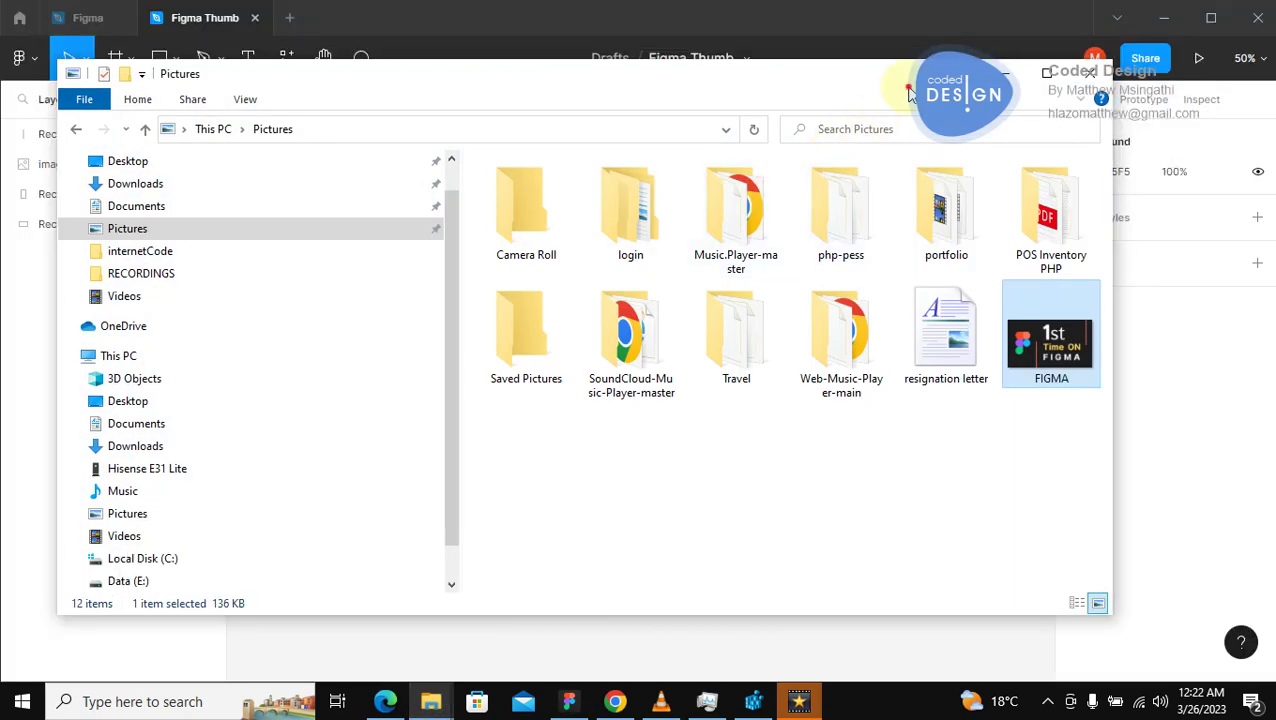
pyautogui.moveTo(909, 92); pyautogui.dragTo(492, 335)
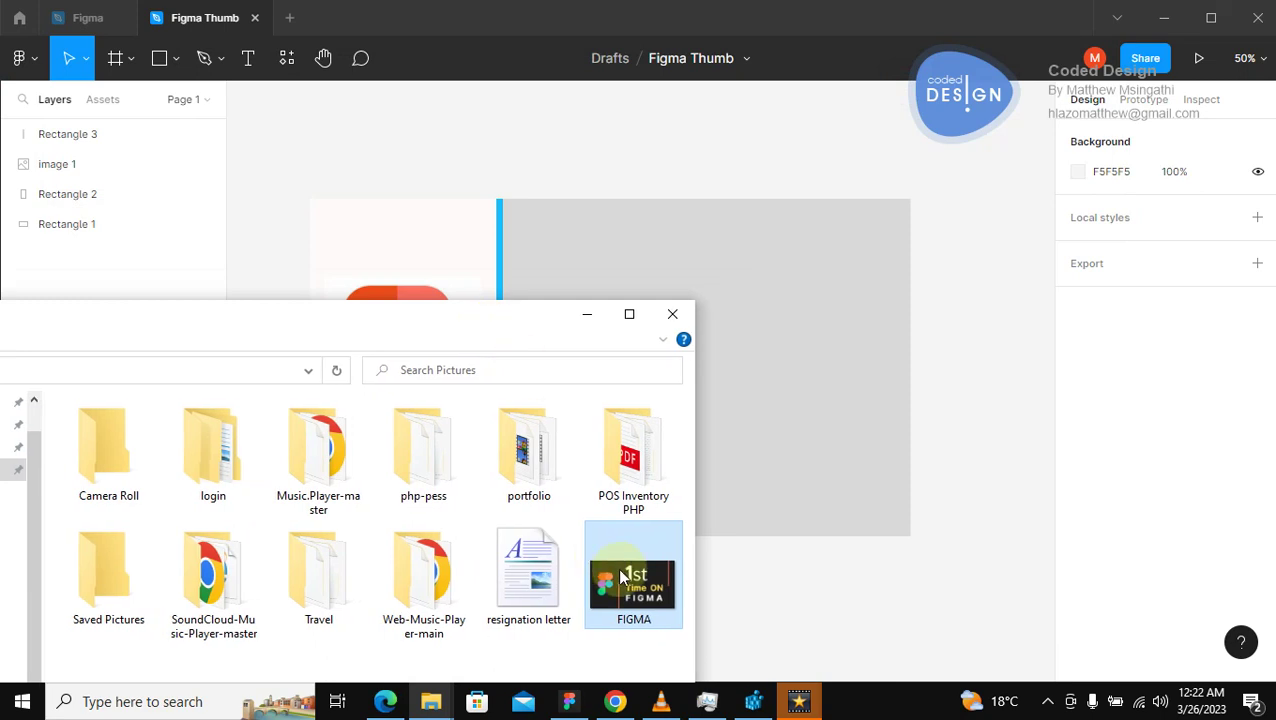
pyautogui.moveTo(622, 571); pyautogui.dragTo(755, 347)
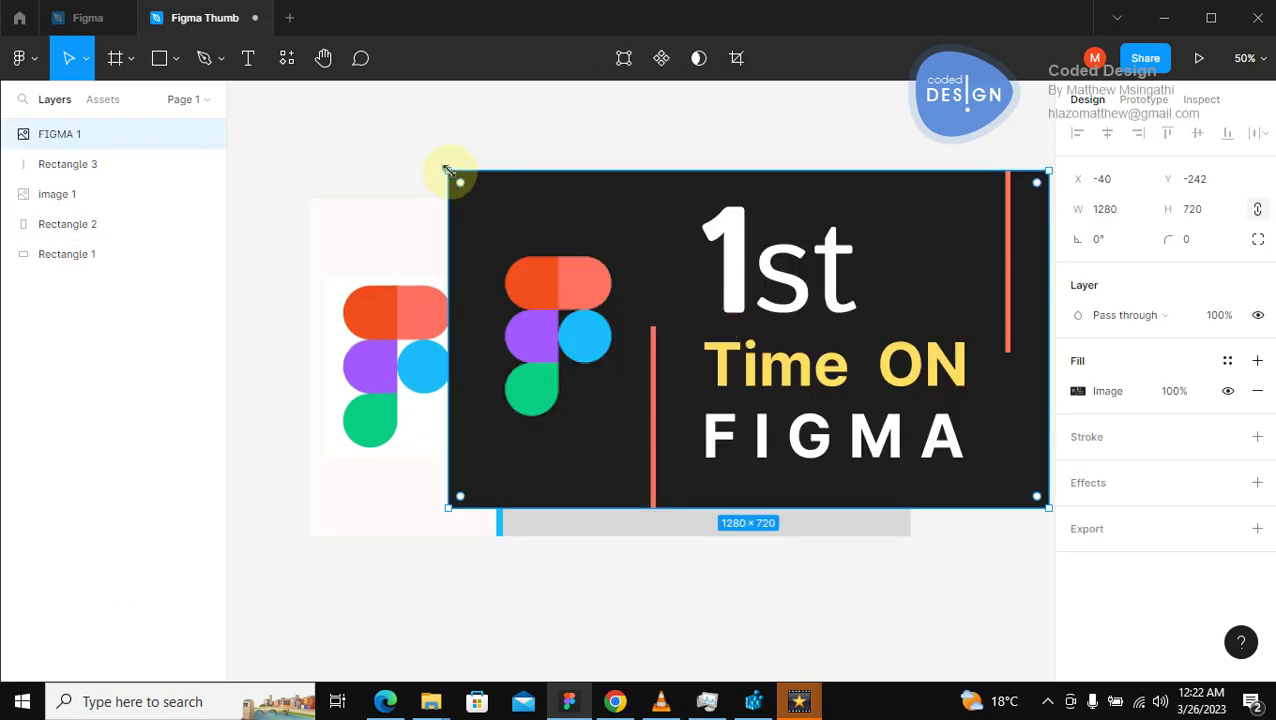
pyautogui.moveTo(459, 172); pyautogui.dragTo(795, 330)
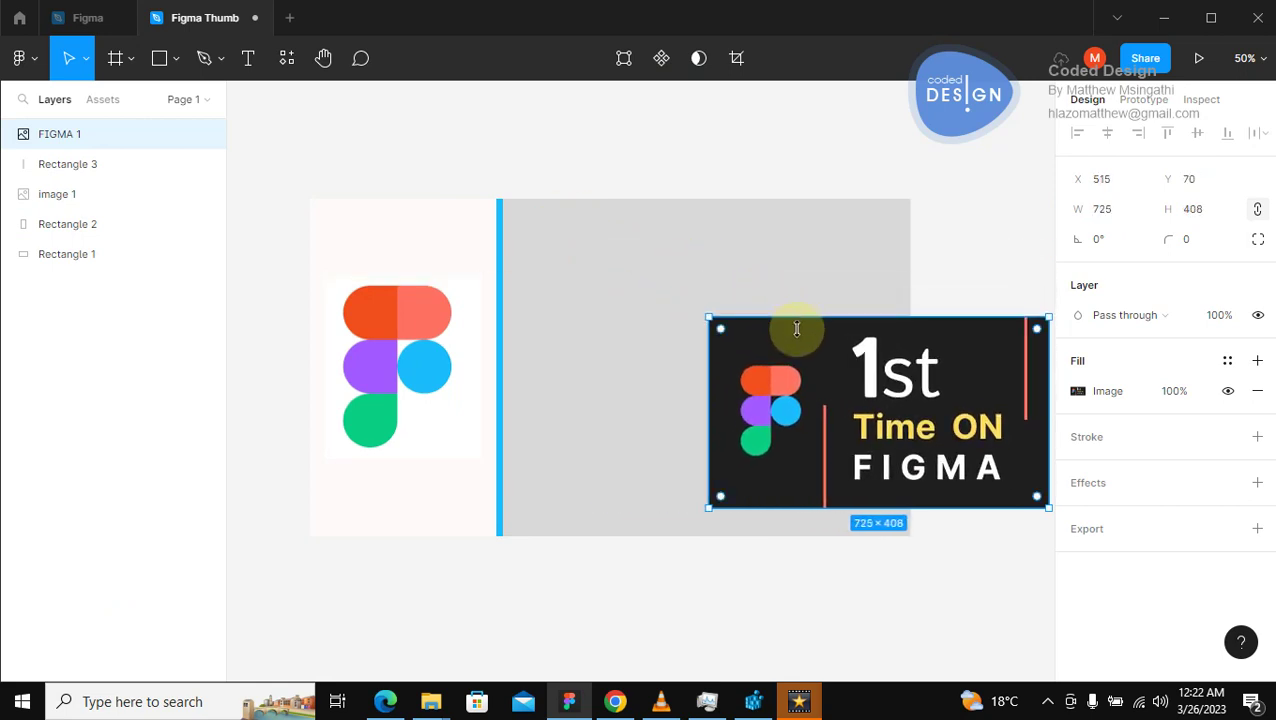
pyautogui.moveTo(810, 402); pyautogui.dragTo(631, 398)
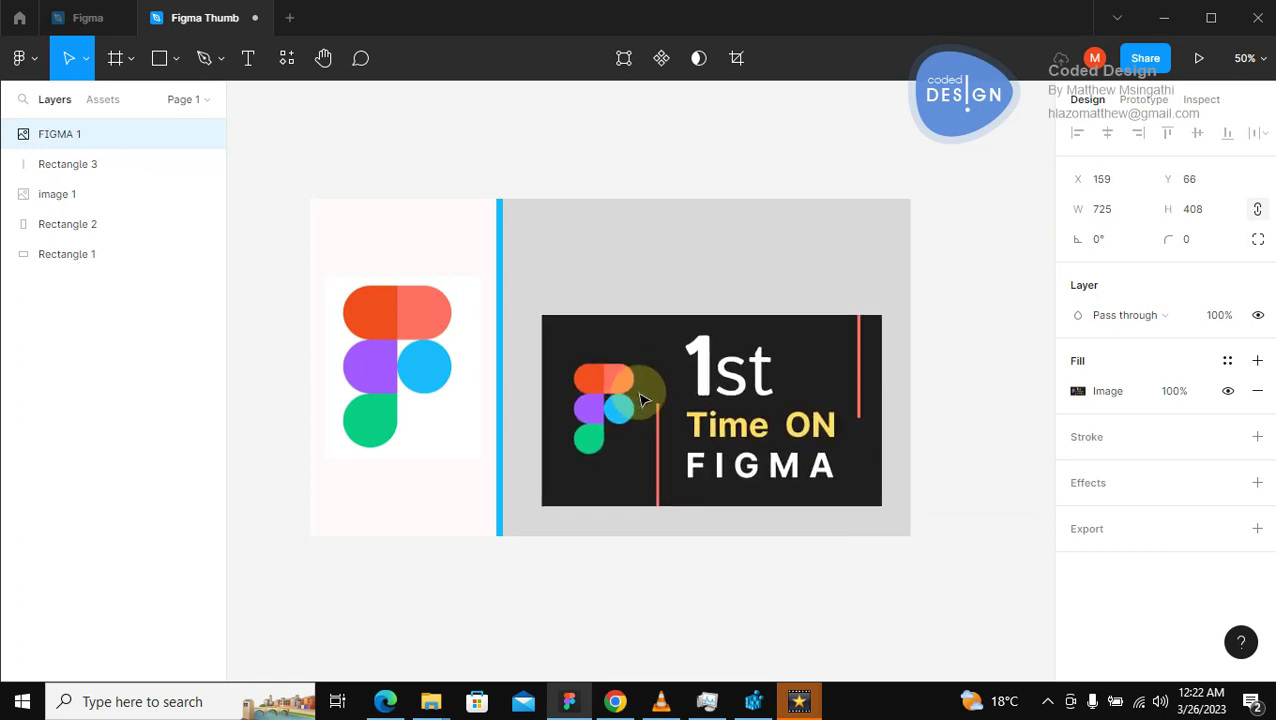
# Set the vertical divider strip's fill to near-black 01090D.
pyautogui.click(500, 278)
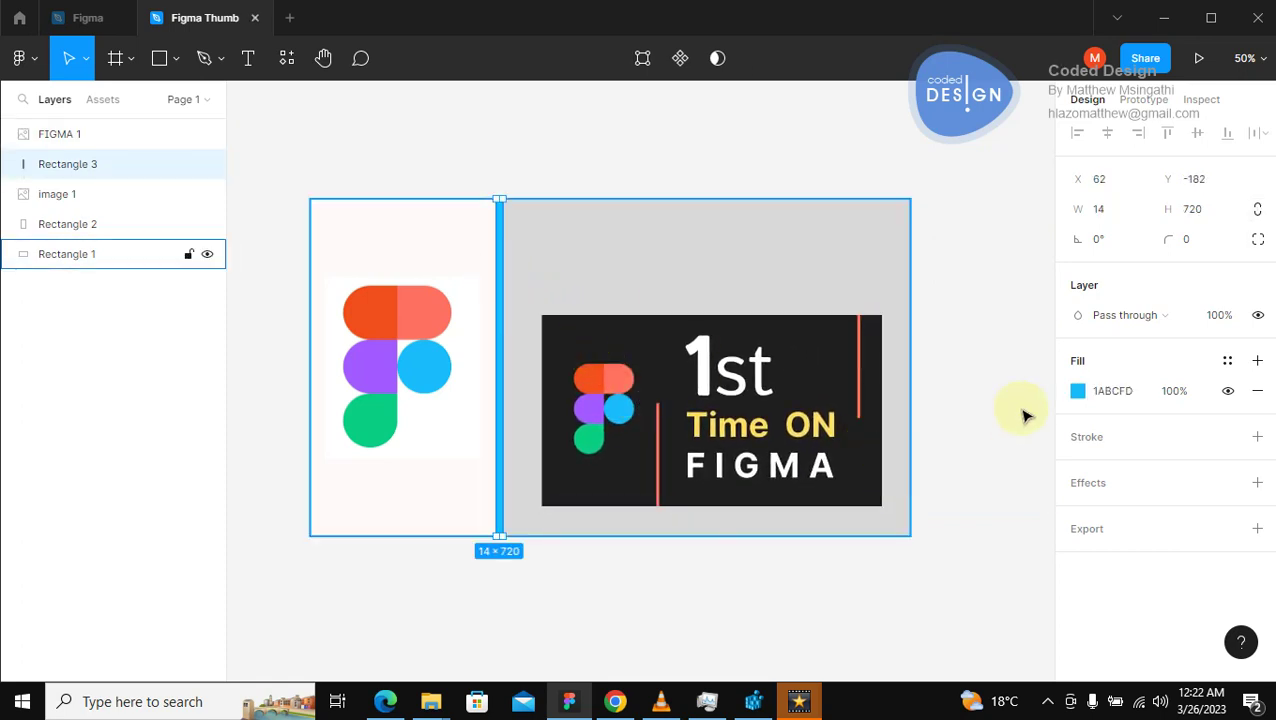
pyautogui.click(1078, 394)
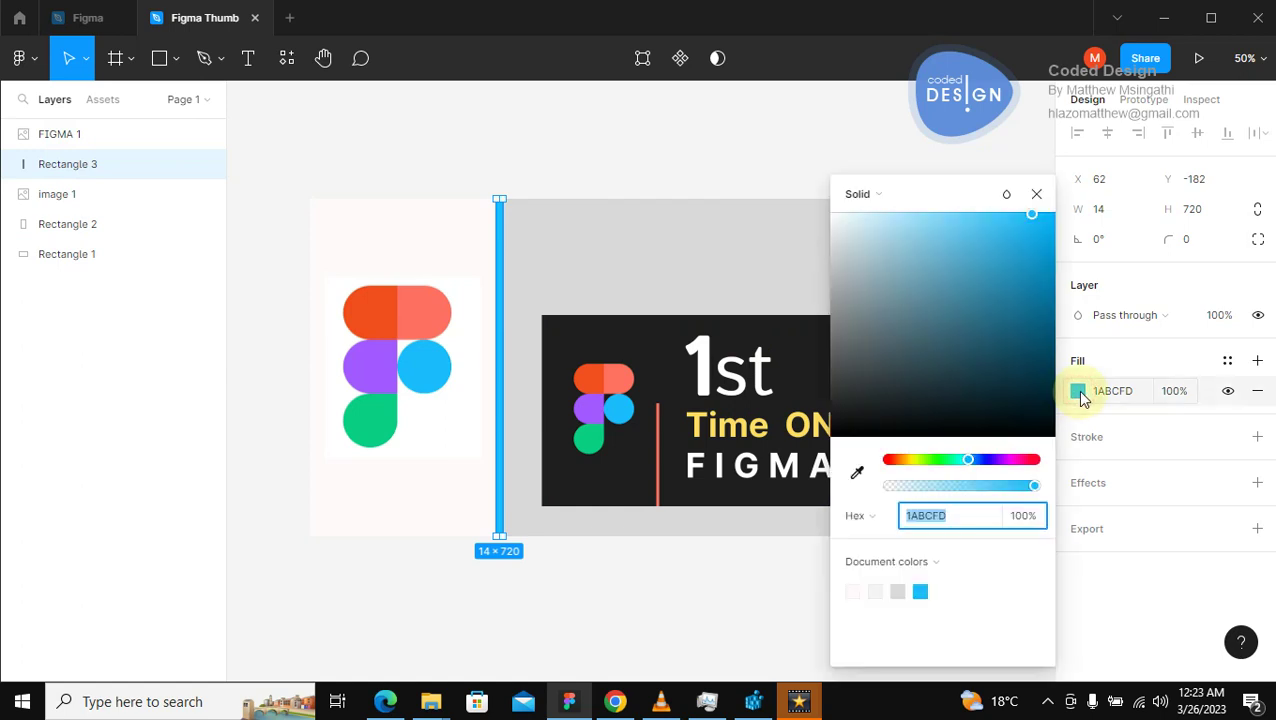
pyautogui.click(1045, 424)
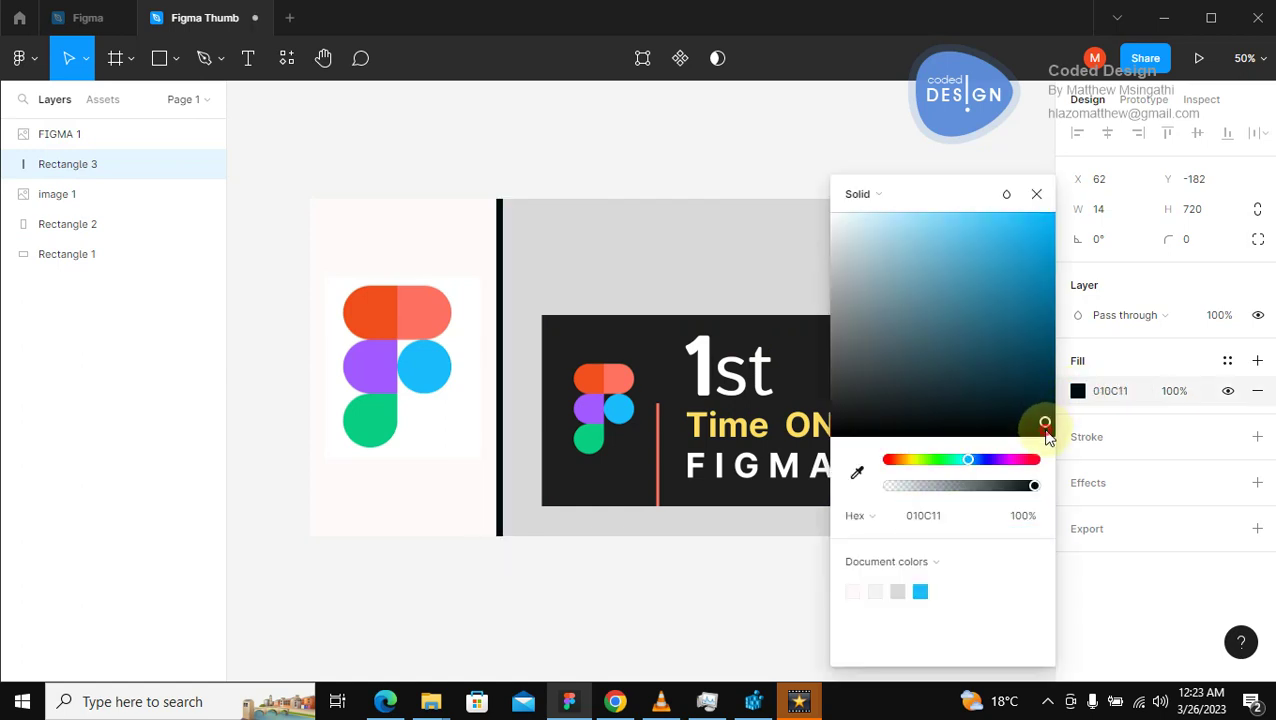
pyautogui.moveTo(1045, 424); pyautogui.dragTo(1045, 426)
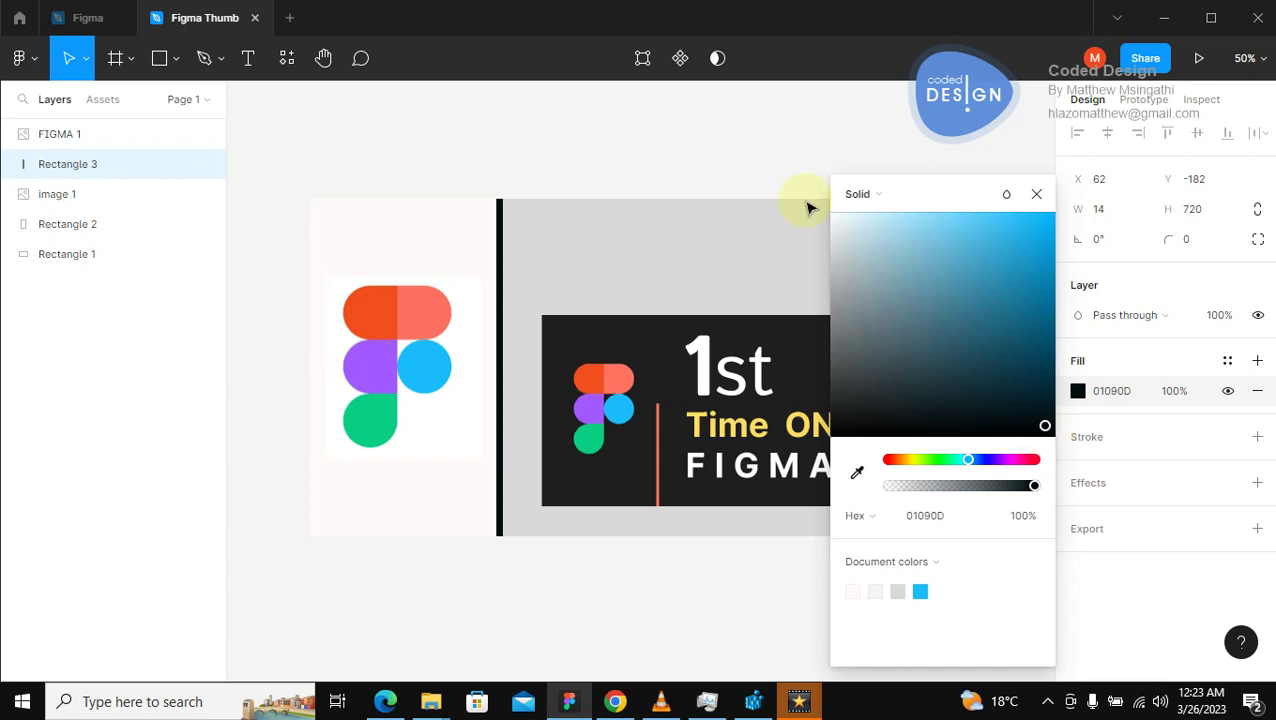
pyautogui.click(755, 162)
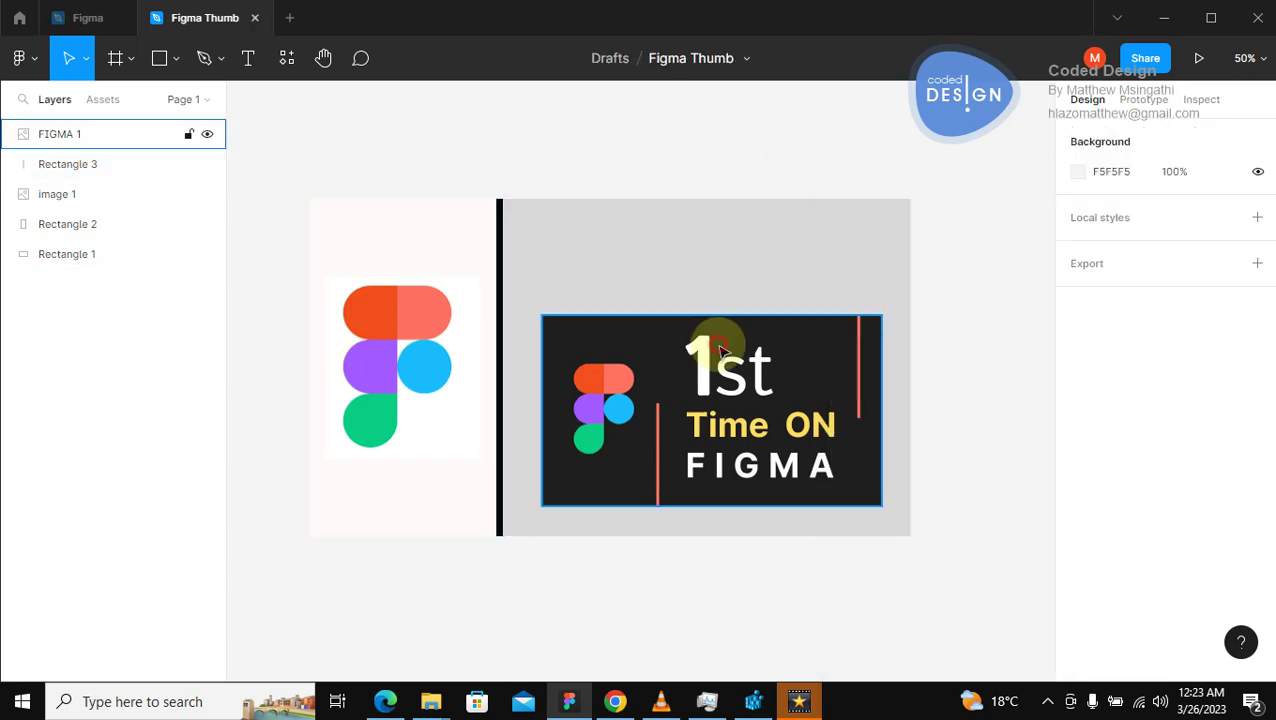
# Move the FIGMA image slightly left and down within the grey area to about X 125, Y 78.
pyautogui.moveTo(721, 351); pyautogui.dragTo(703, 358)
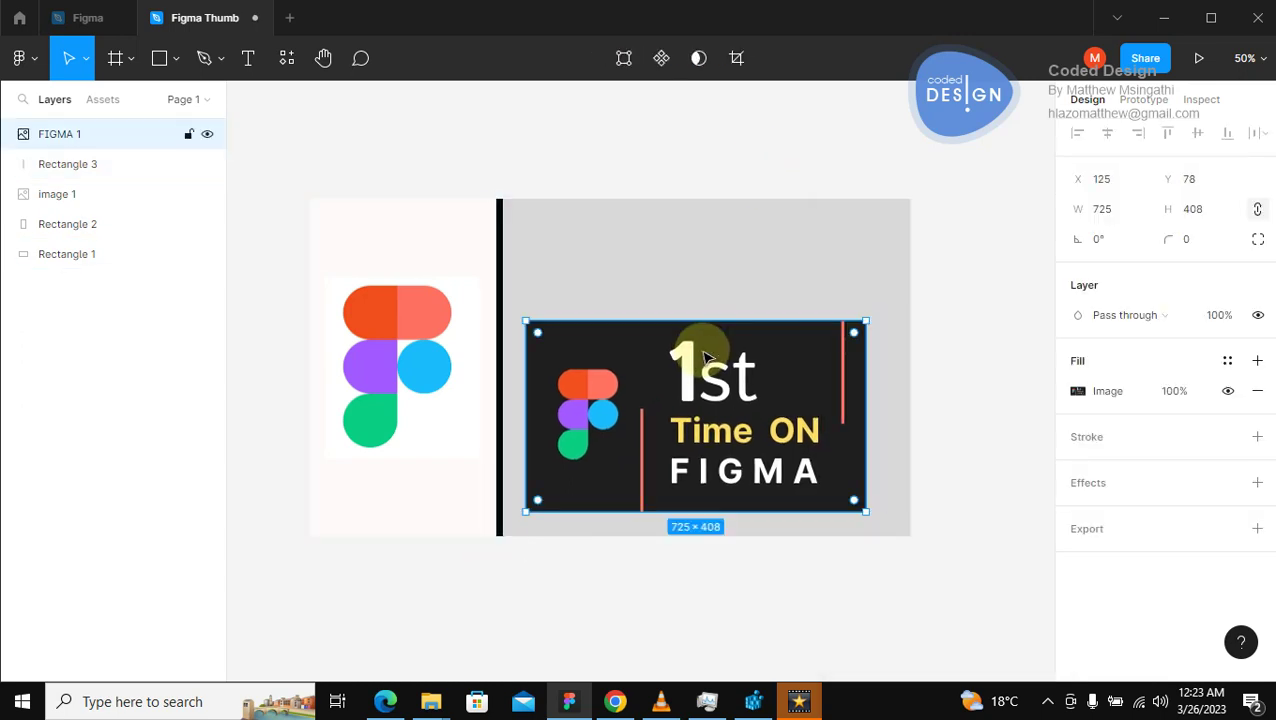
pyautogui.click(342, 177)
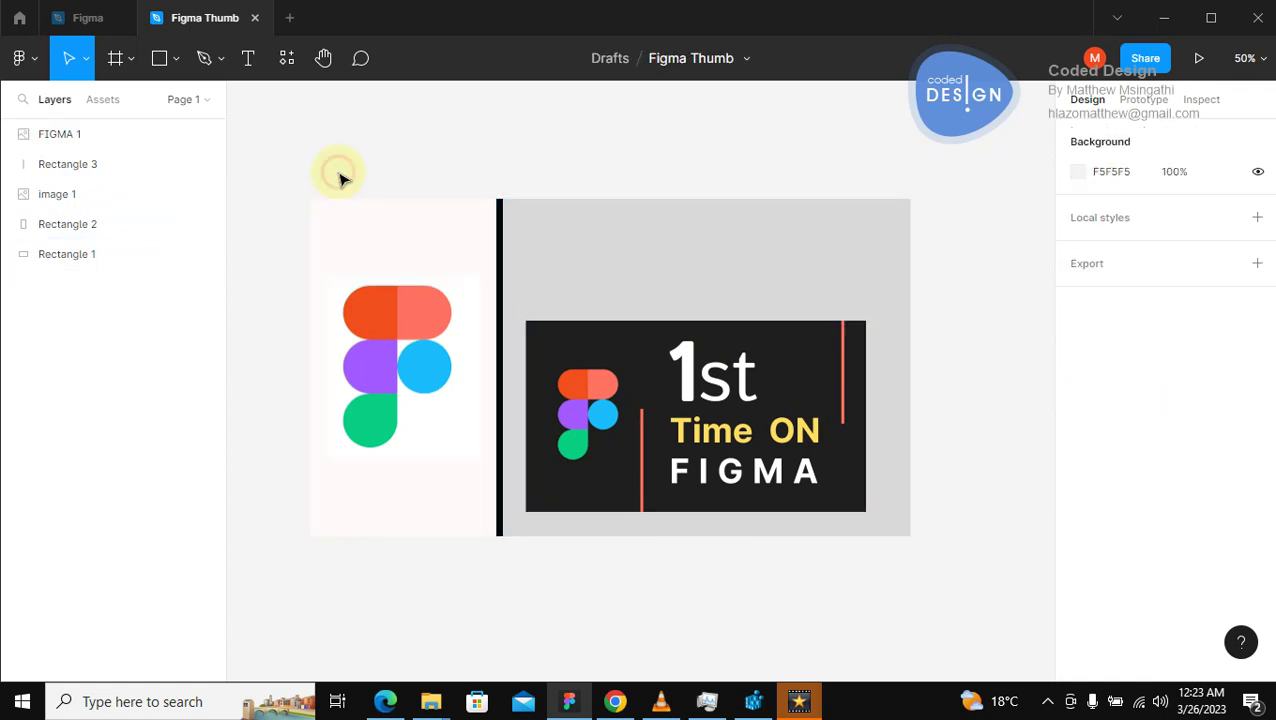
# Draw an arrow about 156 long, sloping down to the right at about 31°, in the grey area above the FIGMA image.
pyautogui.click(173, 61)
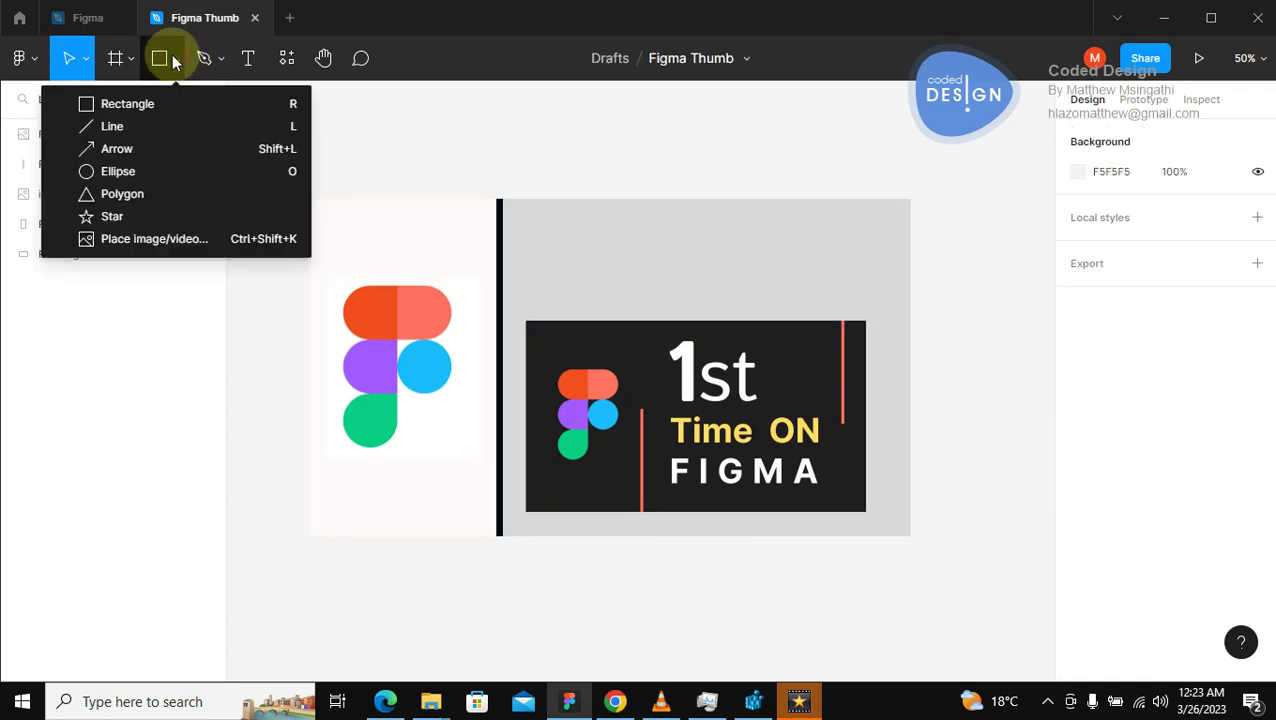
pyautogui.click(116, 149)
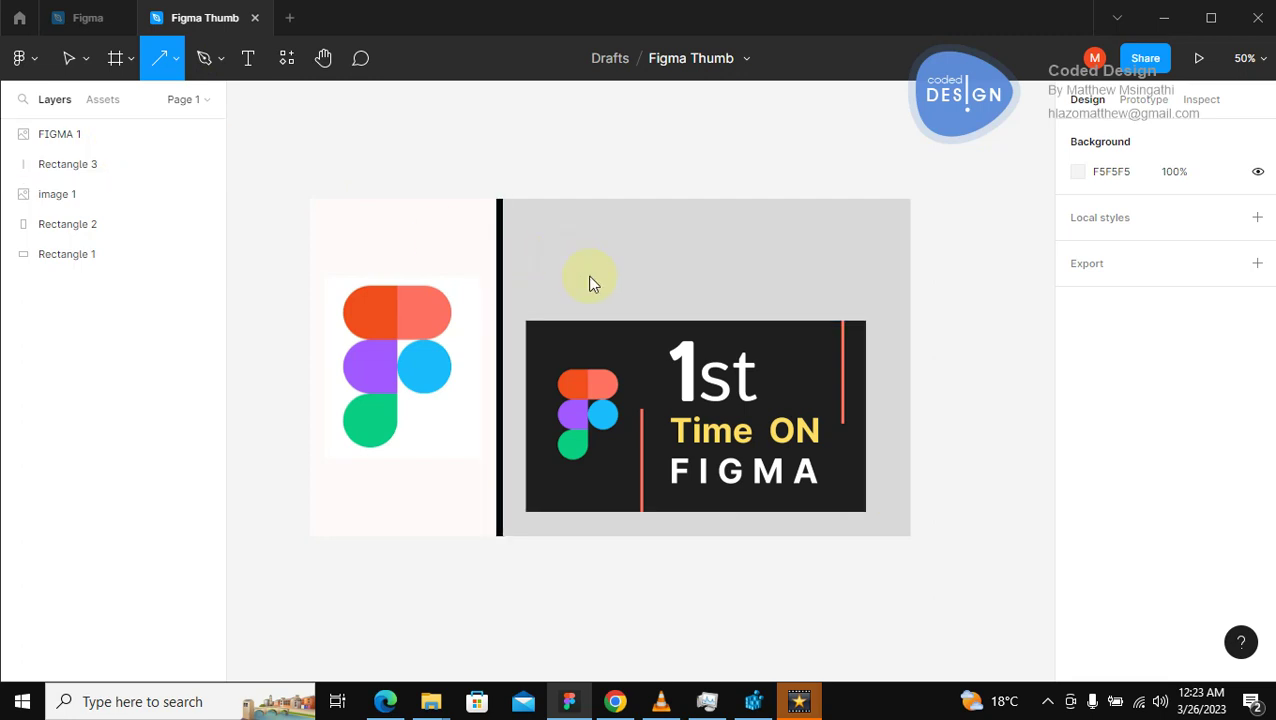
pyautogui.moveTo(590, 284)
pyautogui.mouseDown()
pyautogui.moveTo(598, 268)
pyautogui.moveTo(623, 293)
pyautogui.mouseUp()
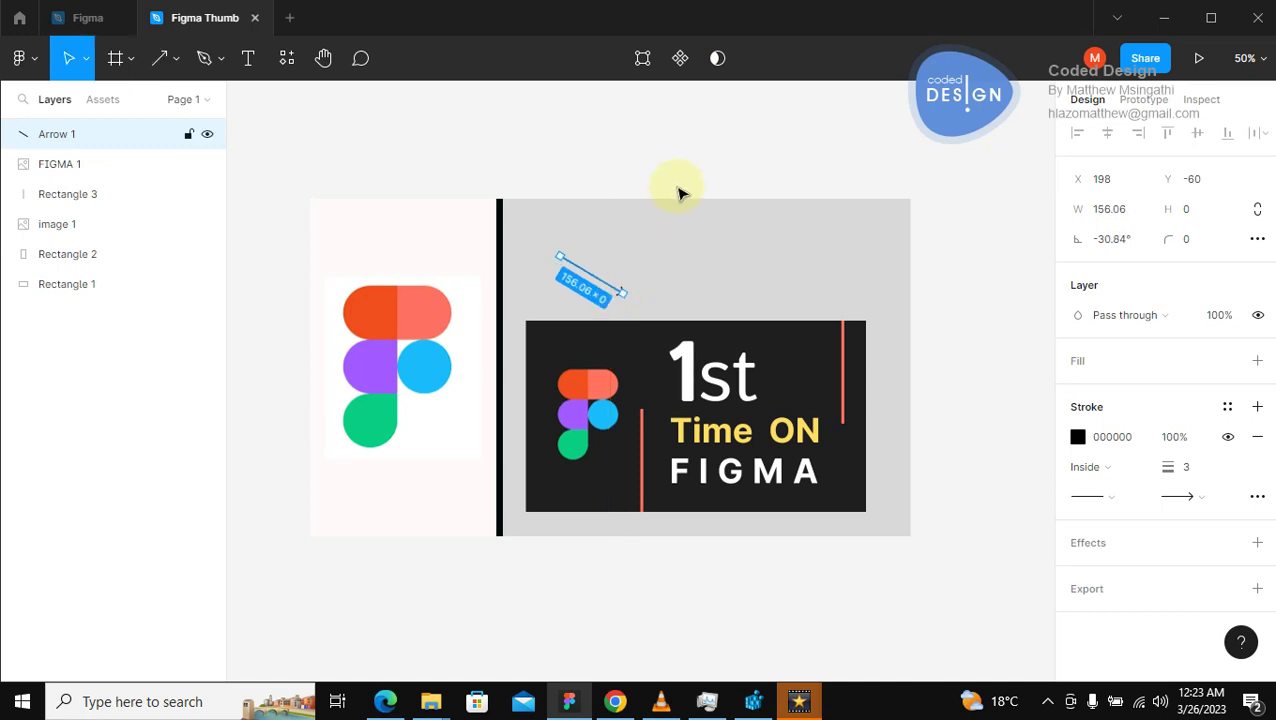
# Move the arrow's head end slightly down so the arrow is about 166 long and slopes at about 42°.
pyautogui.click(700, 158)
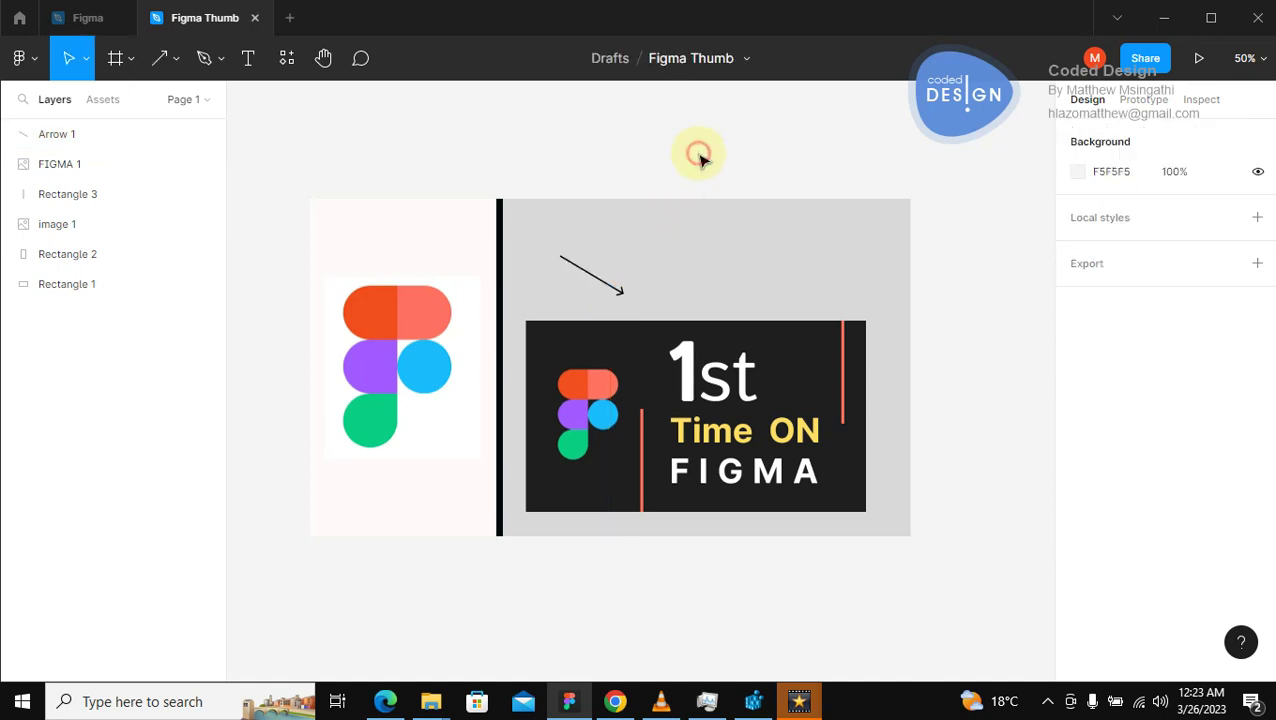
pyautogui.click(607, 285)
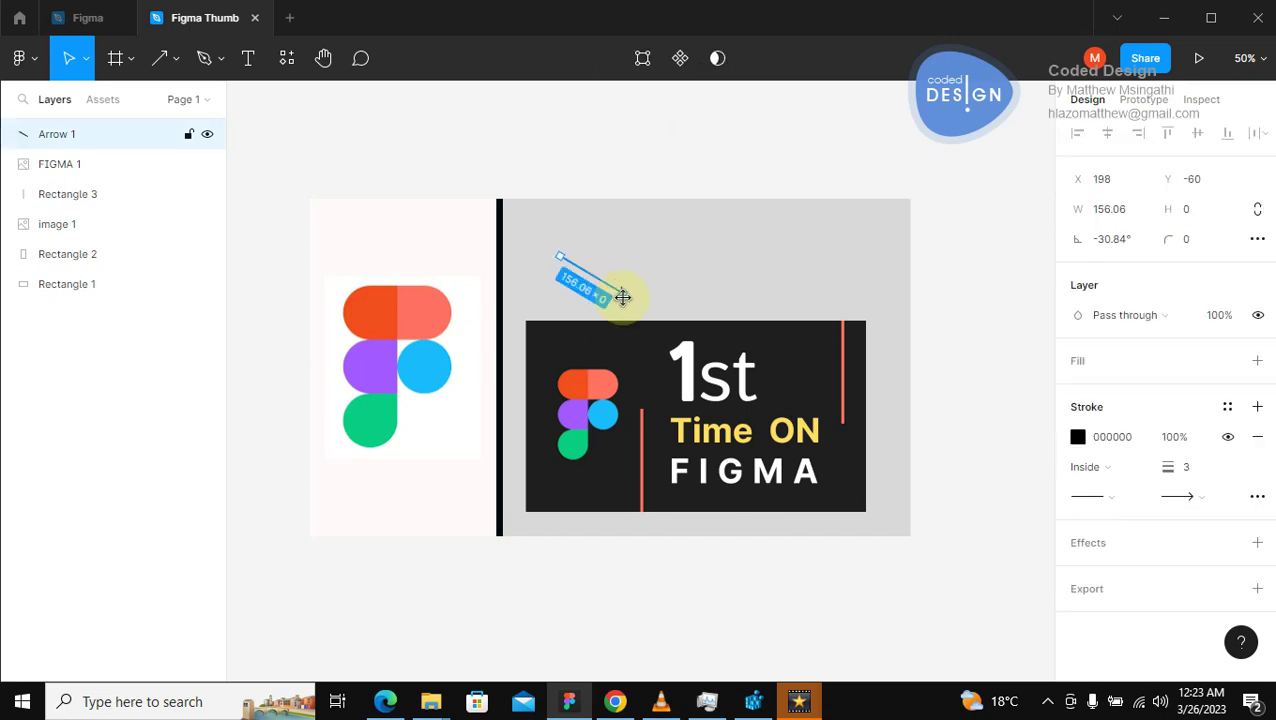
pyautogui.moveTo(623, 297)
pyautogui.mouseDown()
pyautogui.moveTo(578, 307)
pyautogui.moveTo(619, 308)
pyautogui.mouseUp()
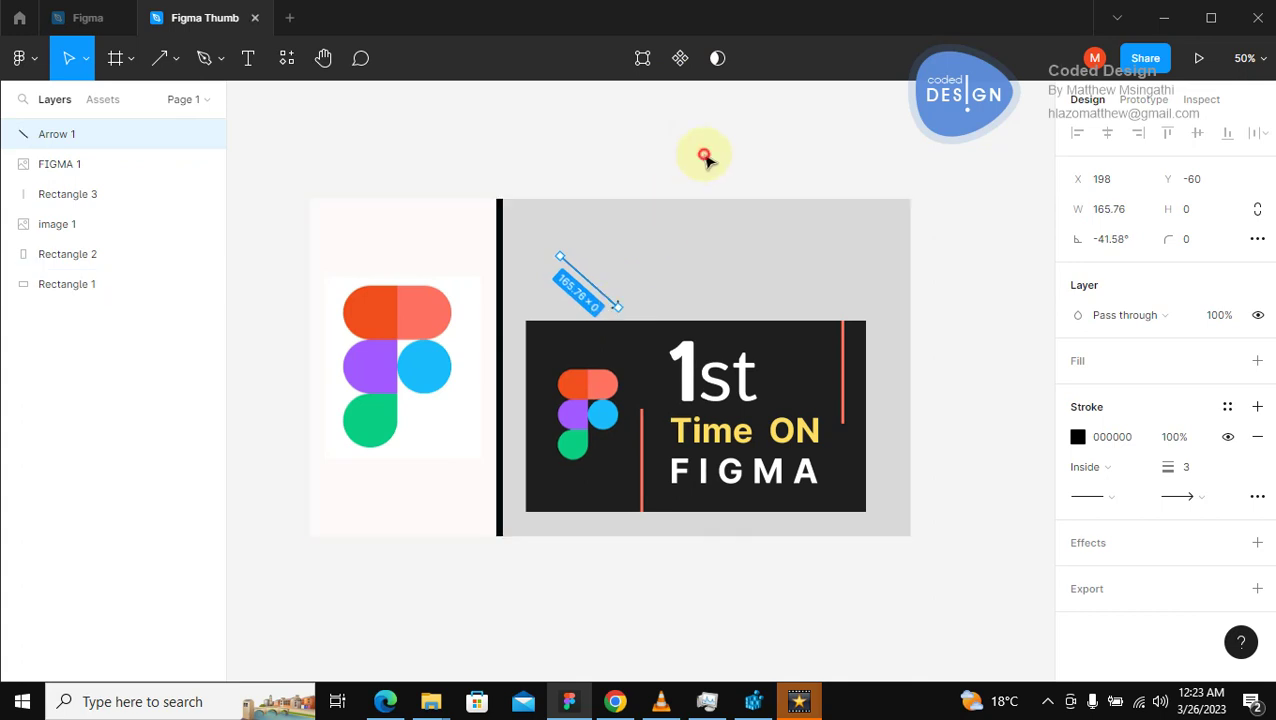
pyautogui.click(703, 157)
# Scale the FIGMA image down to about 673 × 379 and shift it slightly right and down within the grey area.
pyautogui.click(698, 388)
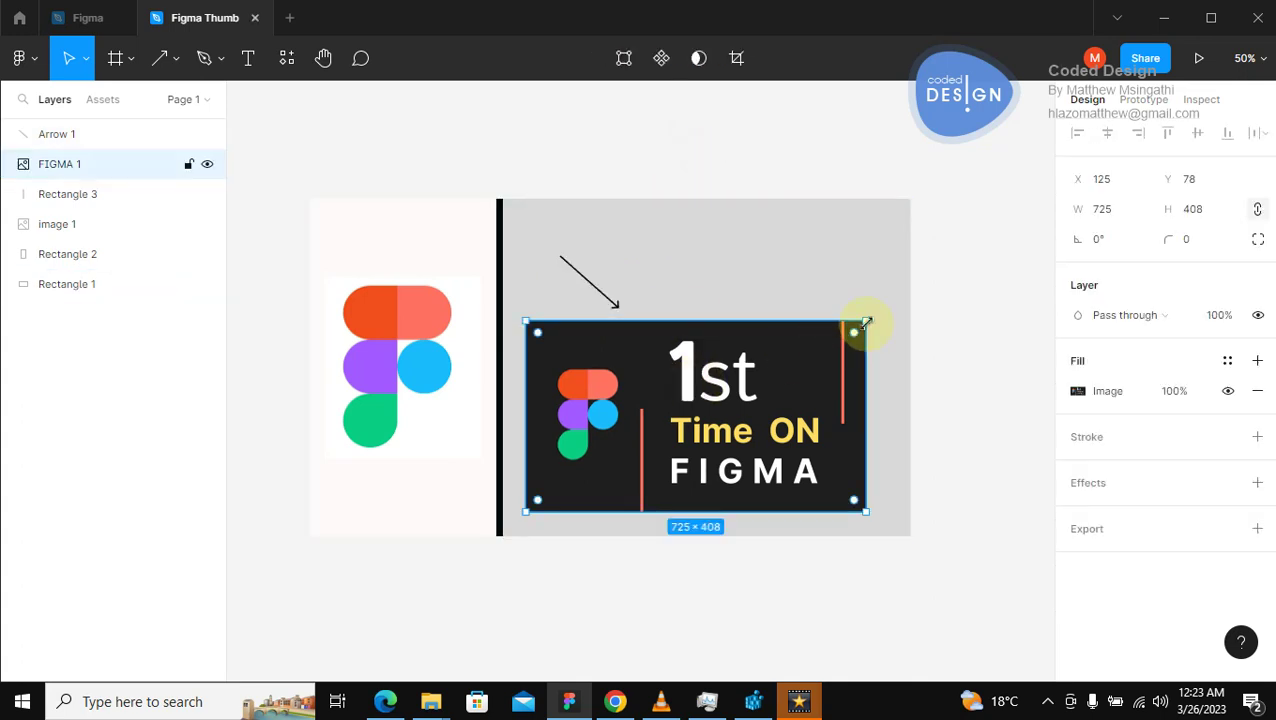
pyautogui.moveTo(866, 322); pyautogui.dragTo(842, 338)
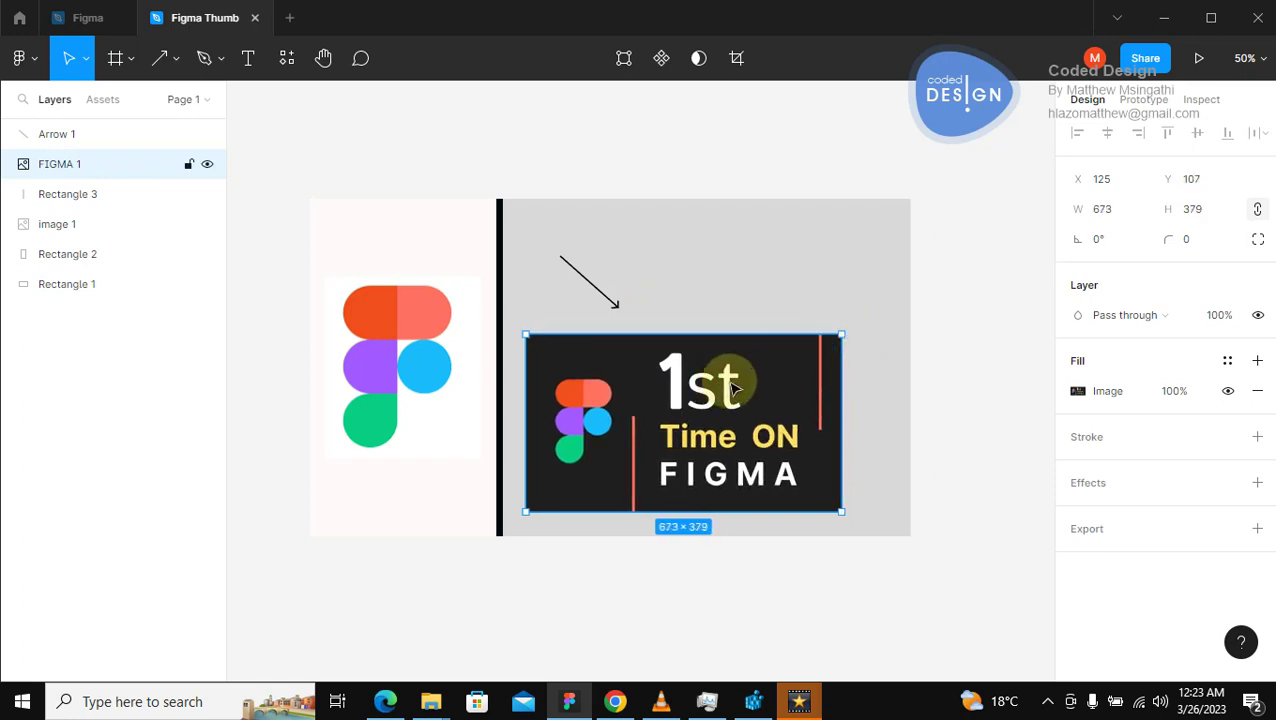
pyautogui.moveTo(716, 380); pyautogui.dragTo(734, 390)
pyautogui.click(634, 186)
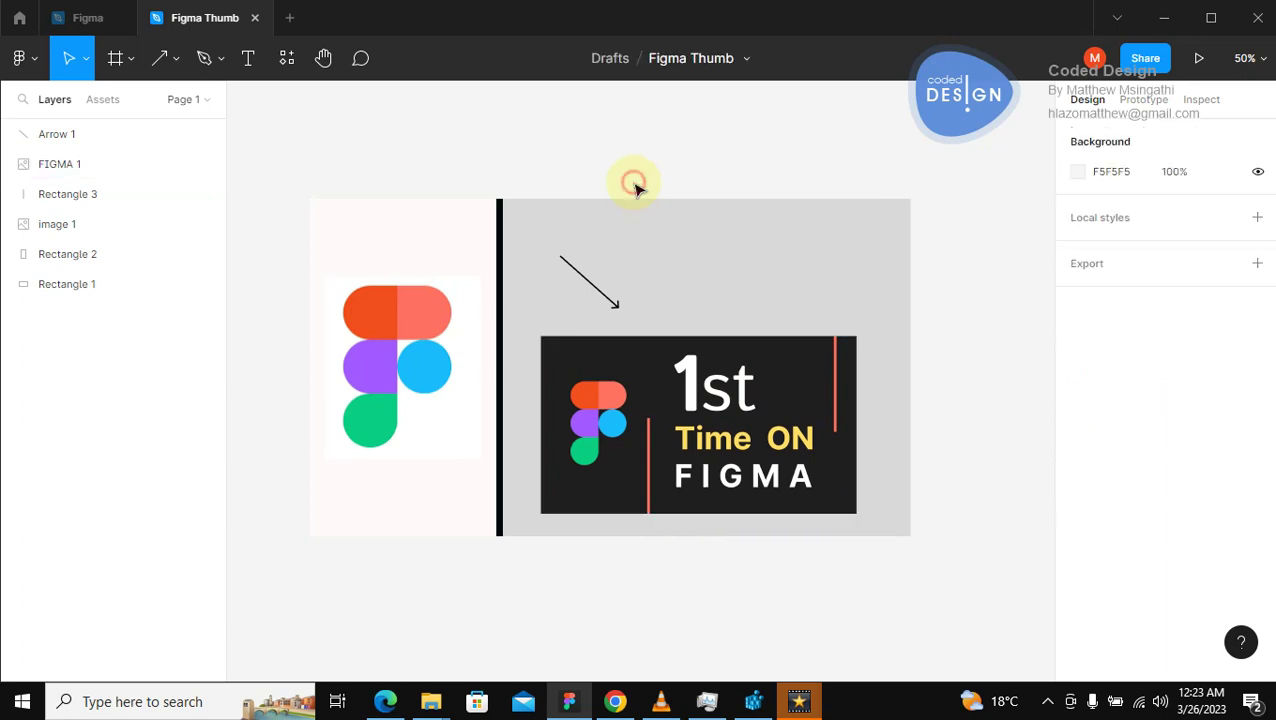
# Shorten the arrow by moving its tail point down along the line towards the head.
pyautogui.click(596, 292)
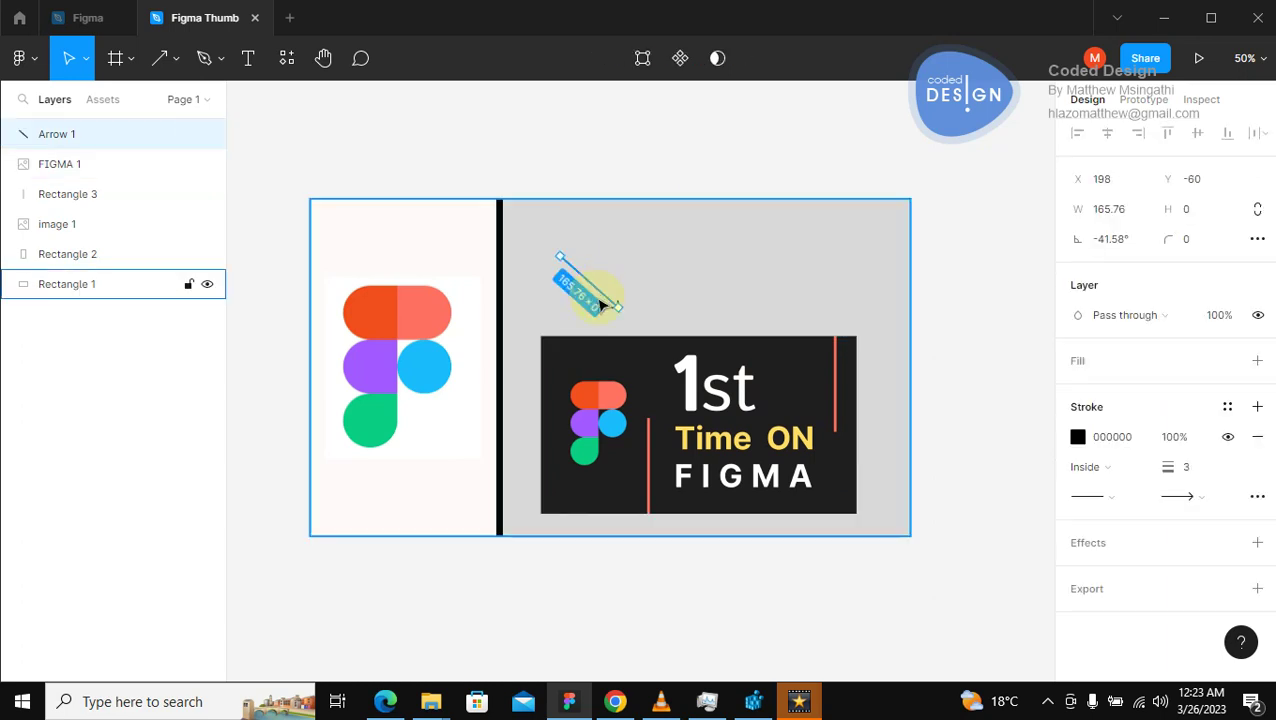
pyautogui.doubleClick(562, 258)
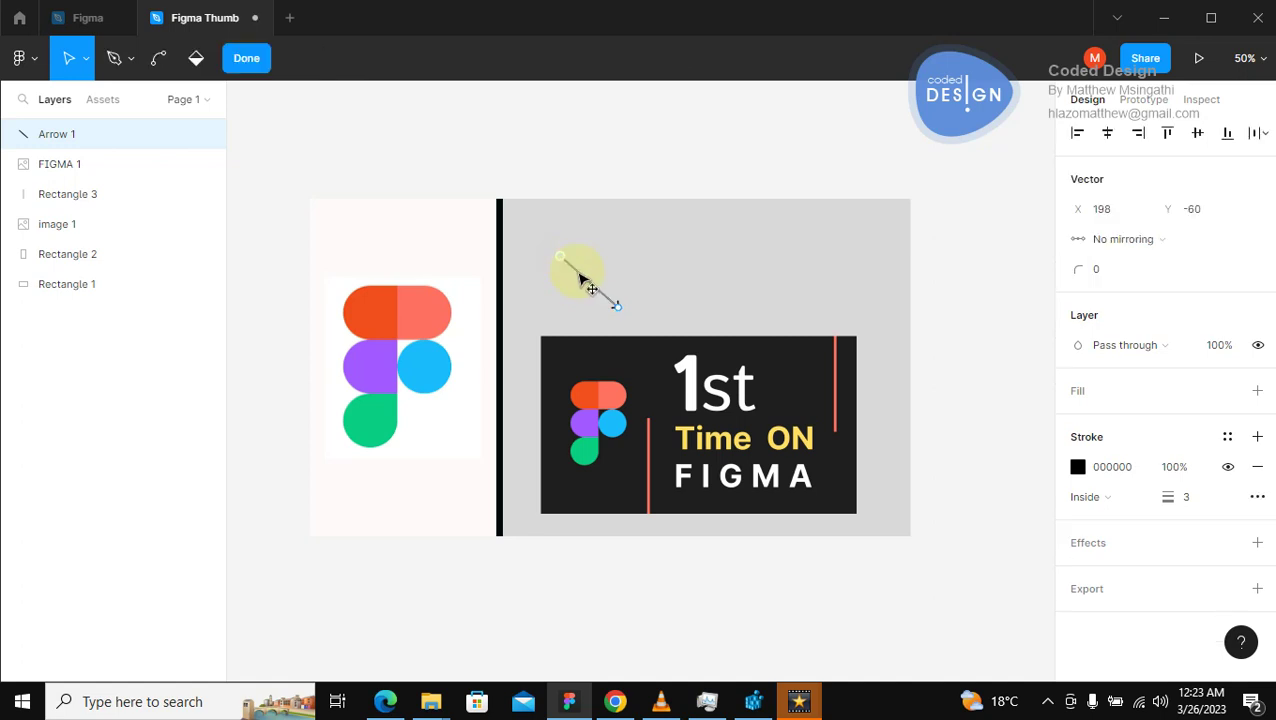
pyautogui.moveTo(579, 272); pyautogui.dragTo(583, 278)
pyautogui.click(601, 157)
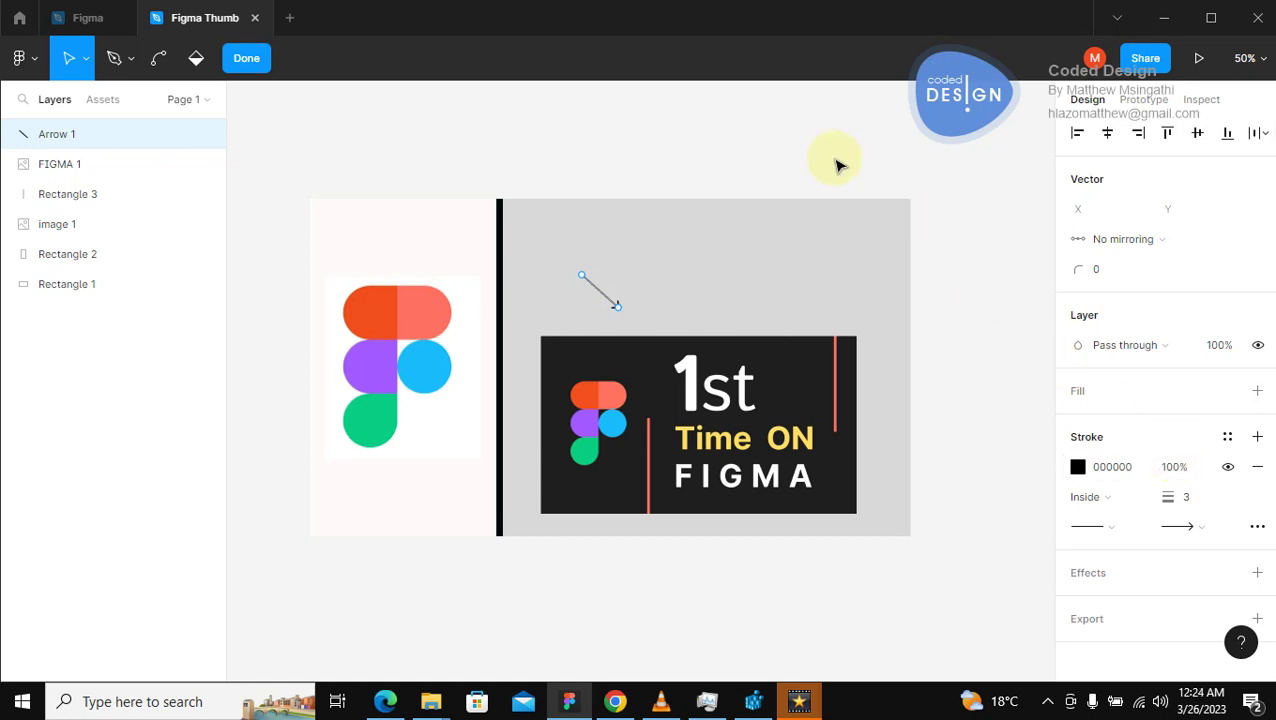
pyautogui.click(615, 141)
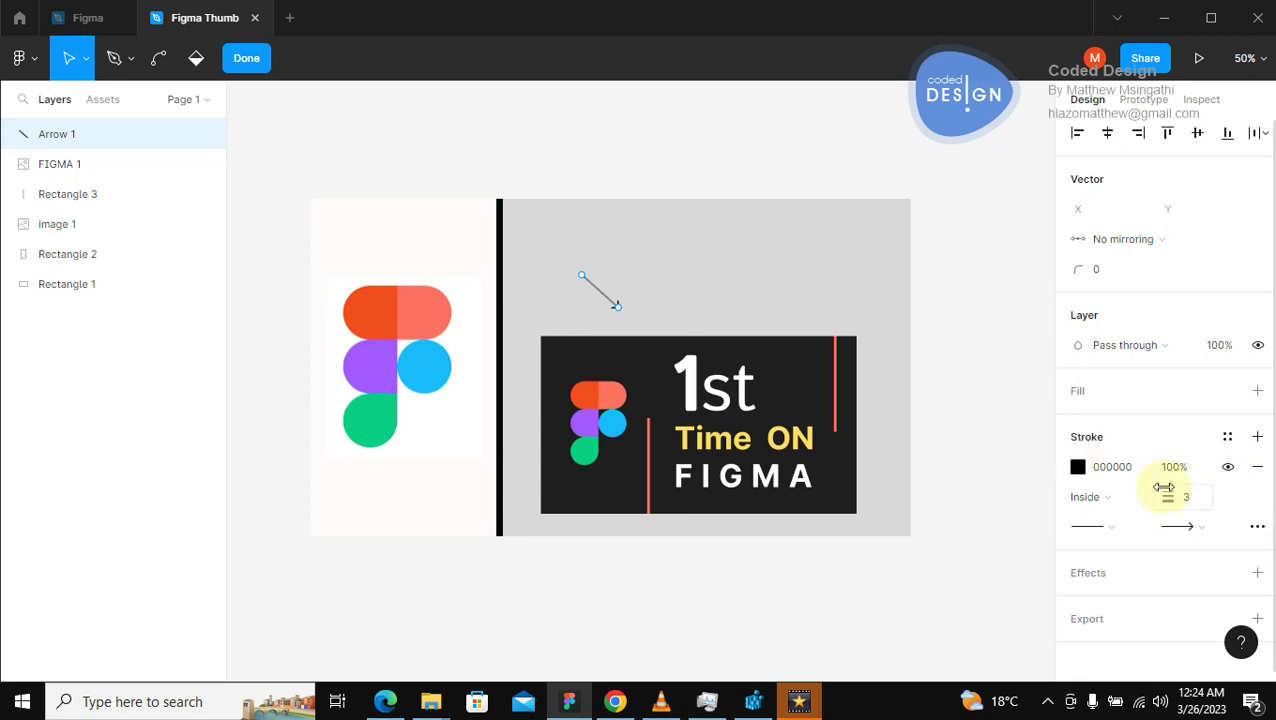
# Give the arrow a triangle arrowhead and set its stroke colour to red FF0606.
pyautogui.click(1203, 531)
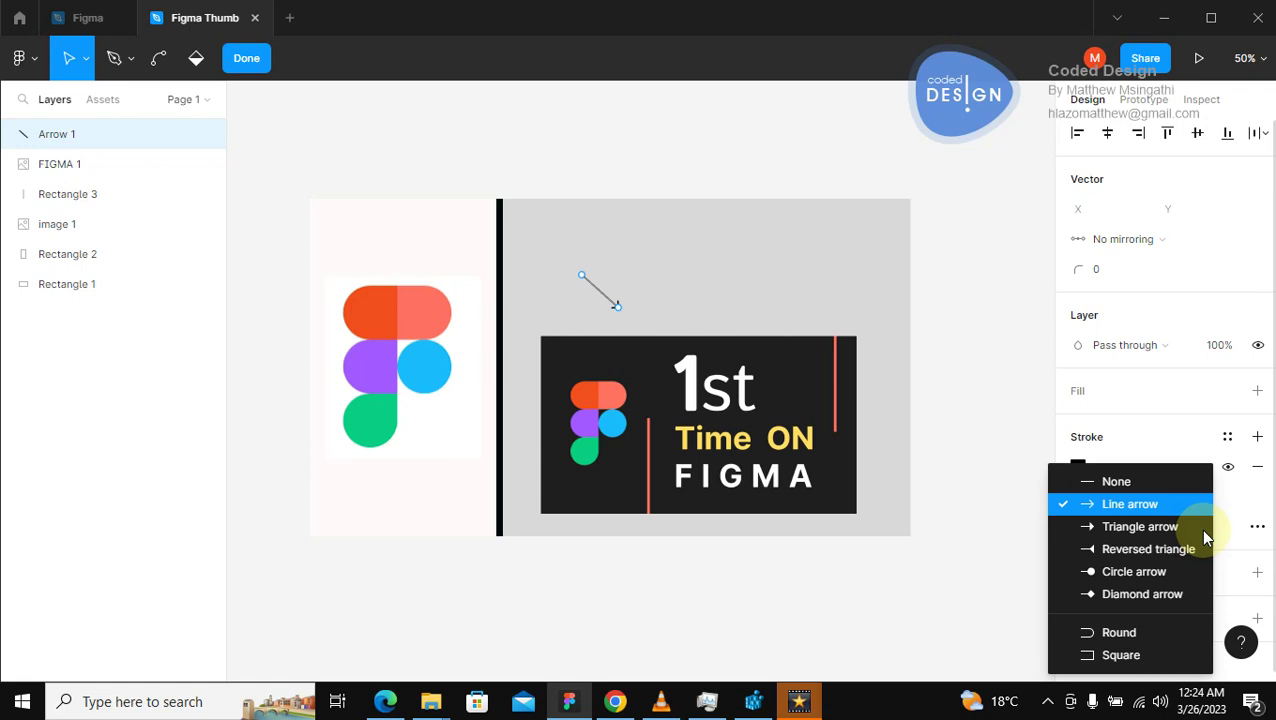
pyautogui.click(1138, 530)
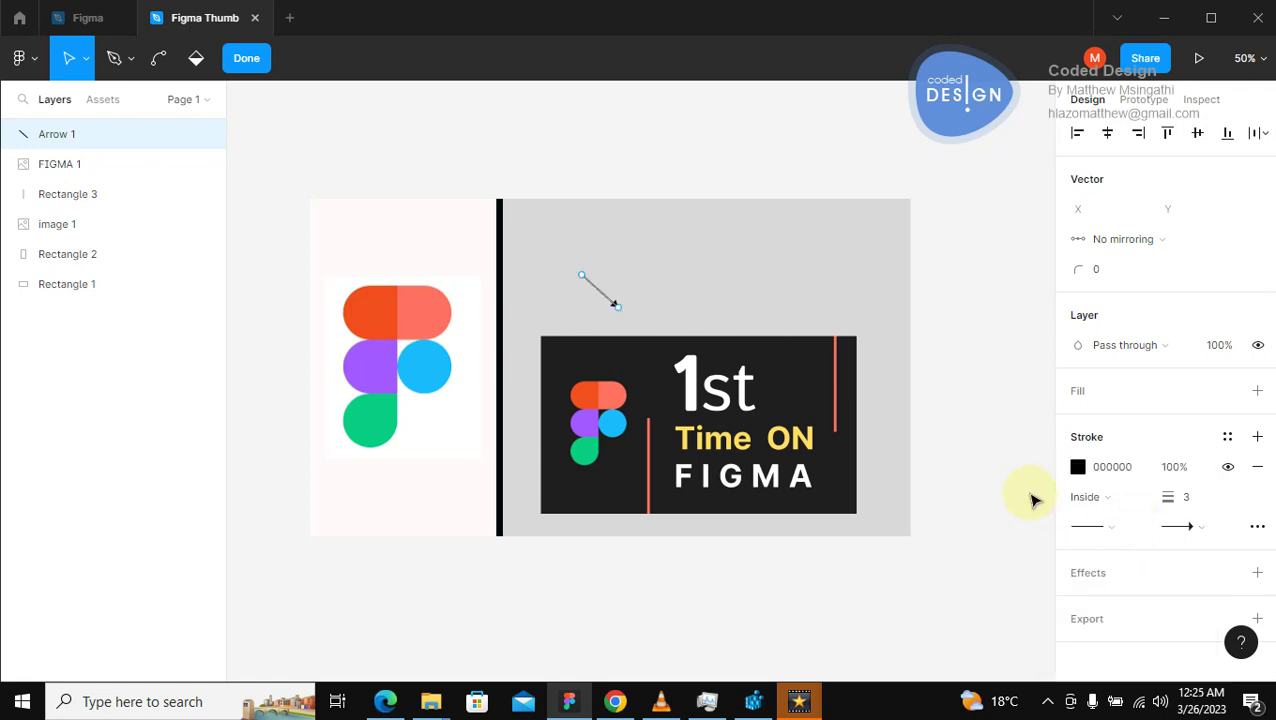
pyautogui.click(1078, 467)
pyautogui.click(1078, 467)
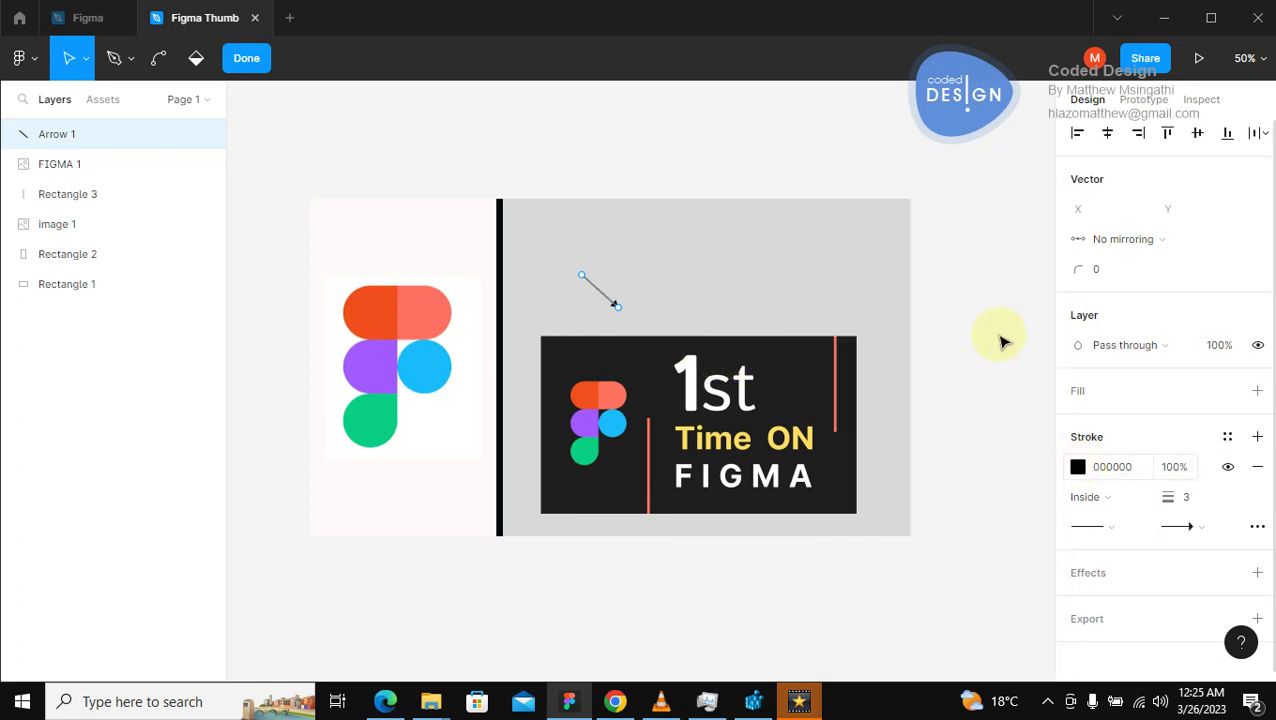
pyautogui.click(1078, 467)
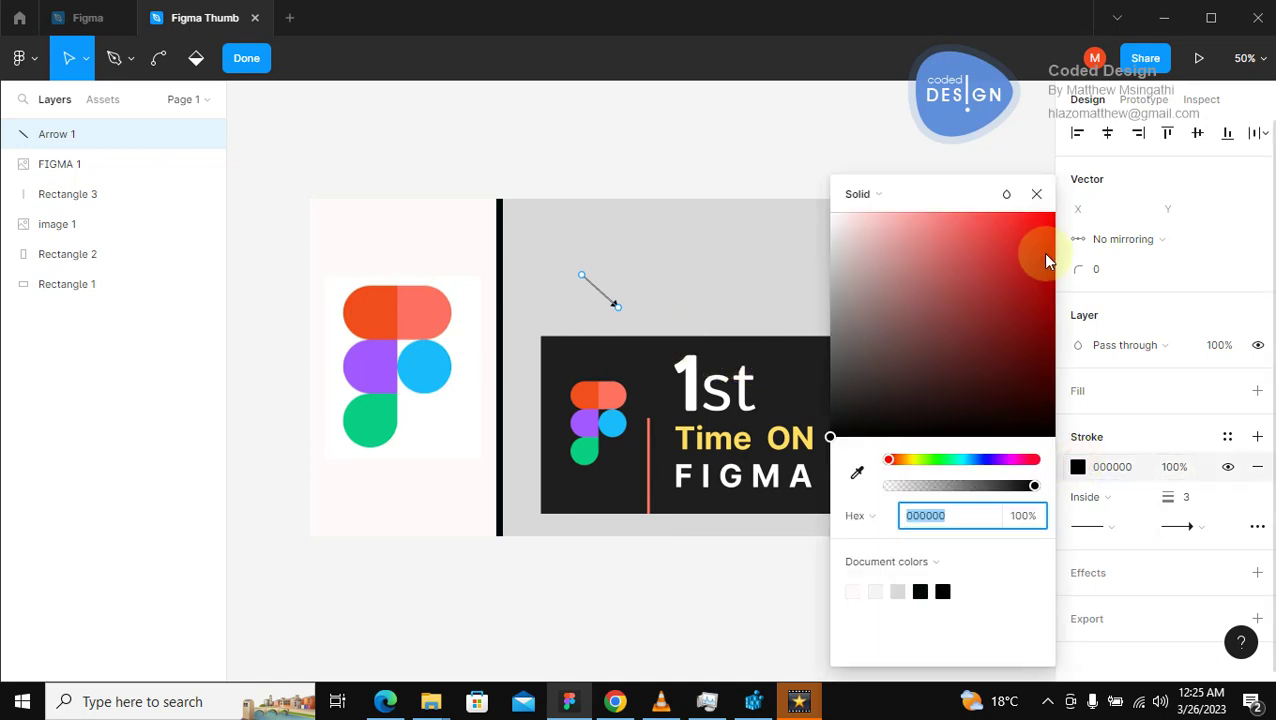
pyautogui.click(1049, 214)
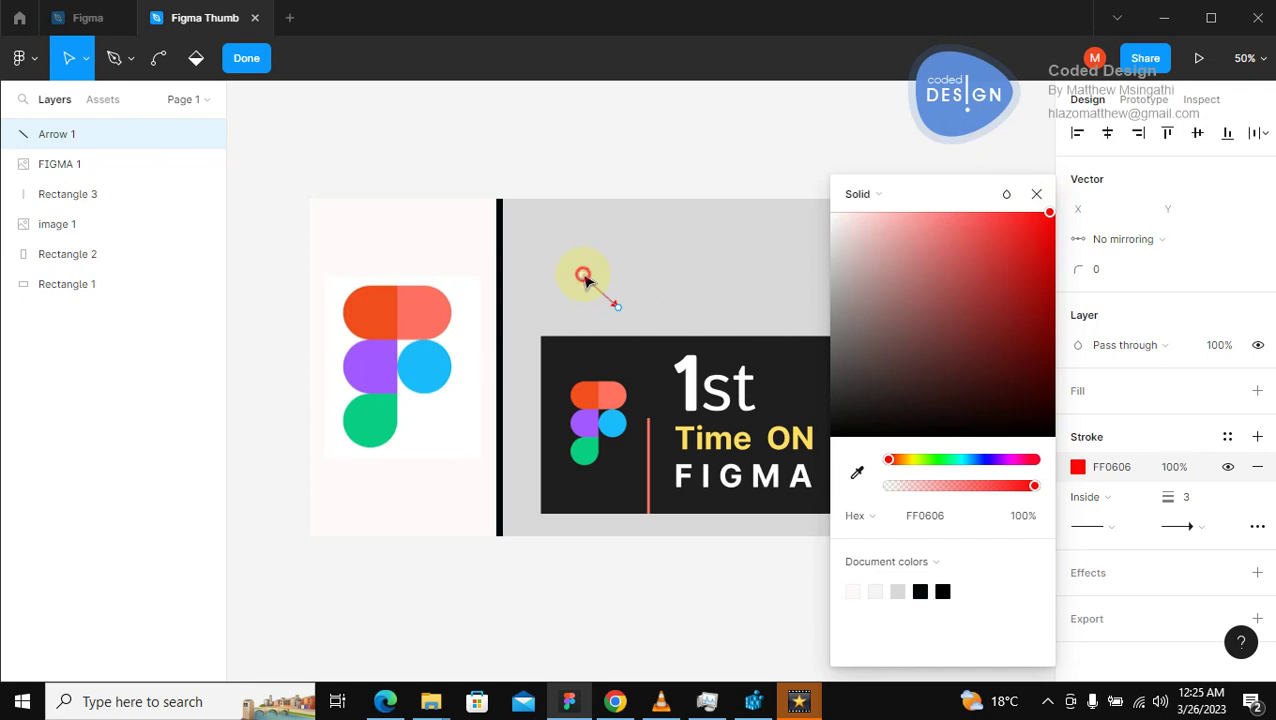
# Reposition the arrow's points so it slopes more steeply, about 123 × 33 in size at X 288, Y -42.
pyautogui.moveTo(587, 282); pyautogui.dragTo(632, 308)
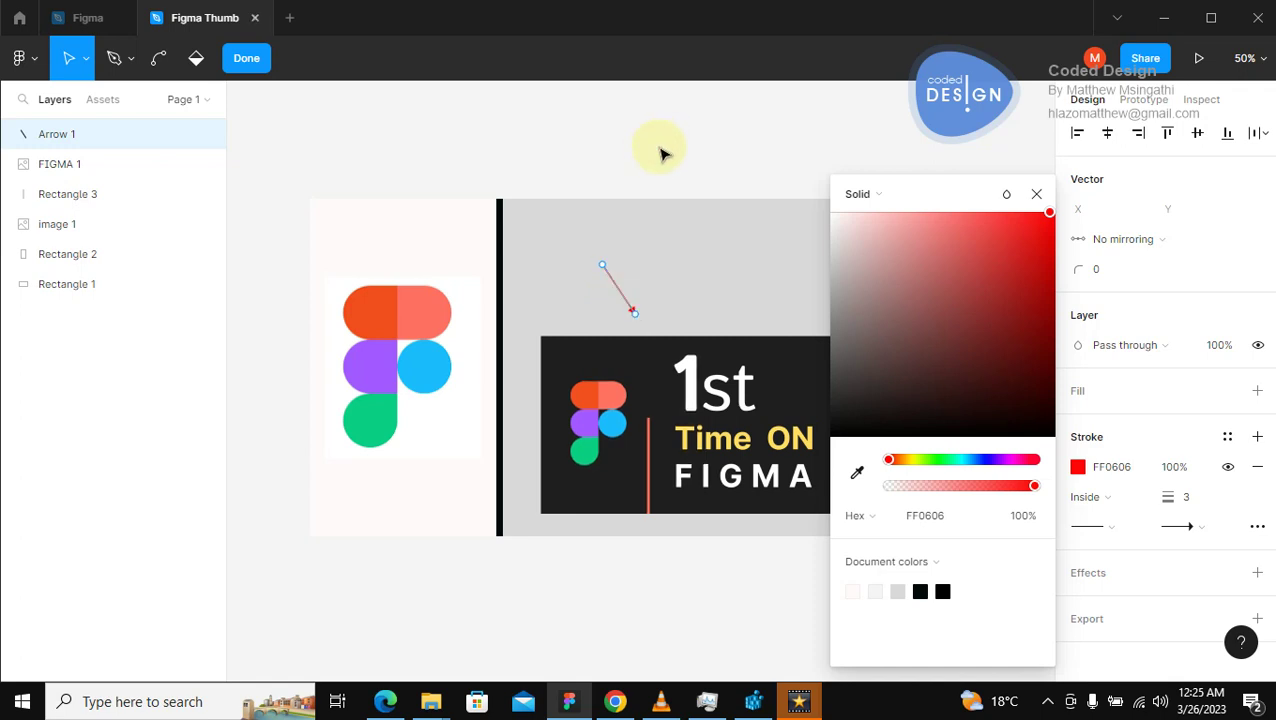
pyautogui.press('Escape')
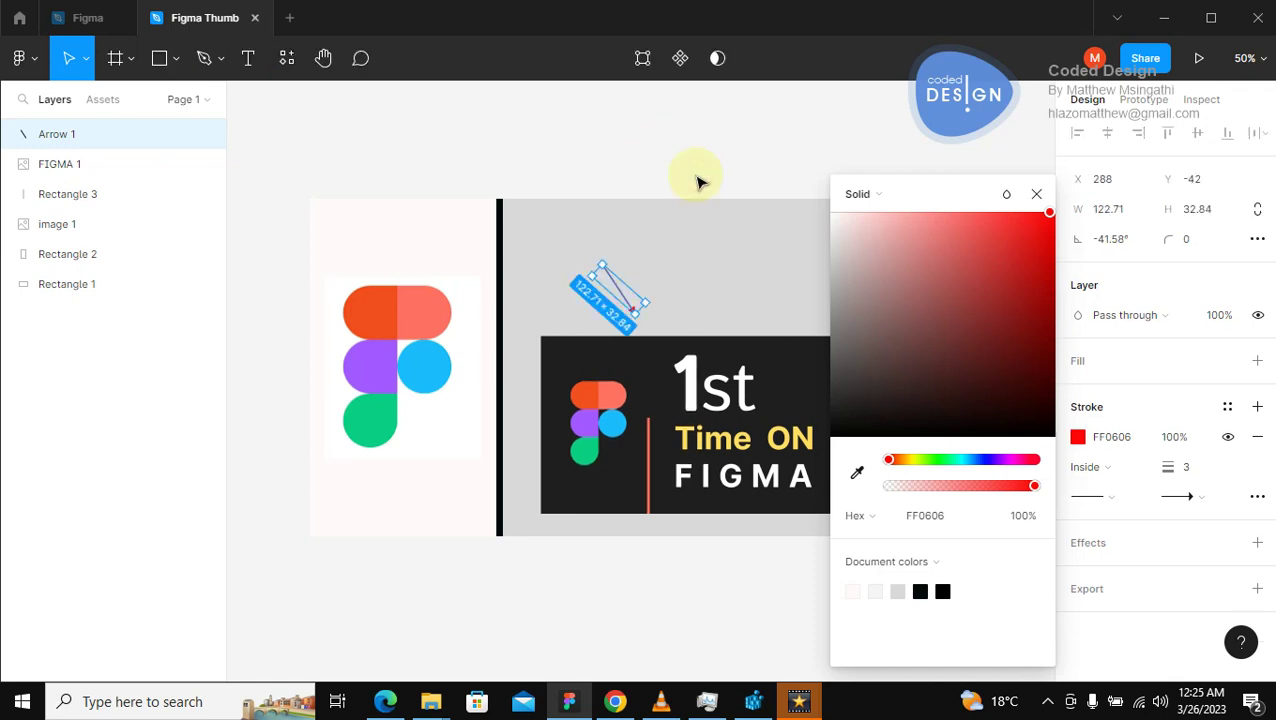
pyautogui.click(1037, 195)
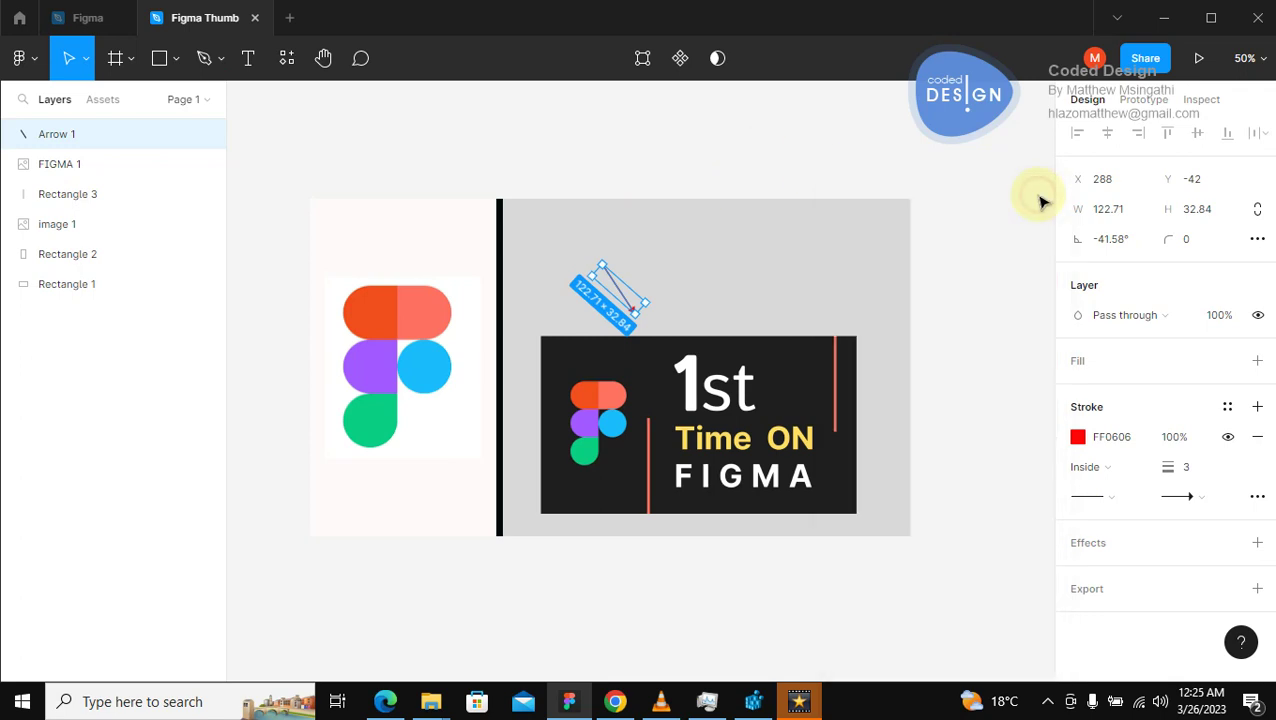
pyautogui.click(900, 184)
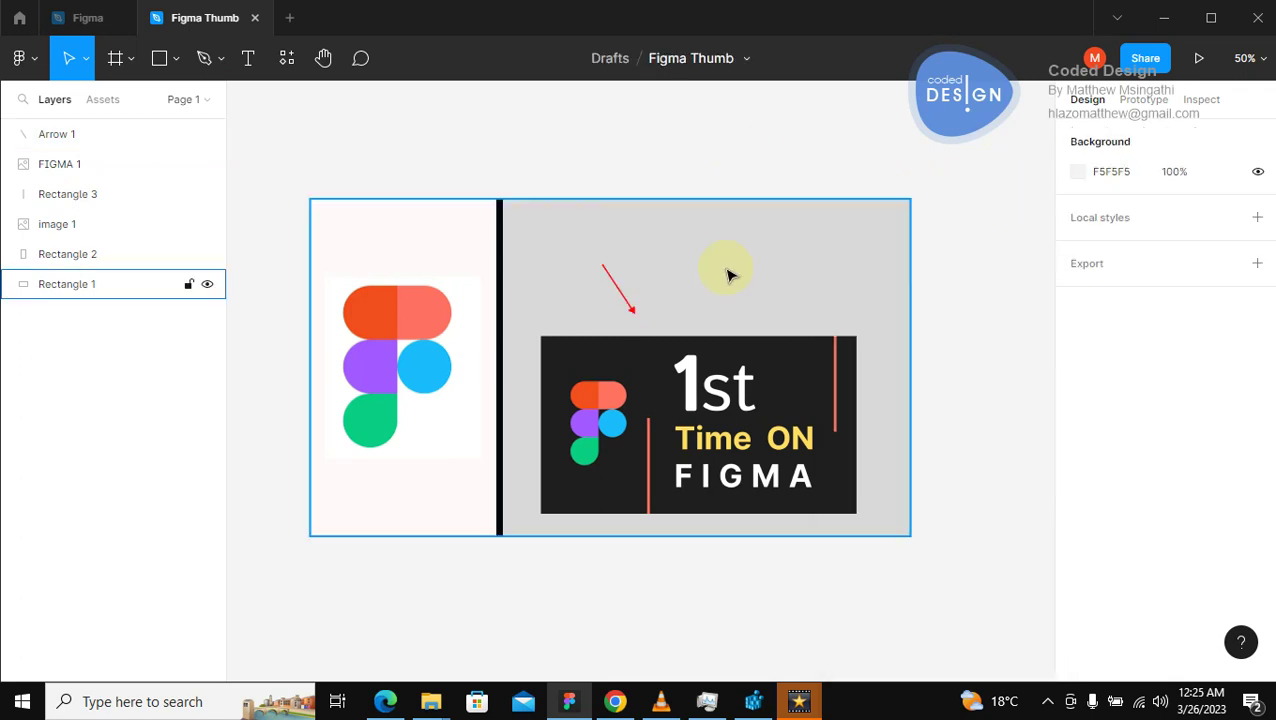
# Set the red arrow's stroke weight to 20.
pyautogui.click(617, 290)
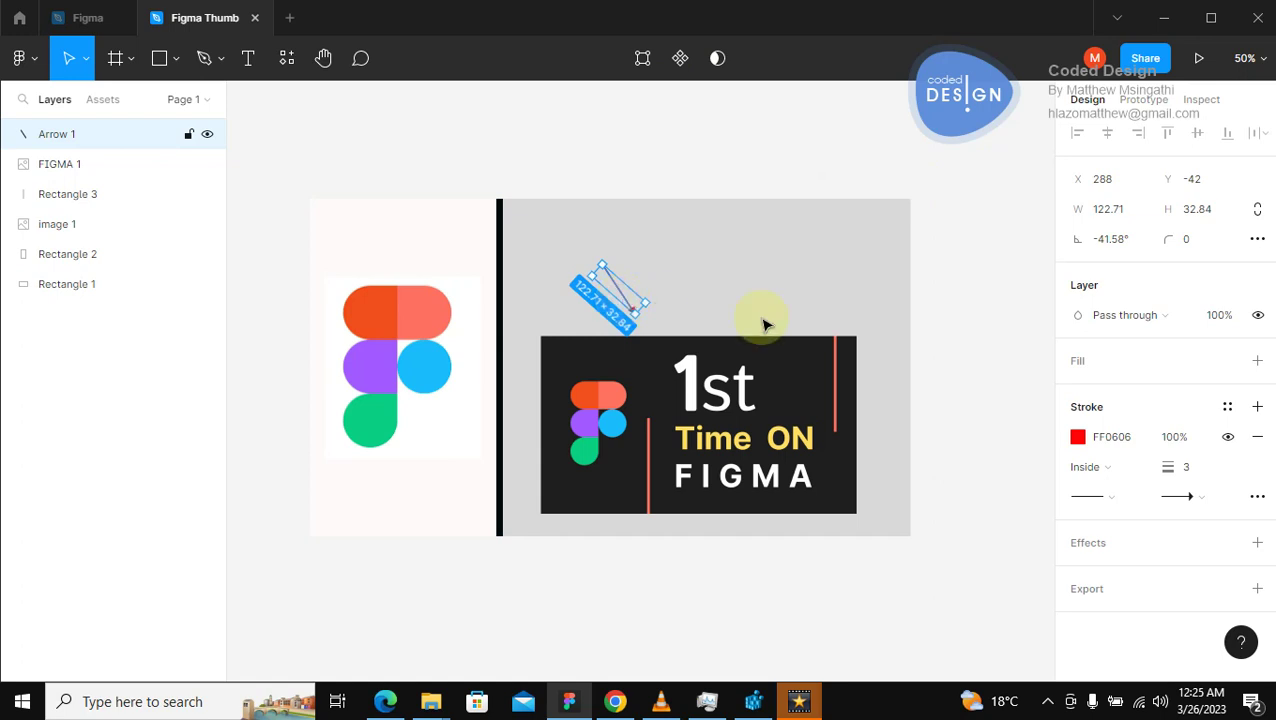
pyautogui.click(1206, 500)
pyautogui.click(1020, 389)
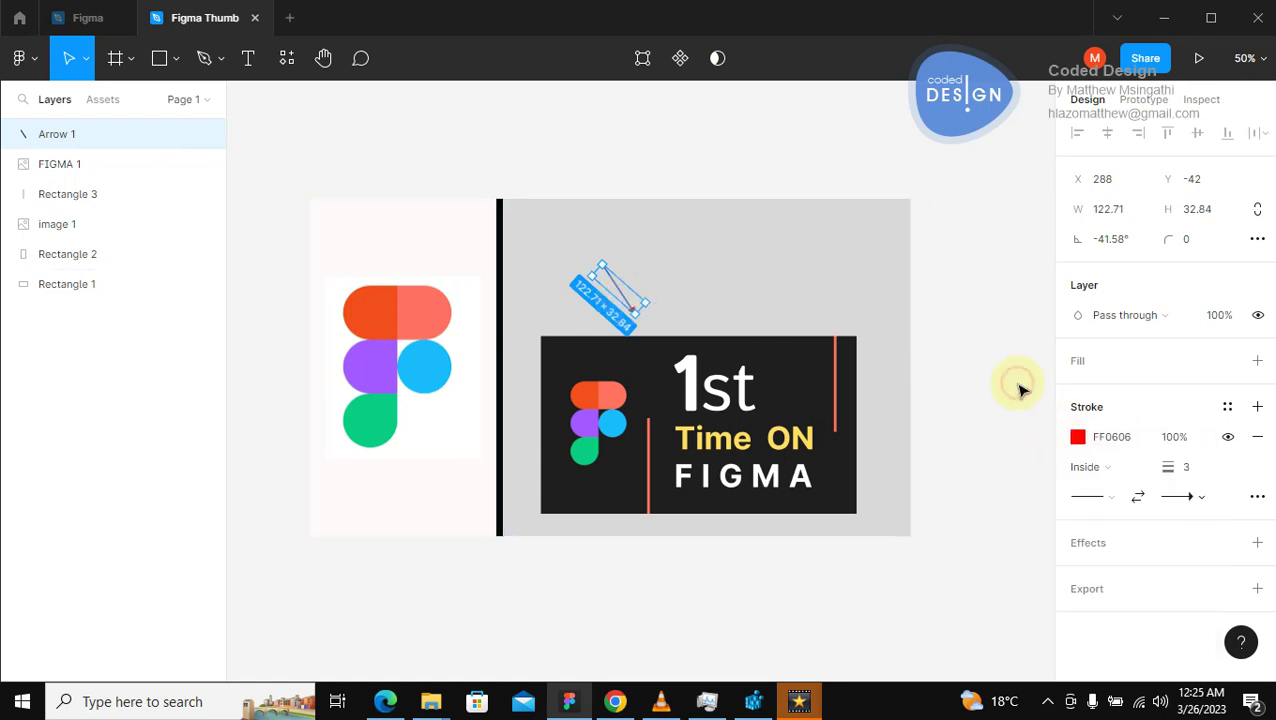
pyautogui.click(1190, 472)
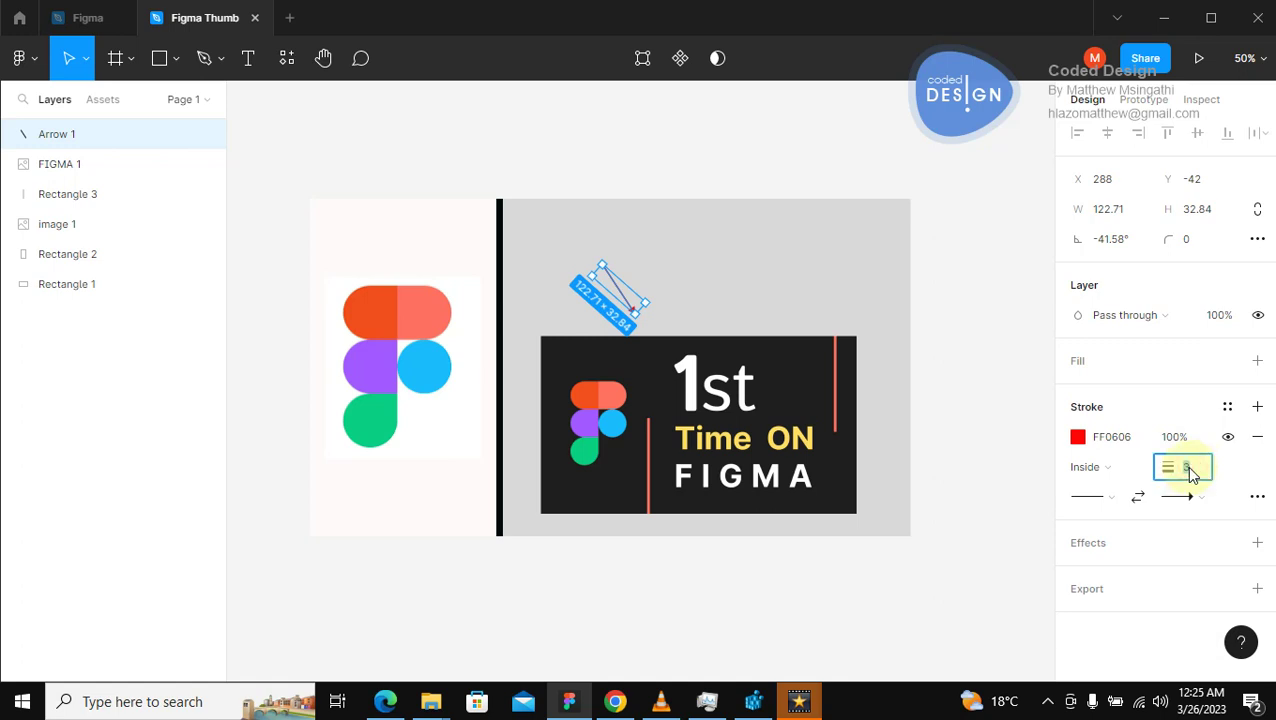
pyautogui.write('20')
pyautogui.press('Return')
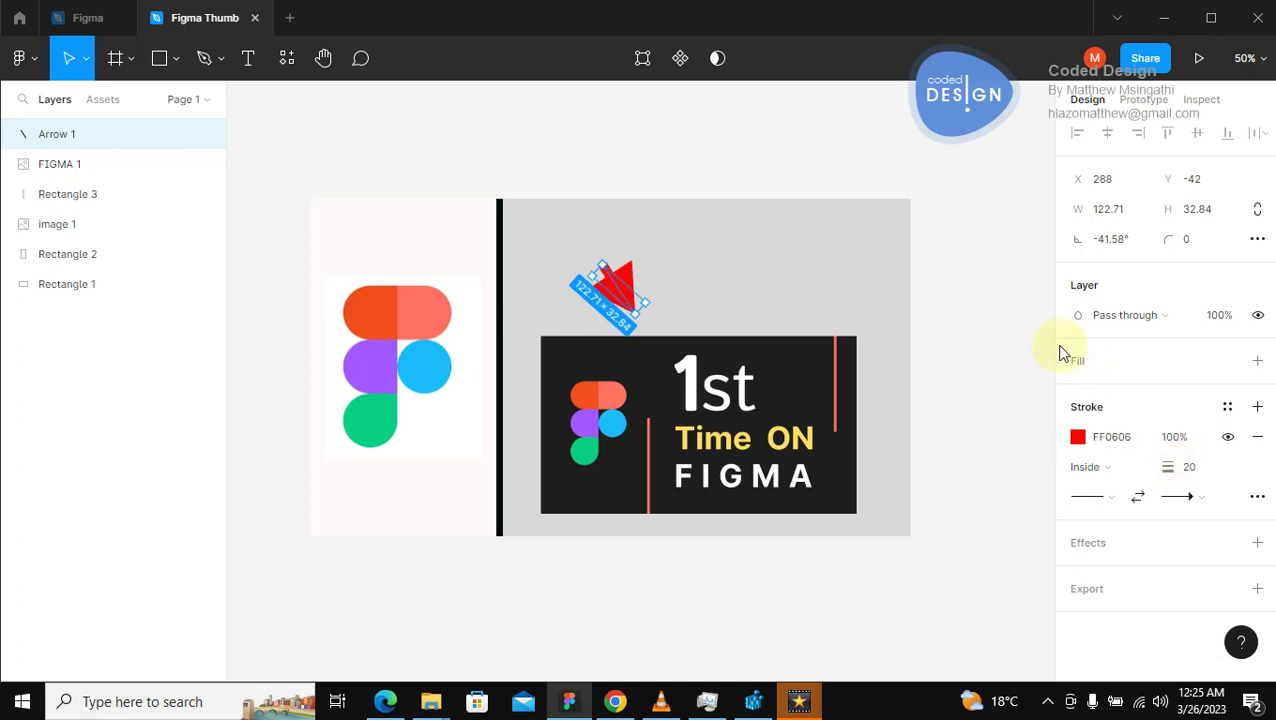
pyautogui.click(745, 162)
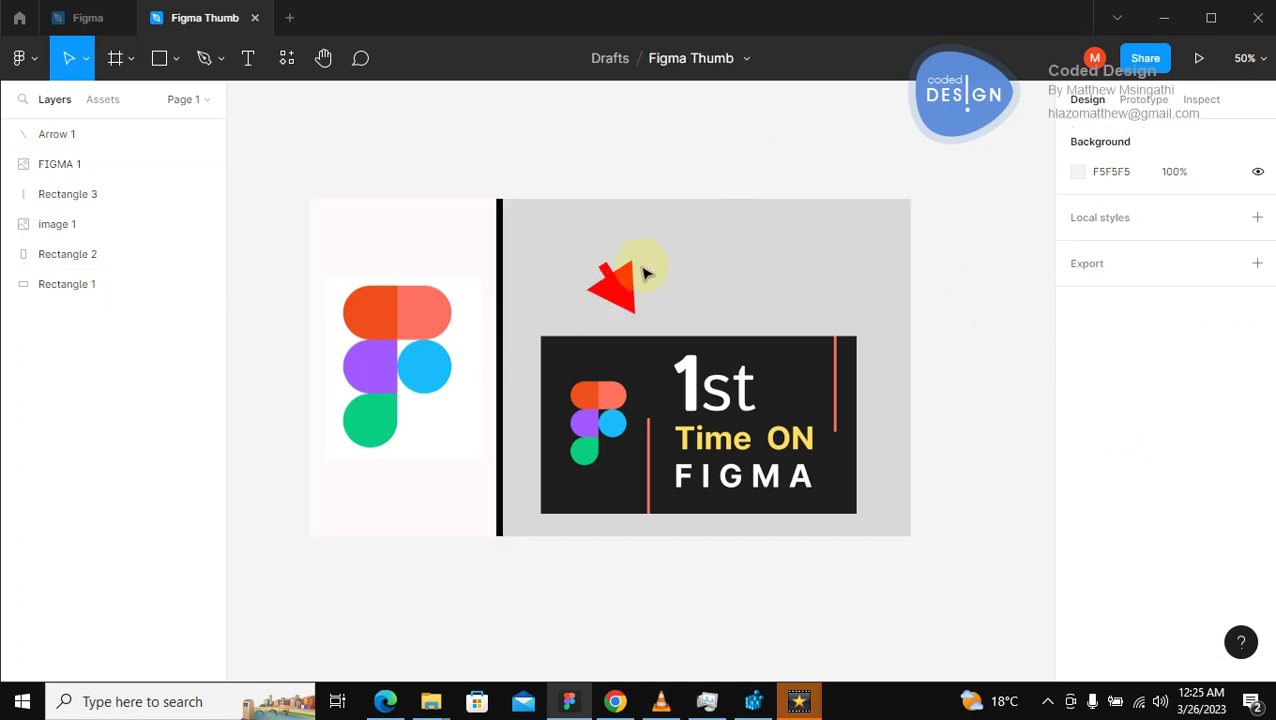
# Lengthen the red arrow to about 199 × 37 by moving its tail point up and left.
pyautogui.click(607, 282)
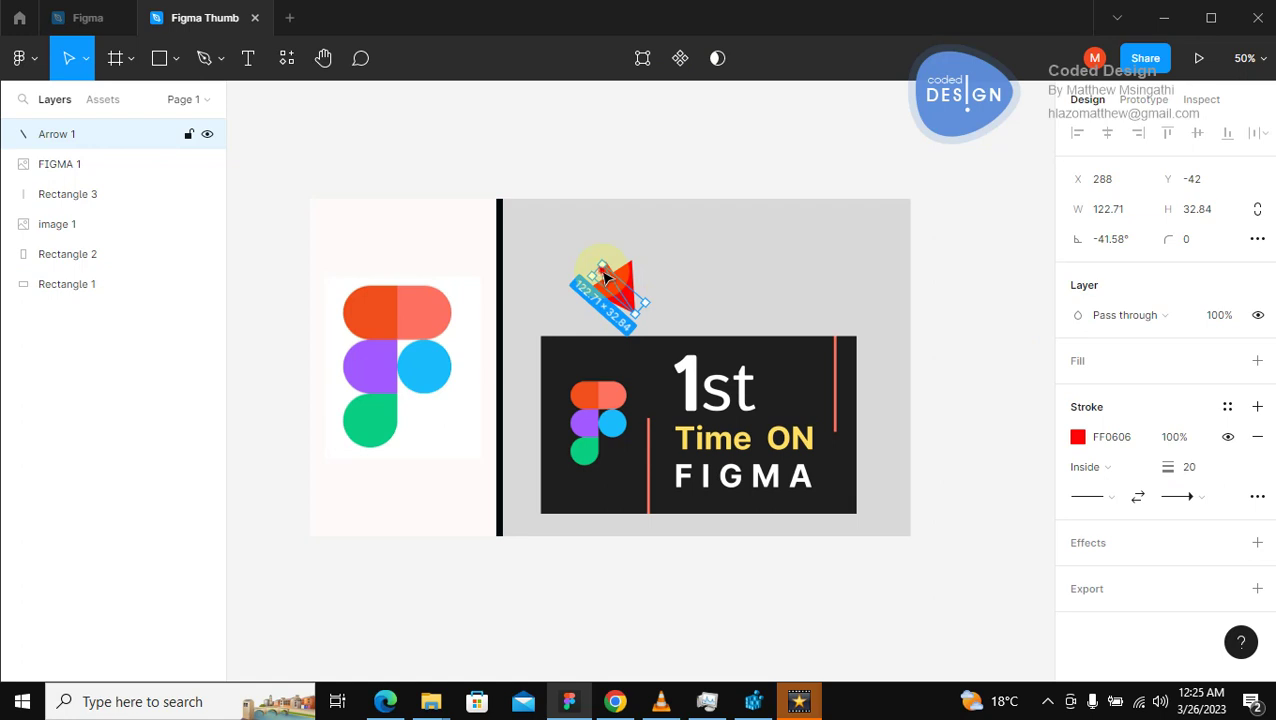
pyautogui.doubleClick(603, 272)
pyautogui.moveTo(603, 272); pyautogui.dragTo(578, 241)
pyautogui.click(640, 148)
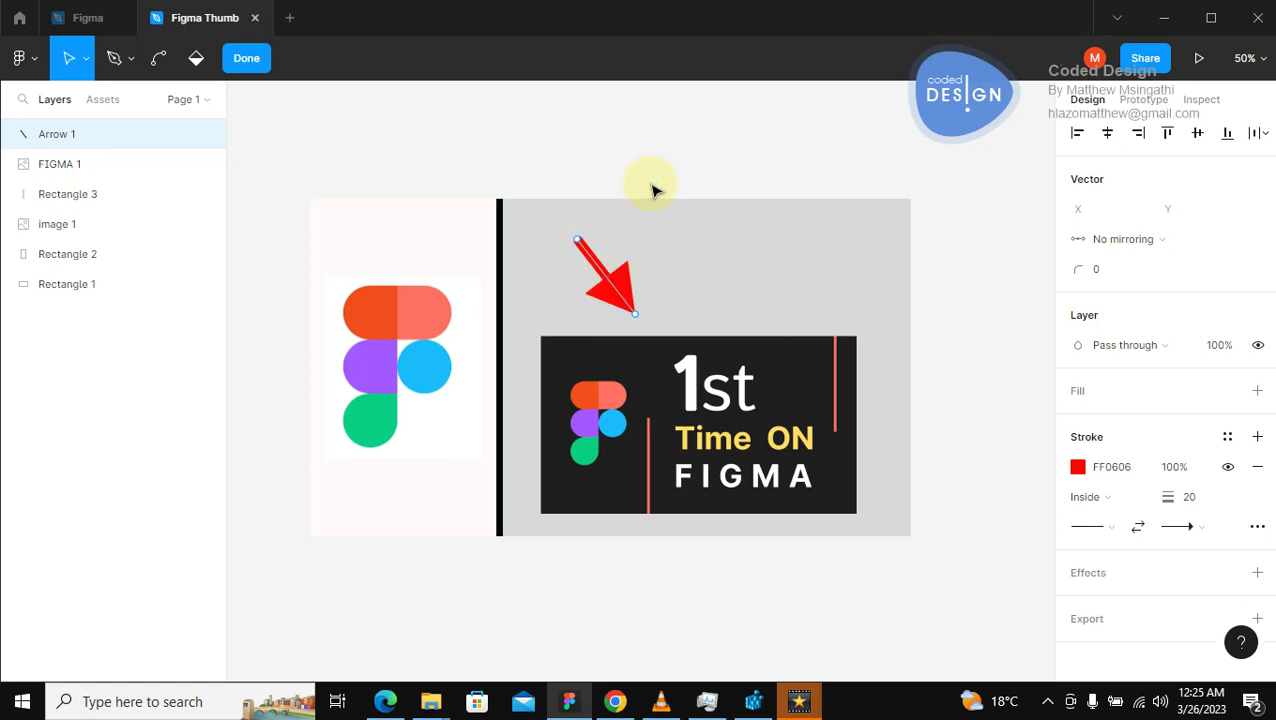
# Move the red arrow to about X 216, Y -64 so its tip sits just above the FIGMA image.
pyautogui.moveTo(623, 306); pyautogui.dragTo(631, 346)
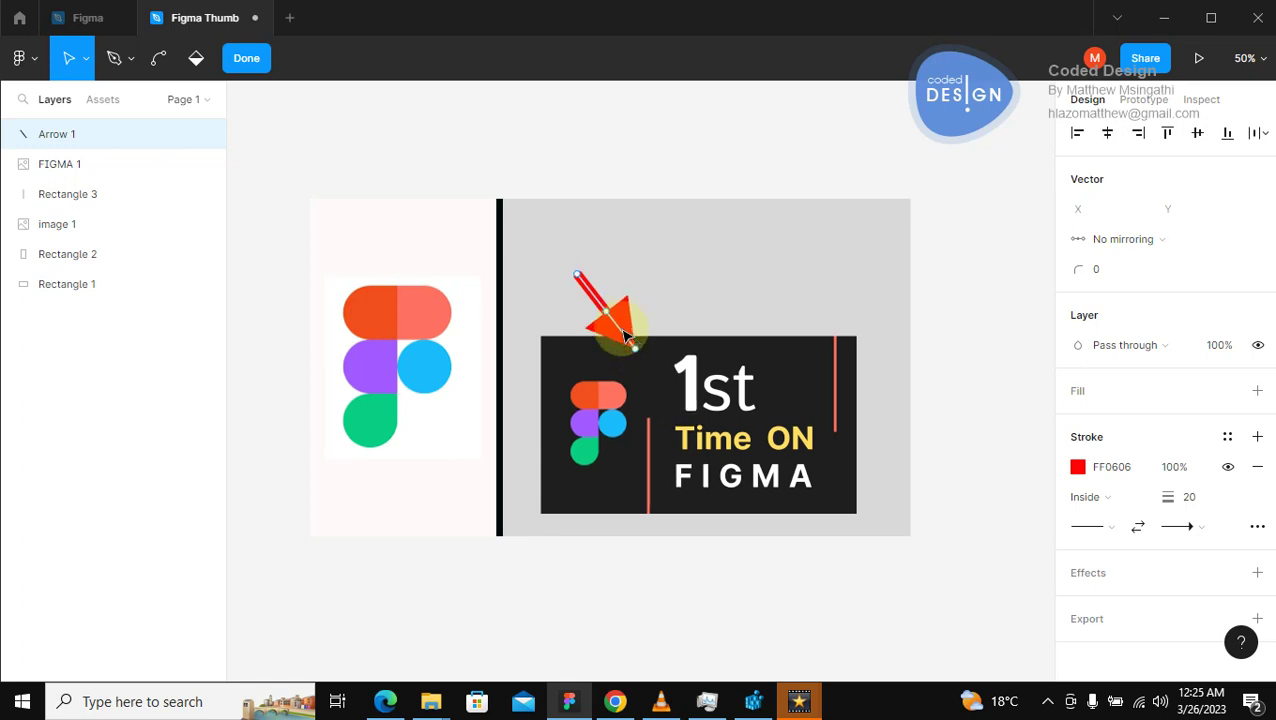
pyautogui.click(652, 168)
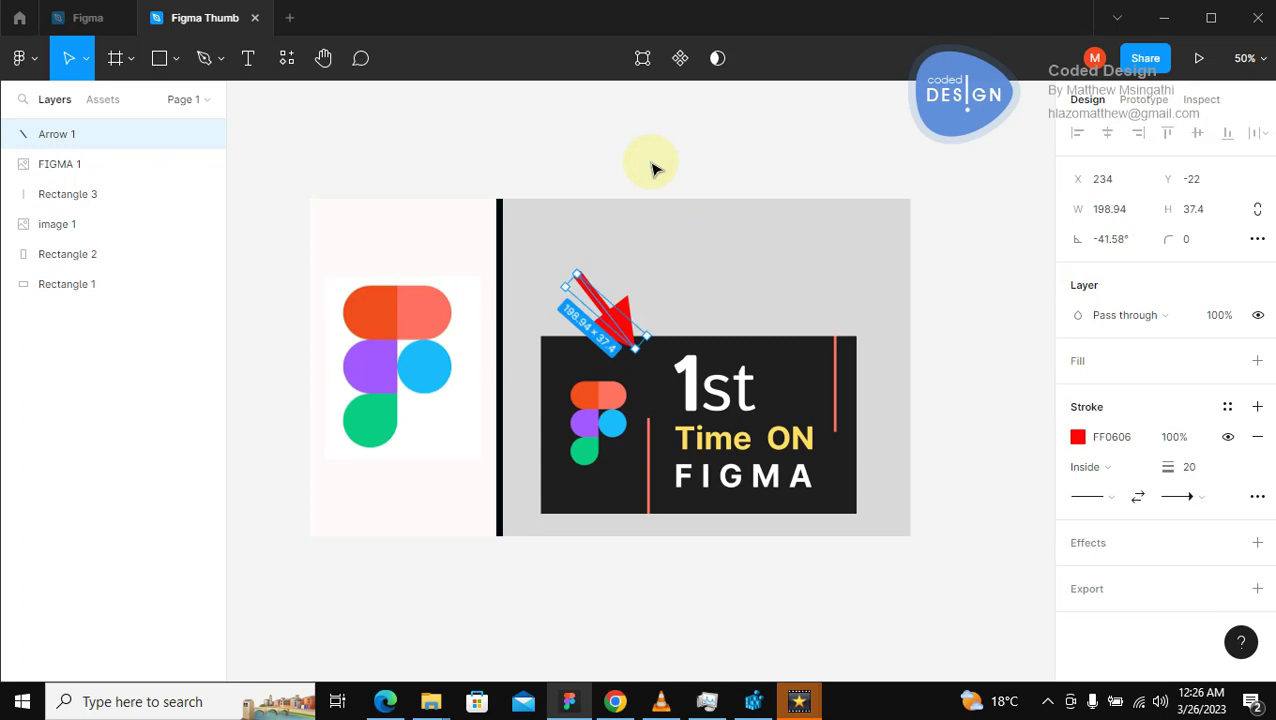
pyautogui.click(652, 168)
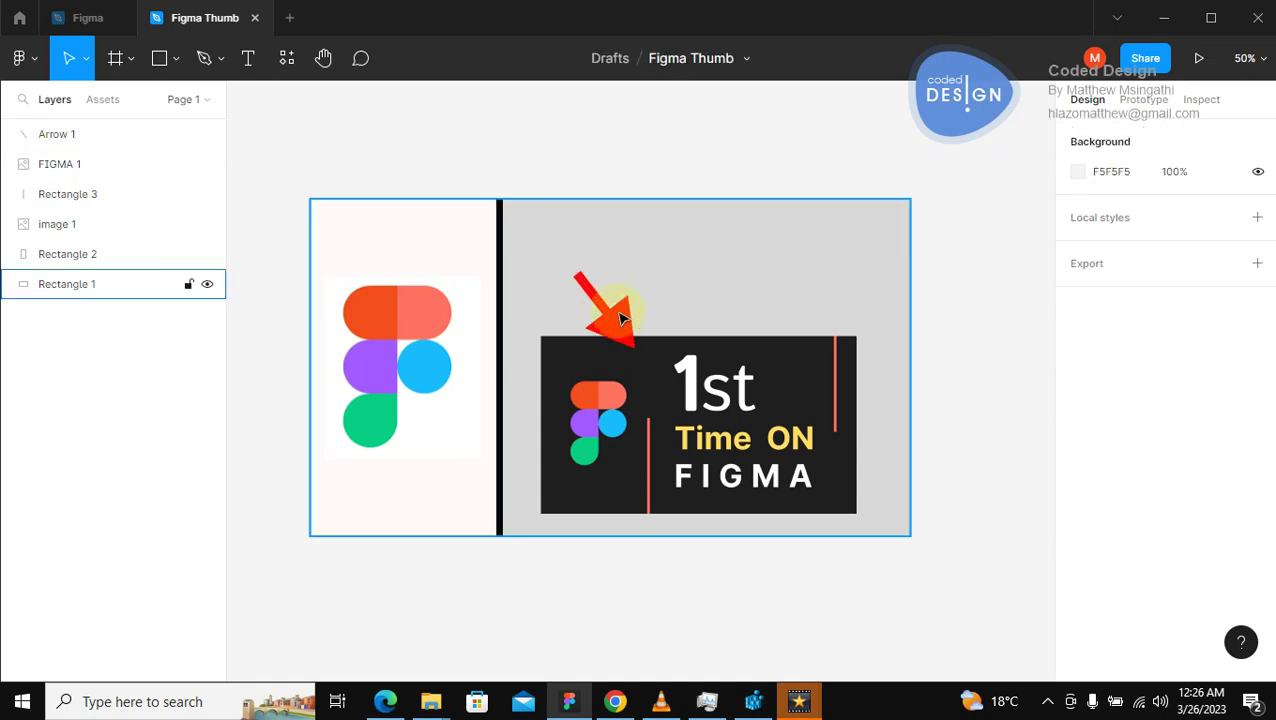
pyautogui.moveTo(620, 313); pyautogui.dragTo(612, 299)
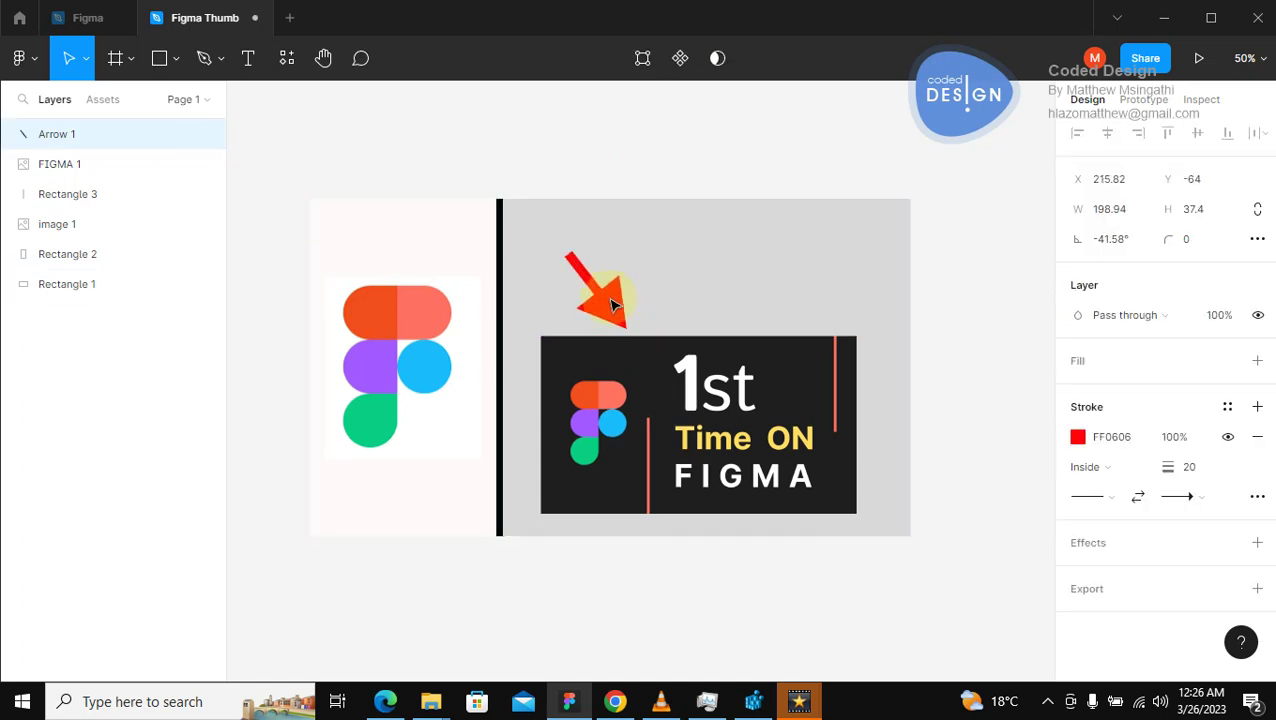
pyautogui.click(661, 199)
pyautogui.click(661, 176)
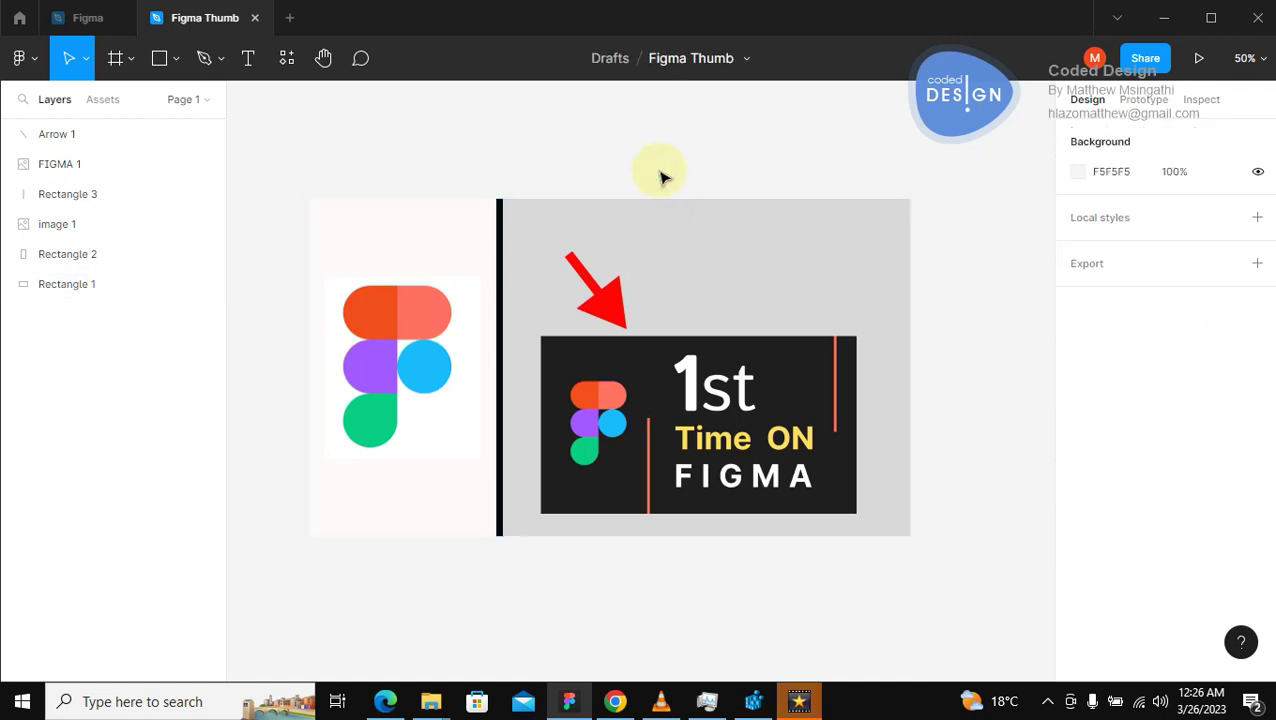
# Add the text "how to design" in the grey area beside the red arrow, at about X 410, Y -26.
pyautogui.click(249, 64)
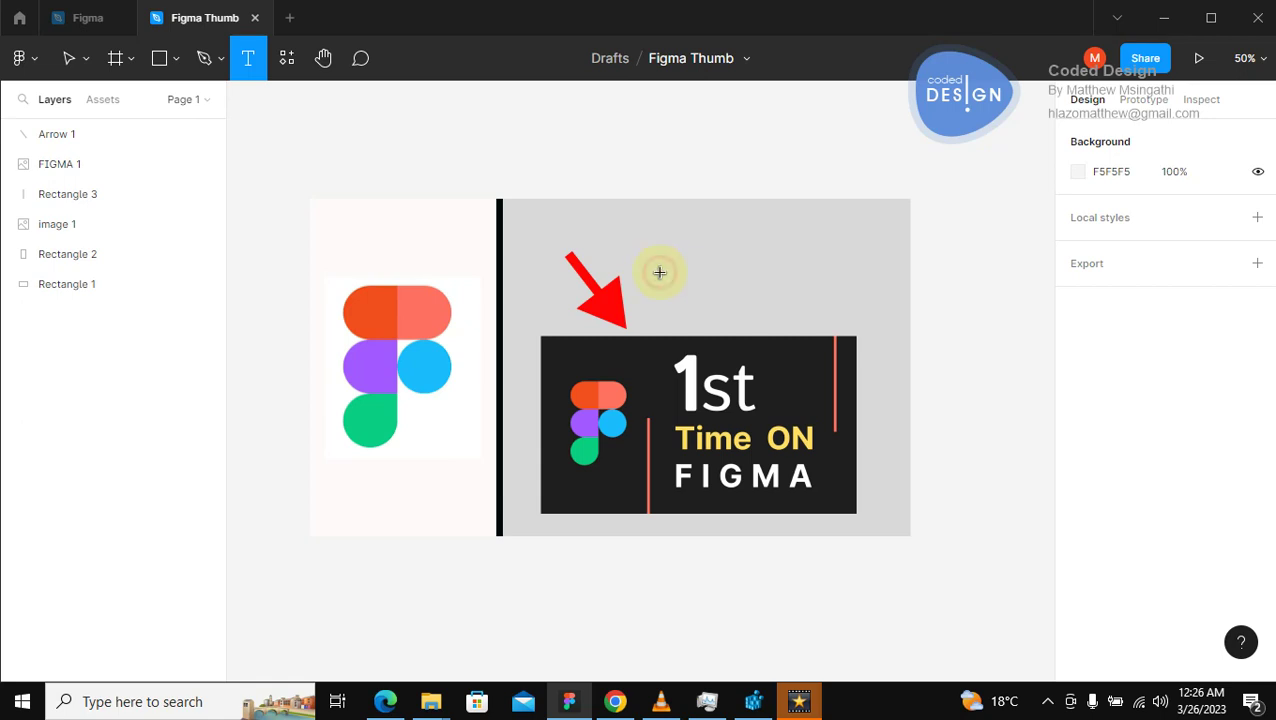
pyautogui.click(661, 273)
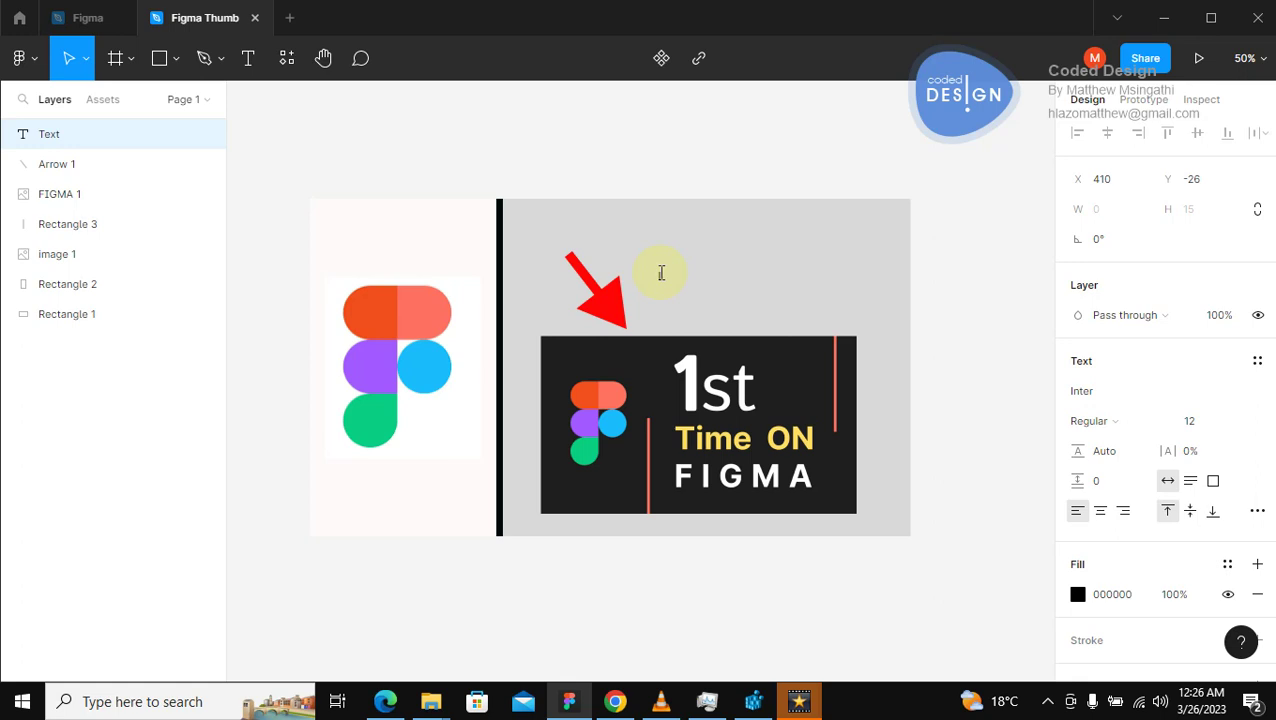
pyautogui.write('how')
pyautogui.write('Do')
pyautogui.press('BackSpace')
pyautogui.press('BackSpace')
pyautogui.press('BackSpace')
pyautogui.press('BackSpace')
pyautogui.press('BackSpace')
pyautogui.press('BackSpace')
pyautogui.write('how to deasi')
pyautogui.hotkey('ctrl', 'a')
pyautogui.write('how to design')
# Set the font size of the "how to design" text to 30.
pyautogui.doubleClick(684, 279)
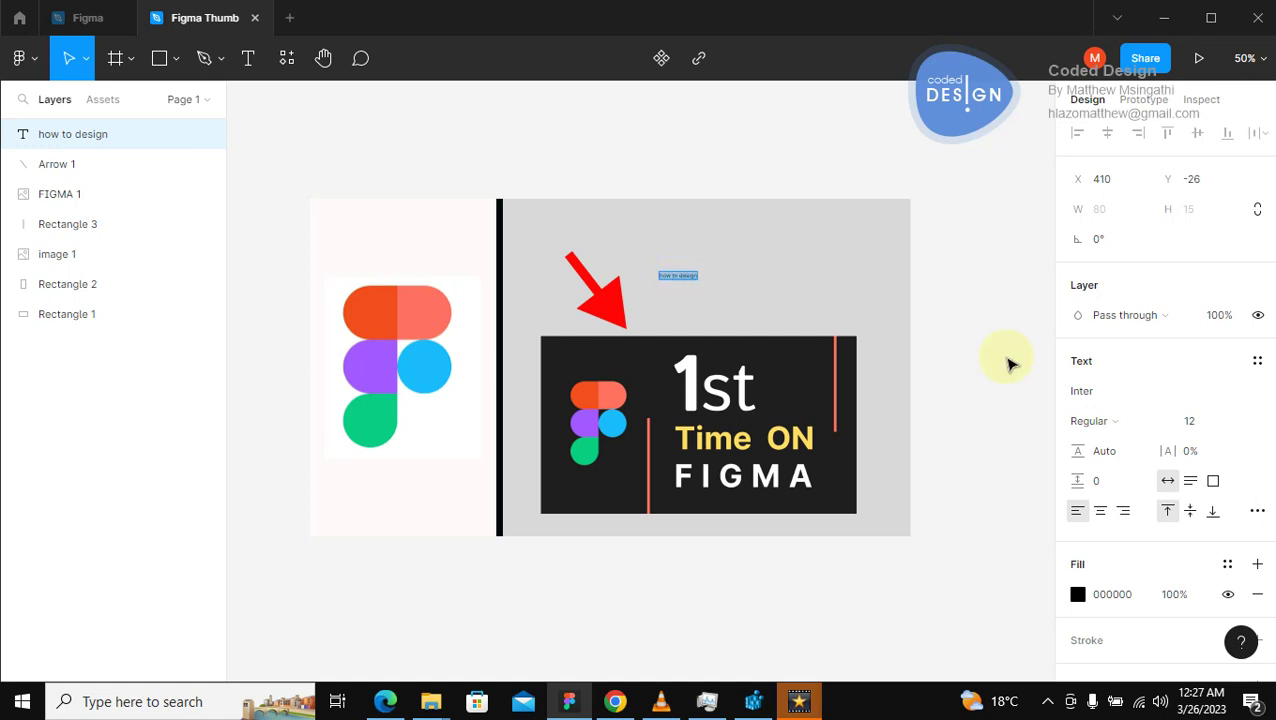
pyautogui.click(1196, 419)
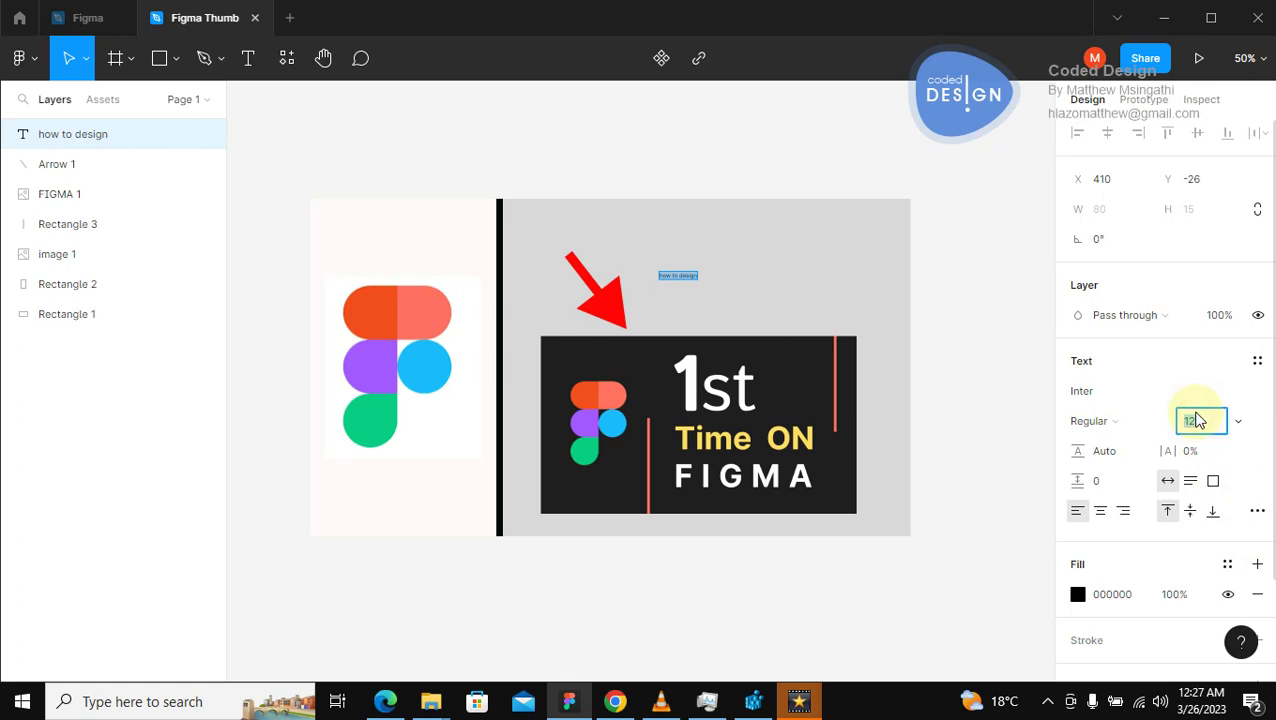
pyautogui.press('BackSpace')
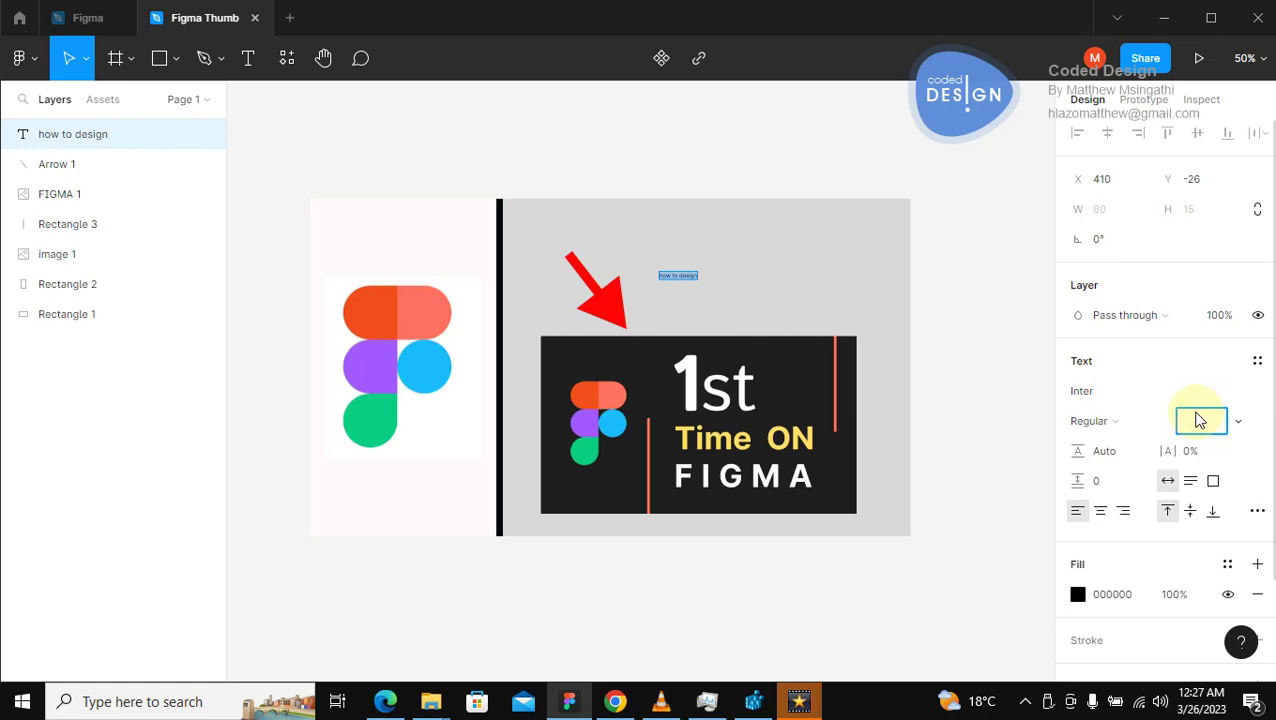
pyautogui.scroll(-3, 1200, 420)
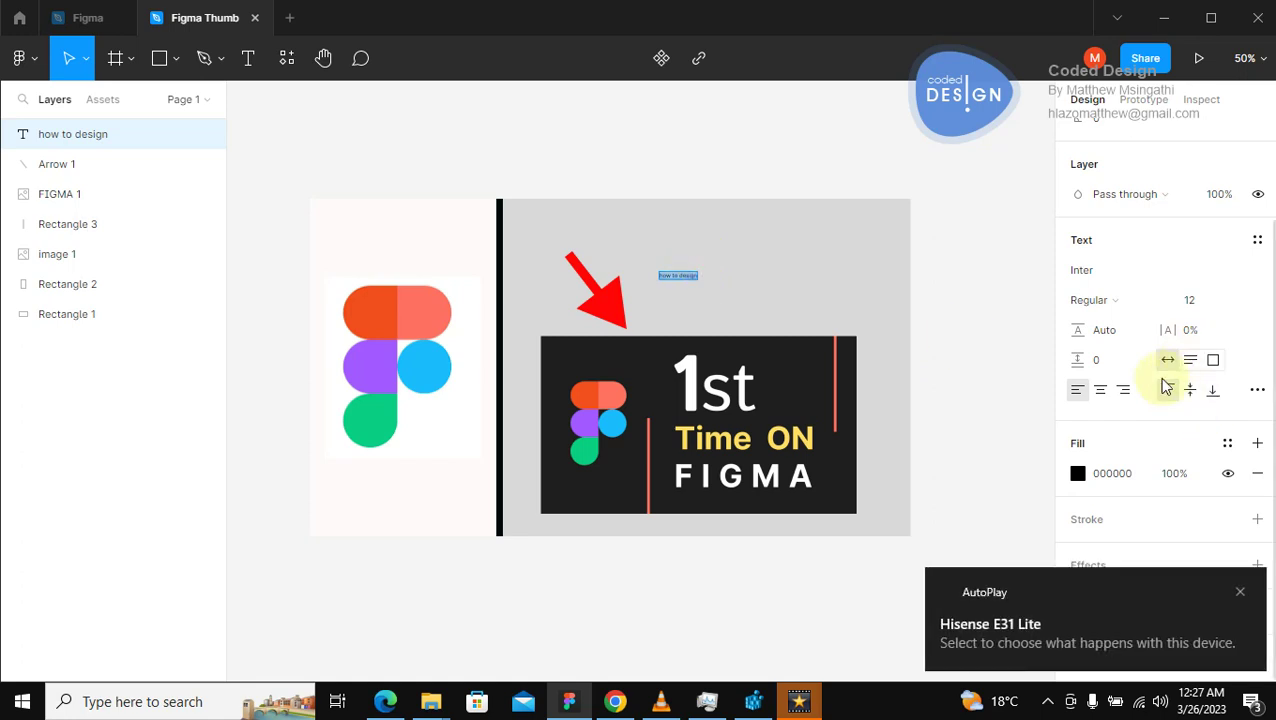
pyautogui.click(1198, 302)
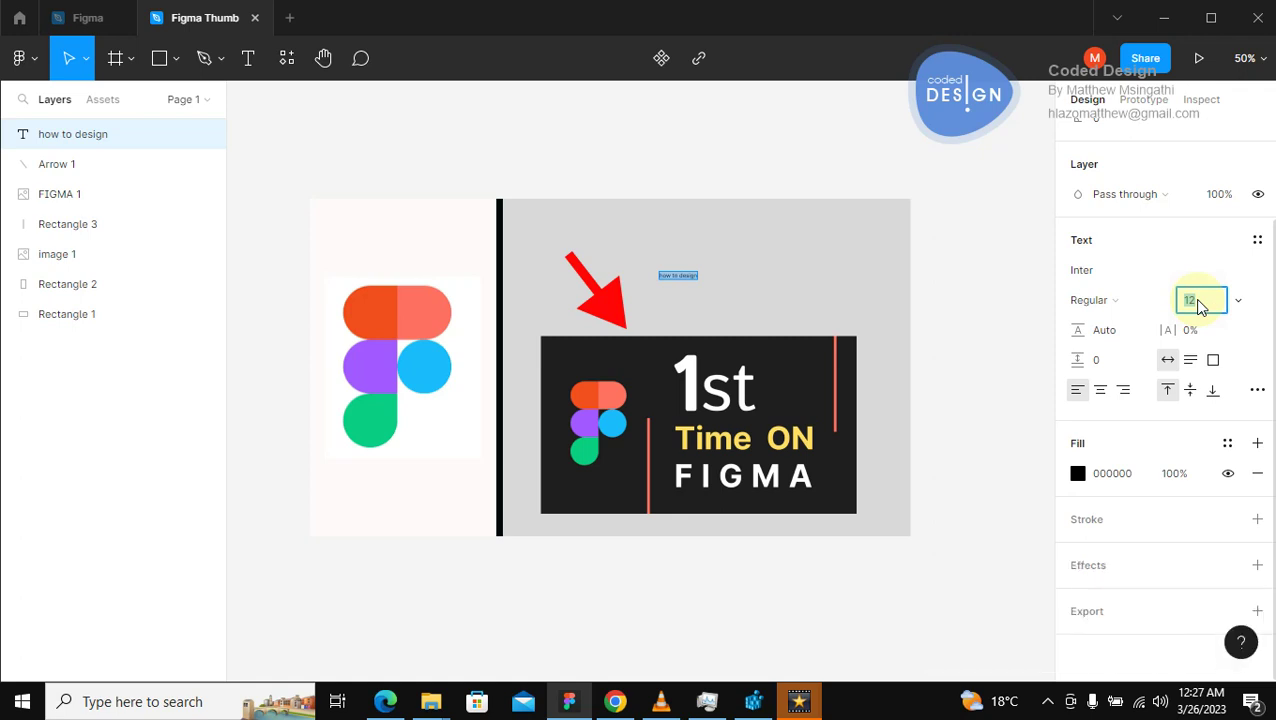
pyautogui.write('30')
pyautogui.press('Return')
pyautogui.press('Return')
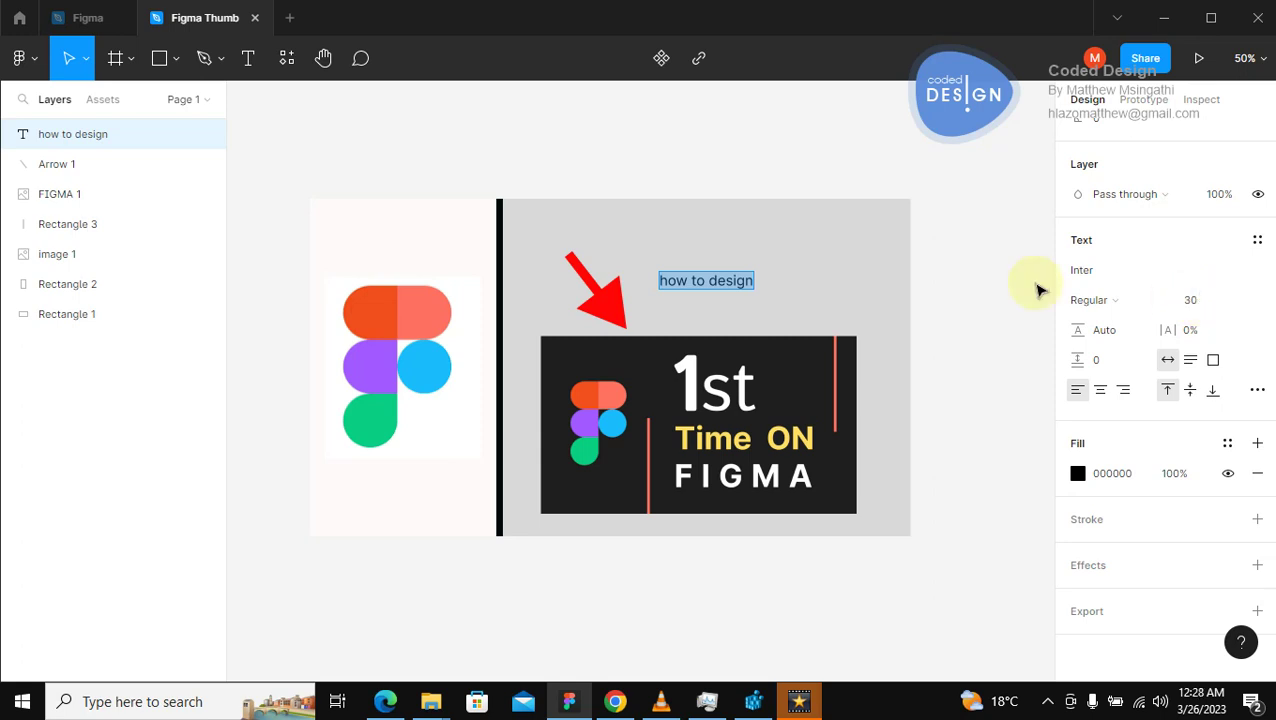
pyautogui.press('Escape')
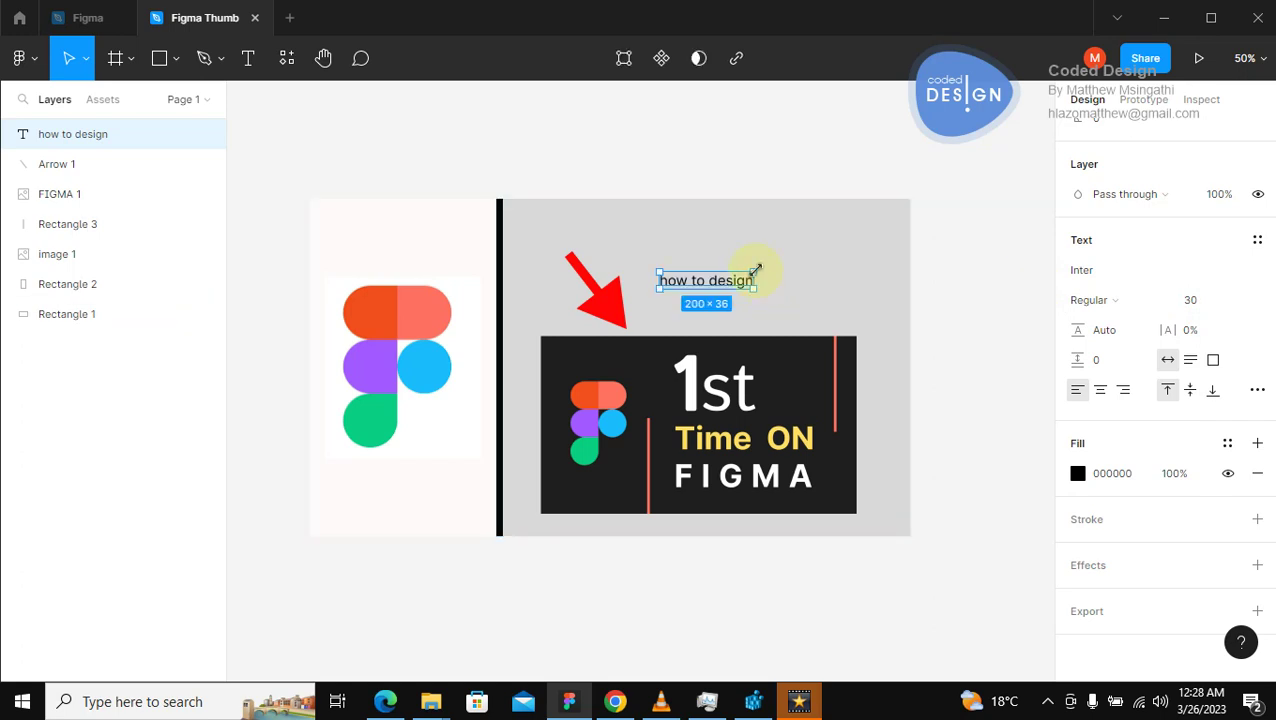
# Enlarge the "how to design" text box to about 254 × 74 and set its font size to 96.
pyautogui.moveTo(760, 264); pyautogui.dragTo(778, 252)
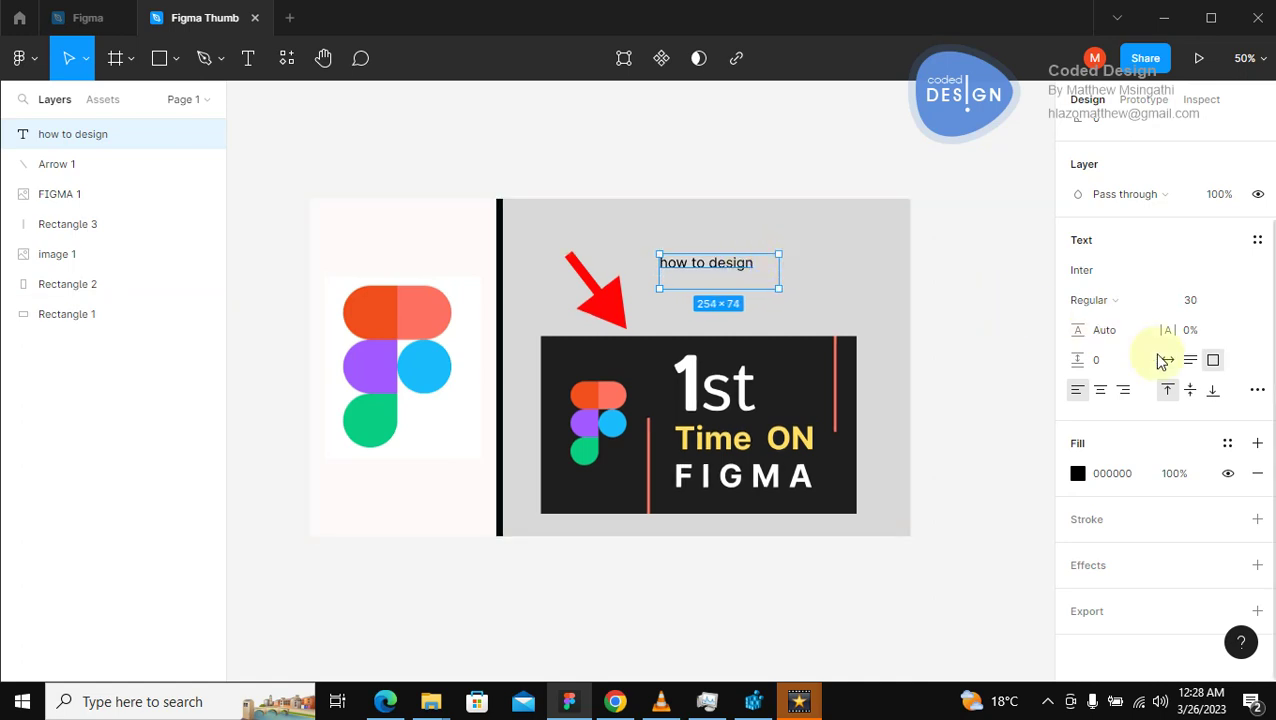
pyautogui.doubleClick(750, 265)
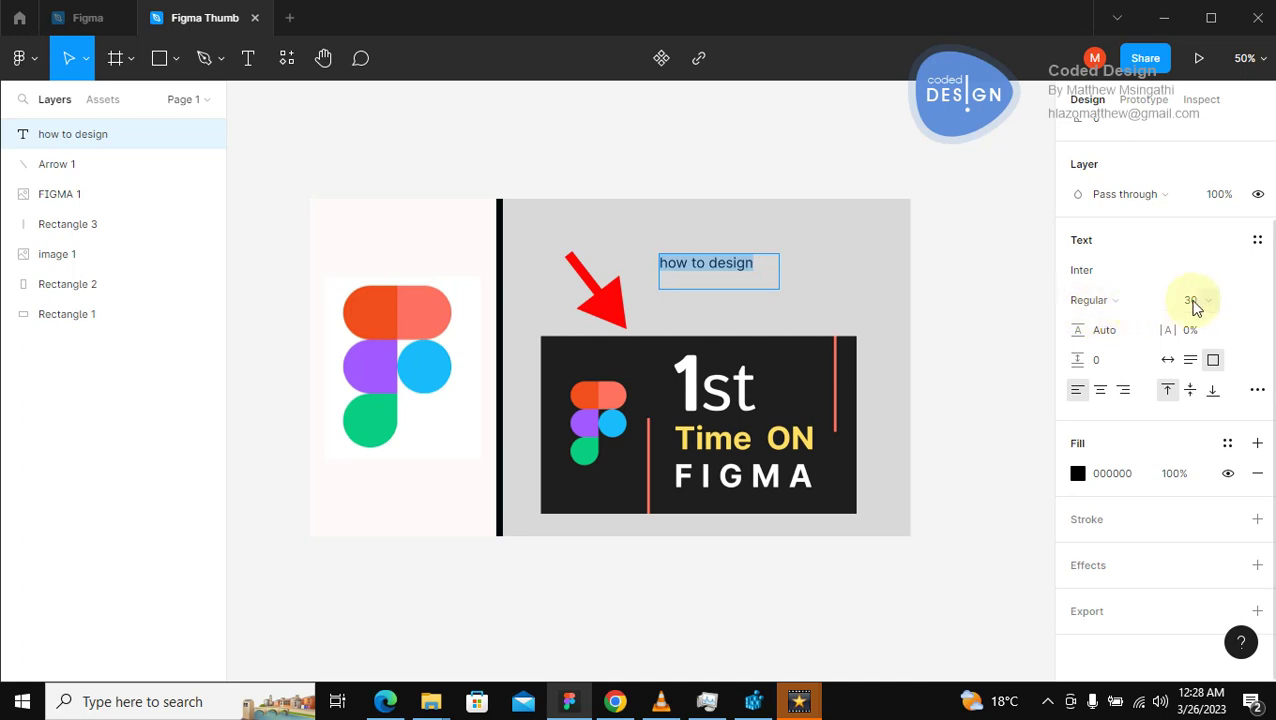
pyautogui.click(1238, 302)
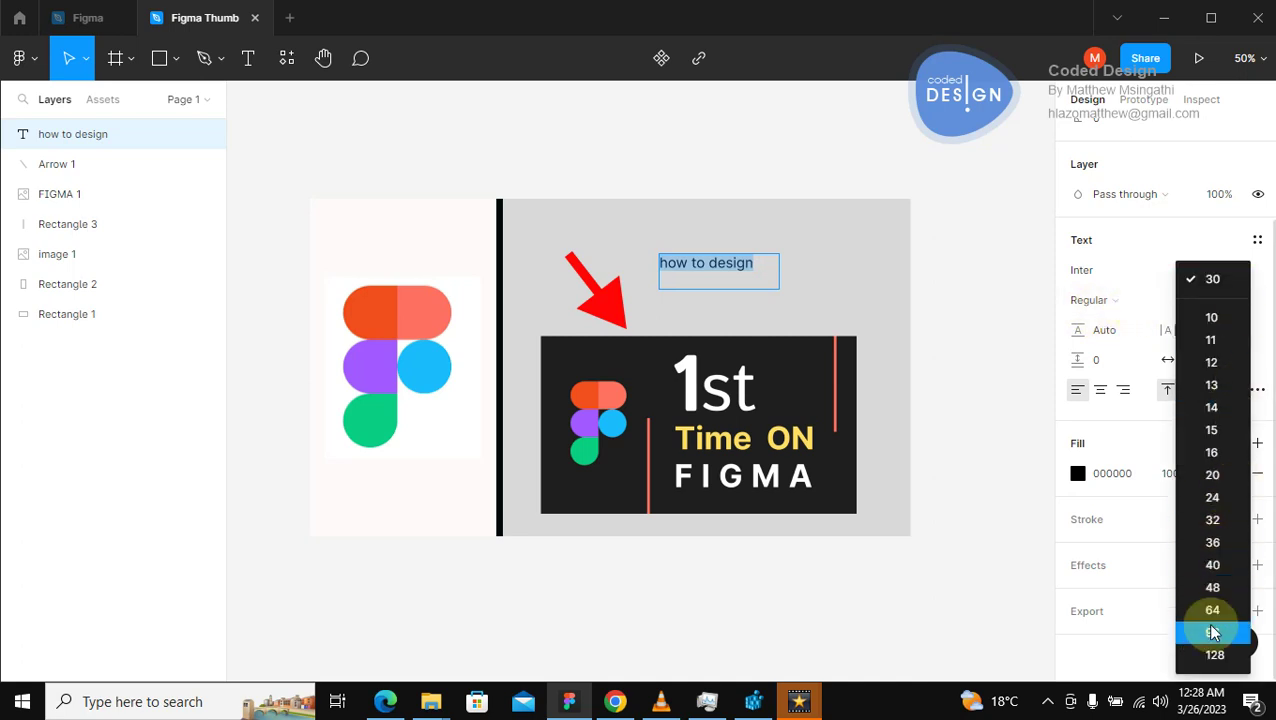
pyautogui.click(1212, 634)
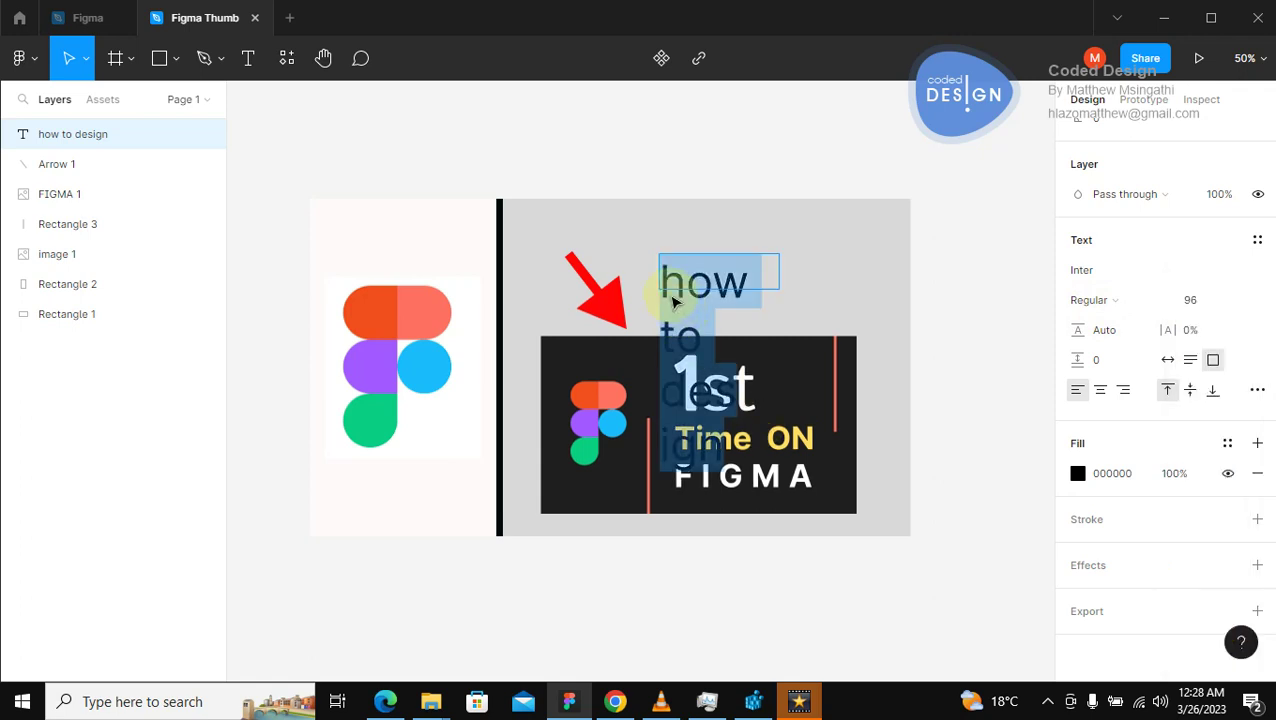
pyautogui.press('Escape')
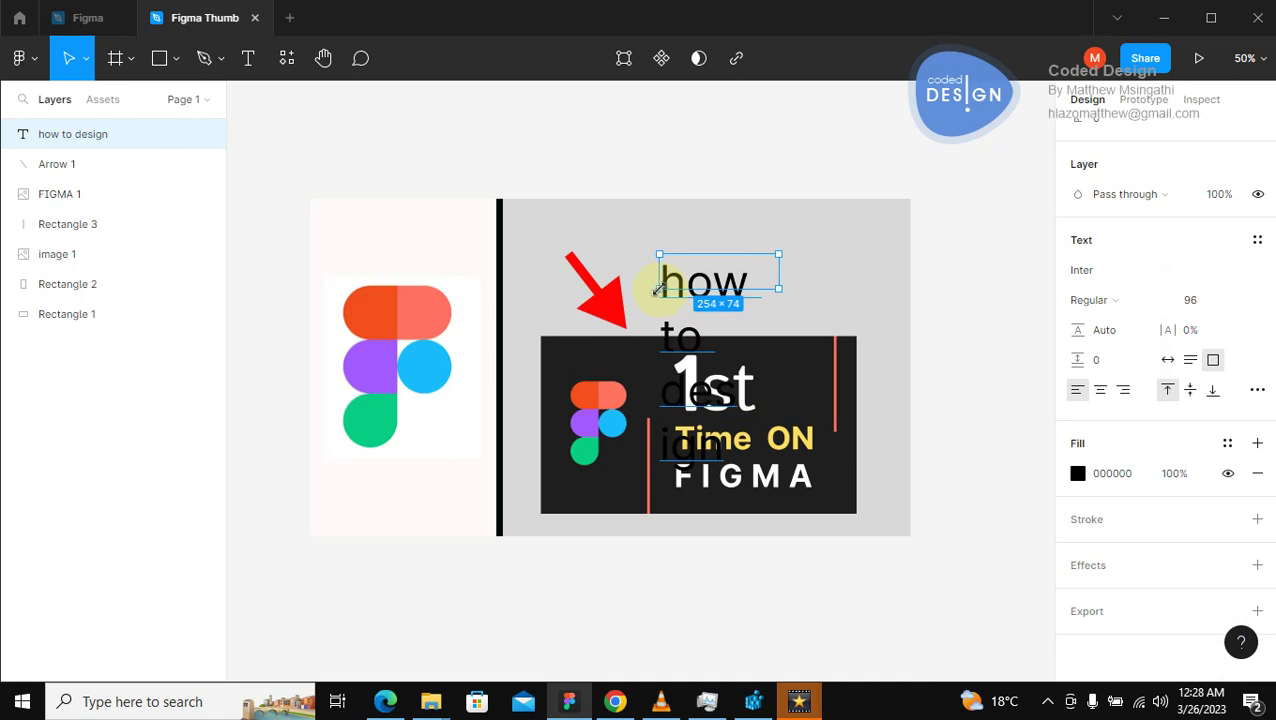
# Widen the "how to design" text box to about 606 × 80 and move it to about X 365, Y -130, clear of the arrow.
pyautogui.moveTo(657, 290); pyautogui.dragTo(592, 278)
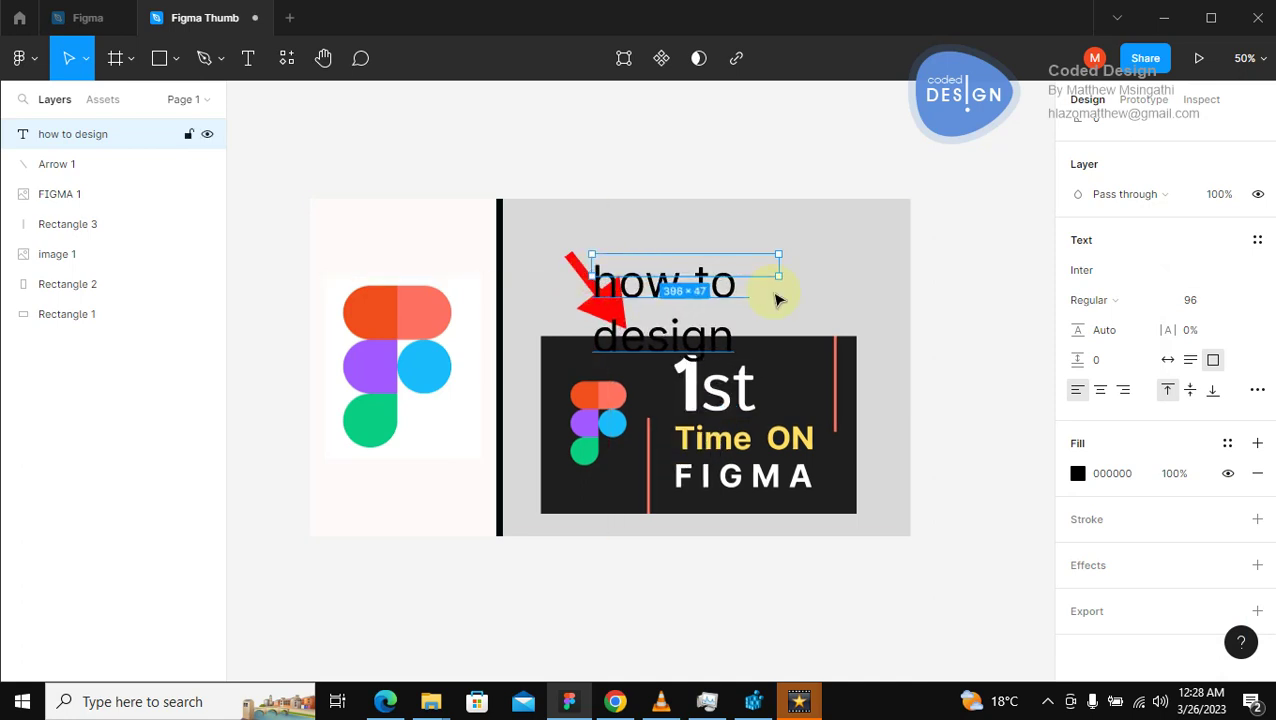
pyautogui.moveTo(777, 295); pyautogui.dragTo(876, 292)
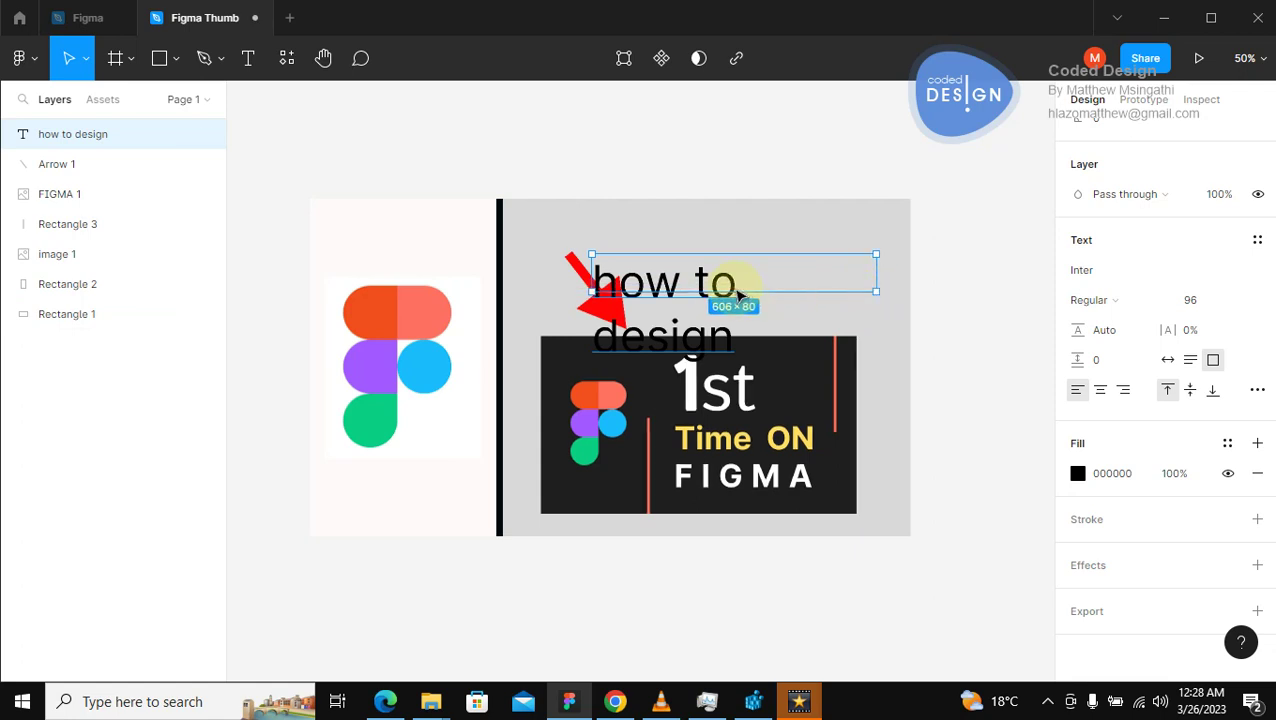
pyautogui.moveTo(732, 285); pyautogui.dragTo(786, 260)
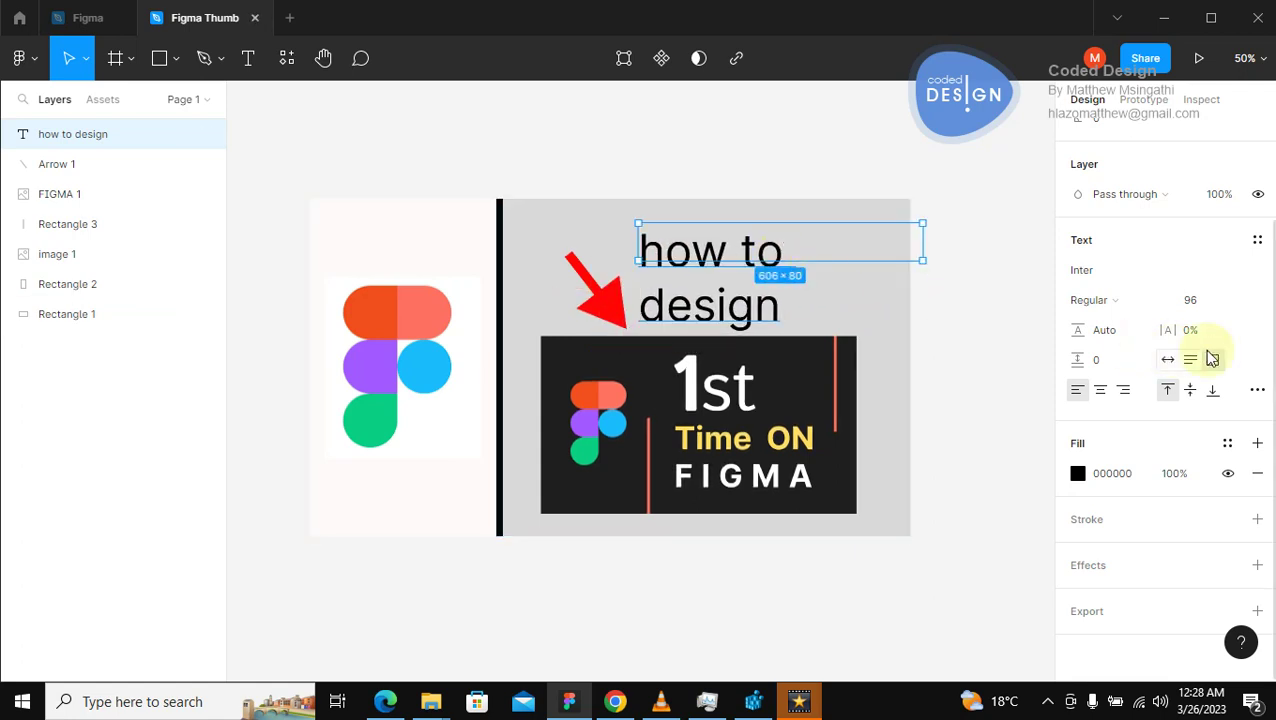
# Set the "how to design" text to Bold and change its first word to uppercase "HOW".
pyautogui.click(1127, 306)
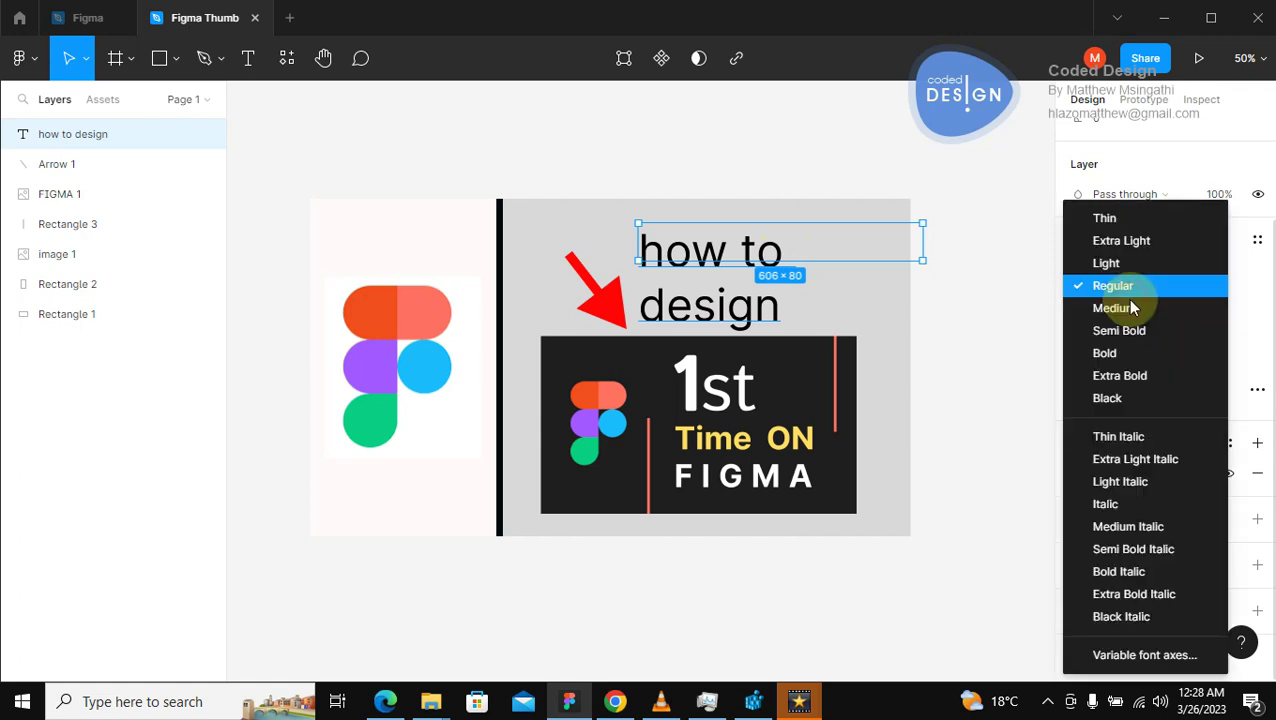
pyautogui.click(1121, 356)
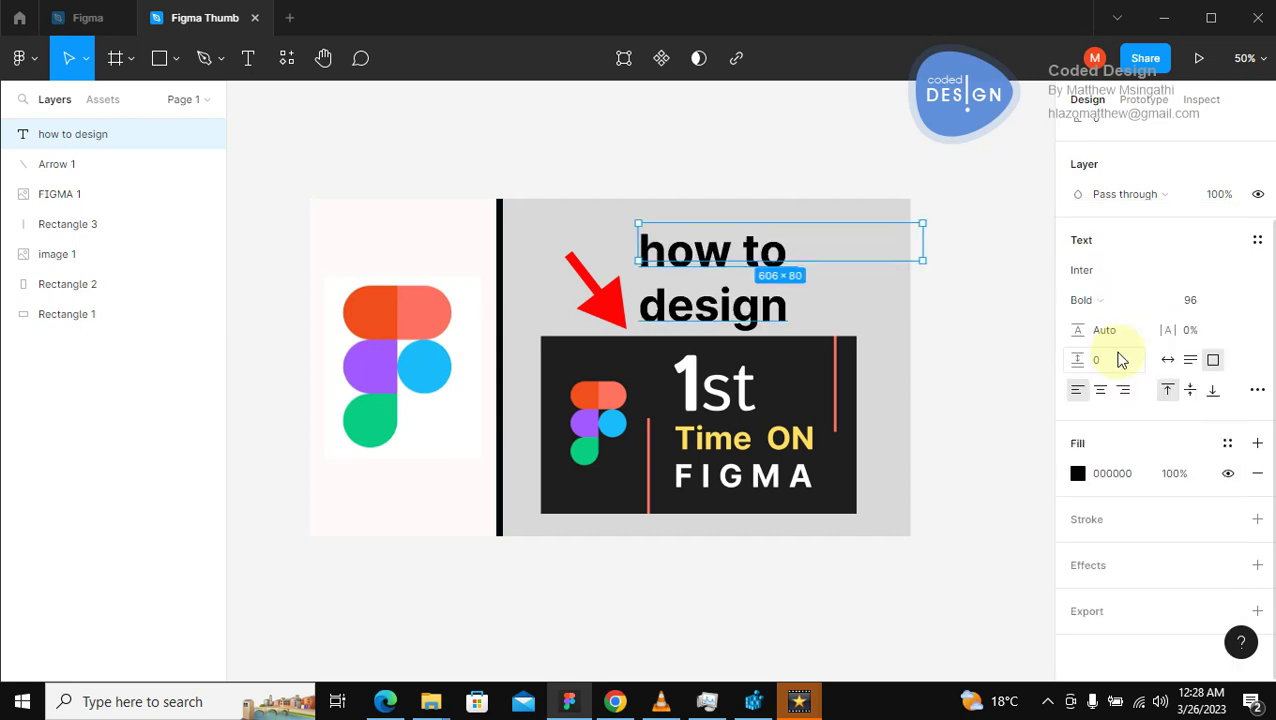
pyautogui.doubleClick(730, 251)
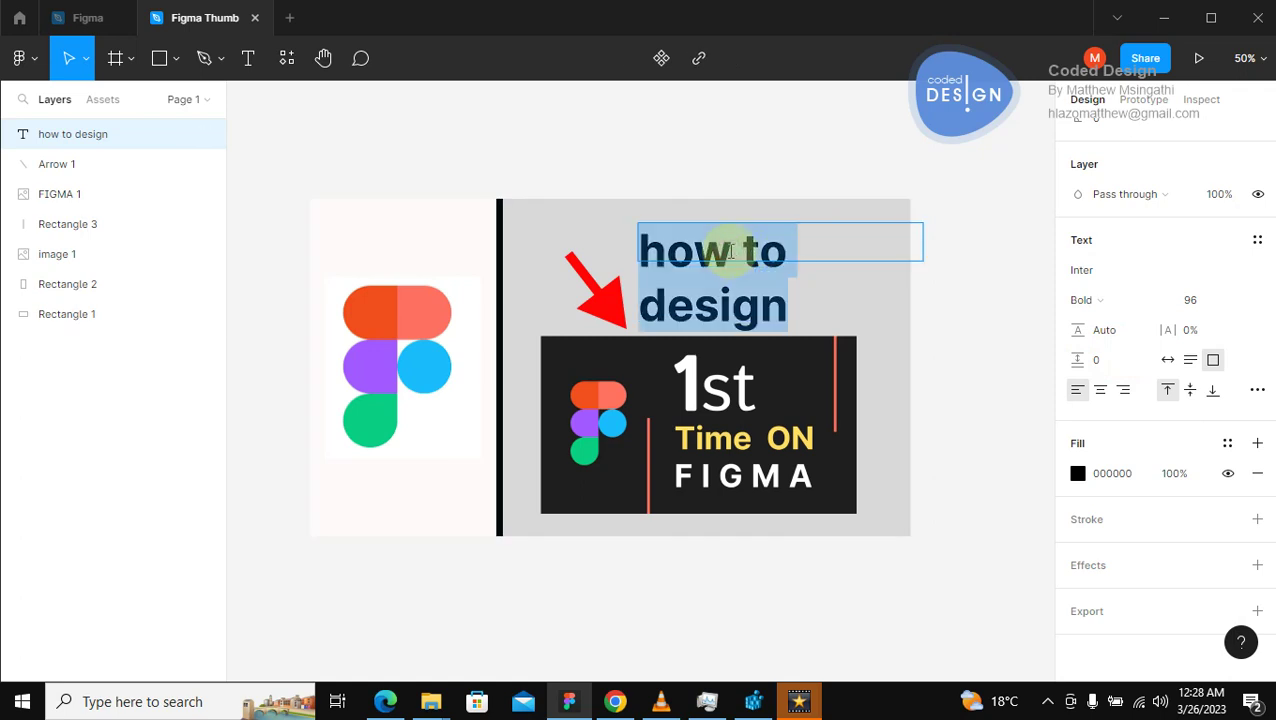
pyautogui.click(730, 251)
pyautogui.press('BackSpace')
pyautogui.press('BackSpace')
pyautogui.press('BackSpace')
pyautogui.press('BackSpace')
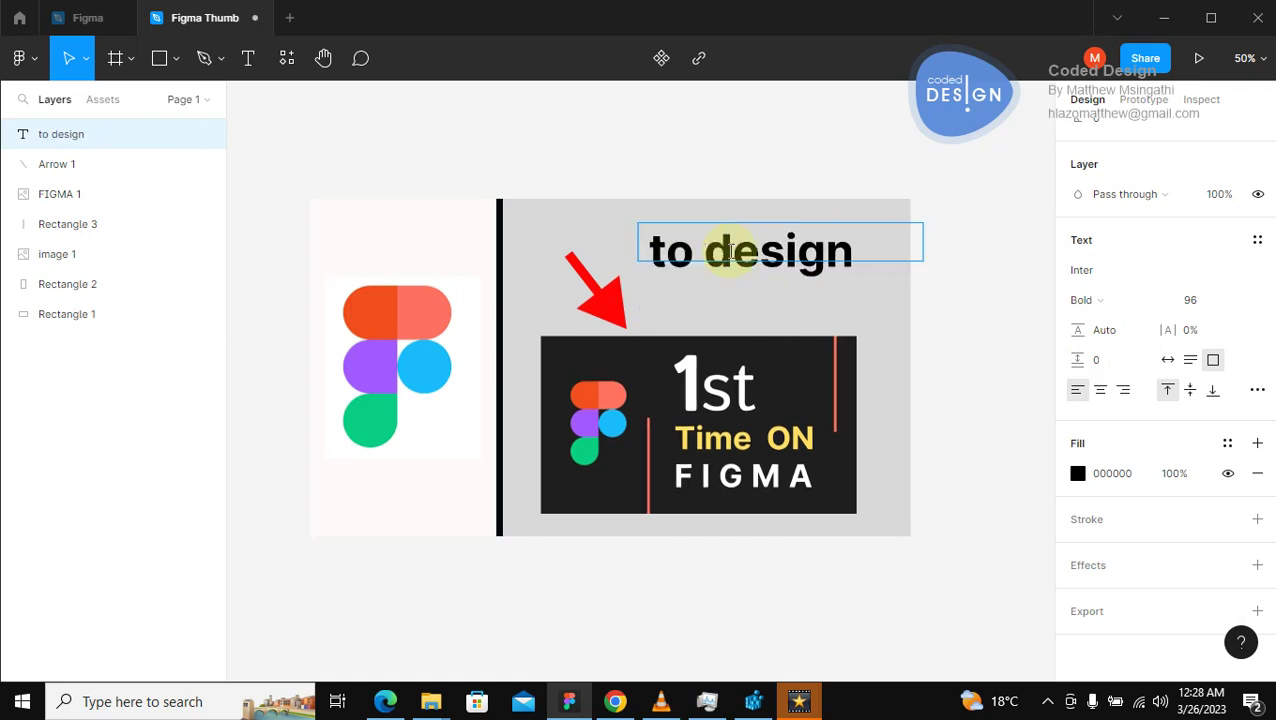
pyautogui.write('HOW')
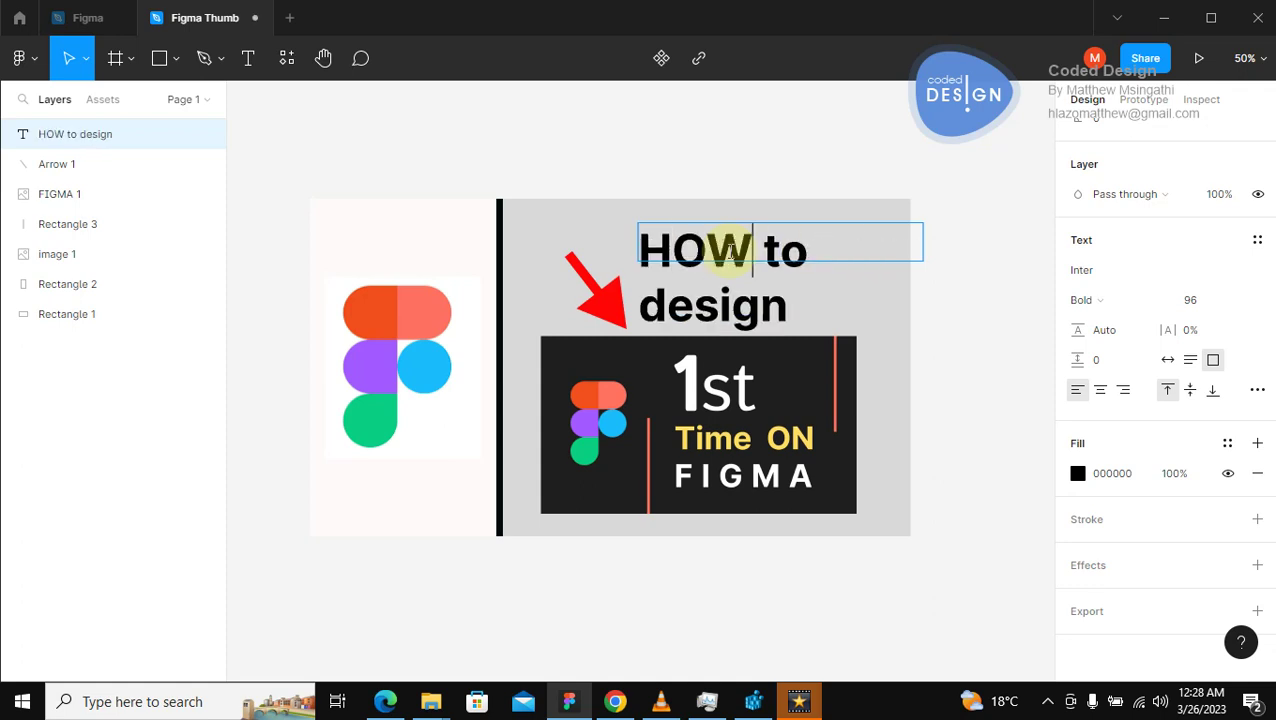
pyautogui.tripleClick(790, 316)
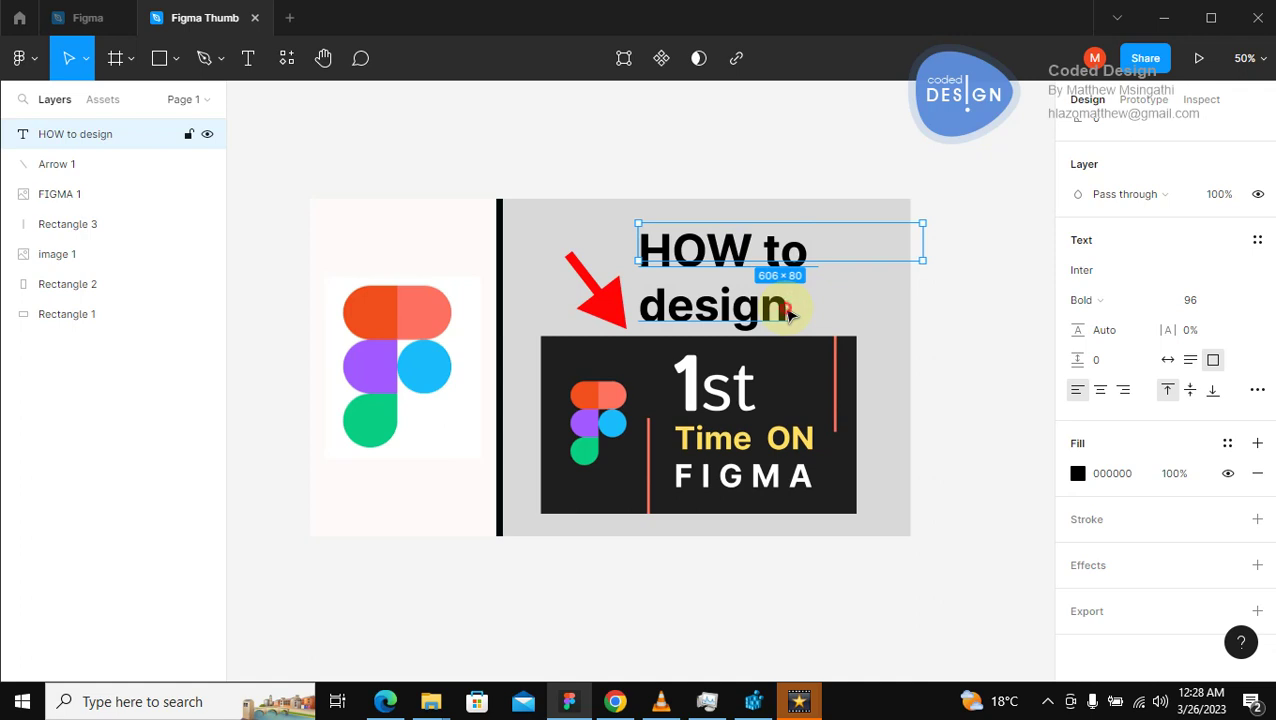
pyautogui.doubleClick(788, 314)
pyautogui.press('Escape')
pyautogui.doubleClick(786, 314)
pyautogui.press('Escape')
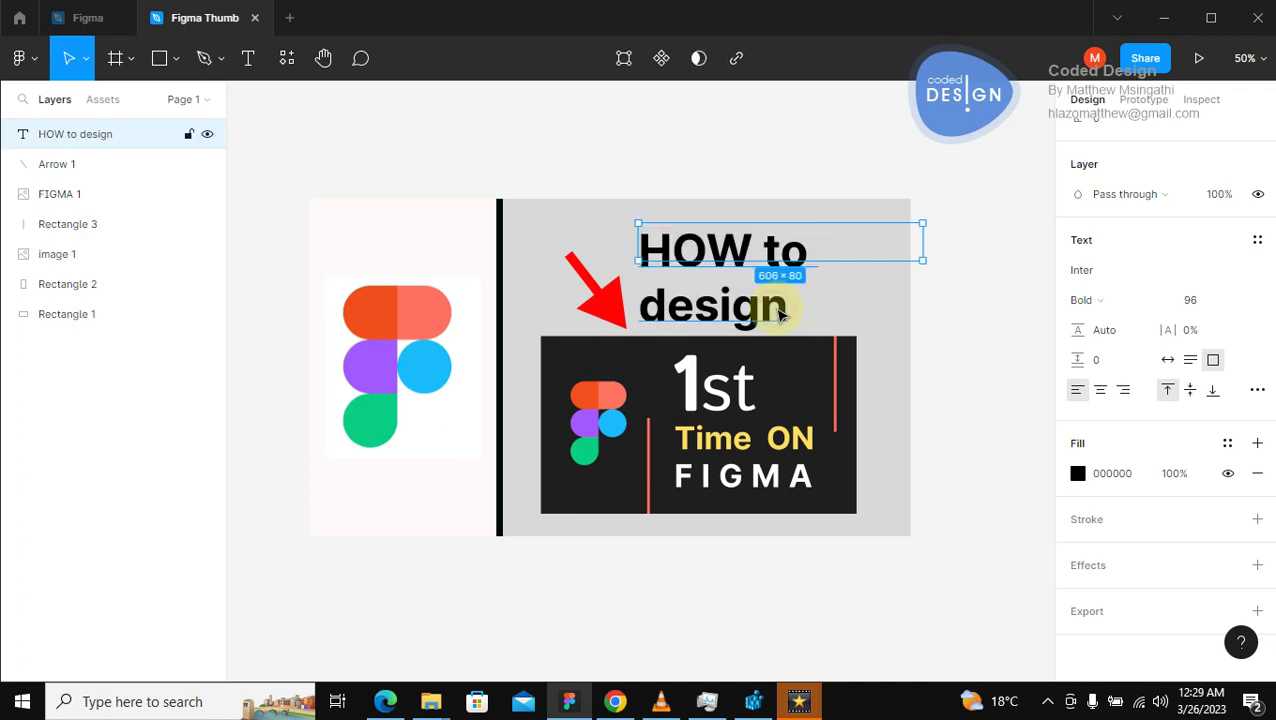
pyautogui.press('Delete')
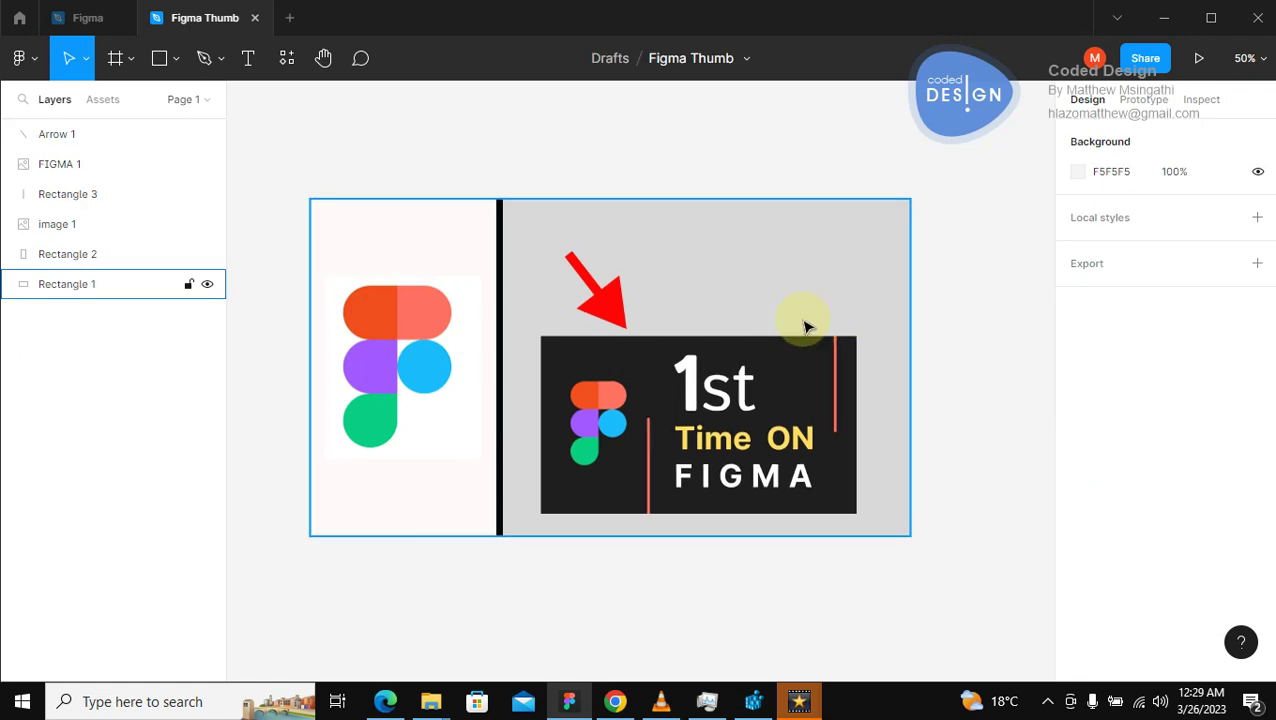
pyautogui.hotkey('ctrl', 'z')
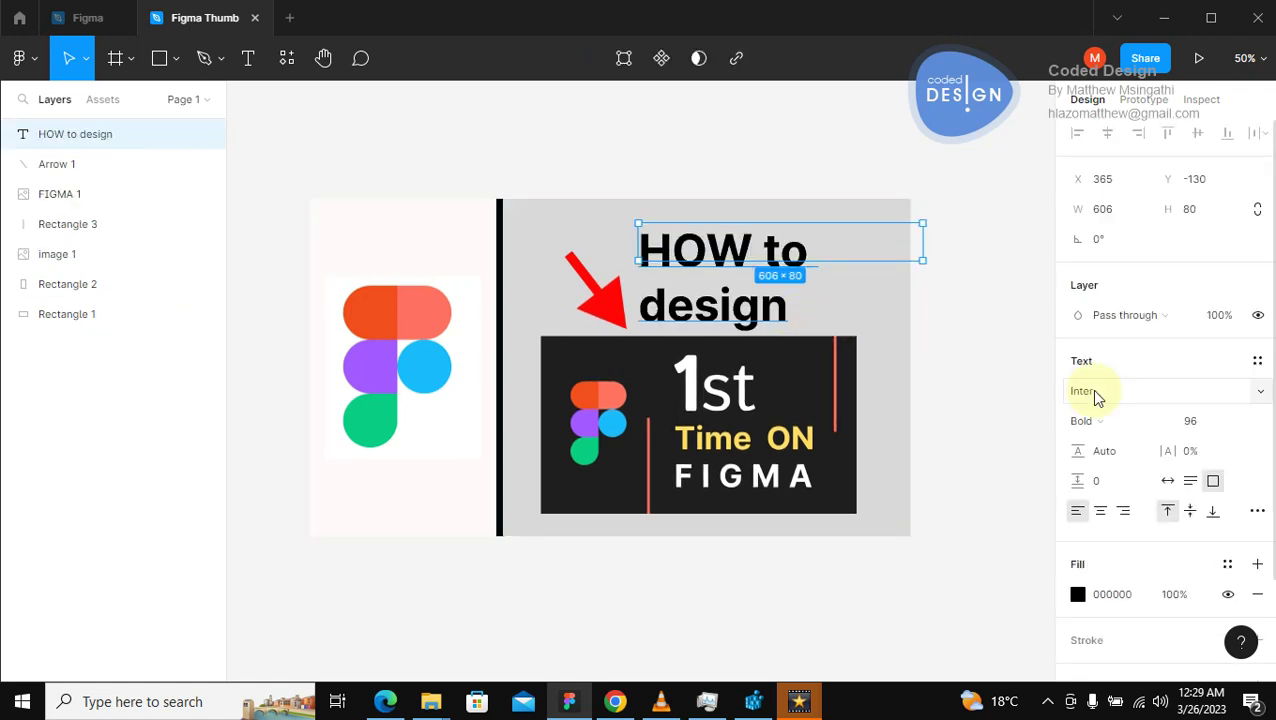
# Set the font size of the "HOW to design" text to 64.
pyautogui.doubleClick(807, 256)
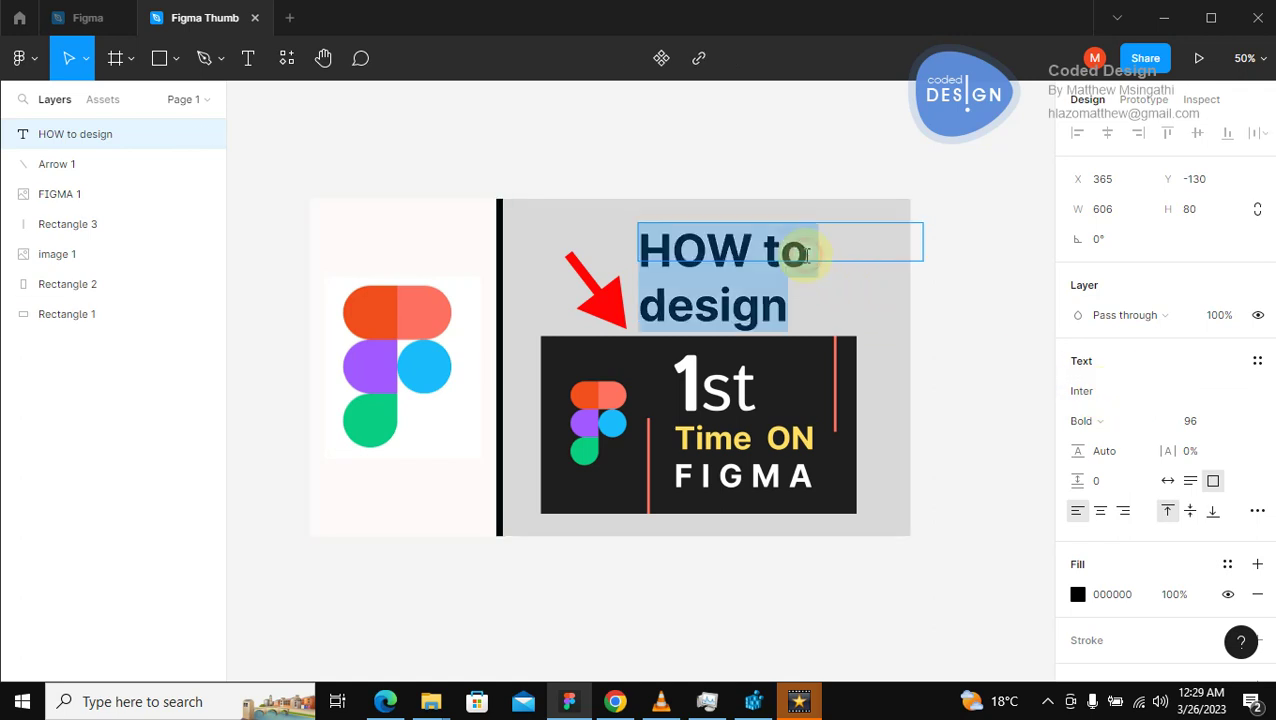
pyautogui.click(1240, 426)
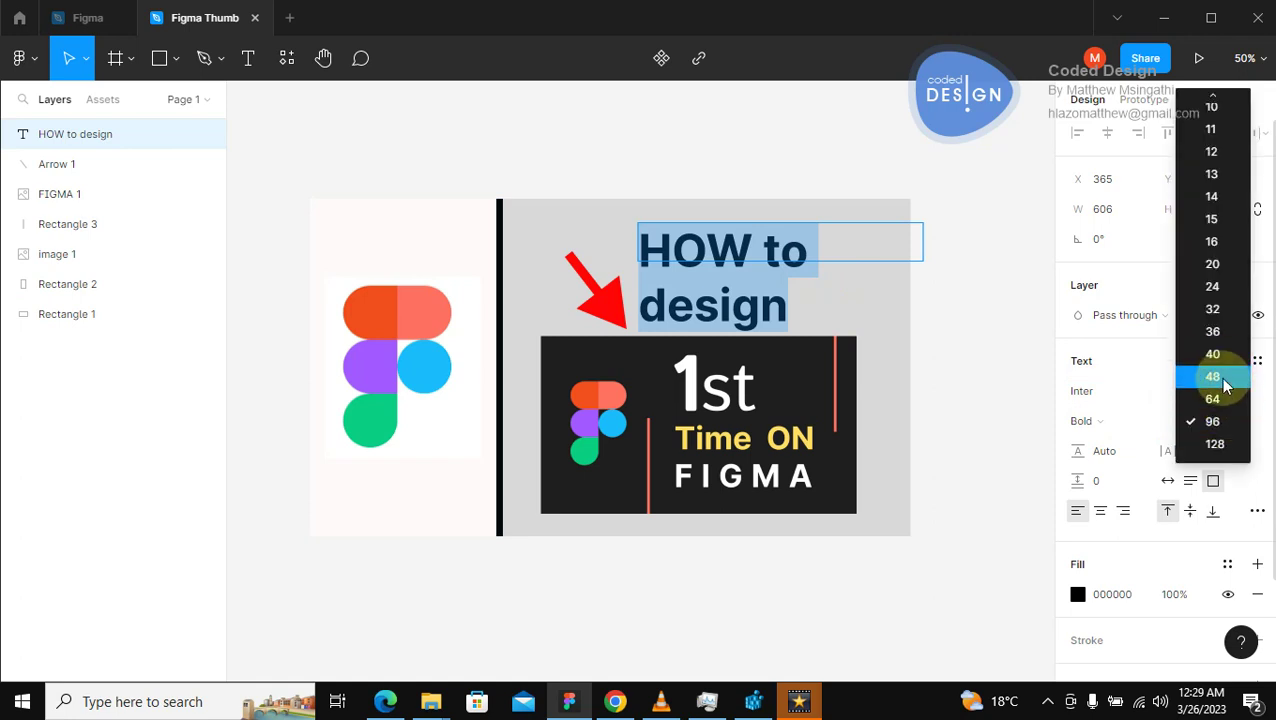
pyautogui.click(1213, 399)
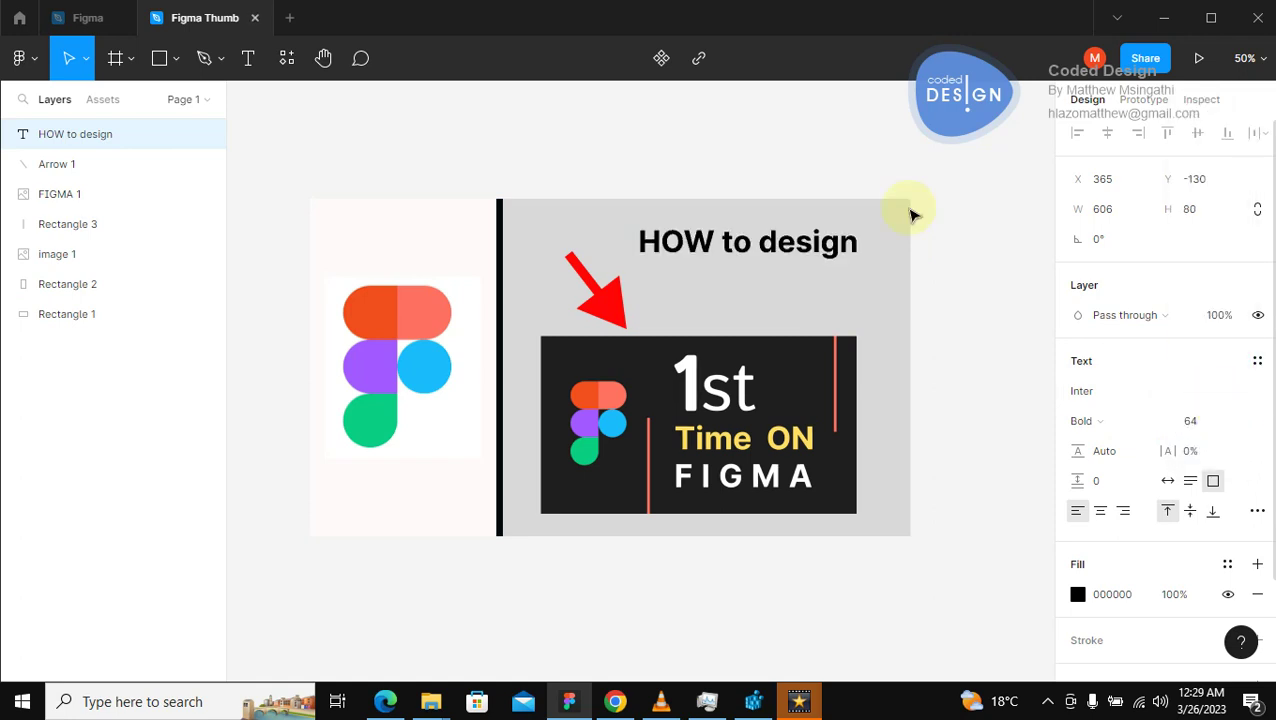
# Insert a line break before "design" in the "HOW to design" text.
pyautogui.doubleClick(797, 250)
pyautogui.click(760, 244)
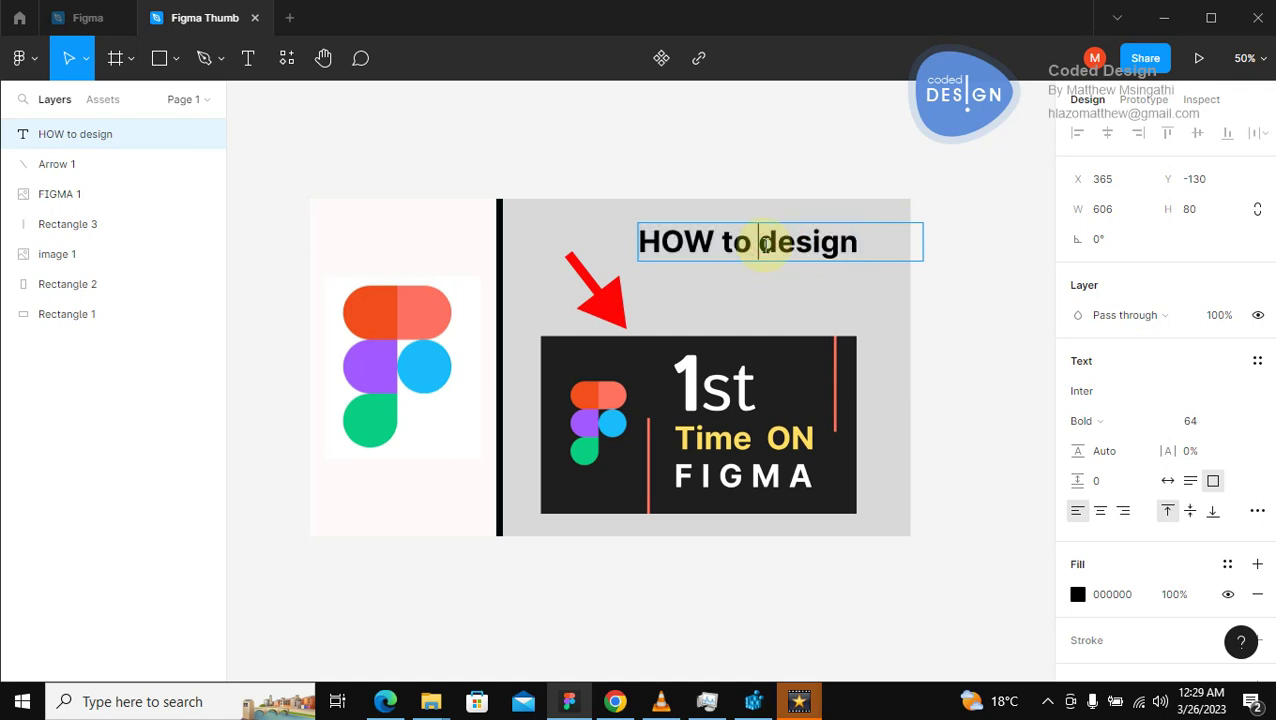
pyautogui.press('Return')
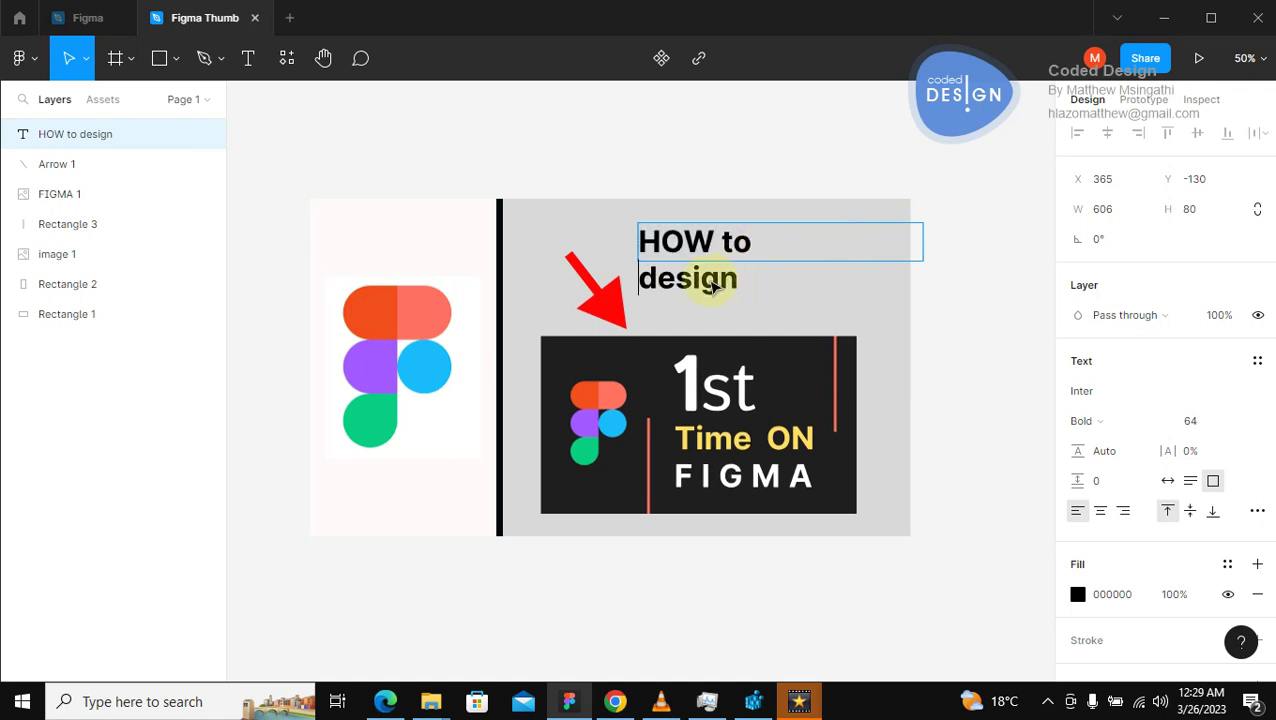
pyautogui.press('Escape')
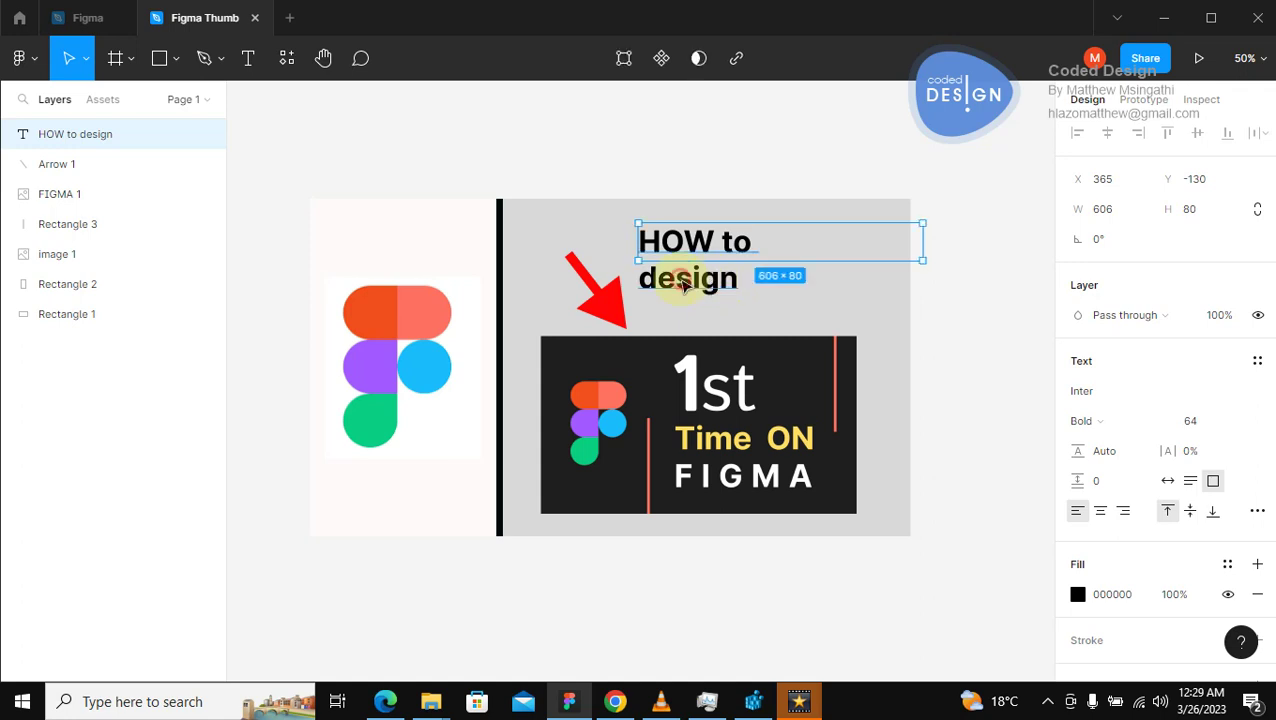
# Replace the entire "HOW to design" text with "HOW".
pyautogui.doubleClick(737, 286)
pyautogui.press('Escape')
pyautogui.hotkey('ctrl', 'a')
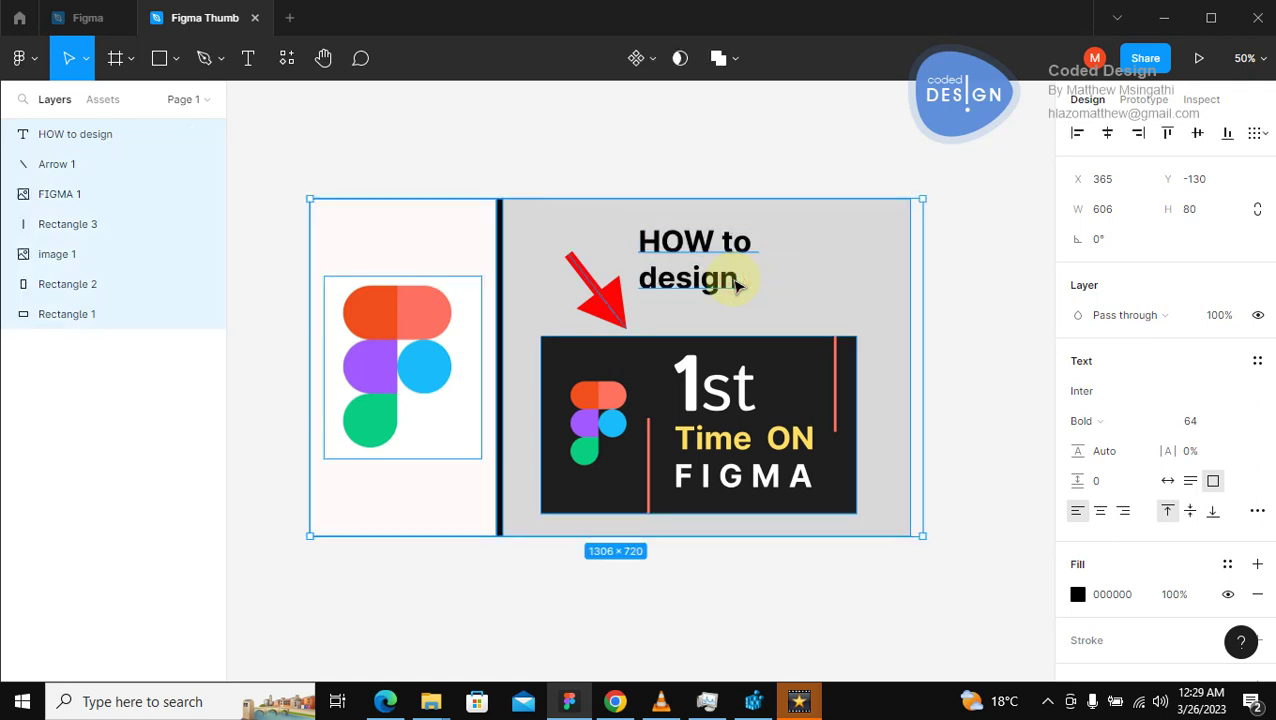
pyautogui.doubleClick(716, 287)
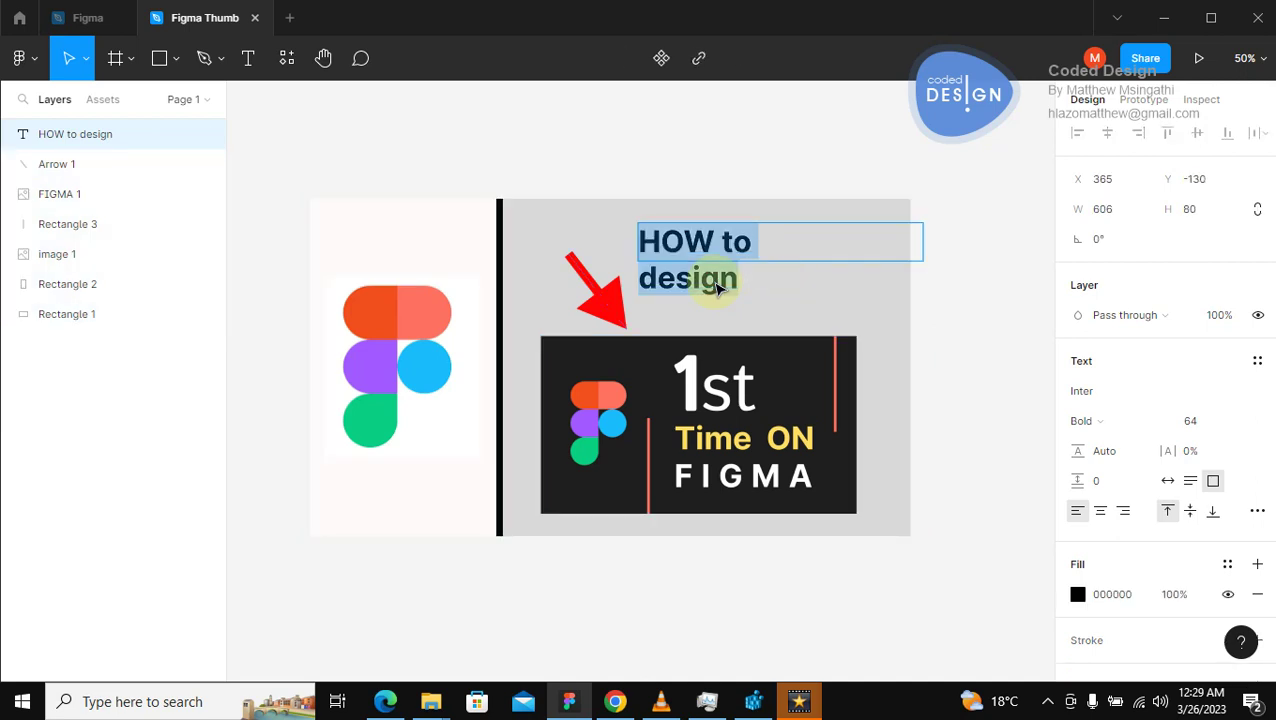
pyautogui.write('HOW')
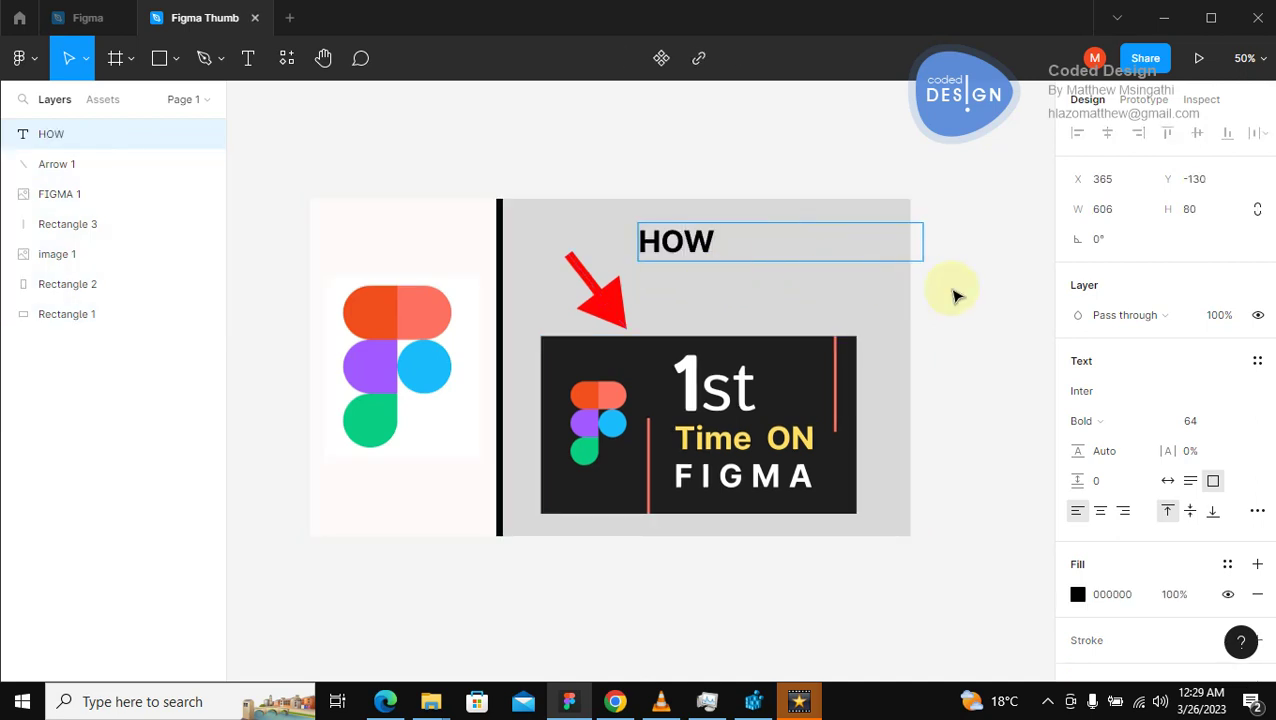
# Shrink the "HOW" text box to about 233 × 76 and move it to about X 449, Y -140.
pyautogui.press('Escape')
pyautogui.moveTo(925, 261); pyautogui.dragTo(748, 245)
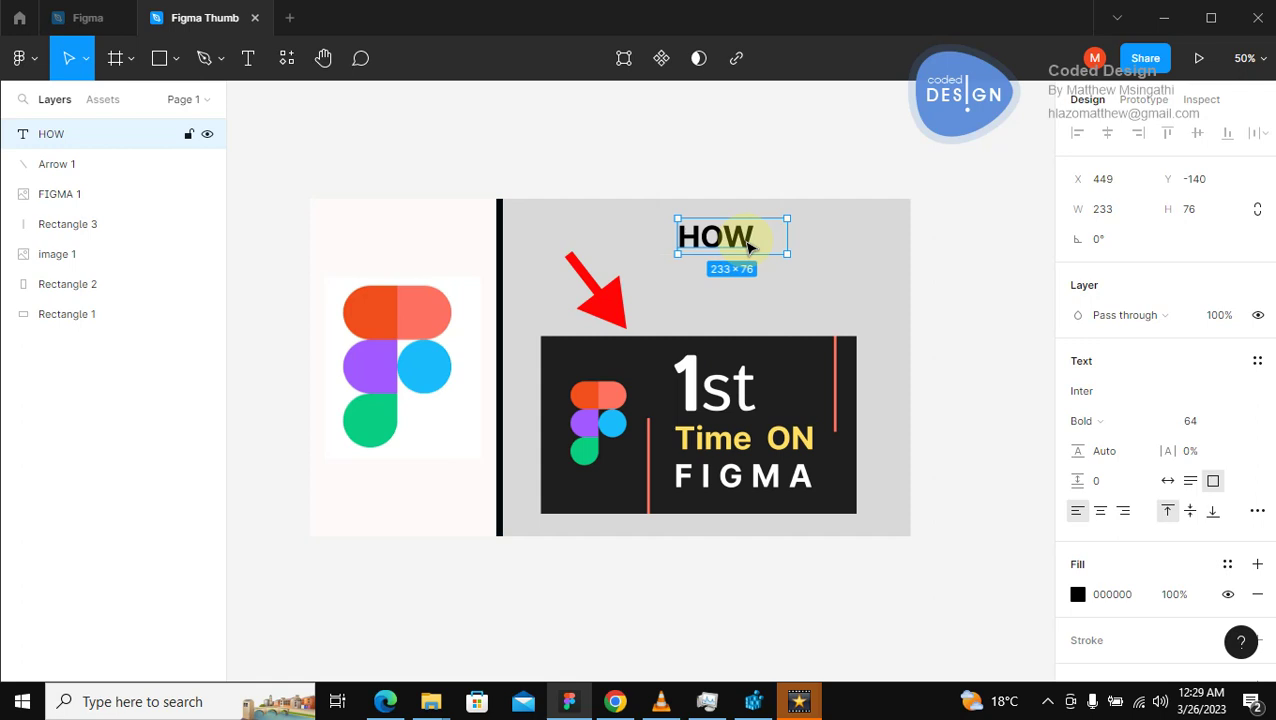
# Set the font size of the "HOW" text to 128.
pyautogui.click(1240, 424)
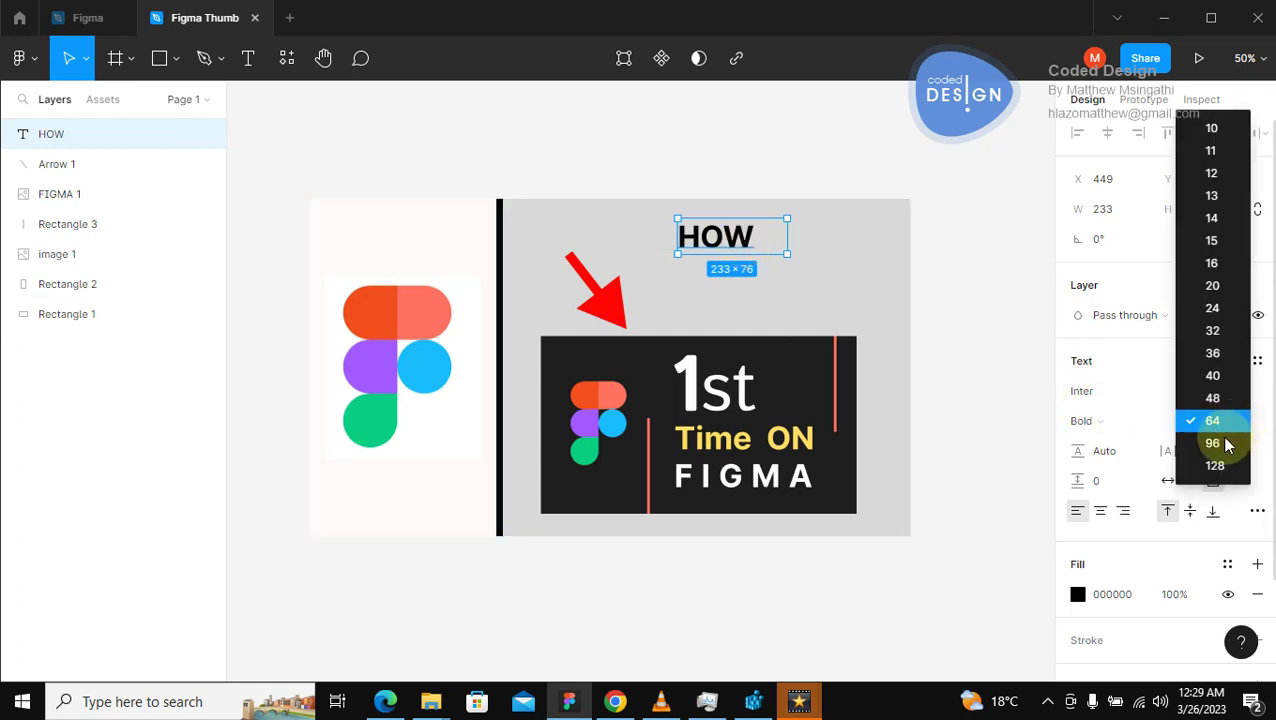
pyautogui.click(1214, 468)
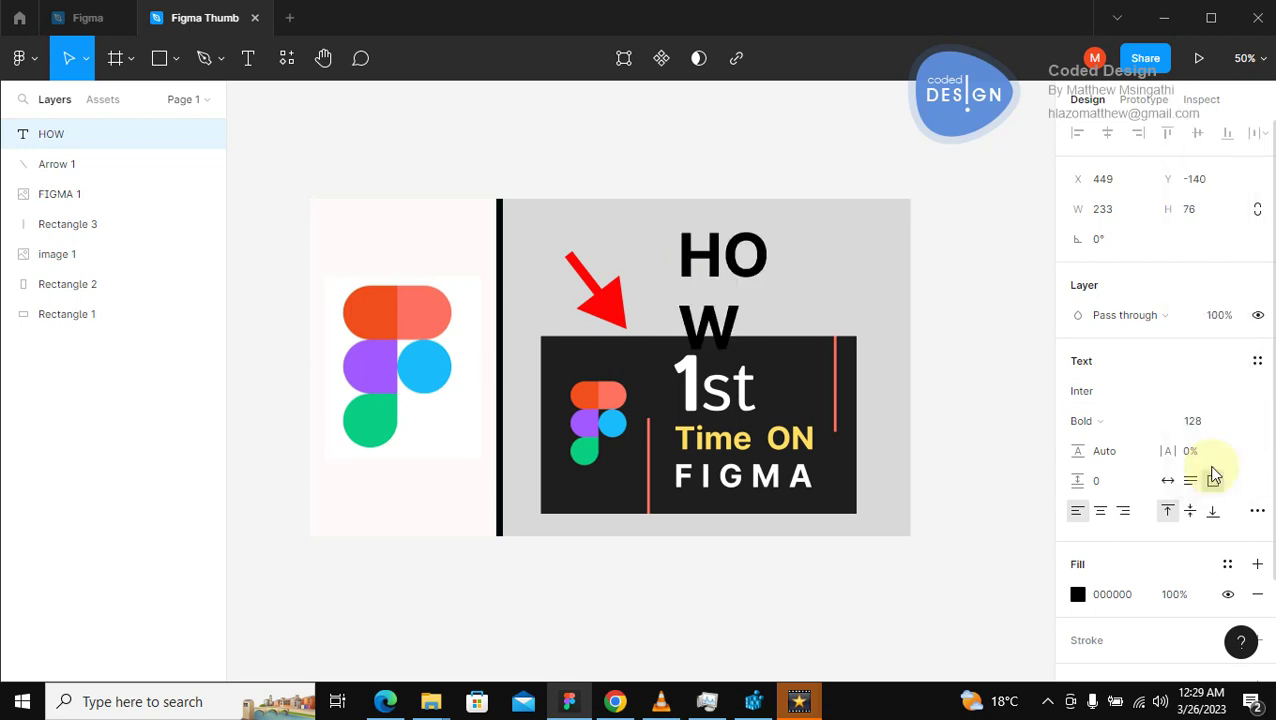
pyautogui.click(1213, 479)
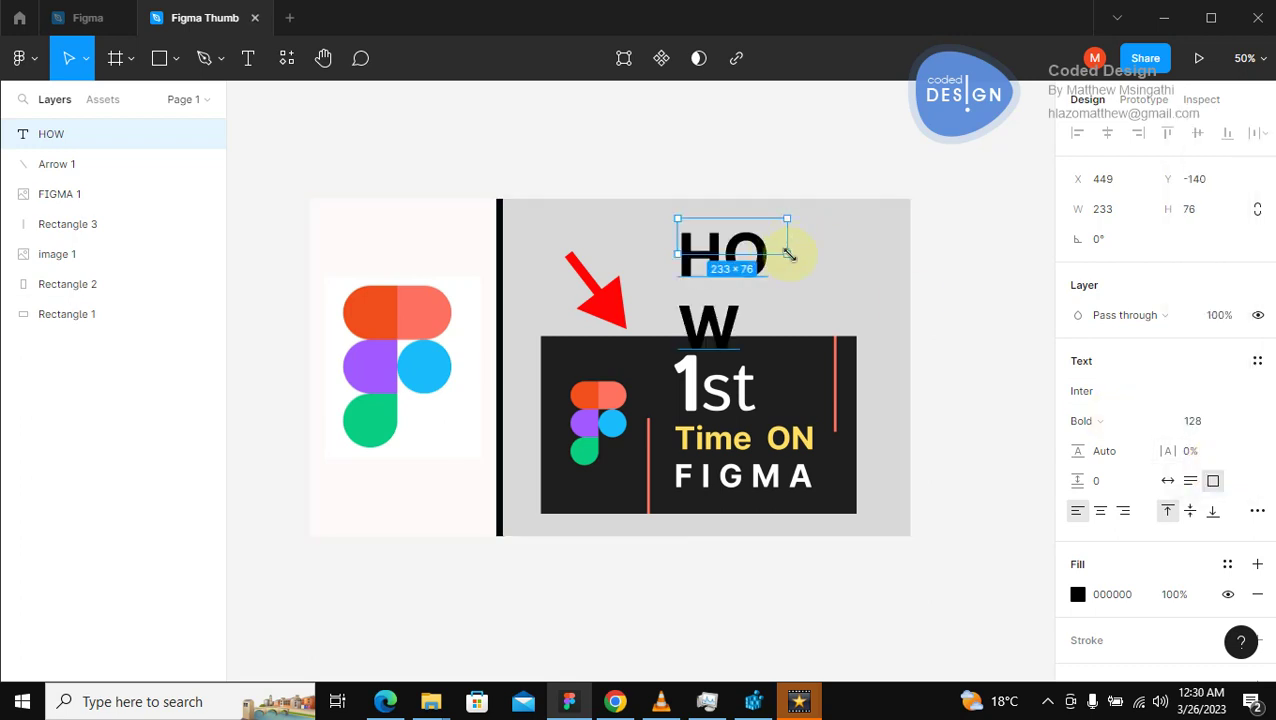
# Widen the "HOW" text box to about 525 and move it to about X 405, Y -141.
pyautogui.moveTo(788, 254); pyautogui.dragTo(881, 254)
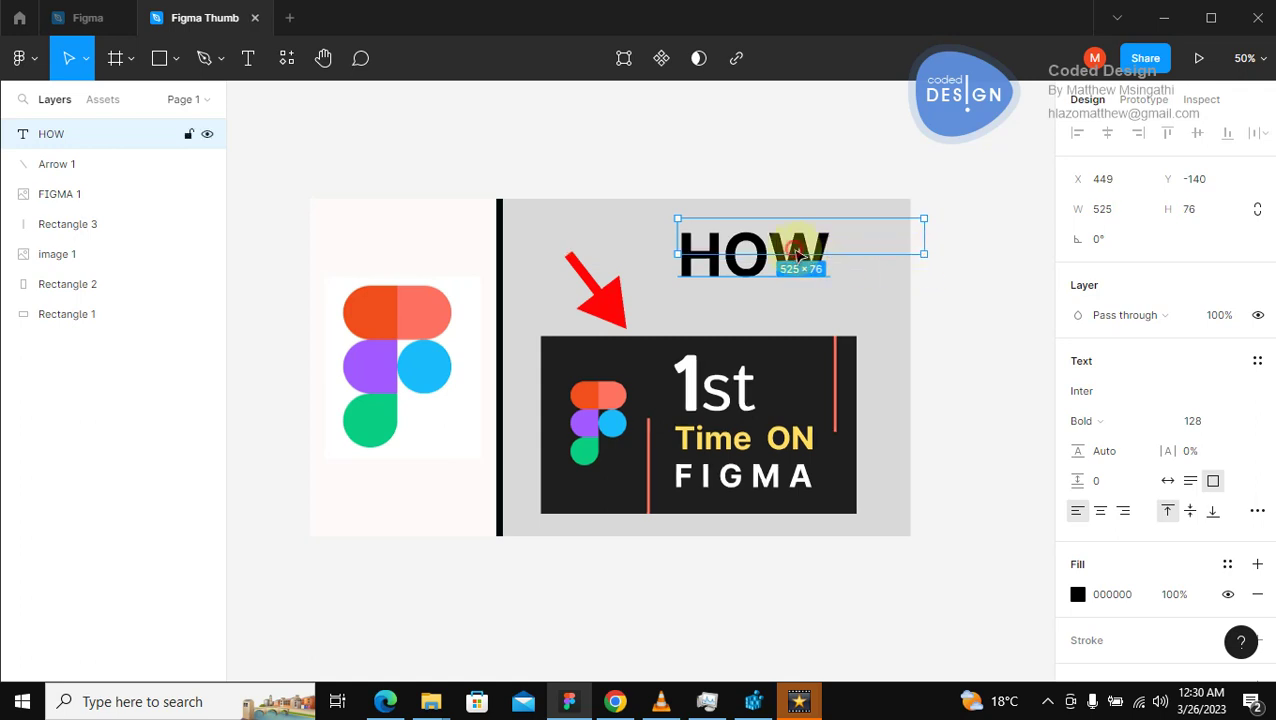
pyautogui.moveTo(800, 256); pyautogui.dragTo(776, 251)
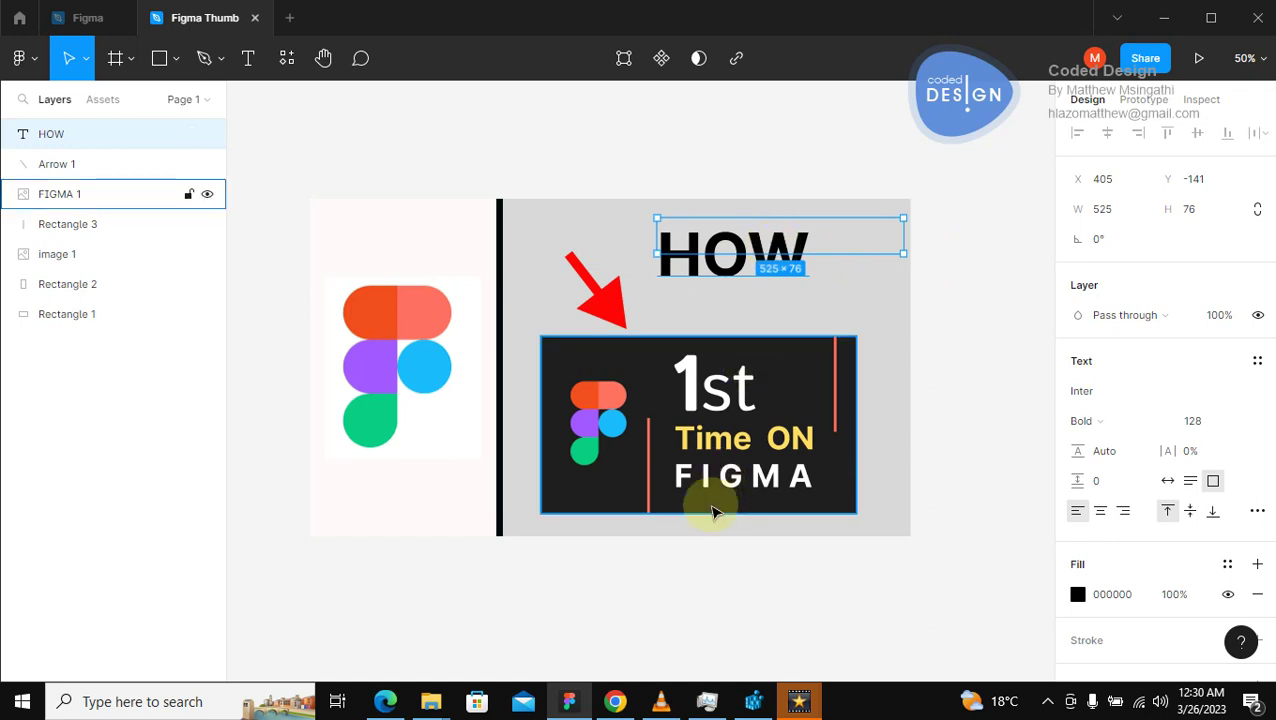
# Fill the "HOW" text with the coral color FF7163 sampled from the large Figma logo.
pyautogui.click(1078, 595)
pyautogui.click(856, 478)
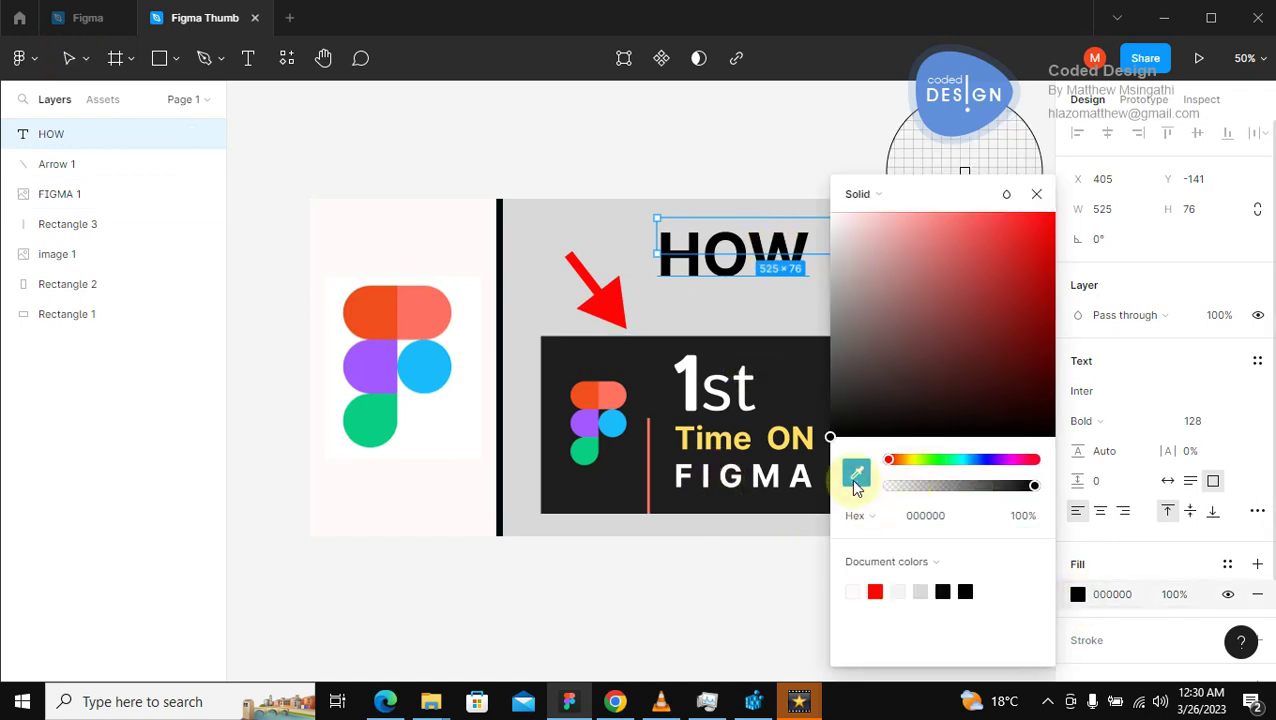
pyautogui.click(428, 314)
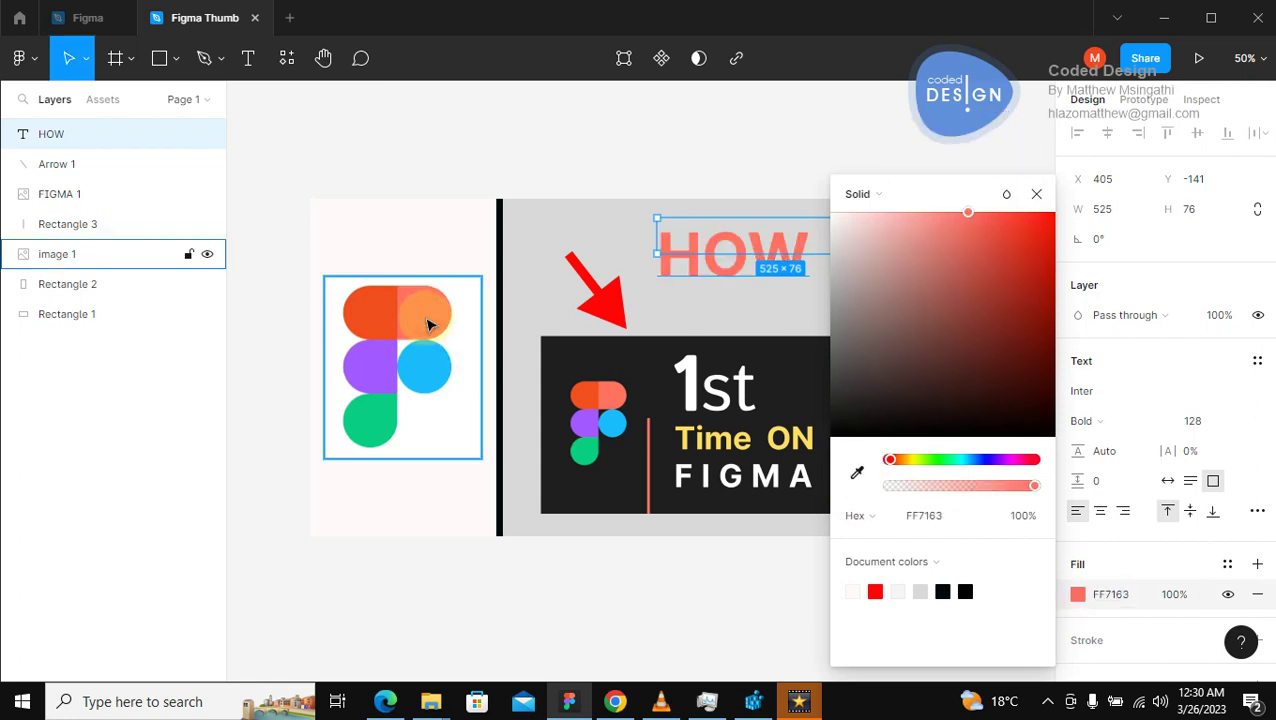
# Fill the "HOW" text with purple A259FF sampled from the large Figma logo and move it to about X 389, Y -108.
pyautogui.click(856, 478)
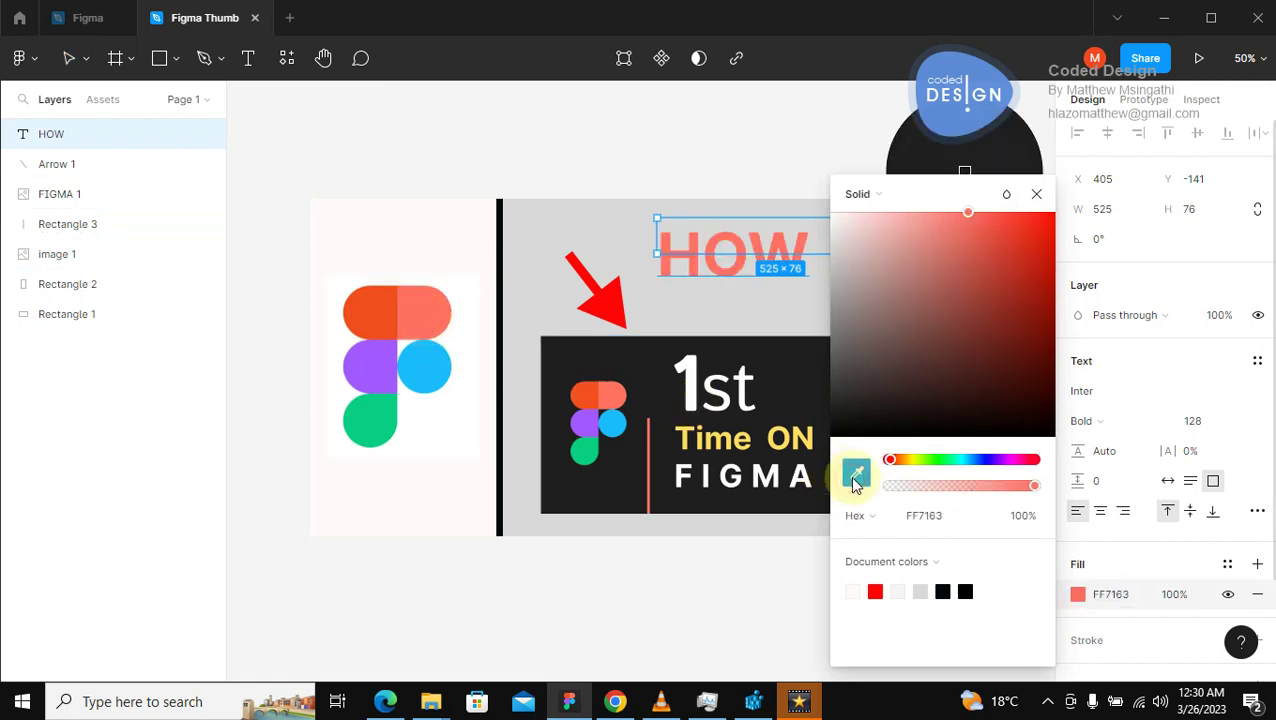
pyautogui.click(380, 374)
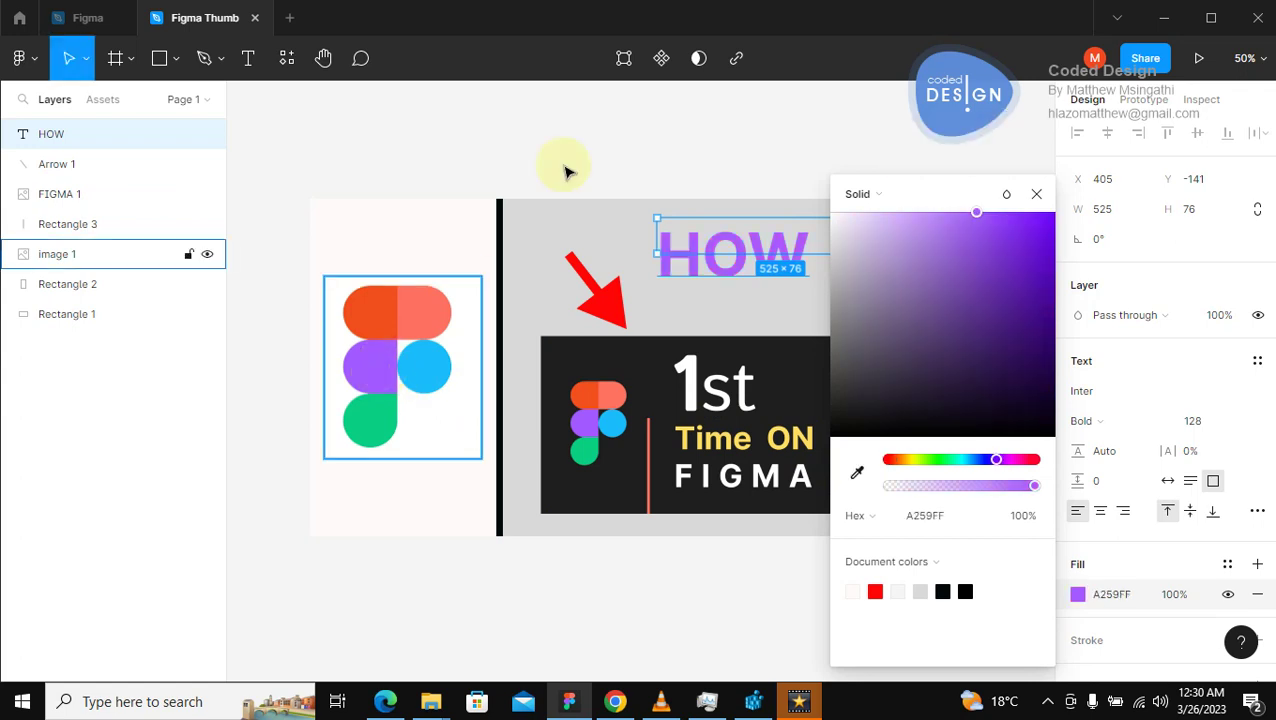
pyautogui.click(618, 152)
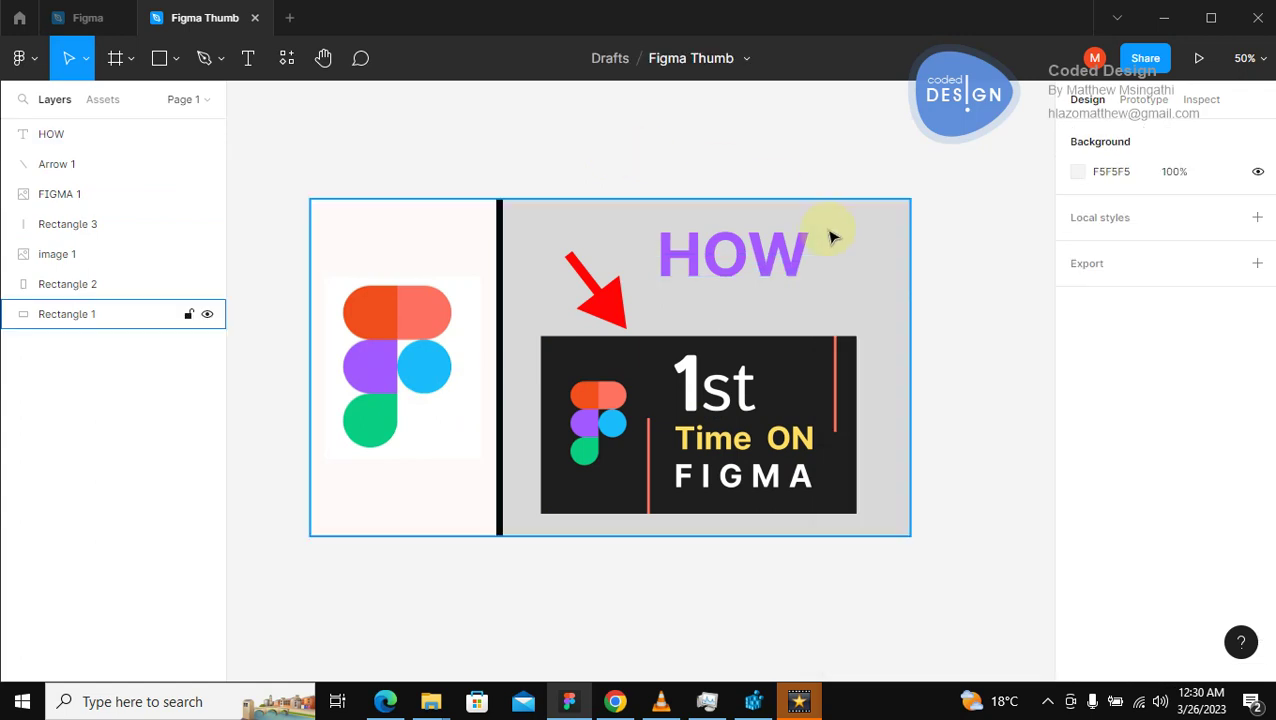
pyautogui.moveTo(789, 262)
pyautogui.mouseDown()
pyautogui.moveTo(783, 277)
pyautogui.moveTo(795, 265)
pyautogui.mouseUp()
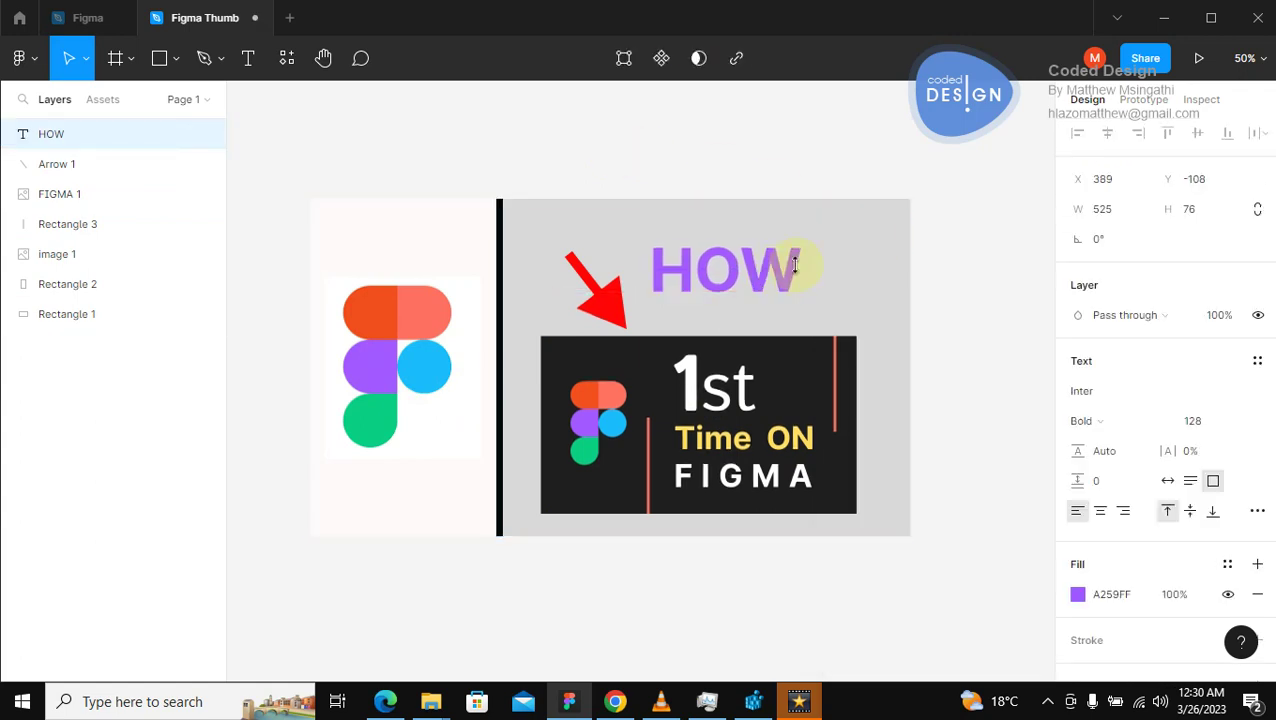
pyautogui.click(967, 250)
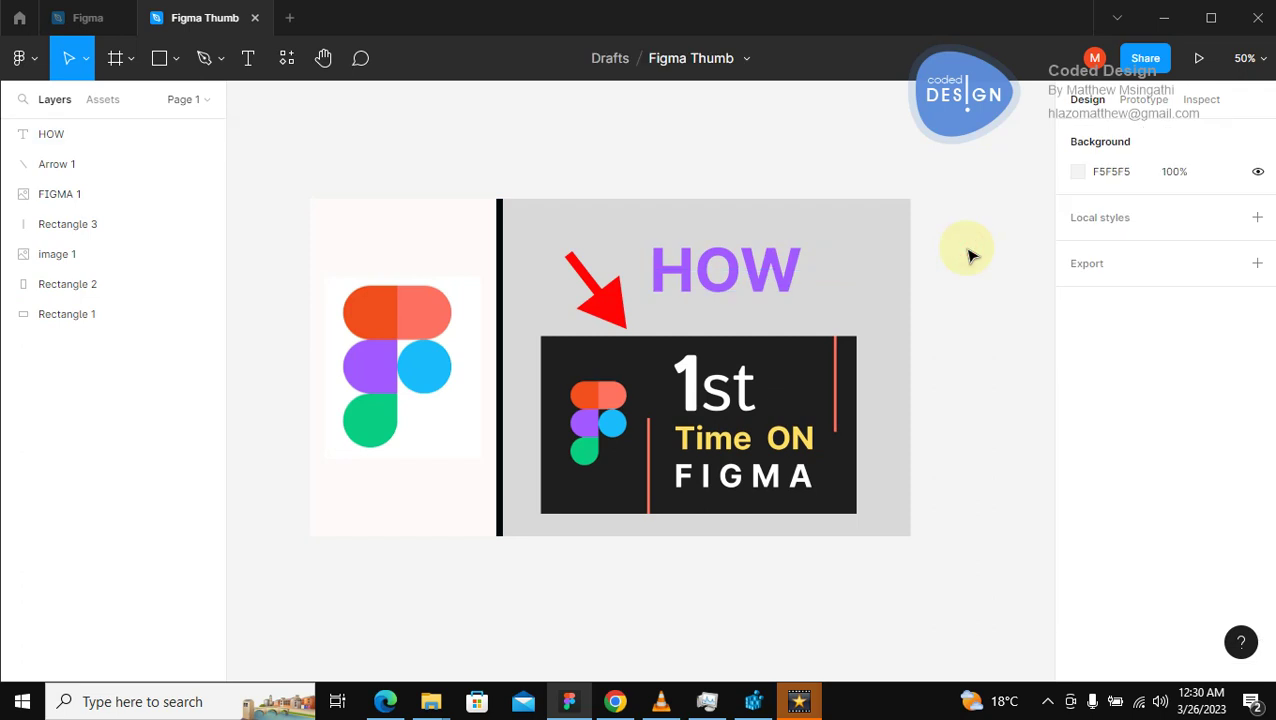
# Recolor the red arrow's stroke with purple A259FF sampled from the "HOW" text.
pyautogui.click(605, 292)
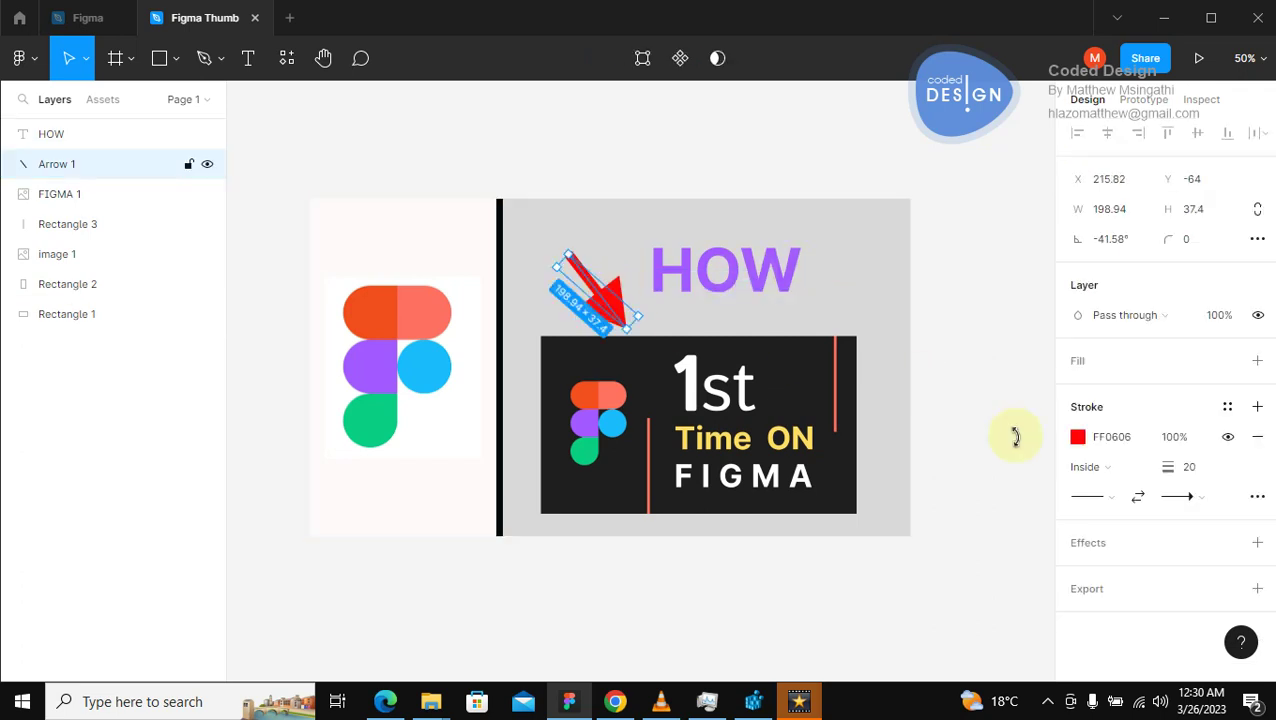
pyautogui.click(1077, 437)
pyautogui.click(1071, 441)
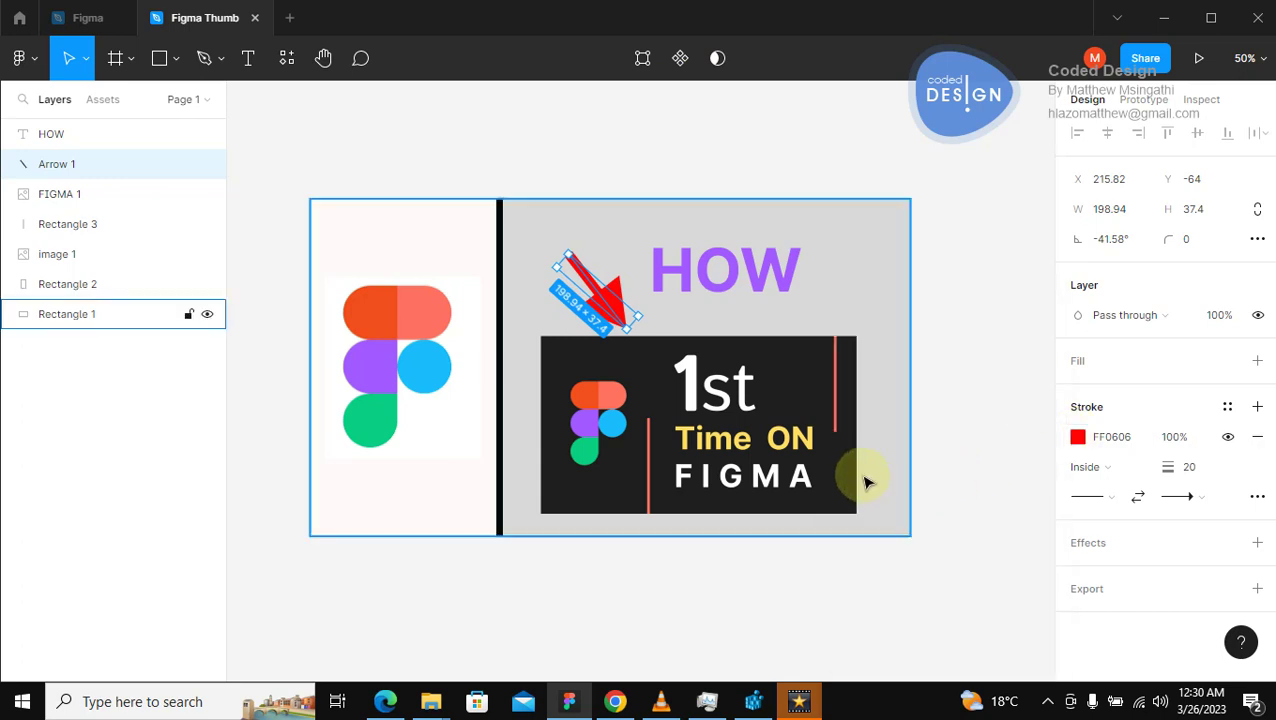
pyautogui.click(1077, 439)
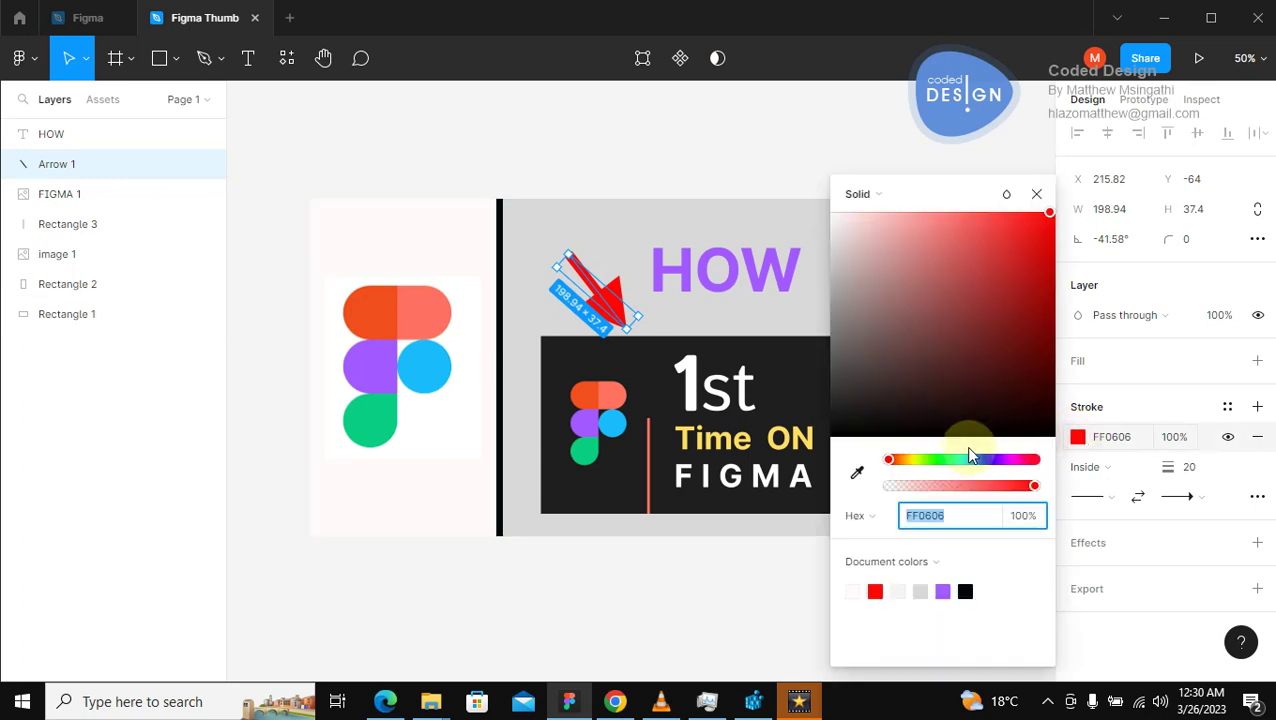
pyautogui.click(857, 472)
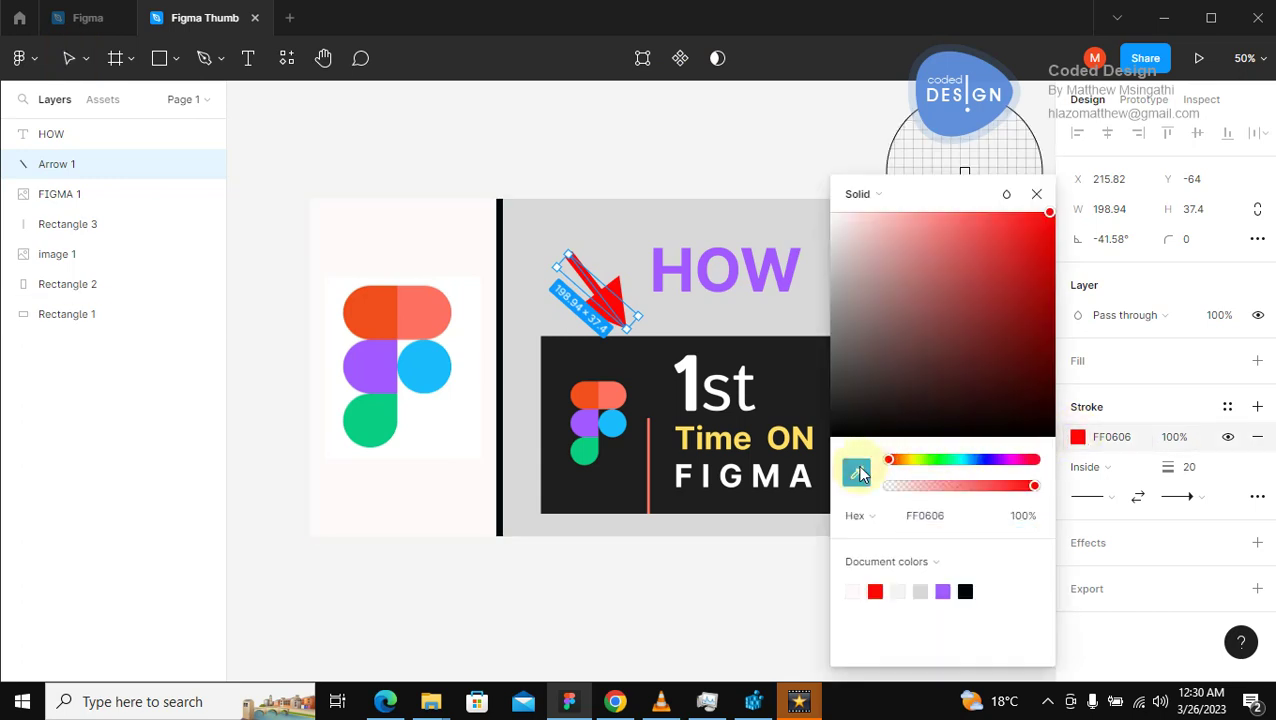
pyautogui.click(688, 278)
pyautogui.click(752, 168)
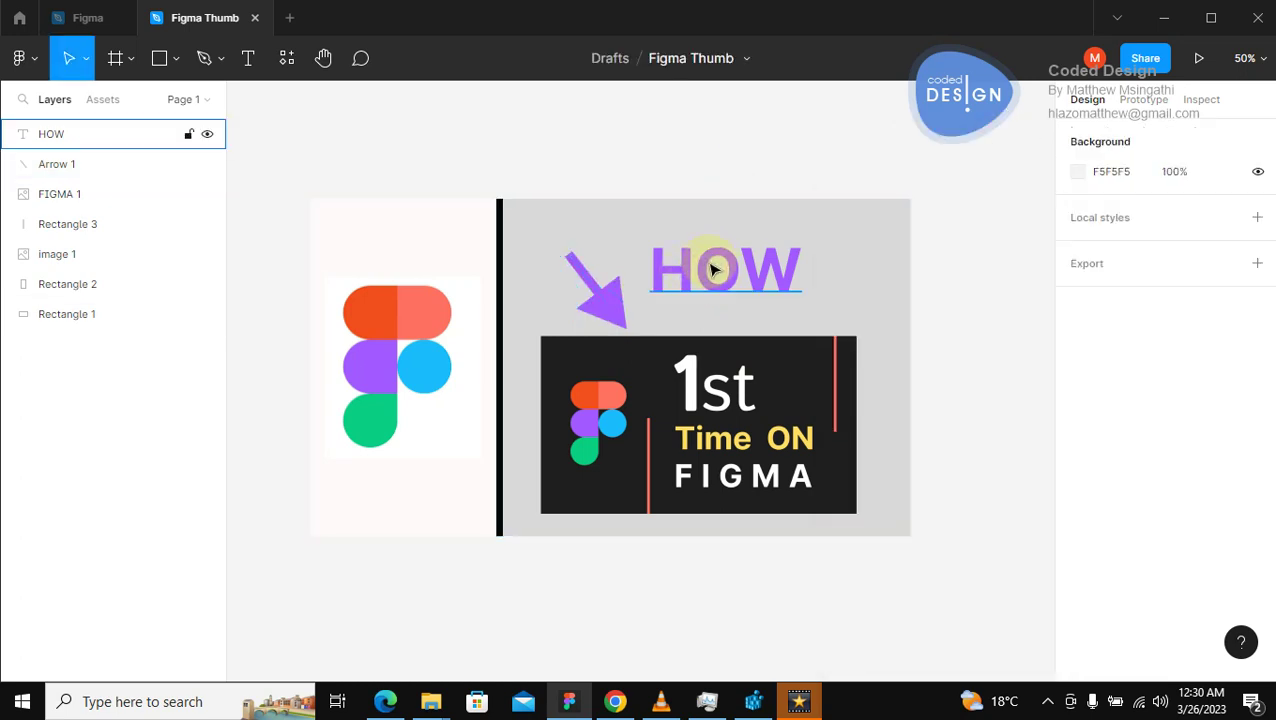
# Shift the "HOW" text slightly left, closer to the arrow.
pyautogui.moveTo(708, 268); pyautogui.dragTo(703, 268)
pyautogui.click(648, 148)
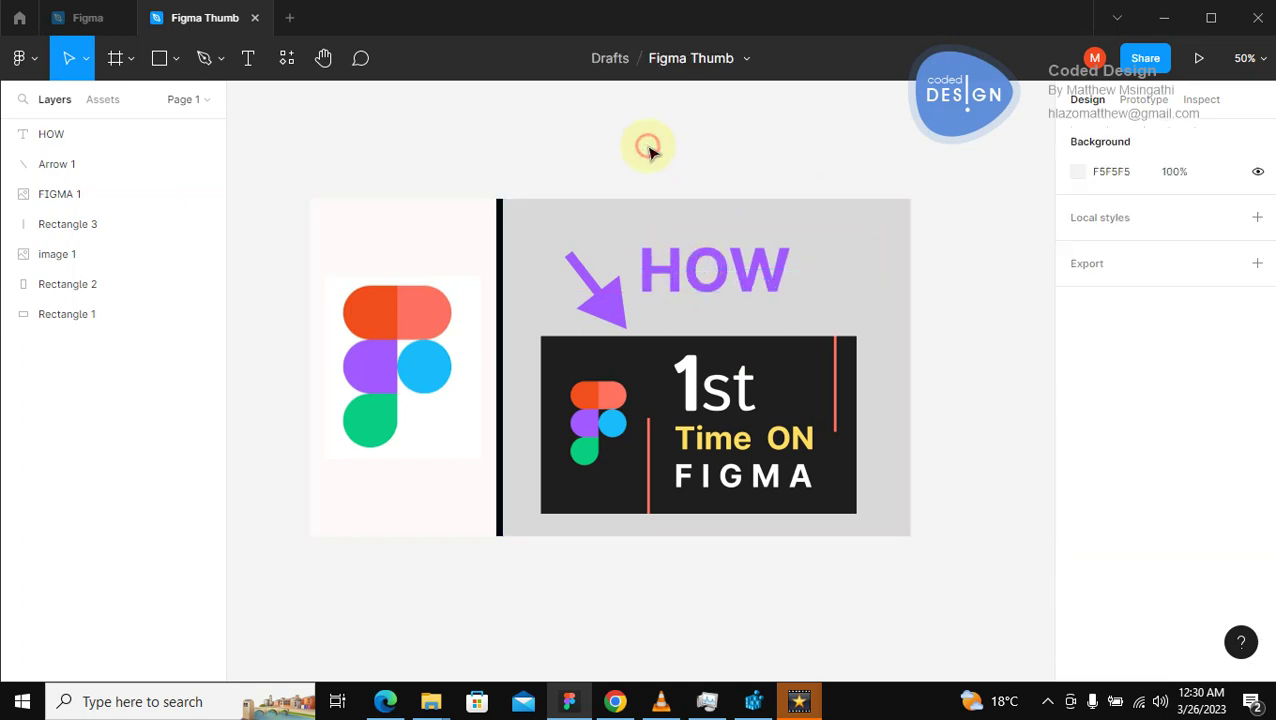
# Duplicate the purple arrow and place the copy at the right end of "HOW", at about X 666.82, Y -64.
pyautogui.click(603, 310)
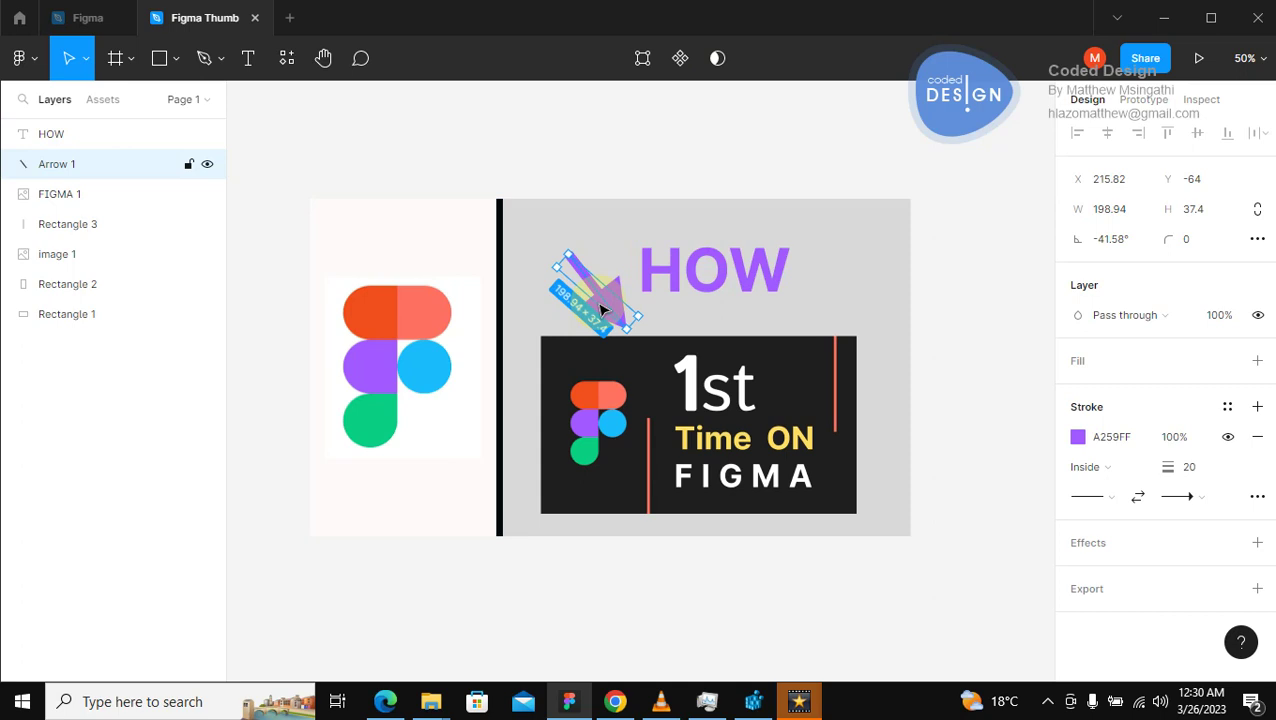
pyautogui.click(590, 179)
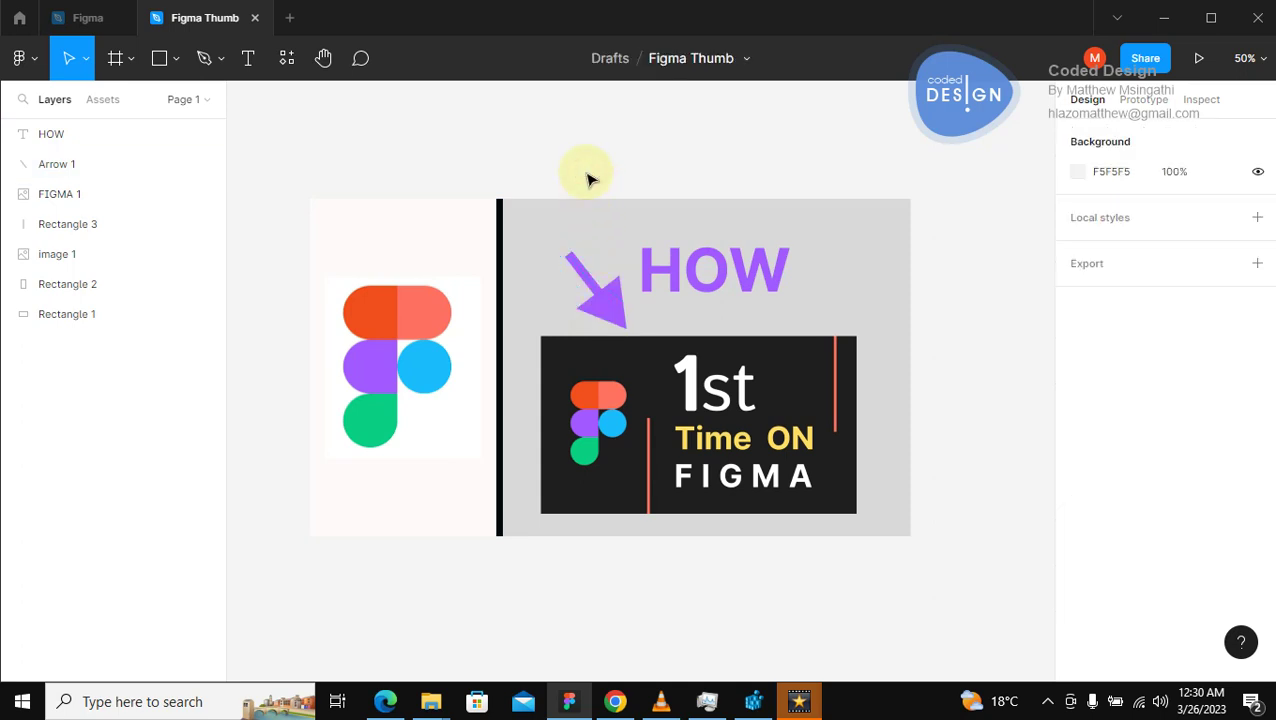
pyautogui.hotkey('ctrl', 'v')
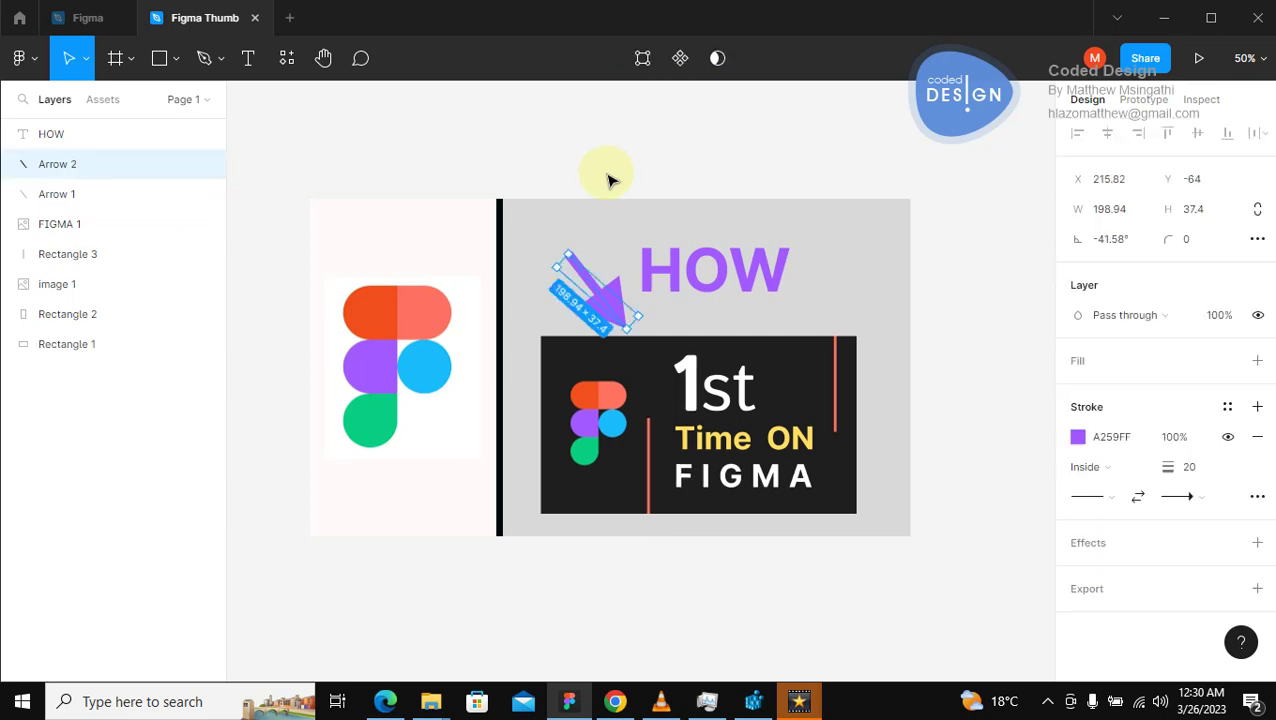
pyautogui.moveTo(797, 295)
pyautogui.mouseDown()
pyautogui.moveTo(800, 277)
pyautogui.moveTo(812, 285)
pyautogui.moveTo(778, 262)
pyautogui.moveTo(789, 251)
pyautogui.moveTo(814, 297)
pyautogui.mouseUp()
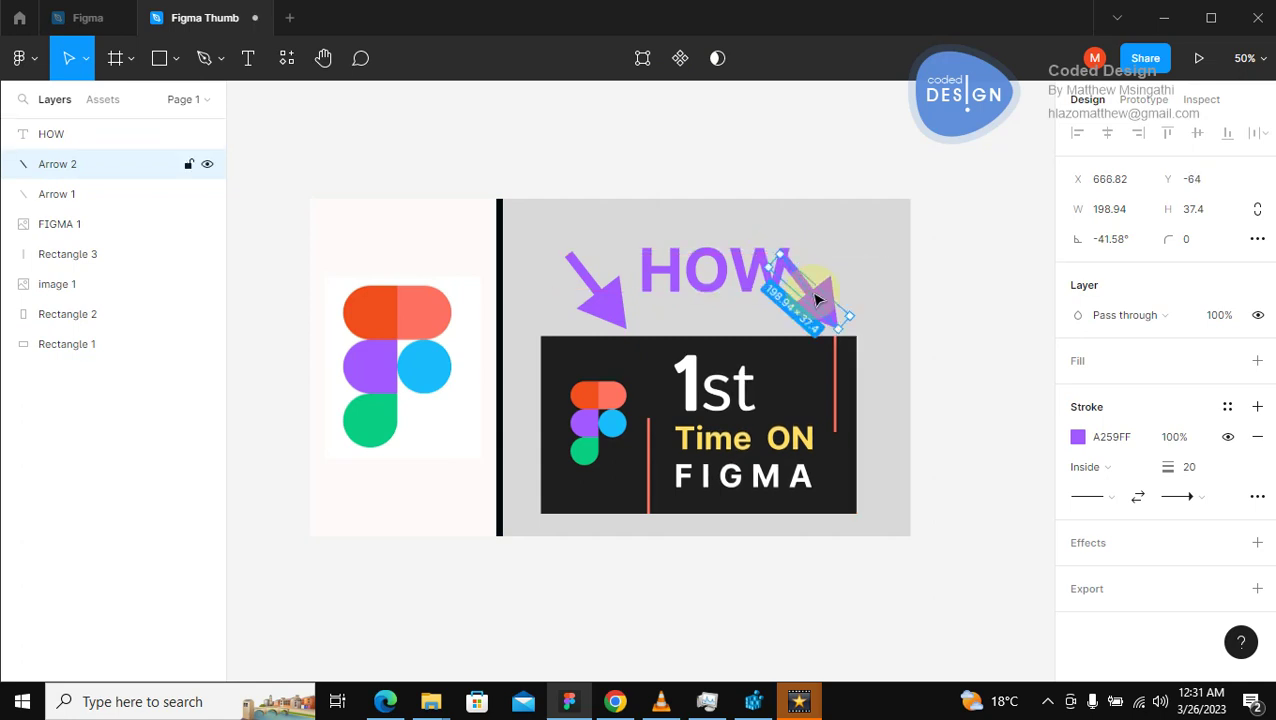
# Move the copied arrow's tail endpoint to about X 908, Y -72 so that it points down to the left.
pyautogui.doubleClick(817, 298)
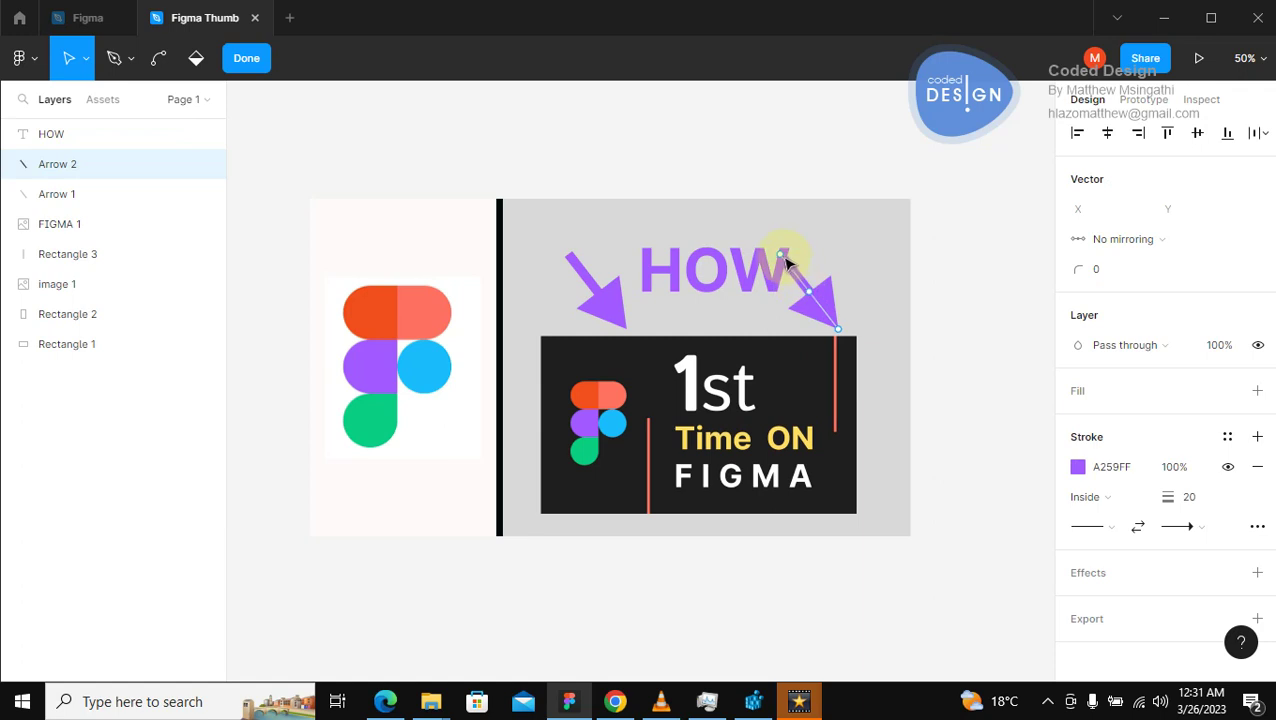
pyautogui.click(785, 258)
pyautogui.moveTo(785, 258); pyautogui.dragTo(896, 256)
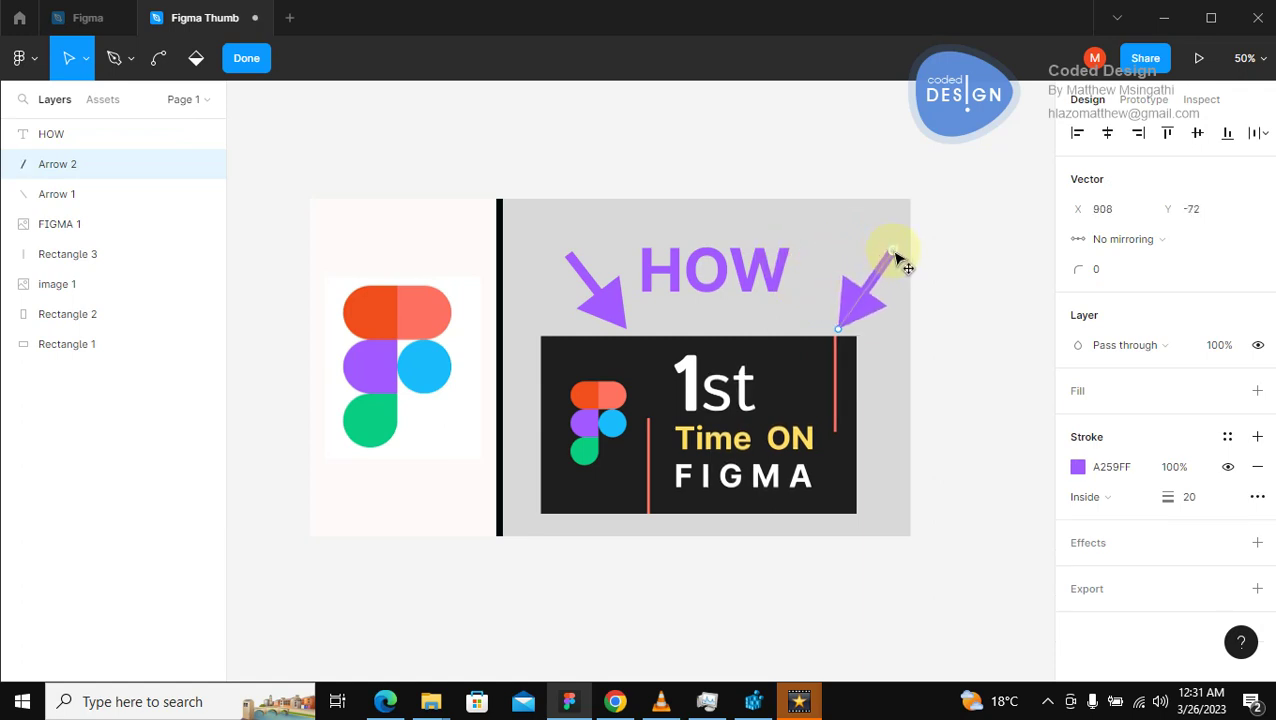
# Move the copied arrow closer to "HOW" and shorten it by placing its tail endpoint at about X 808, Y -44.
pyautogui.click(864, 308)
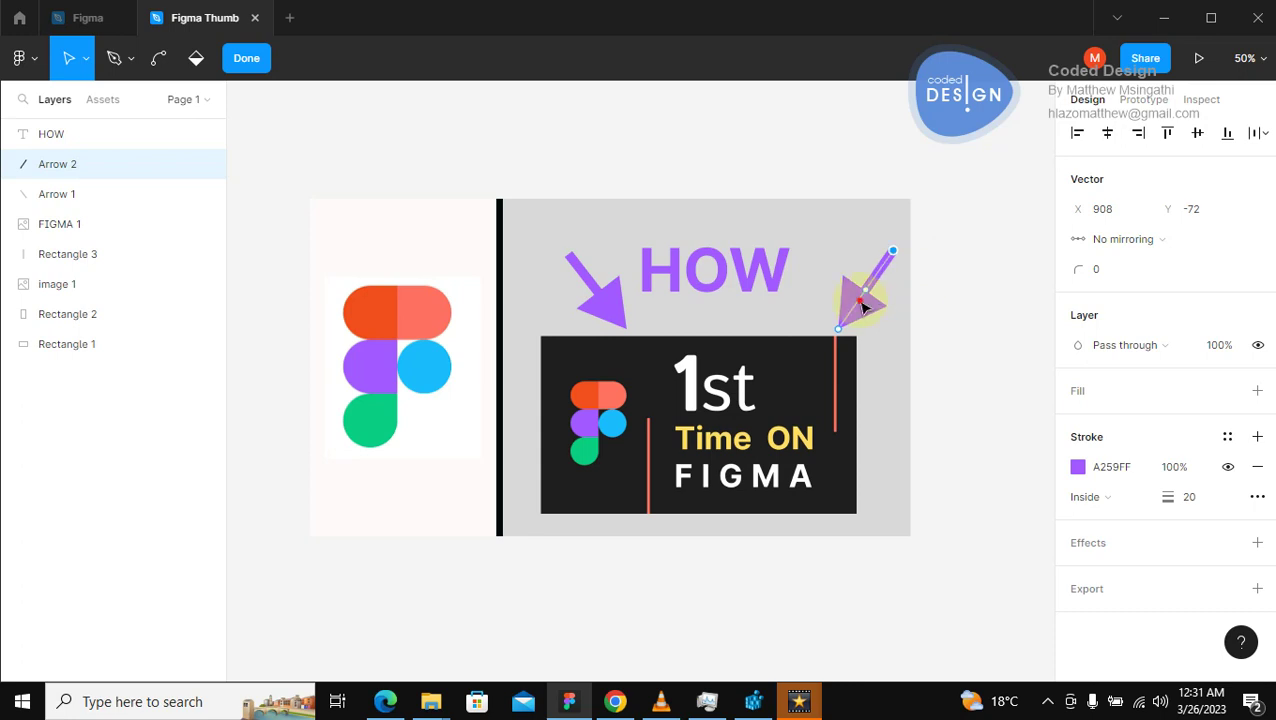
pyautogui.moveTo(864, 308); pyautogui.dragTo(828, 303)
pyautogui.click(856, 247)
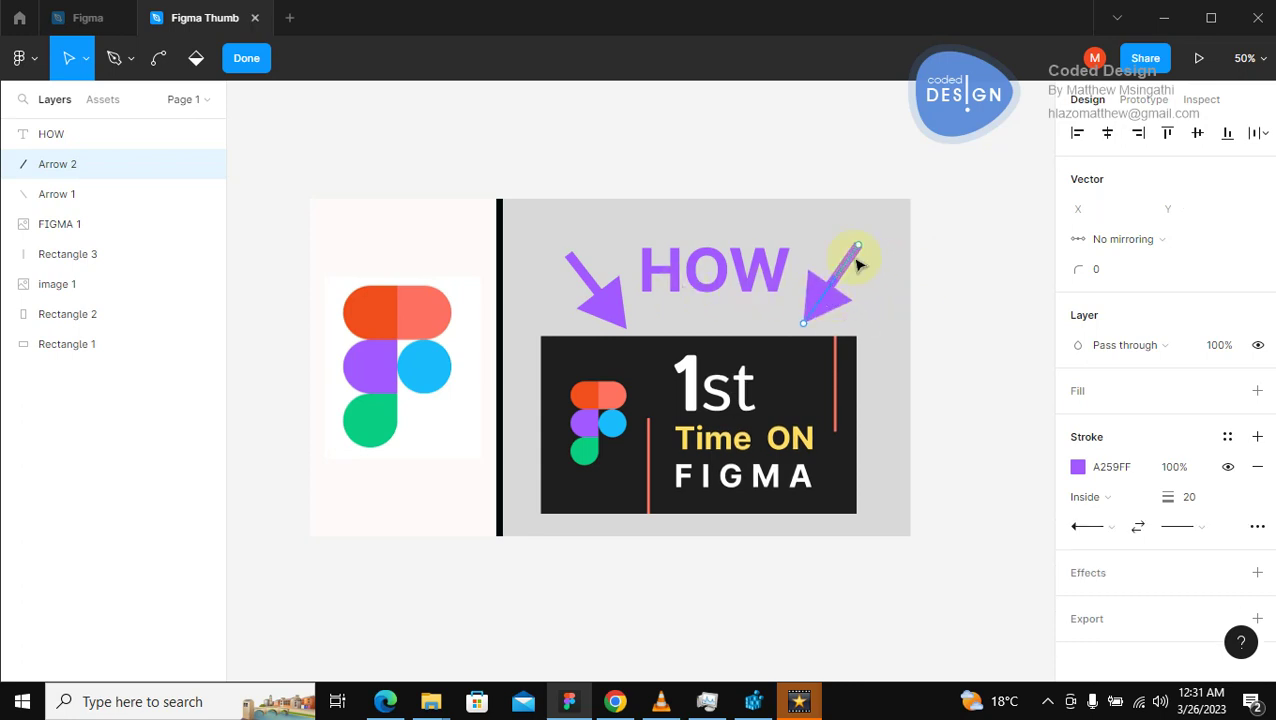
pyautogui.moveTo(859, 249); pyautogui.dragTo(848, 270)
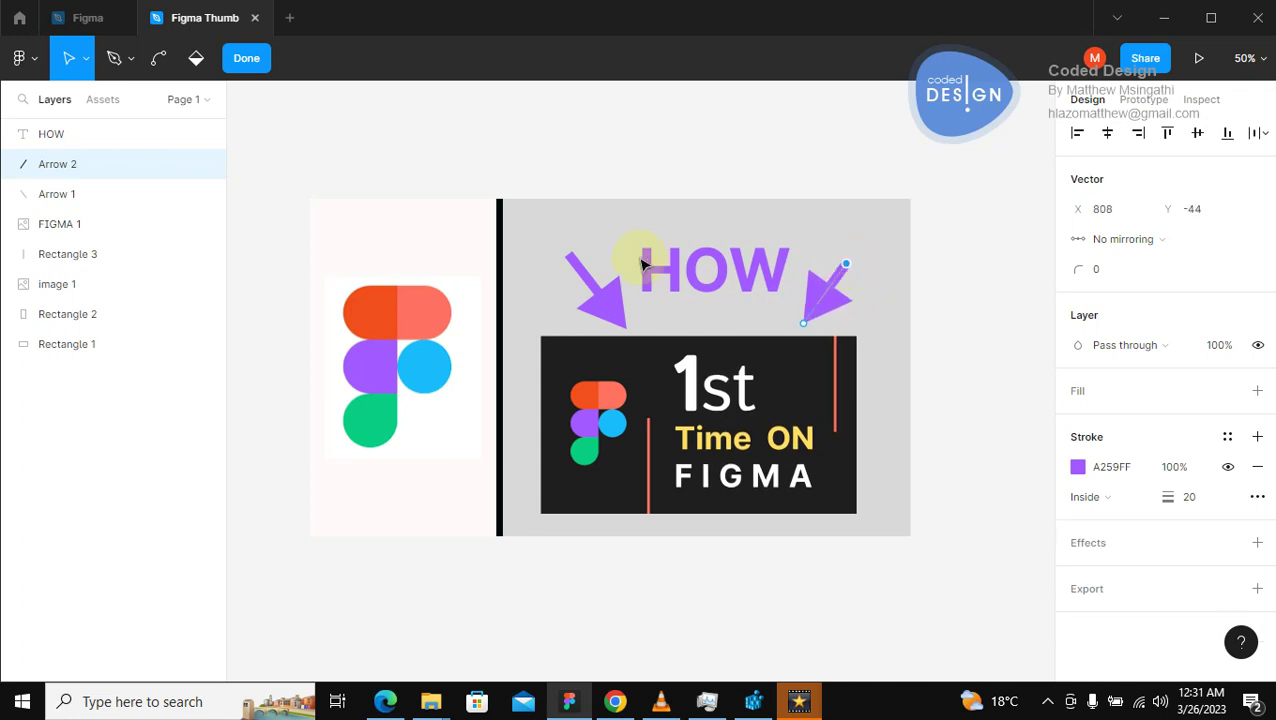
pyautogui.click(570, 258)
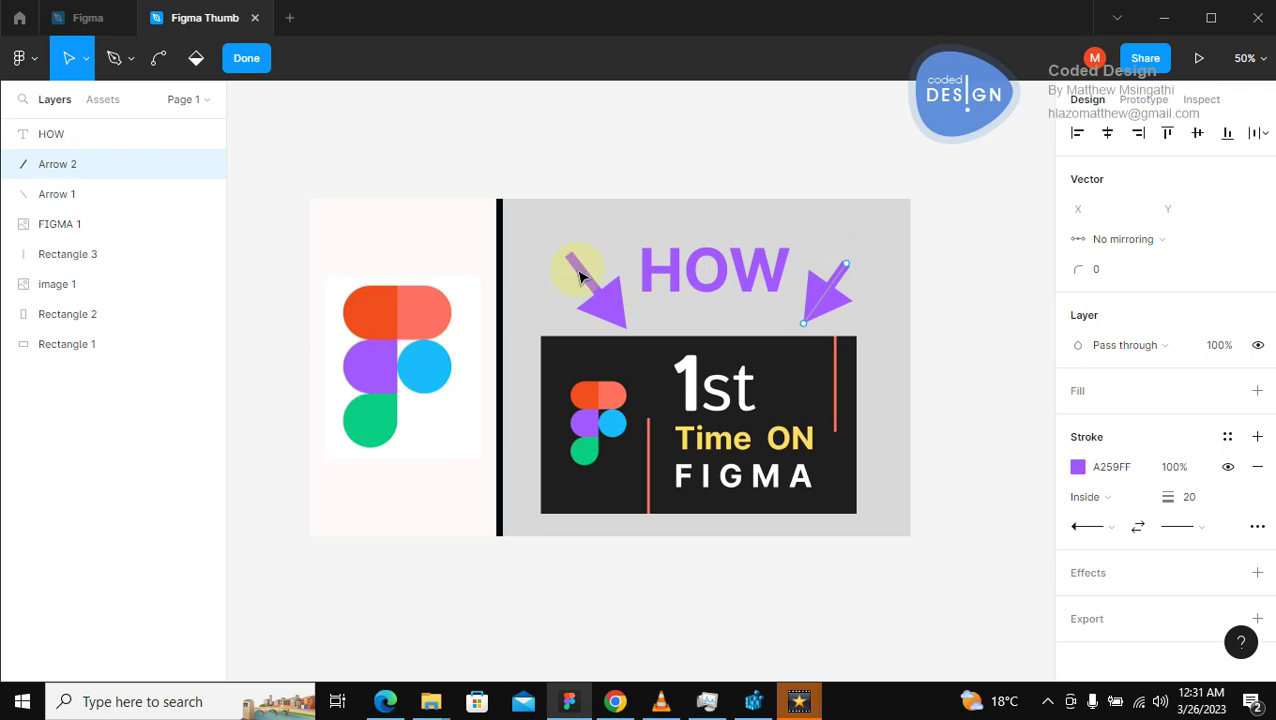
pyautogui.press('Escape')
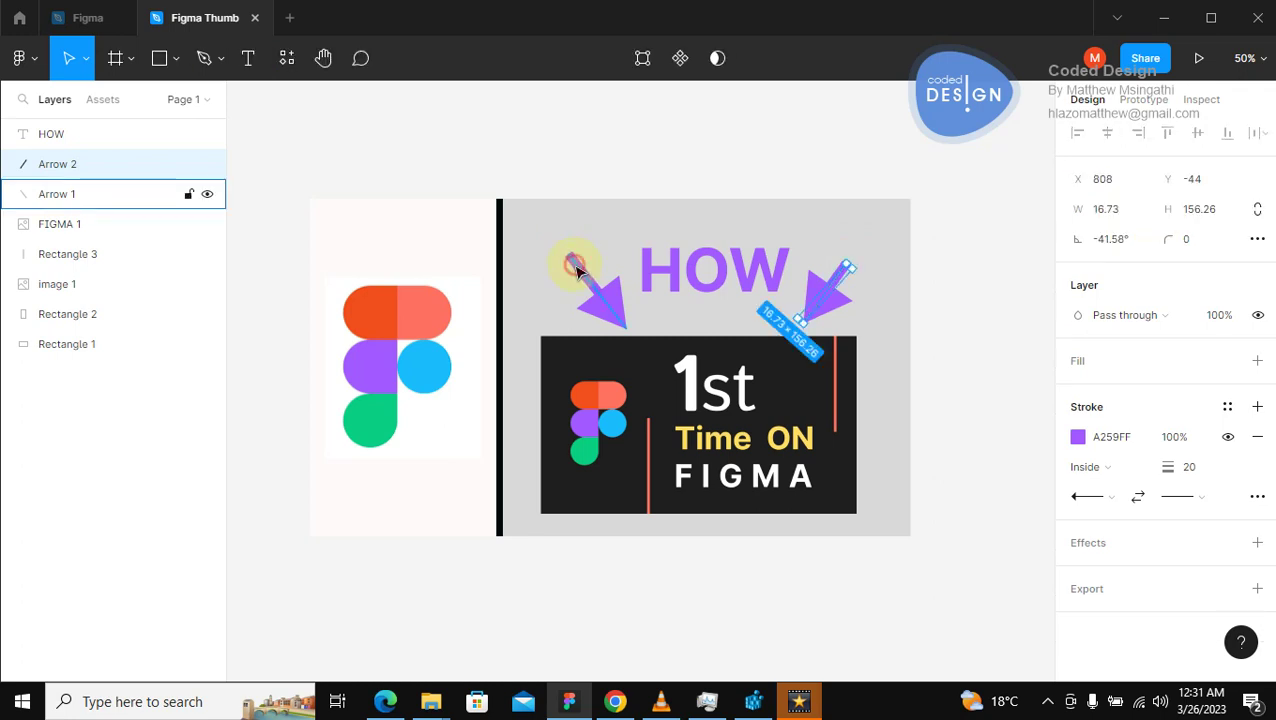
# Shorten the arrow left of "HOW" by moving its tail endpoint to about X 238, Y -36.
pyautogui.click(572, 266)
pyautogui.doubleClick(577, 268)
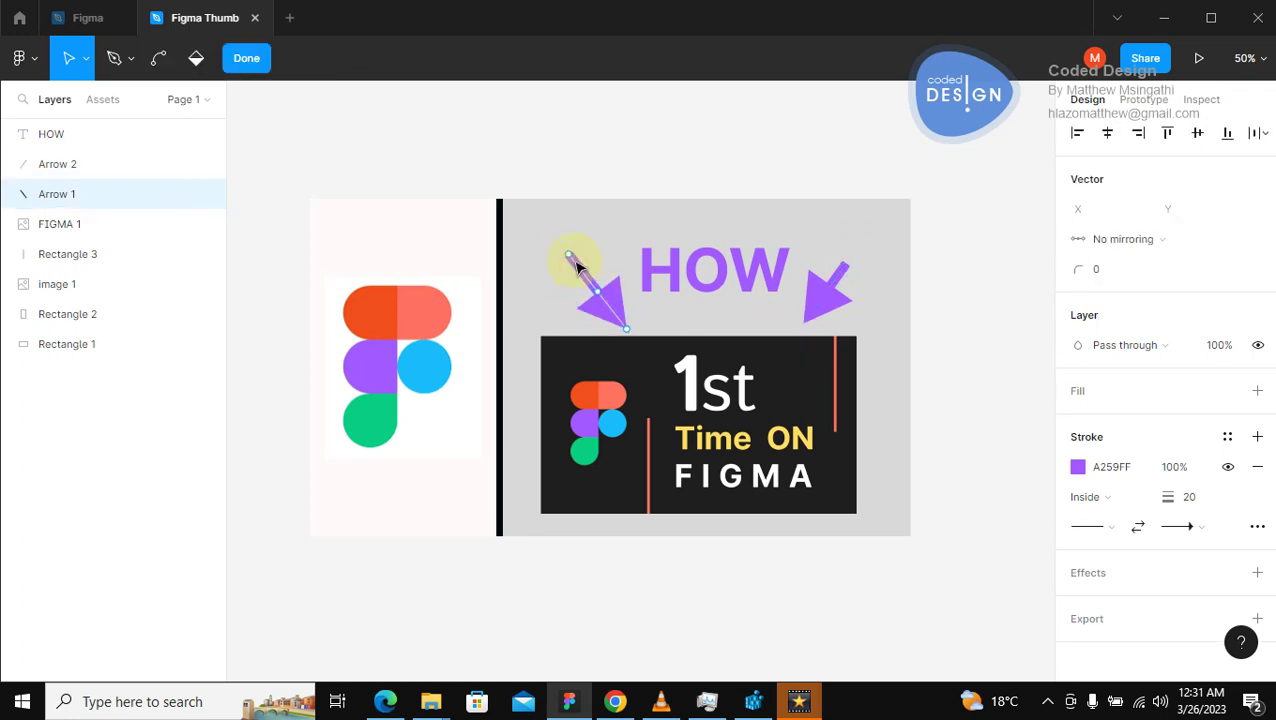
pyautogui.moveTo(578, 270); pyautogui.dragTo(590, 283)
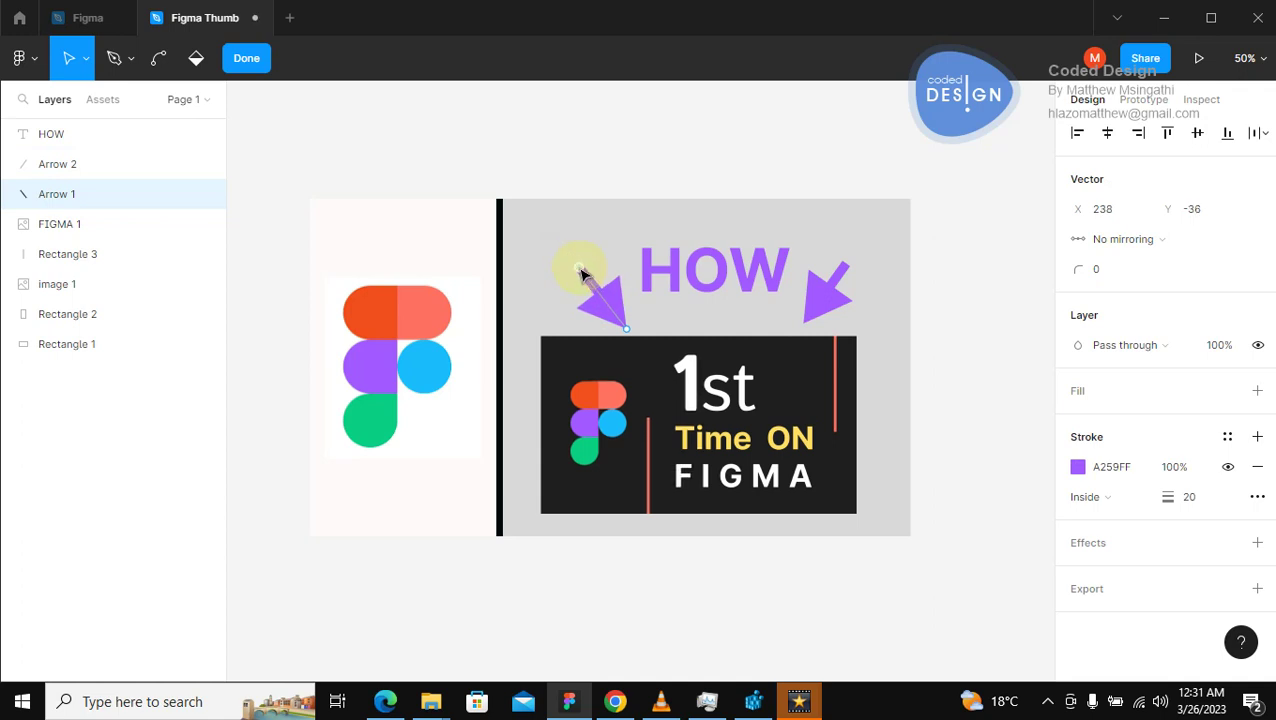
pyautogui.click(550, 150)
pyautogui.click(598, 288)
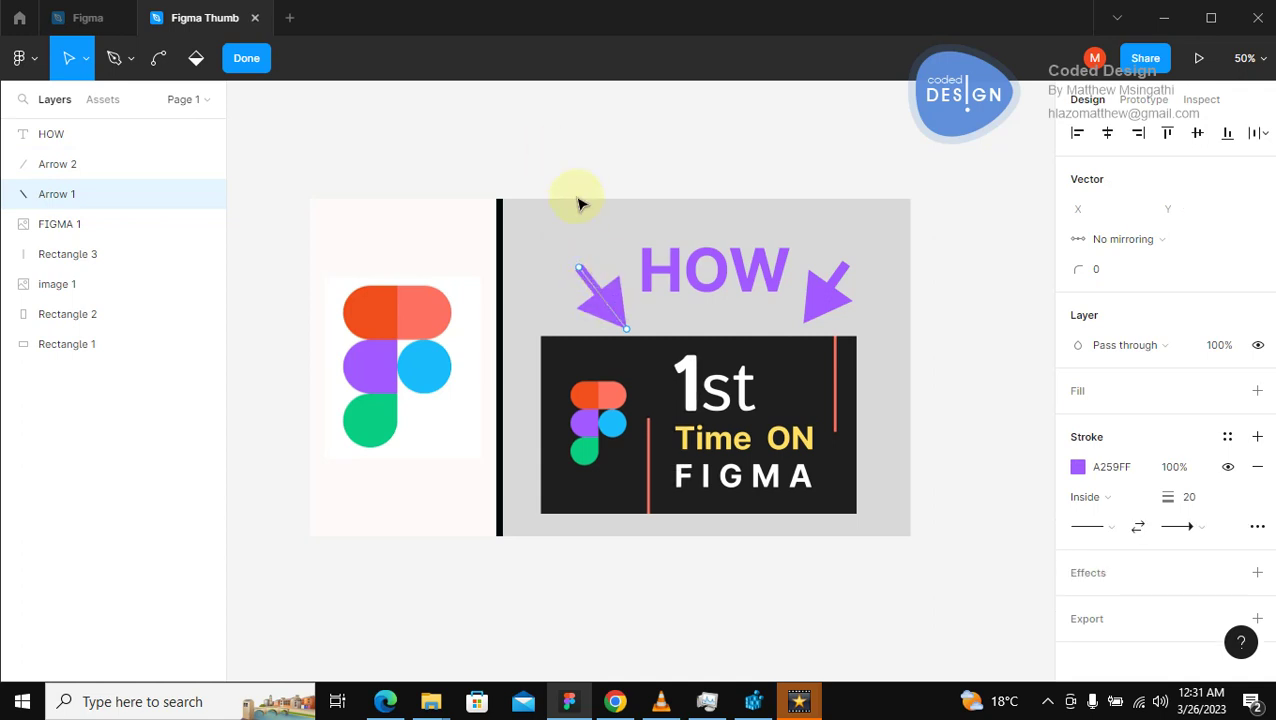
pyautogui.click(600, 295)
pyautogui.moveTo(603, 298); pyautogui.dragTo(600, 296)
pyautogui.click(604, 231)
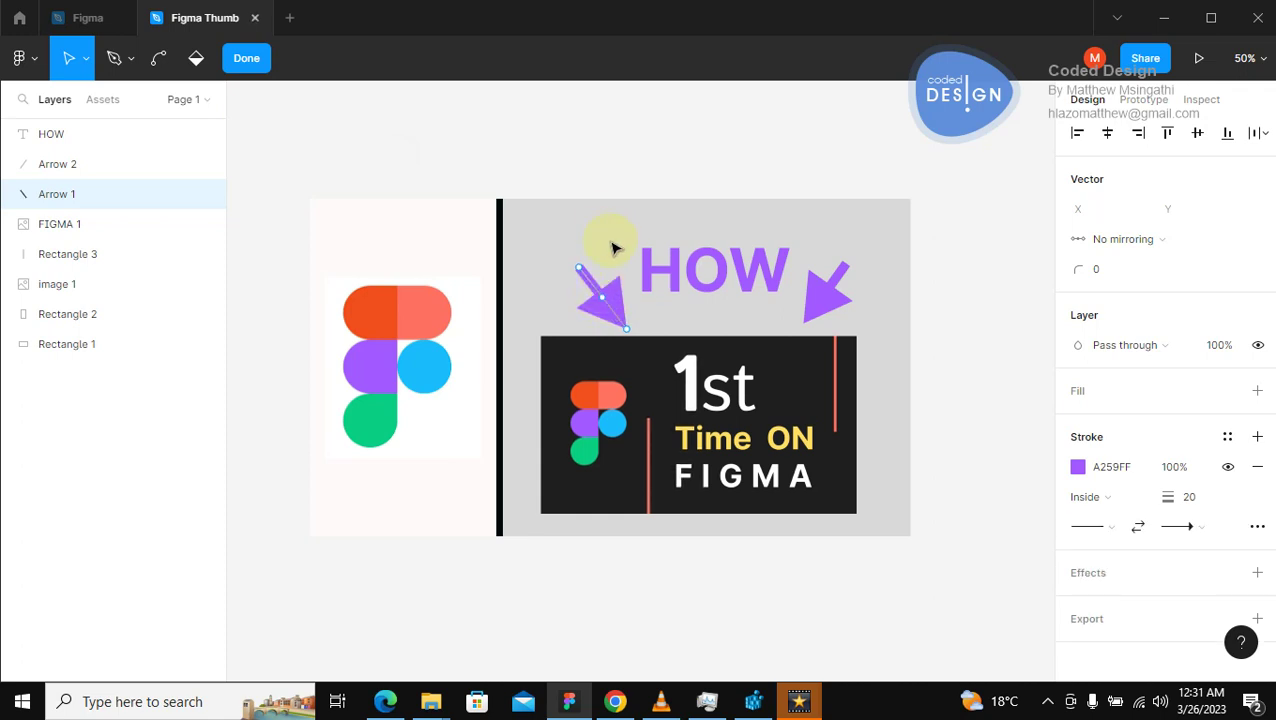
pyautogui.press('Escape')
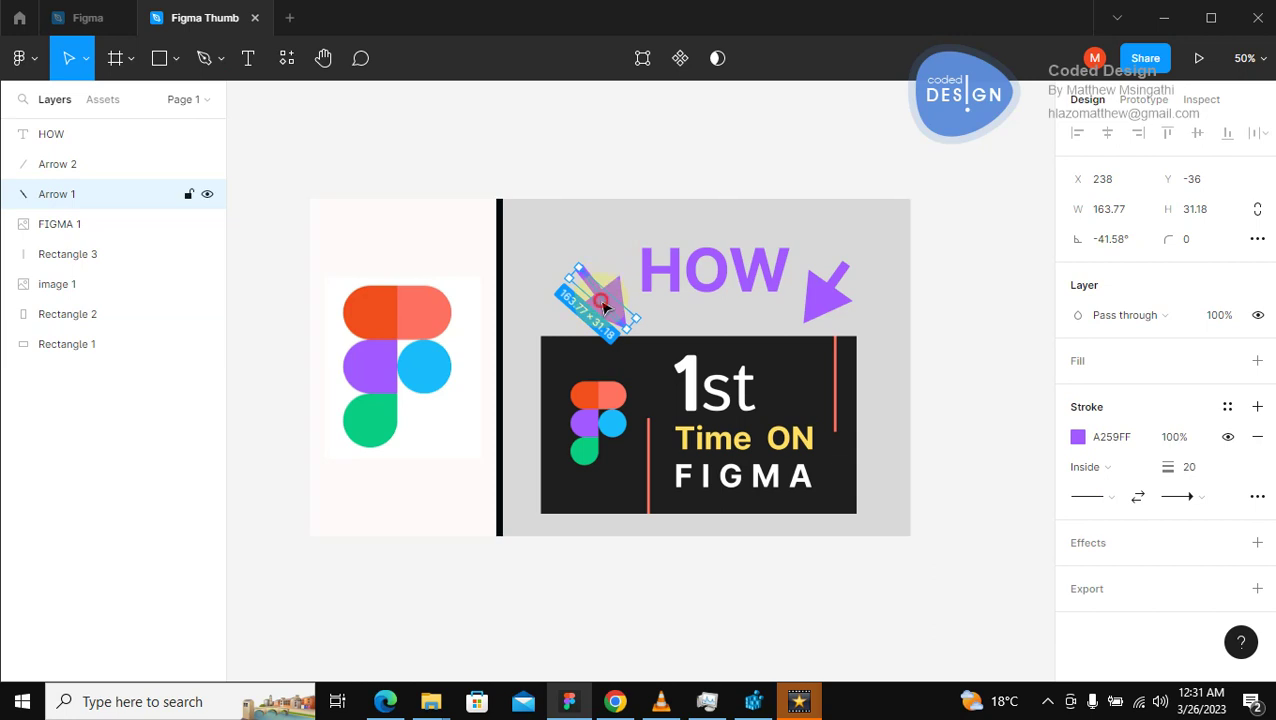
# Move the left arrow farther left of "HOW" and the right arrow to about X 817.7, Y -48.
pyautogui.moveTo(589, 299); pyautogui.dragTo(556, 291)
pyautogui.moveTo(823, 290); pyautogui.dragTo(834, 298)
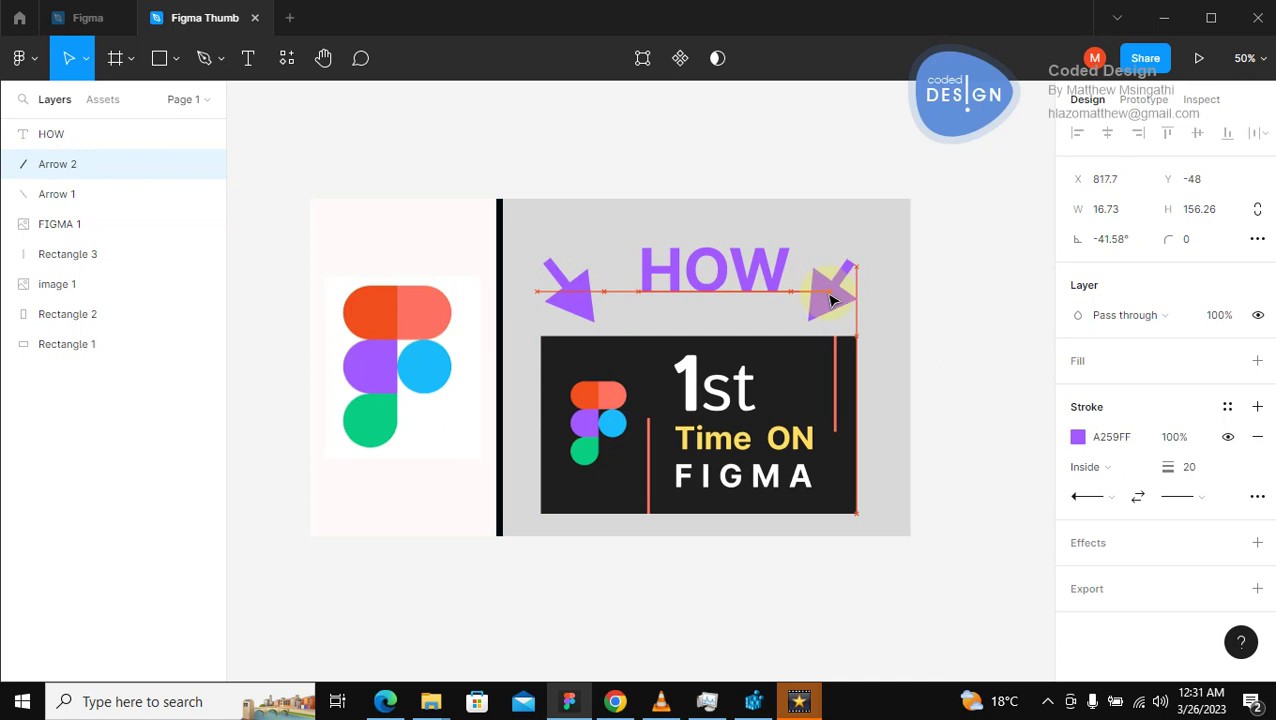
# Move "HOW" down and left to X 323, Y -76, and align its bottom edge with both purple arrows.
pyautogui.click(743, 274)
pyautogui.moveTo(743, 272); pyautogui.dragTo(725, 286)
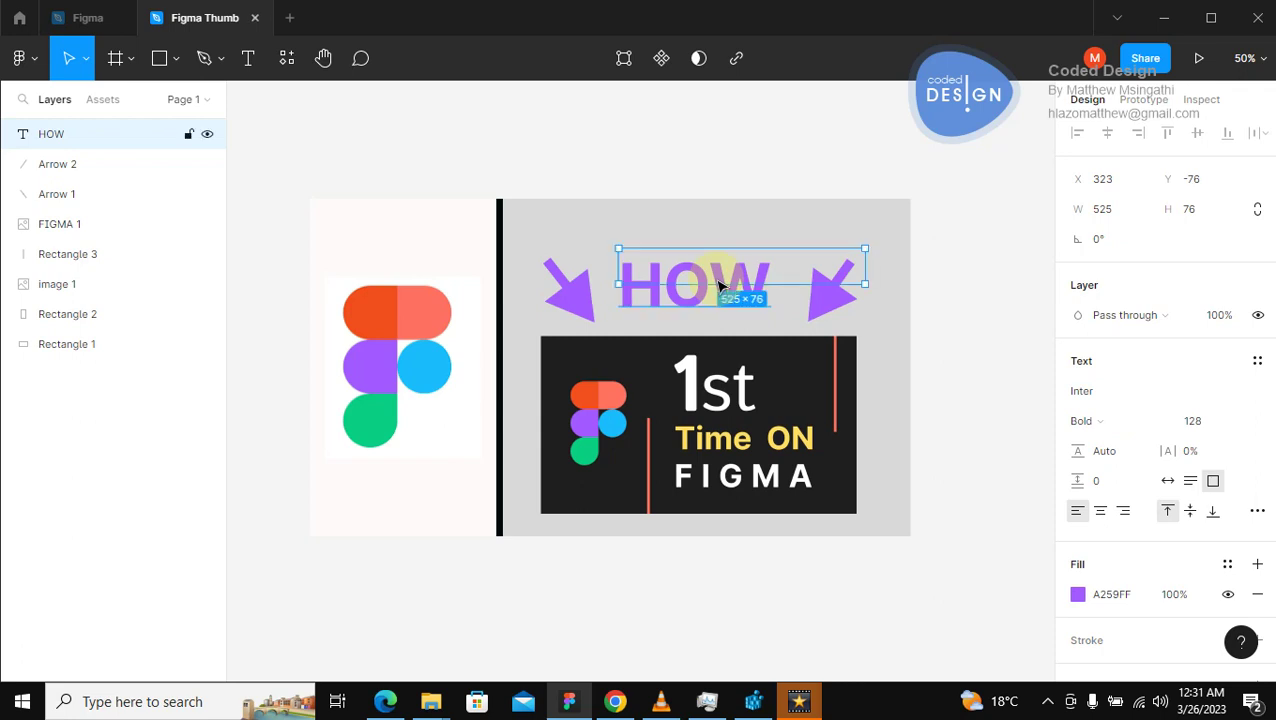
pyautogui.keyDown('shift'); pyautogui.click(840, 310); pyautogui.keyUp('shift')
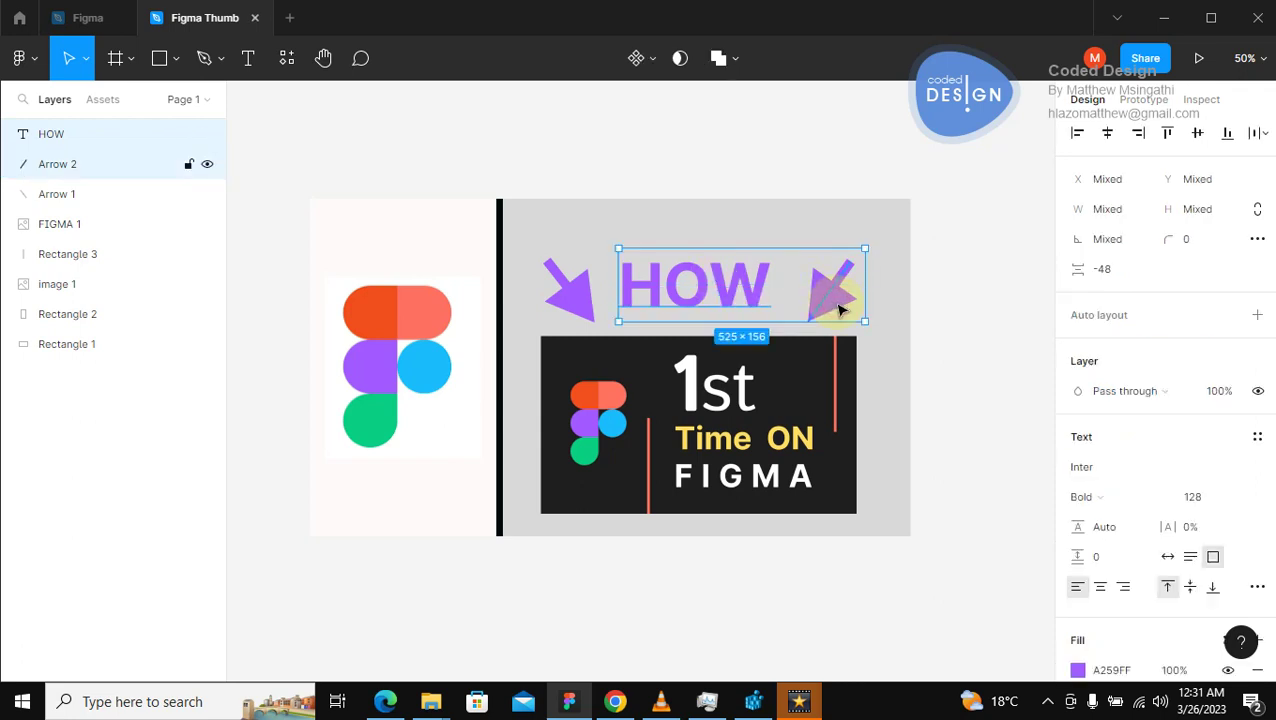
pyautogui.keyDown('shift'); pyautogui.click(567, 295); pyautogui.keyUp('shift')
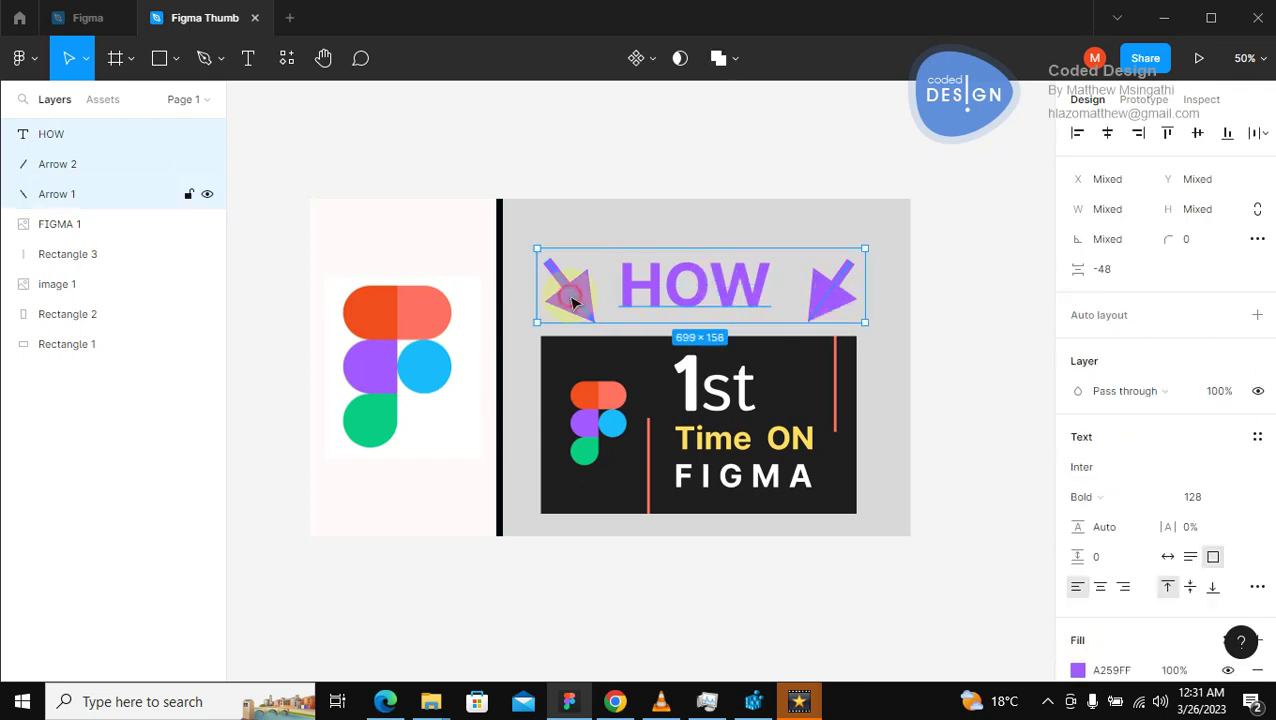
pyautogui.click(1226, 136)
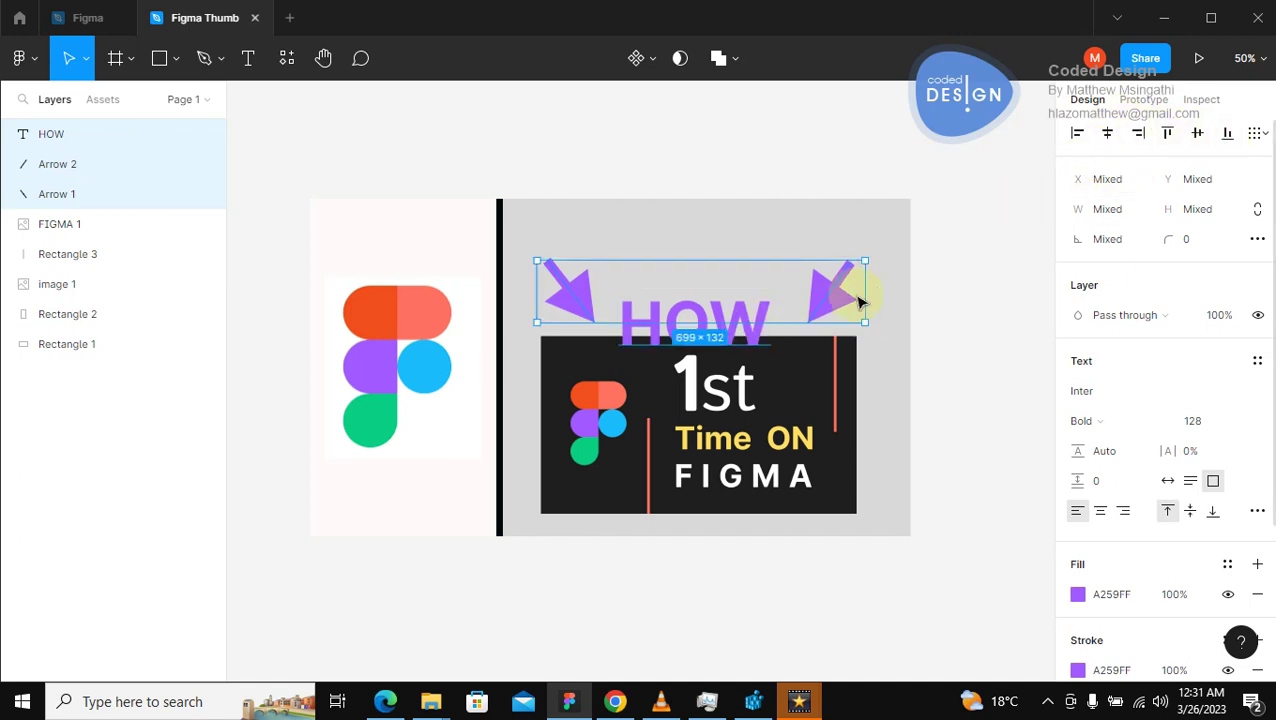
# Raise "HOW" and both arrows together clear of the dark FIGMA image, and lower the right arrow beside the heading.
pyautogui.moveTo(767, 318); pyautogui.dragTo(773, 275)
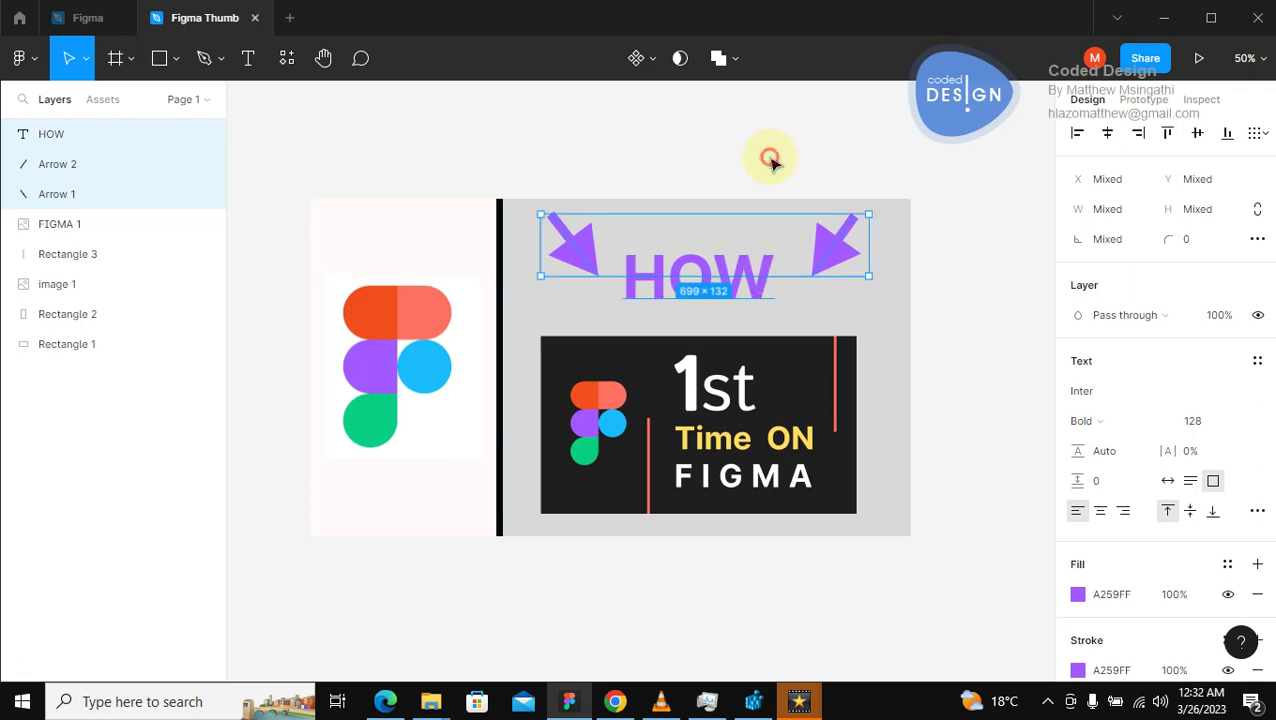
pyautogui.click(769, 156)
pyautogui.click(844, 258)
pyautogui.moveTo(838, 252); pyautogui.dragTo(836, 300)
pyautogui.hotkey('ctrl', 'z')
# Lower the left arrow beside "HOW" to about X 182.69, Y -55, level with the right arrow.
pyautogui.click(578, 258)
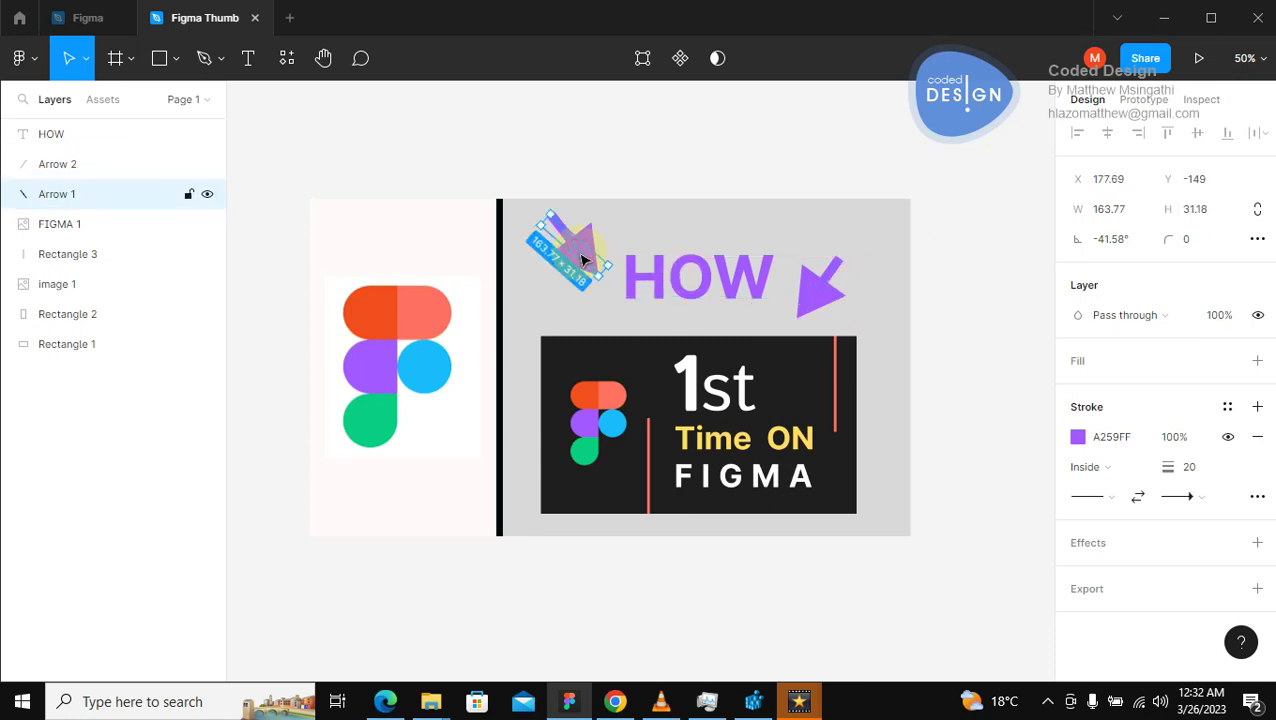
pyautogui.moveTo(585, 272); pyautogui.dragTo(587, 291)
pyautogui.moveTo(590, 302); pyautogui.dragTo(588, 307)
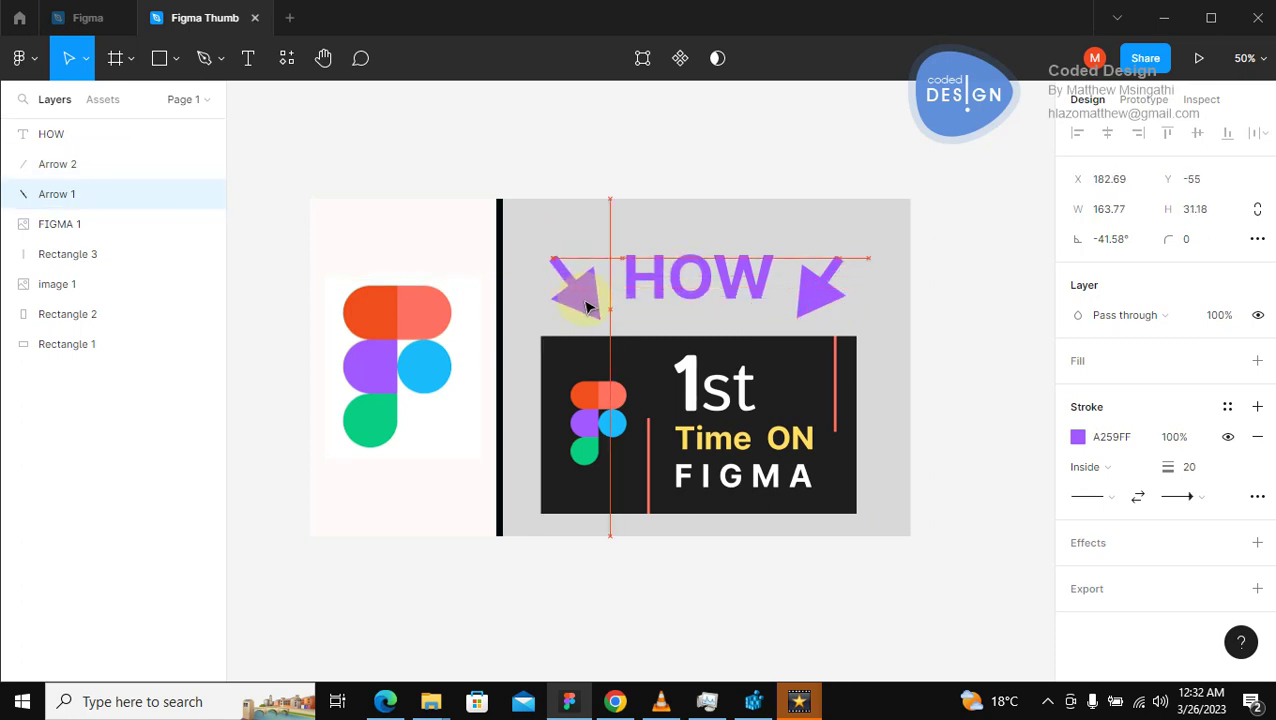
pyautogui.click(643, 176)
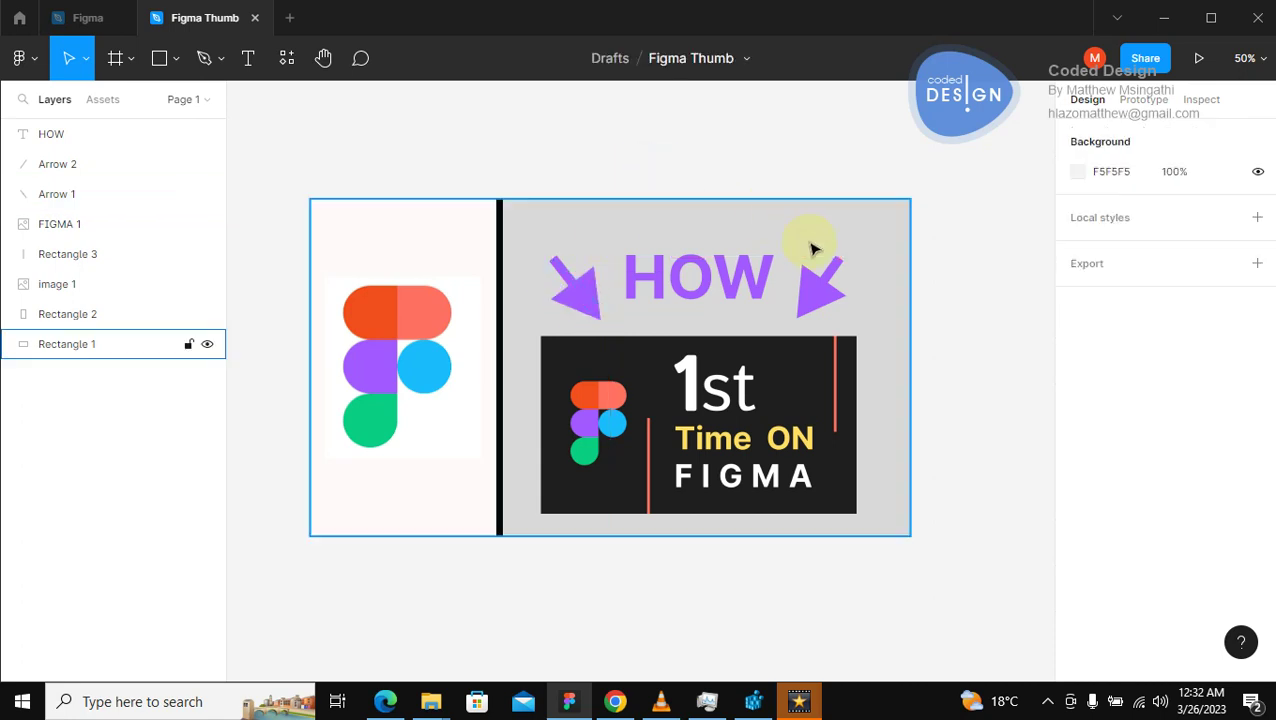
# Group all elements of the 1280 × 720 thumbnail into a single group.
pyautogui.moveTo(286, 166); pyautogui.dragTo(944, 575)
pyautogui.rightClick(703, 402)
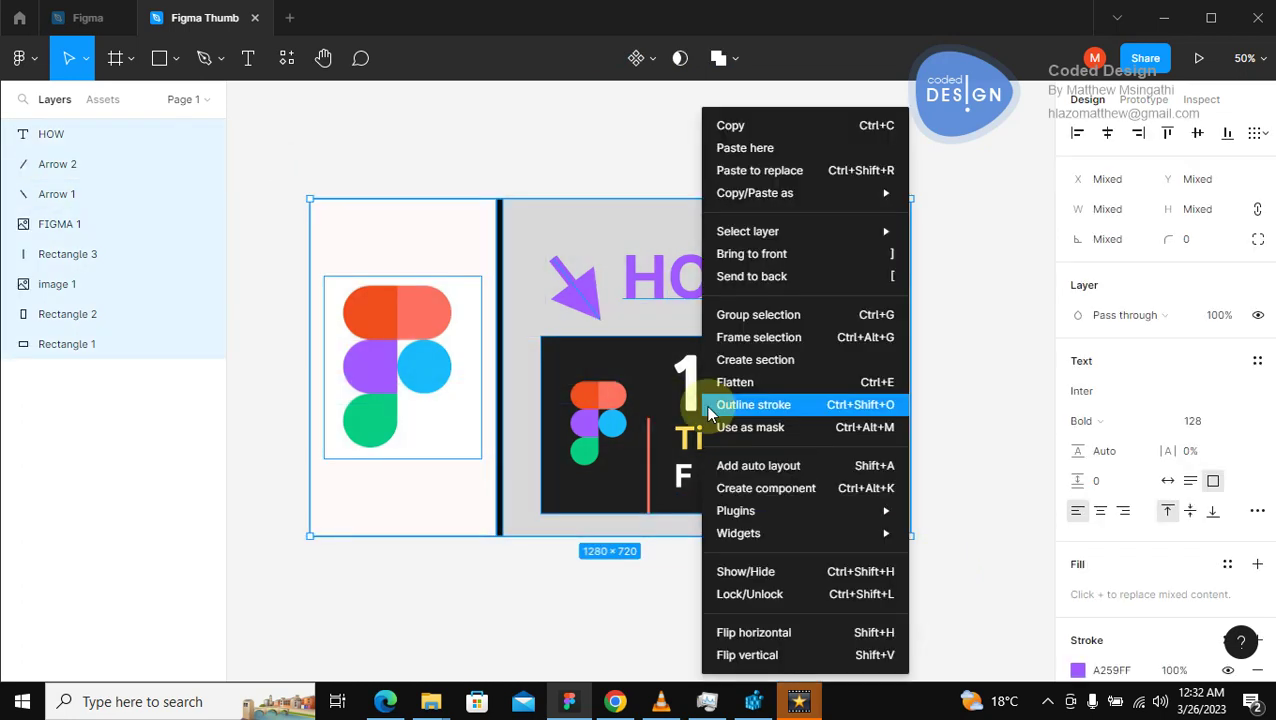
pyautogui.click(760, 318)
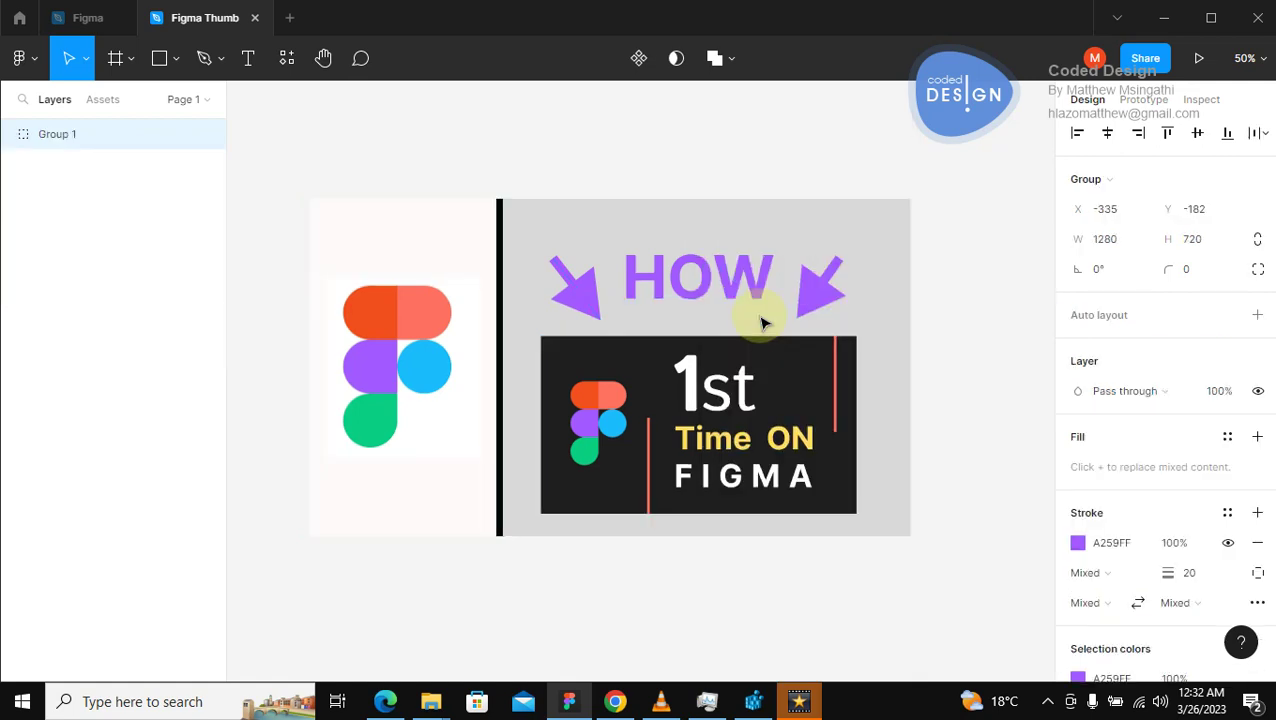
pyautogui.click(957, 272)
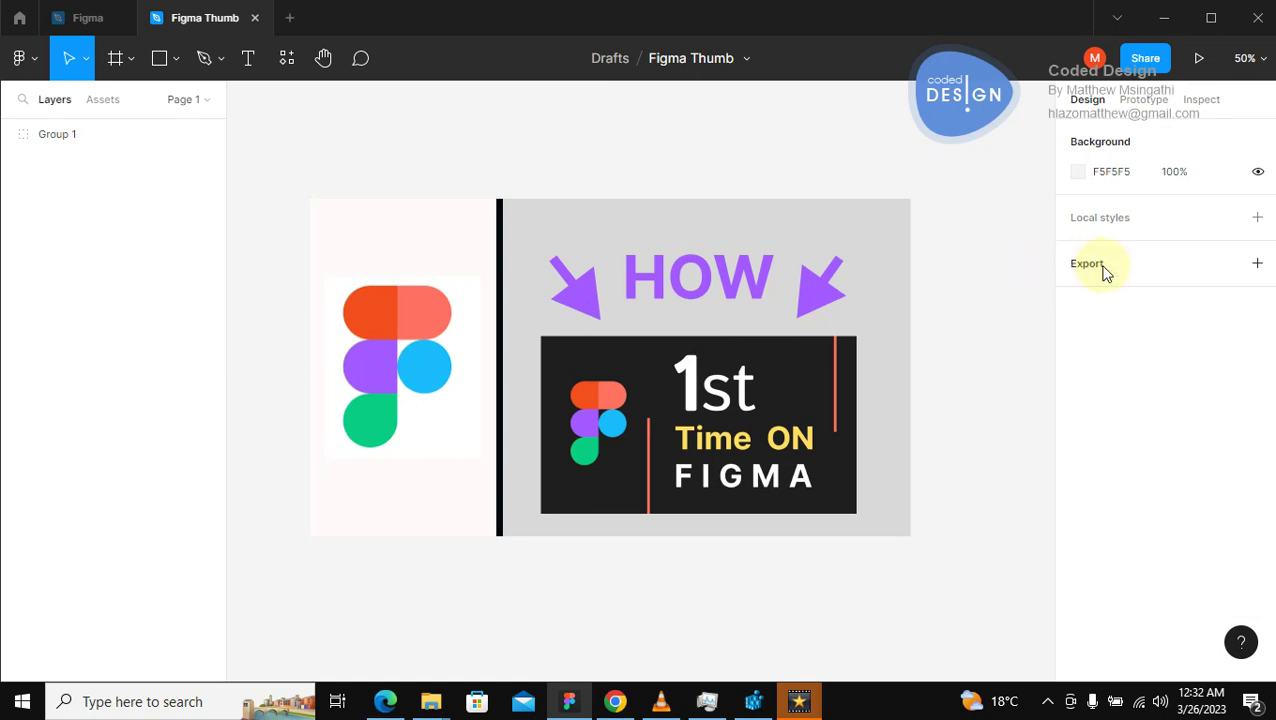
# Add a 1x export setting for the page with JPG as the file format.
pyautogui.click(1258, 268)
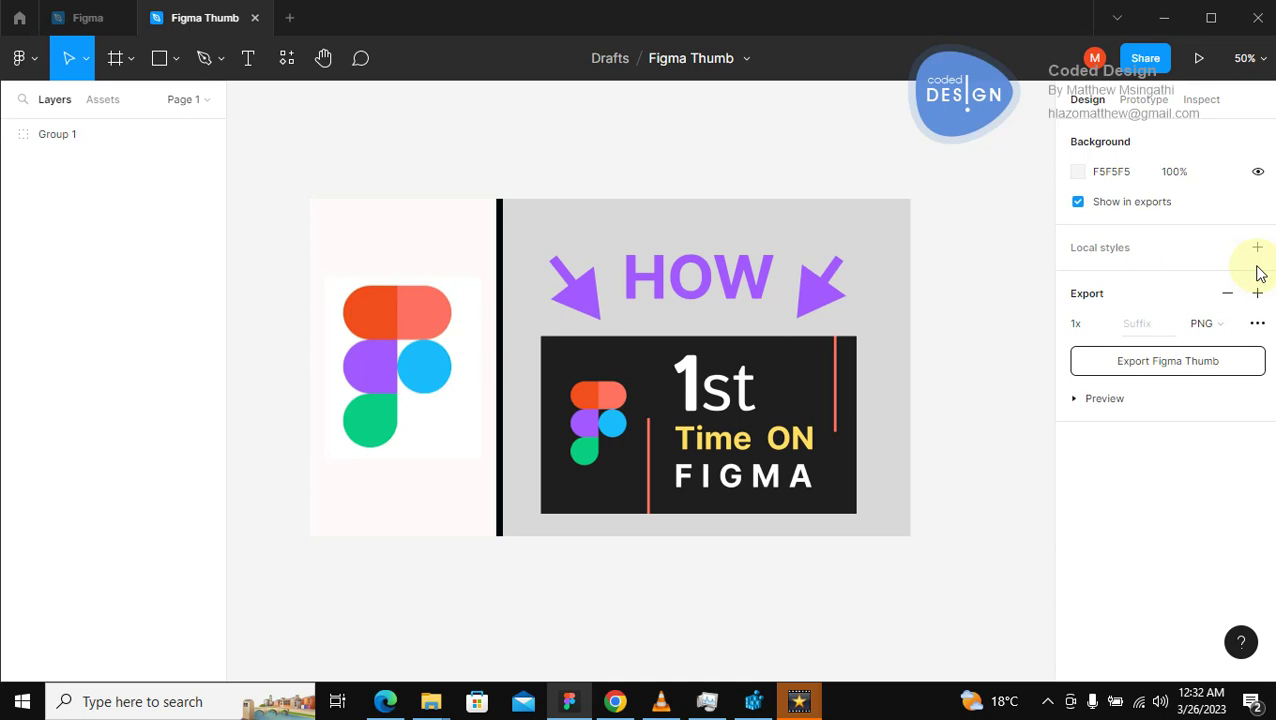
pyautogui.click(1231, 325)
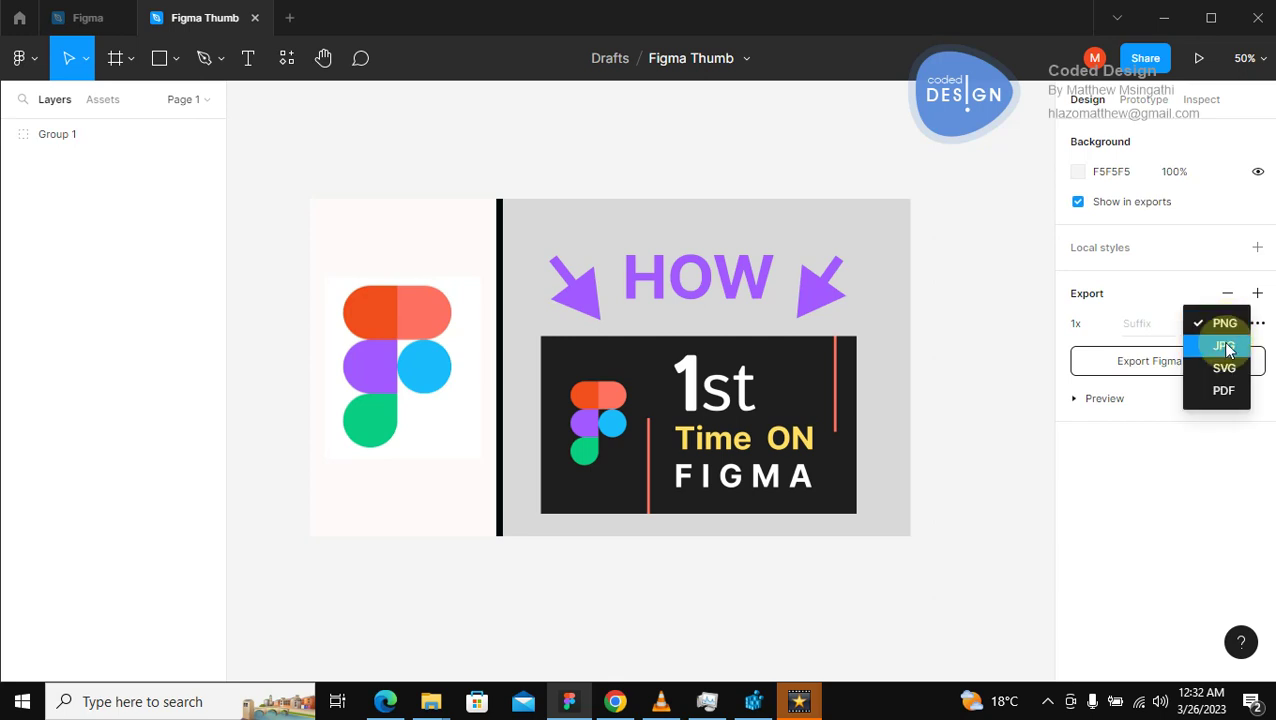
pyautogui.click(1226, 346)
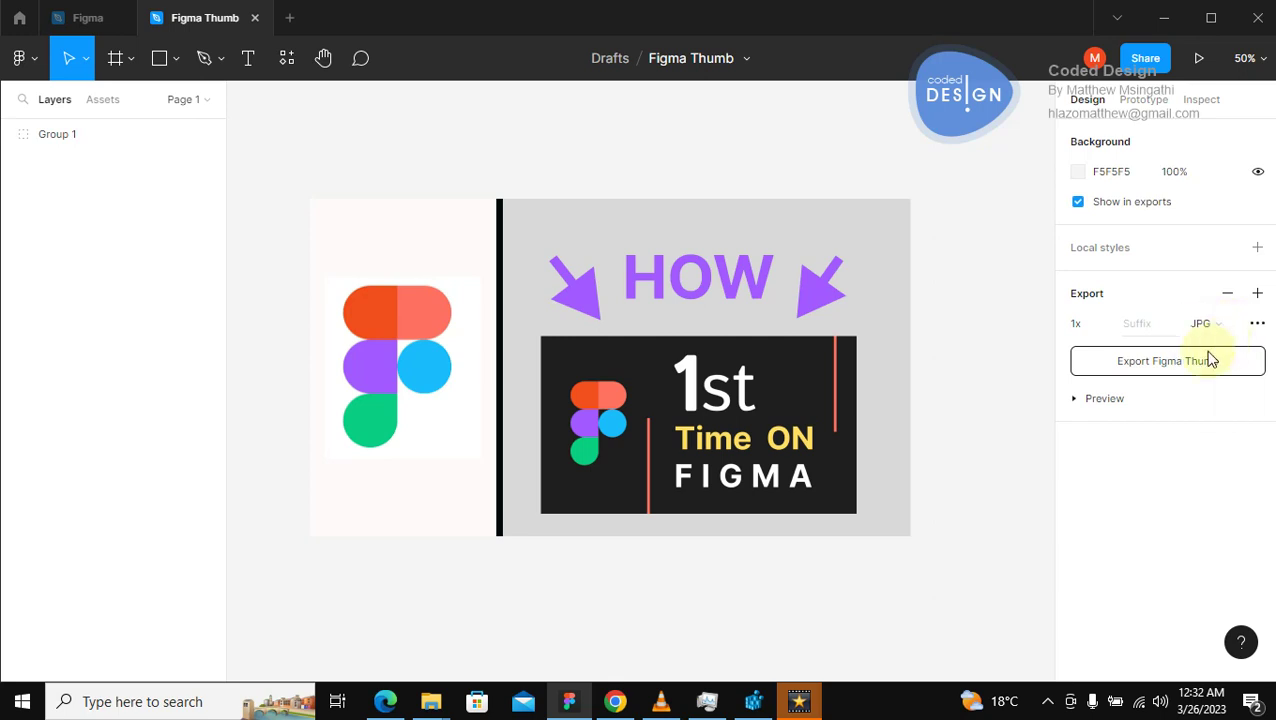
# Export the Figma Thumb page and save the image as "HOW FIGMA" in the Pictures folder.
pyautogui.click(1162, 362)
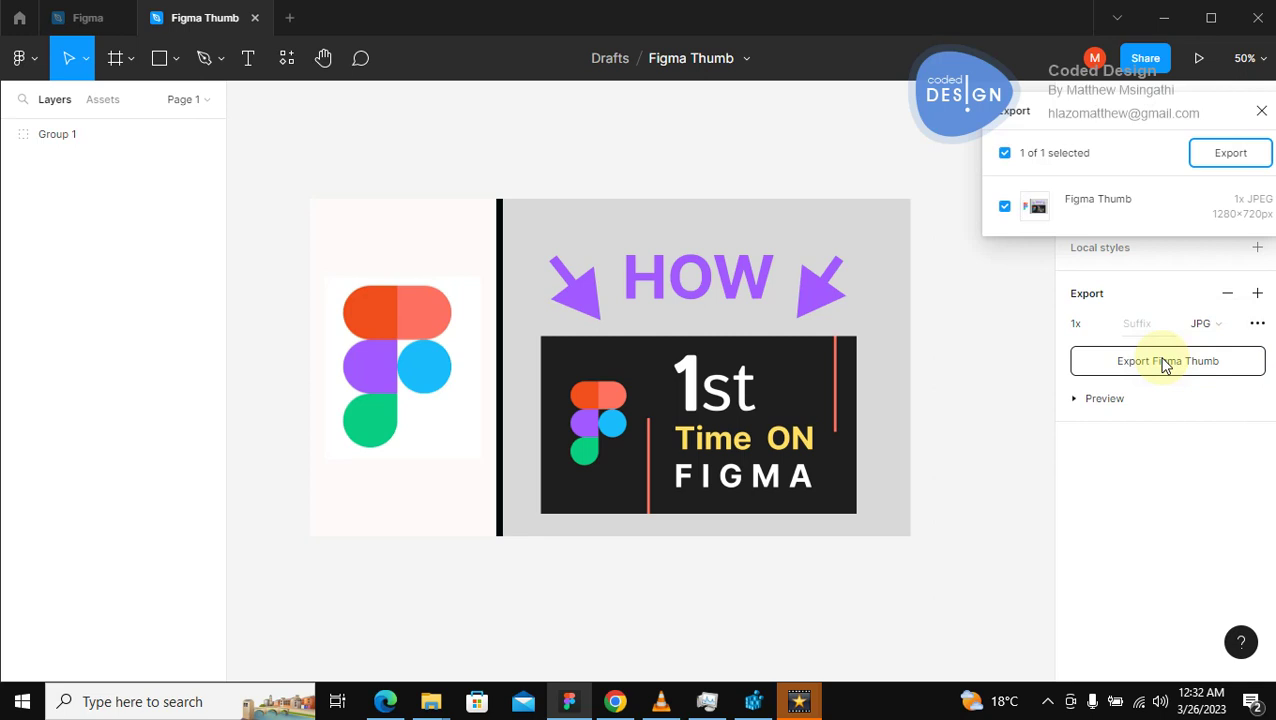
pyautogui.click(1230, 154)
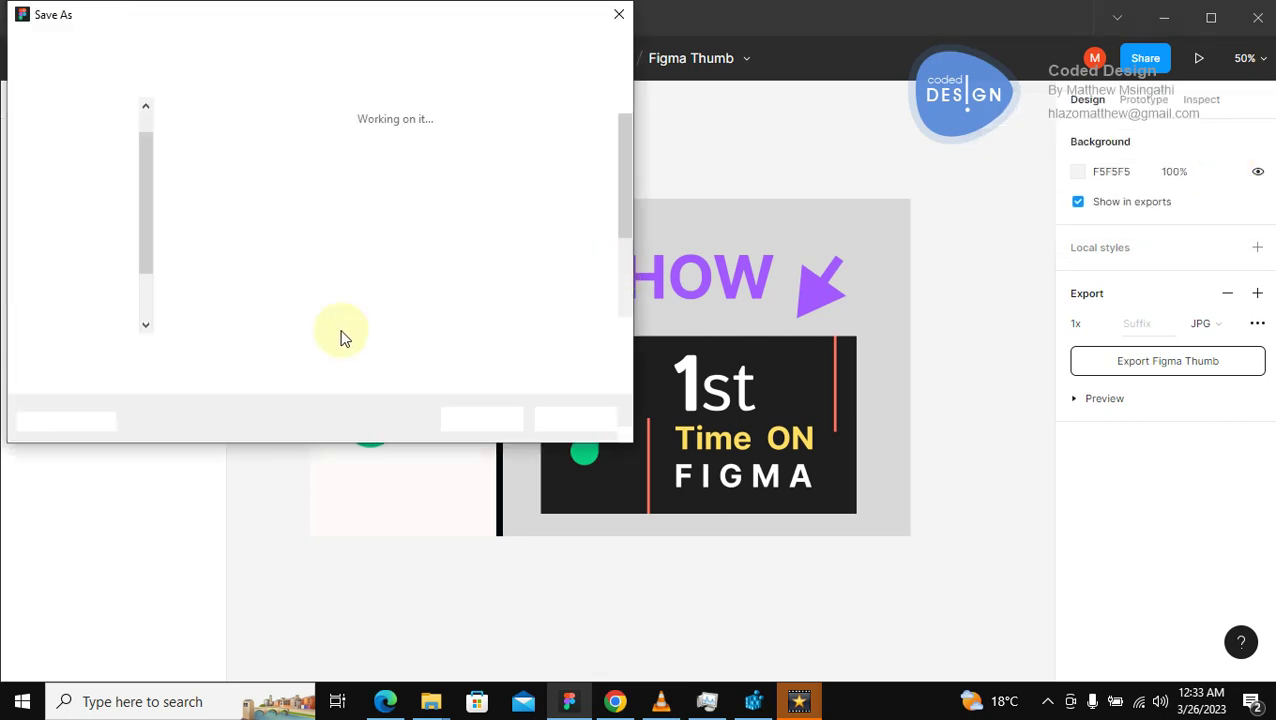
pyautogui.write('H')
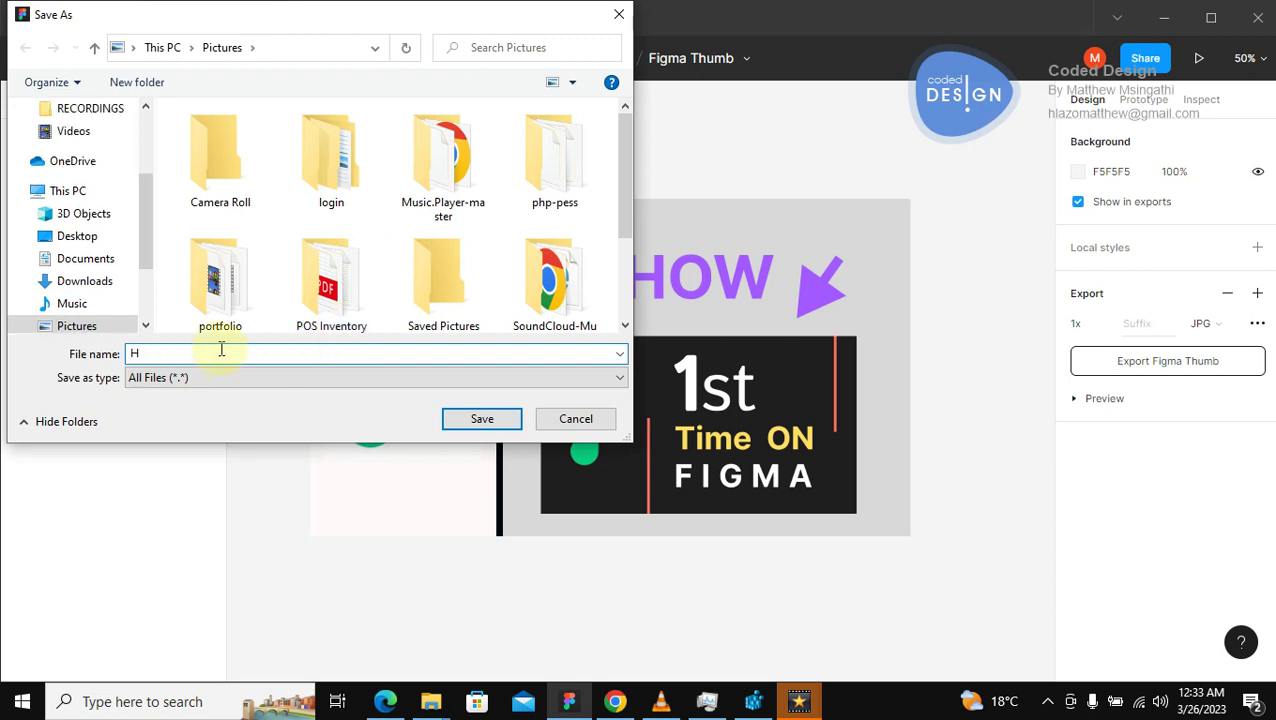
pyautogui.write('OW FIGMA')
pyautogui.click(455, 418)
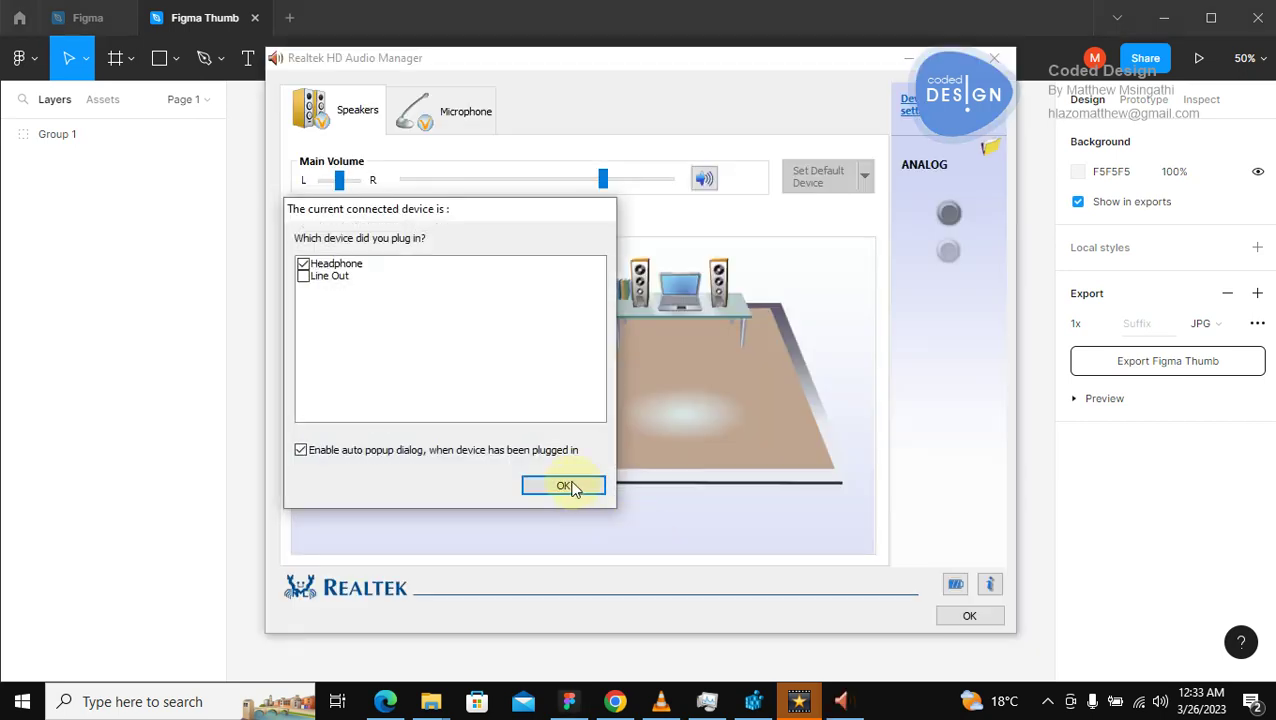
# Accept Headphone as the plugged-in device and close the Realtek HD Audio Manager.
pyautogui.click(568, 487)
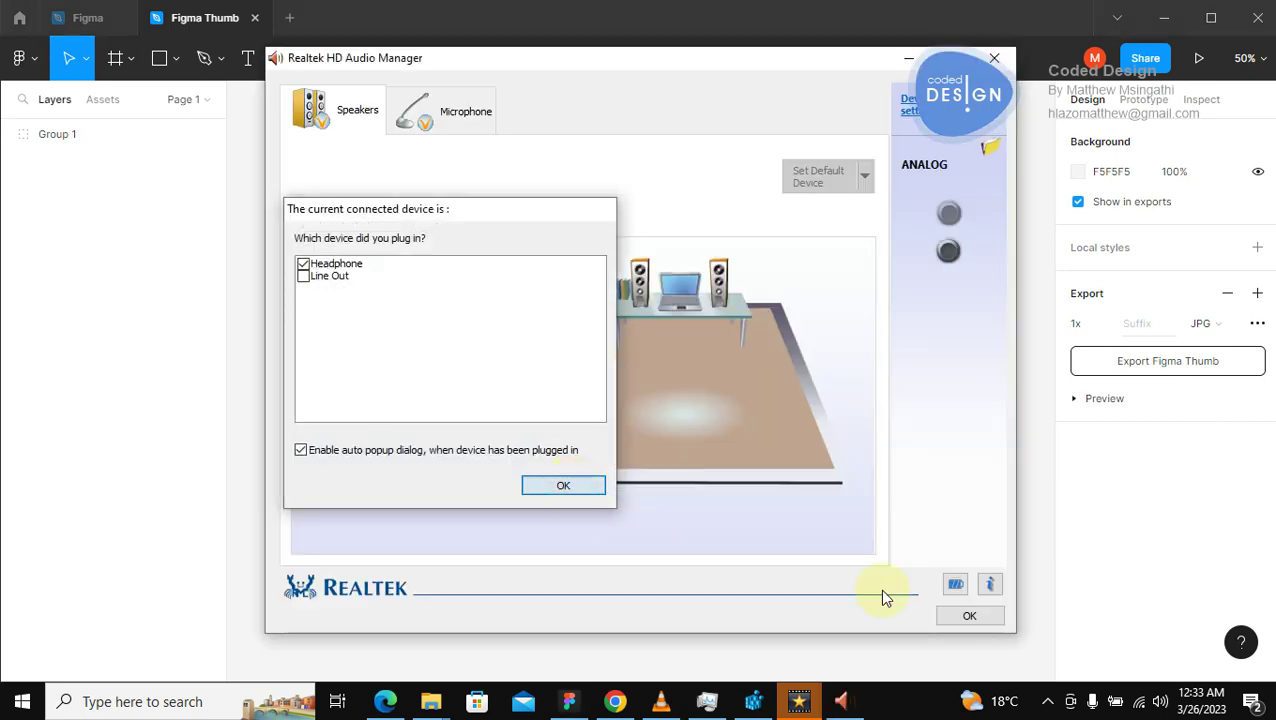
pyautogui.click(969, 616)
pyautogui.click(1047, 703)
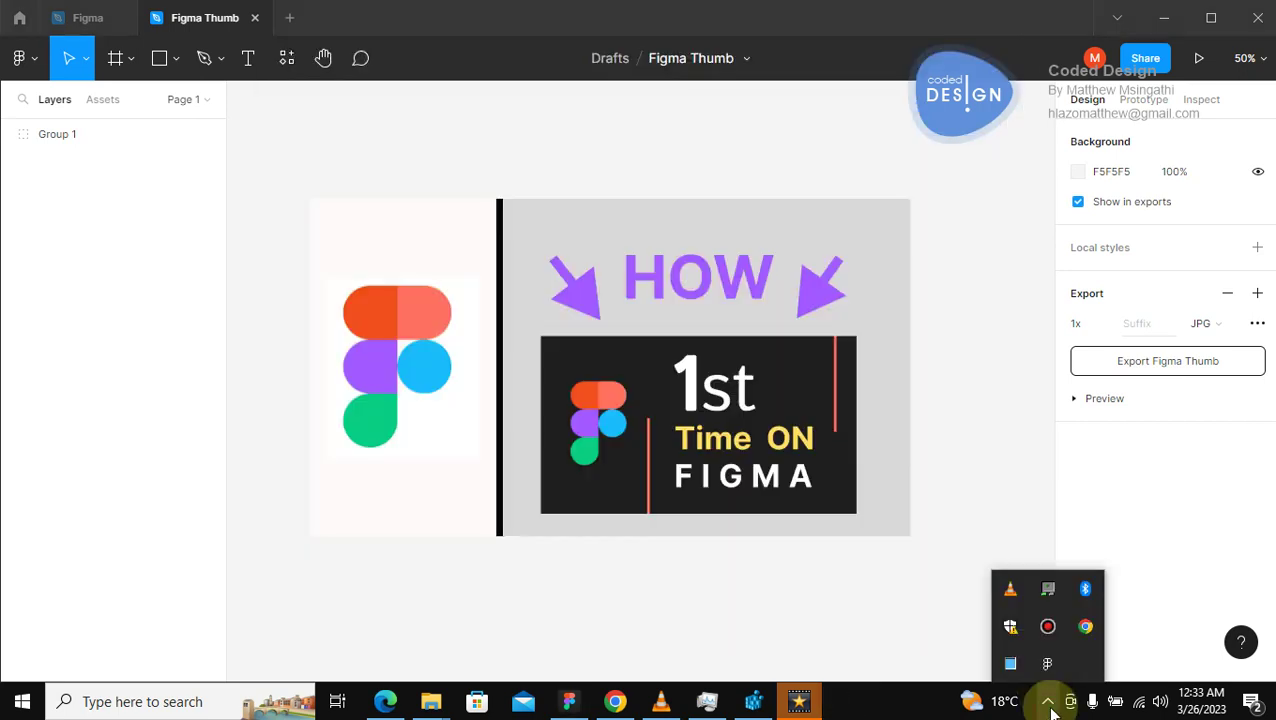